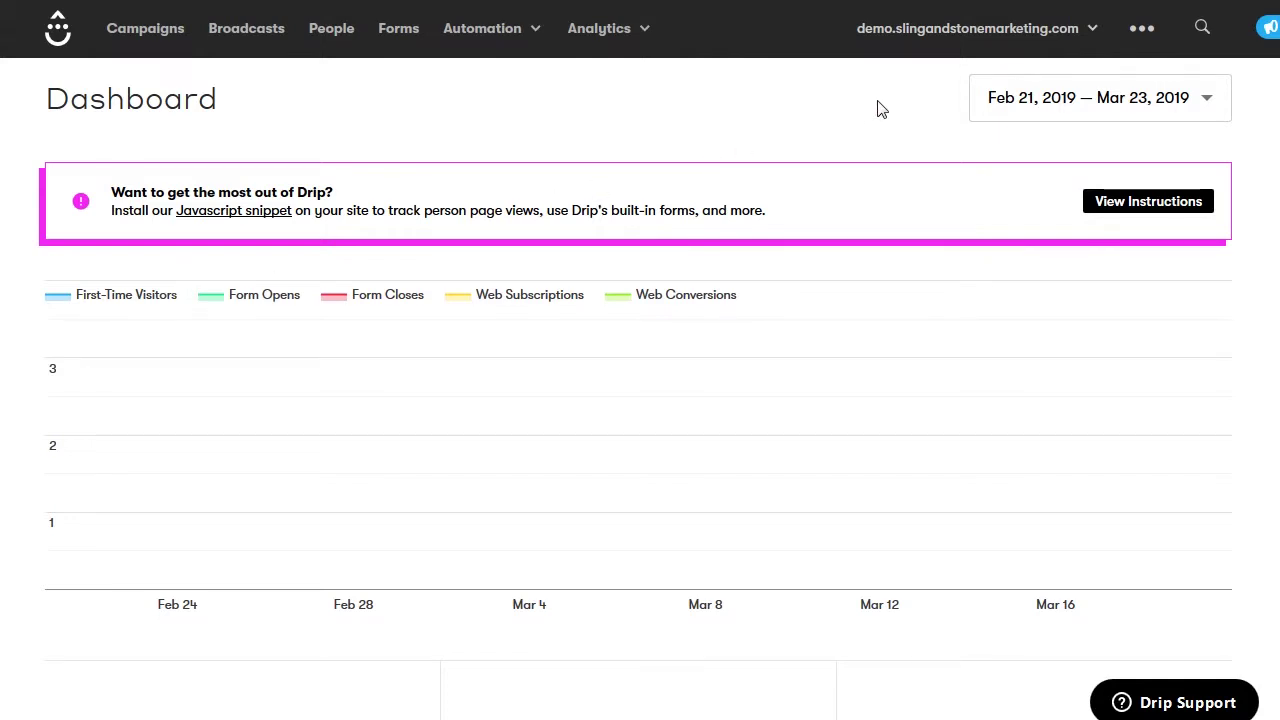
# In the account settings, change the Account Name to 'Demo'
pyautogui.click(1138, 38)
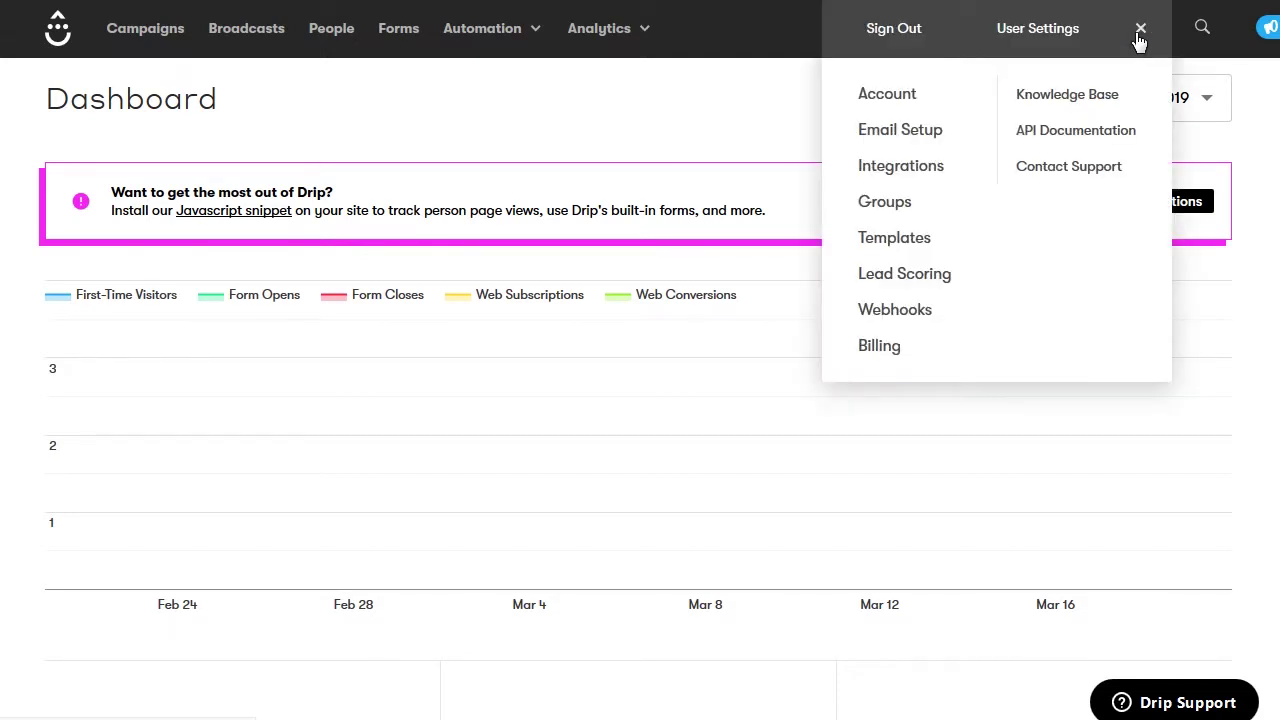
pyautogui.click(903, 104)
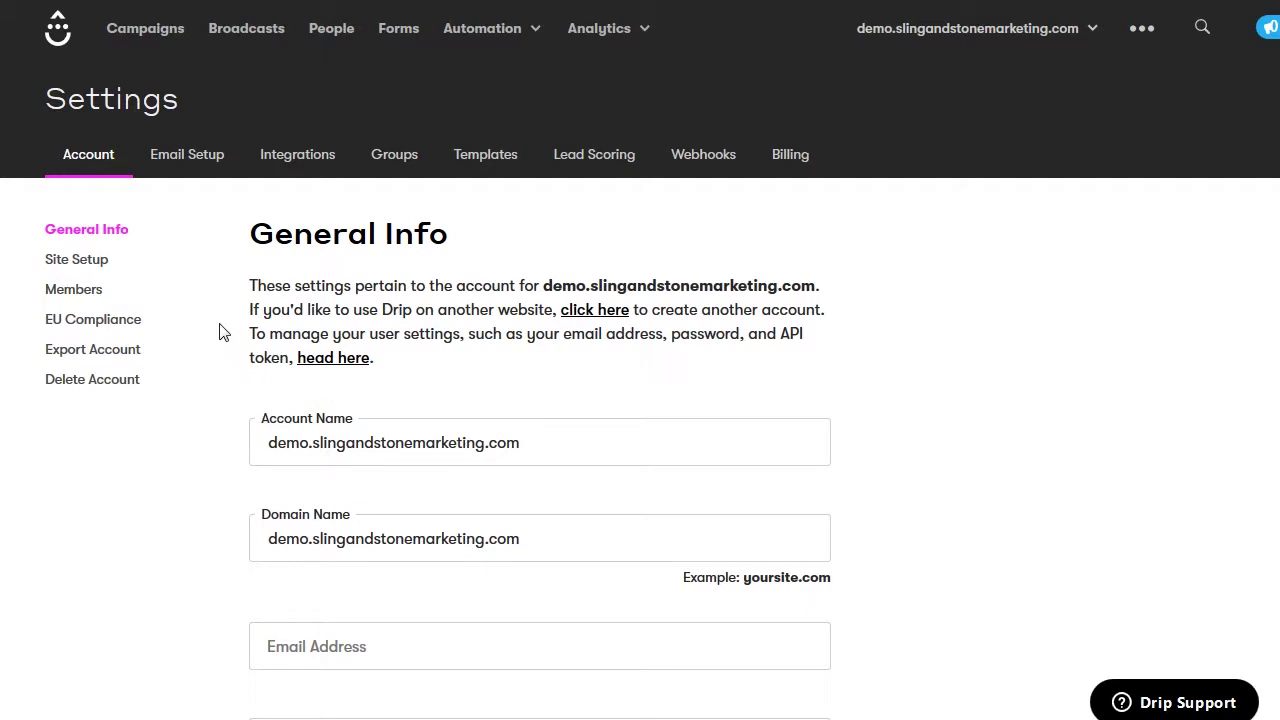
pyautogui.moveTo(529, 447); pyautogui.dragTo(266, 443)
pyautogui.write('Demo')
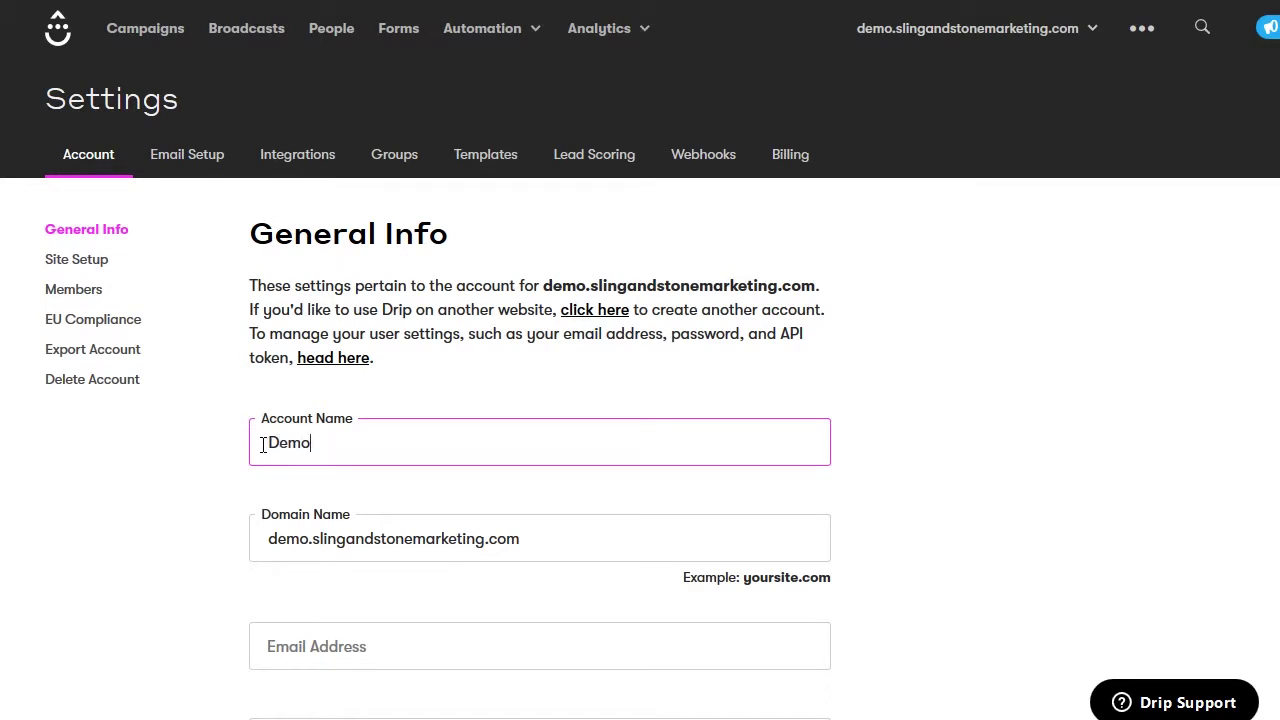
pyautogui.click(230, 444)
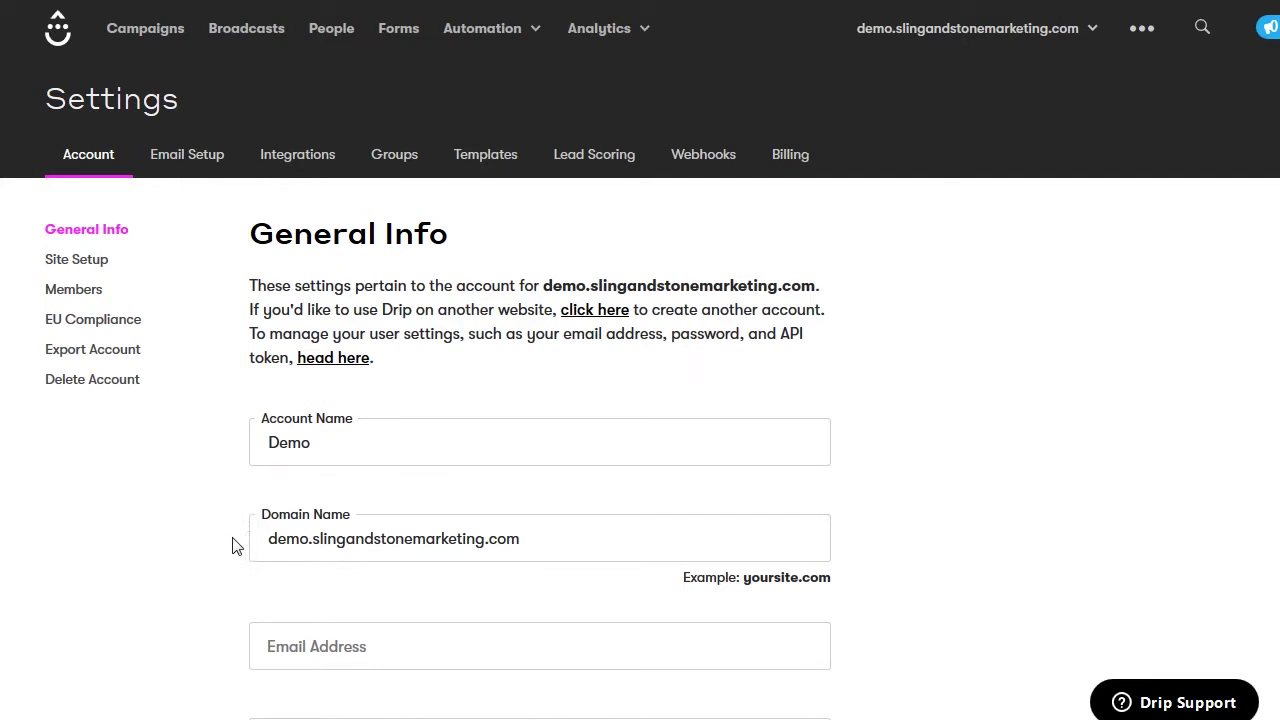
# Fill in the account's contact e-mail address and phone number, then save the general settings
pyautogui.scroll(-1, 228, 552)
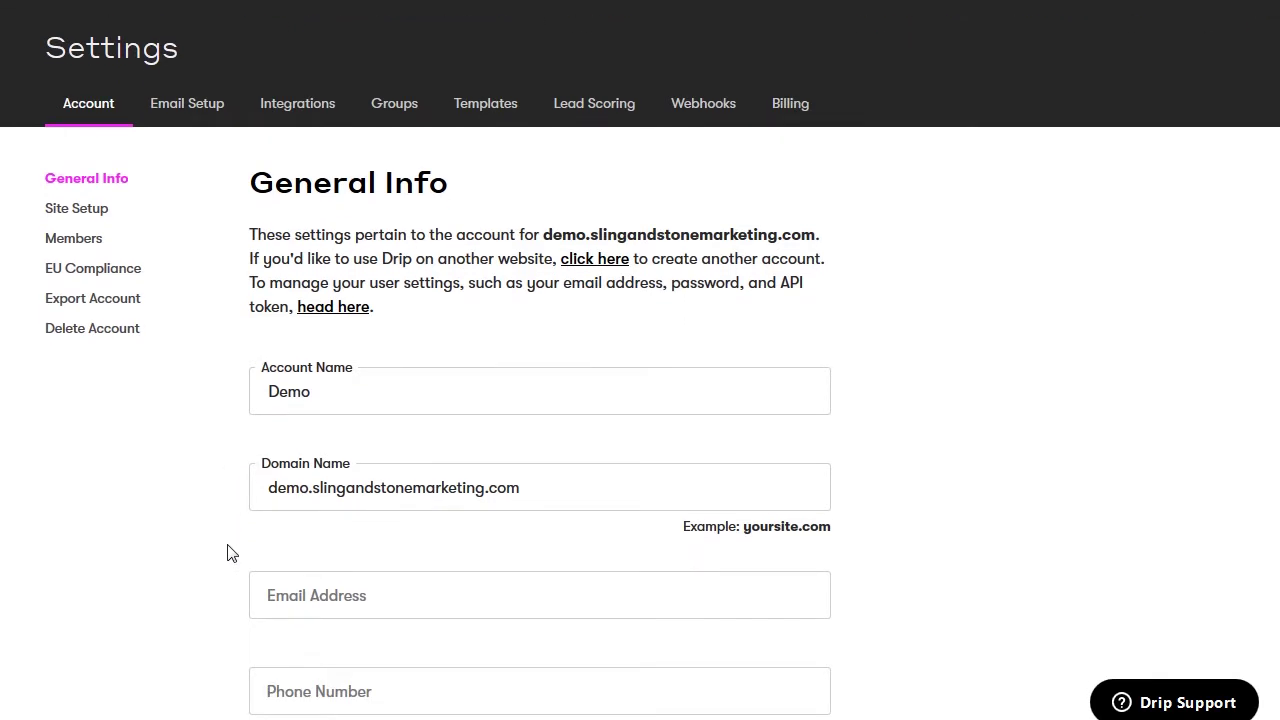
pyautogui.click(308, 586)
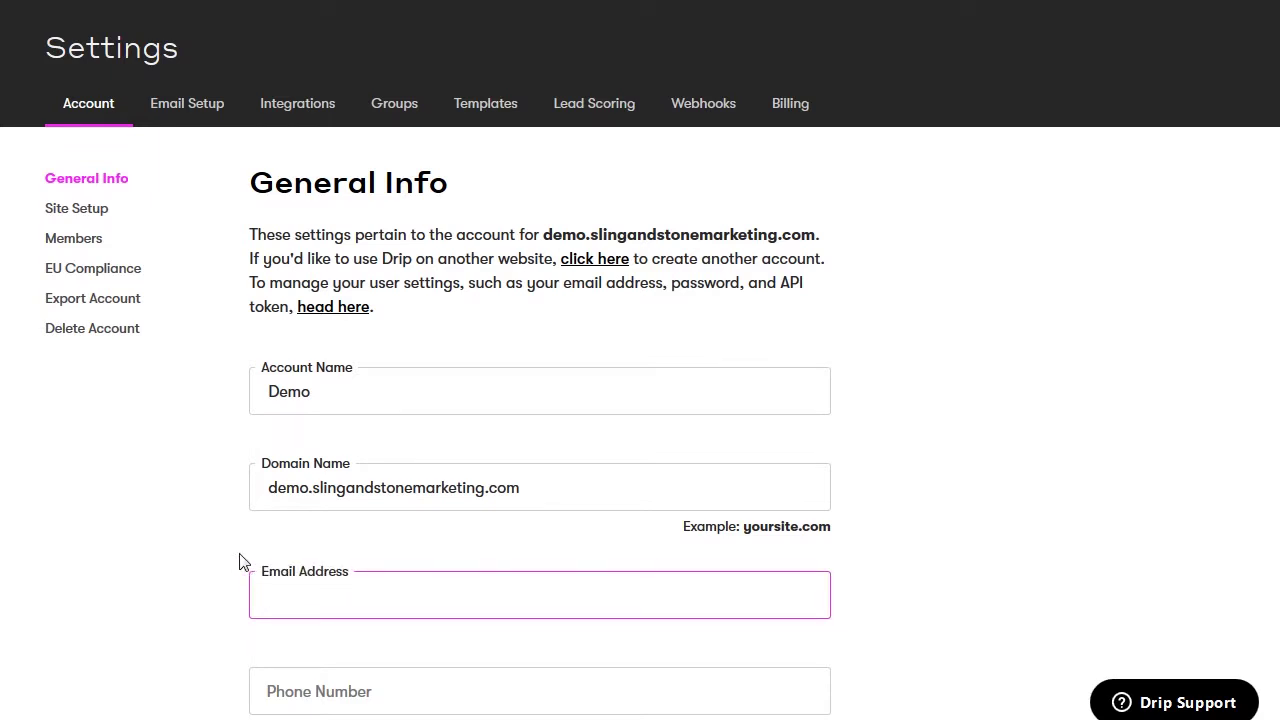
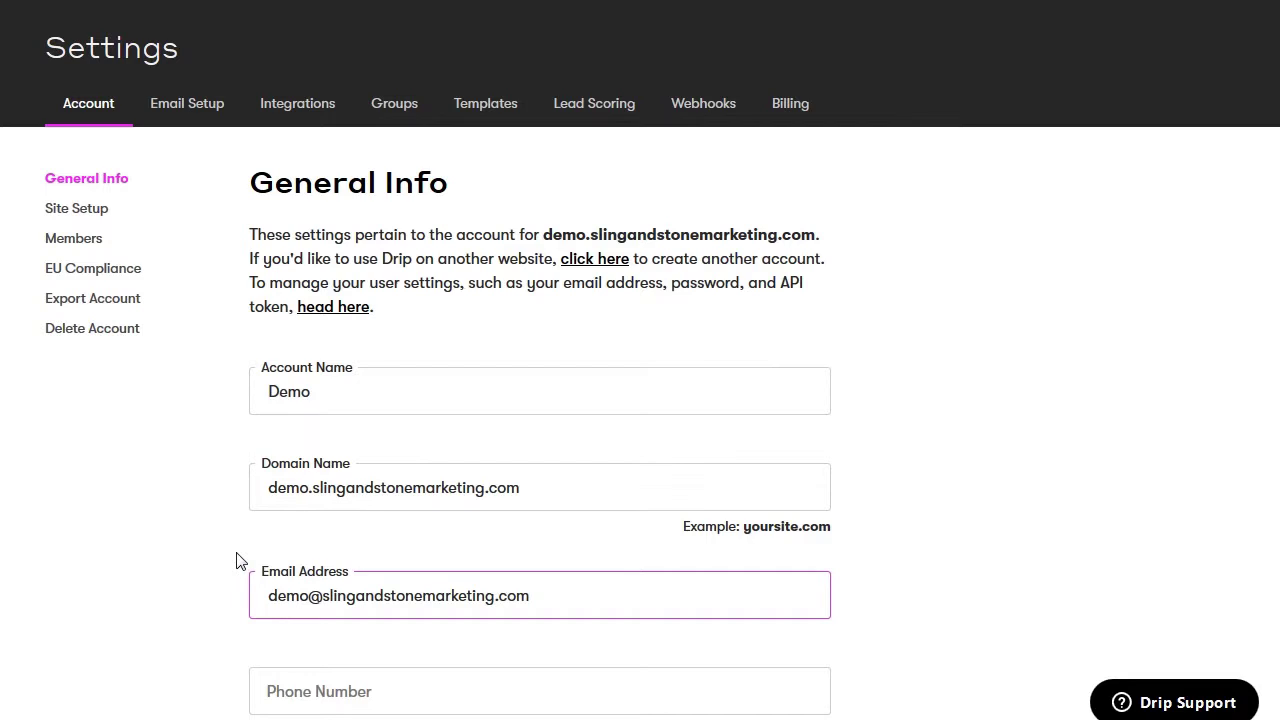
pyautogui.scroll(-1, 240, 562)
pyautogui.click(295, 588)
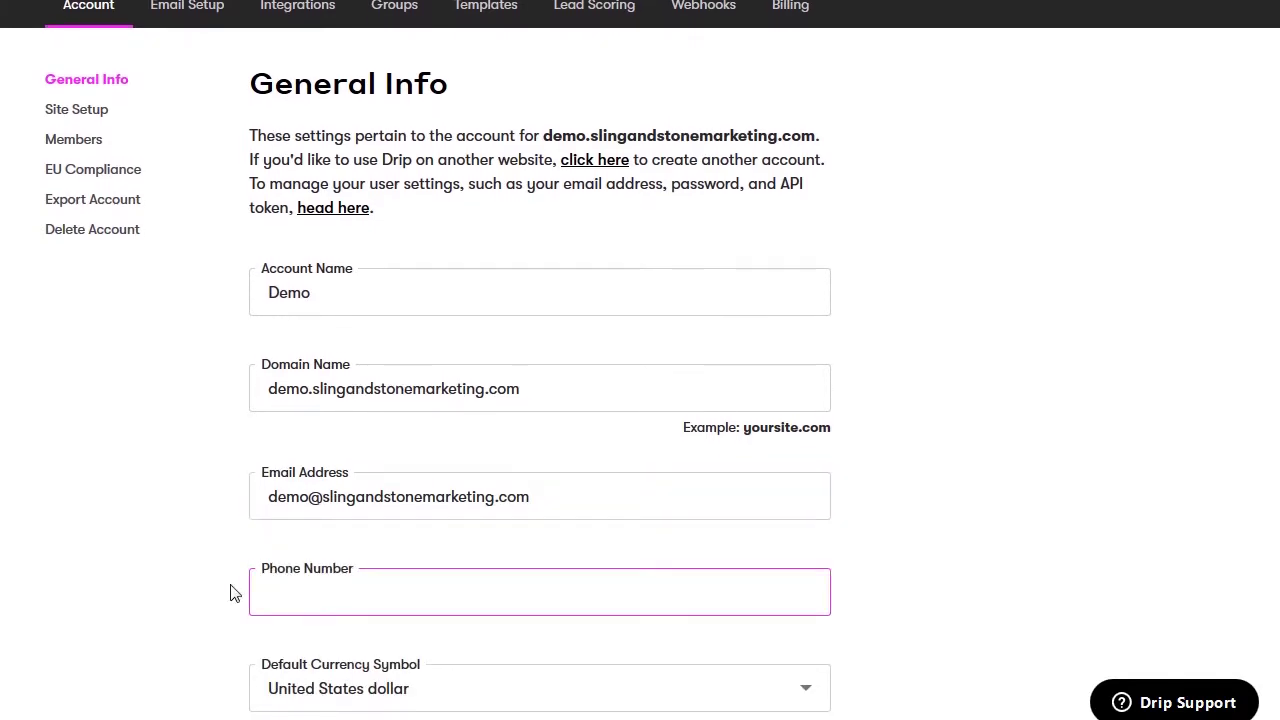
pyautogui.write('9105551234')
pyautogui.click(230, 593)
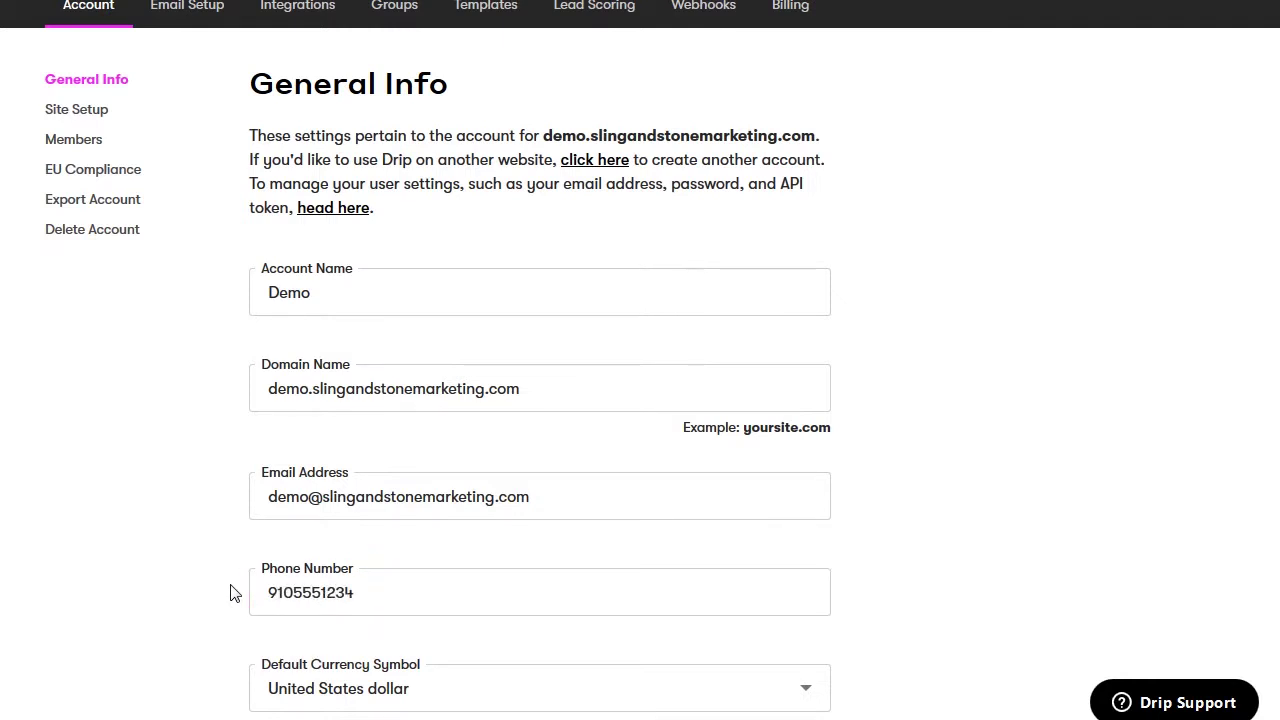
pyautogui.scroll(-6, 230, 593)
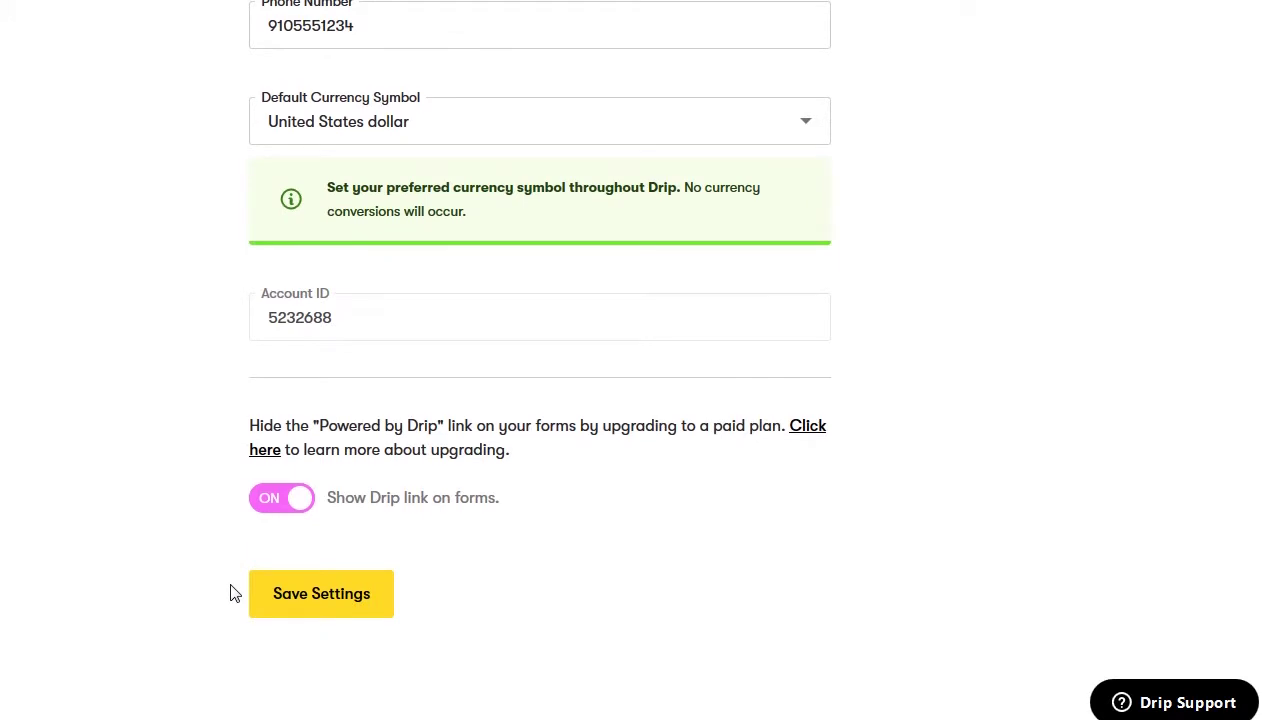
pyautogui.click(320, 593)
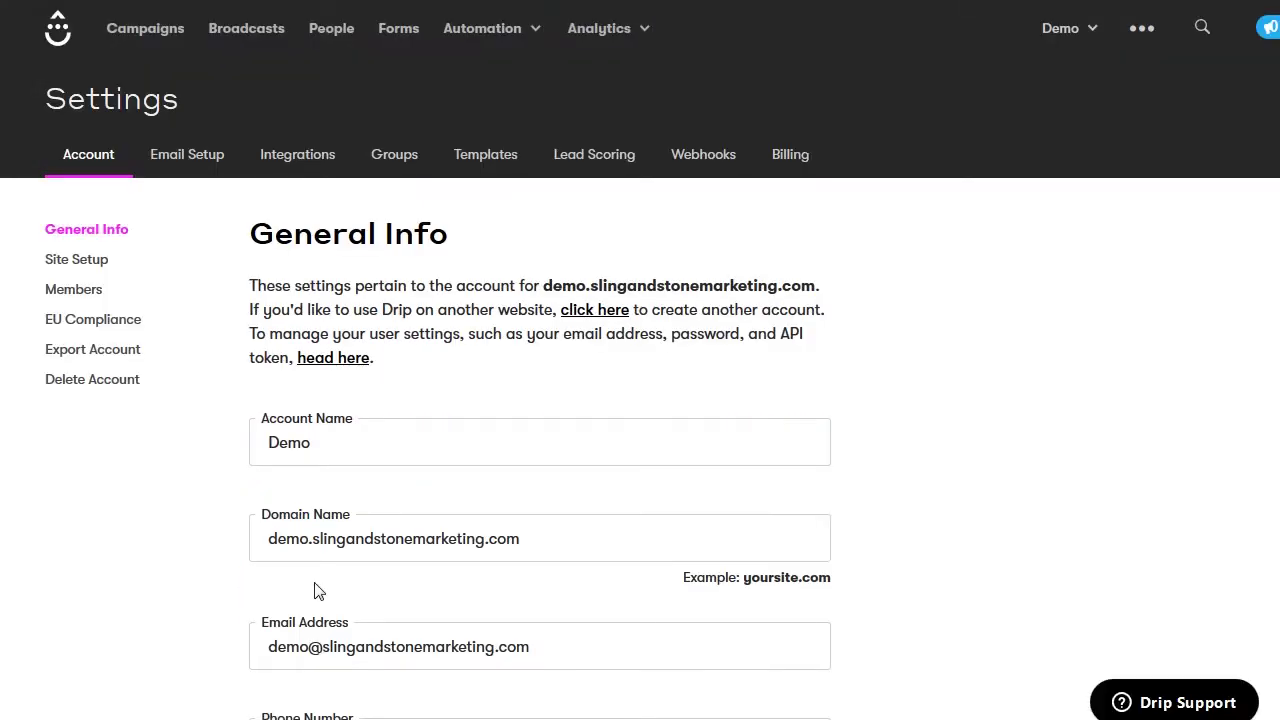
# Go to Site Setup and scroll past the tracking code snippet to the Advanced options
pyautogui.click(93, 262)
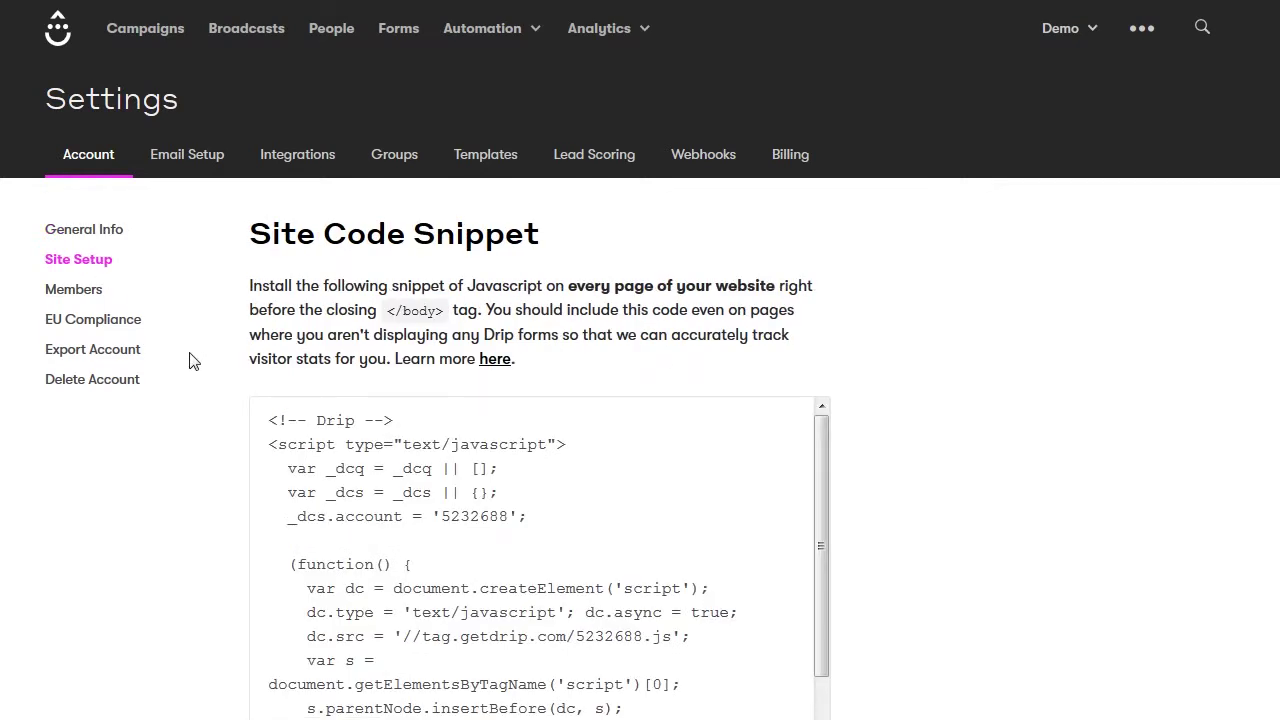
pyautogui.scroll(-2, 195, 363)
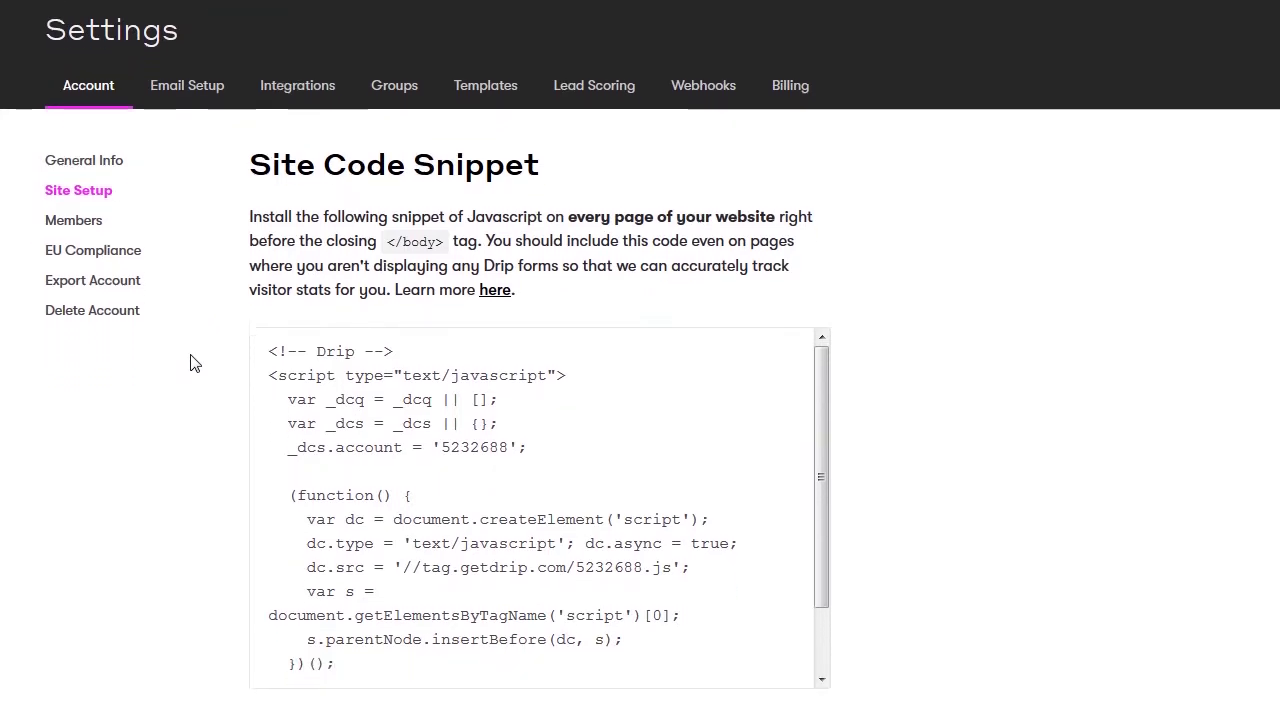
pyautogui.scroll(-2, 195, 363)
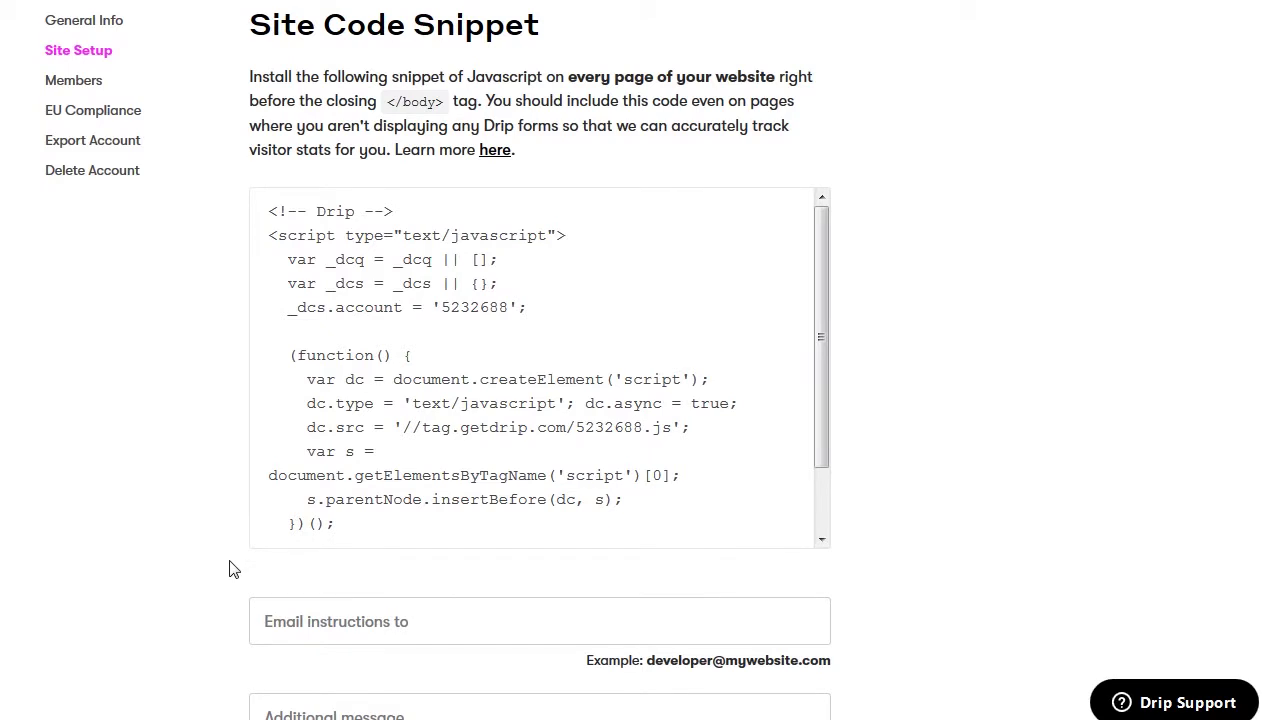
pyautogui.scroll(-4, 229, 569)
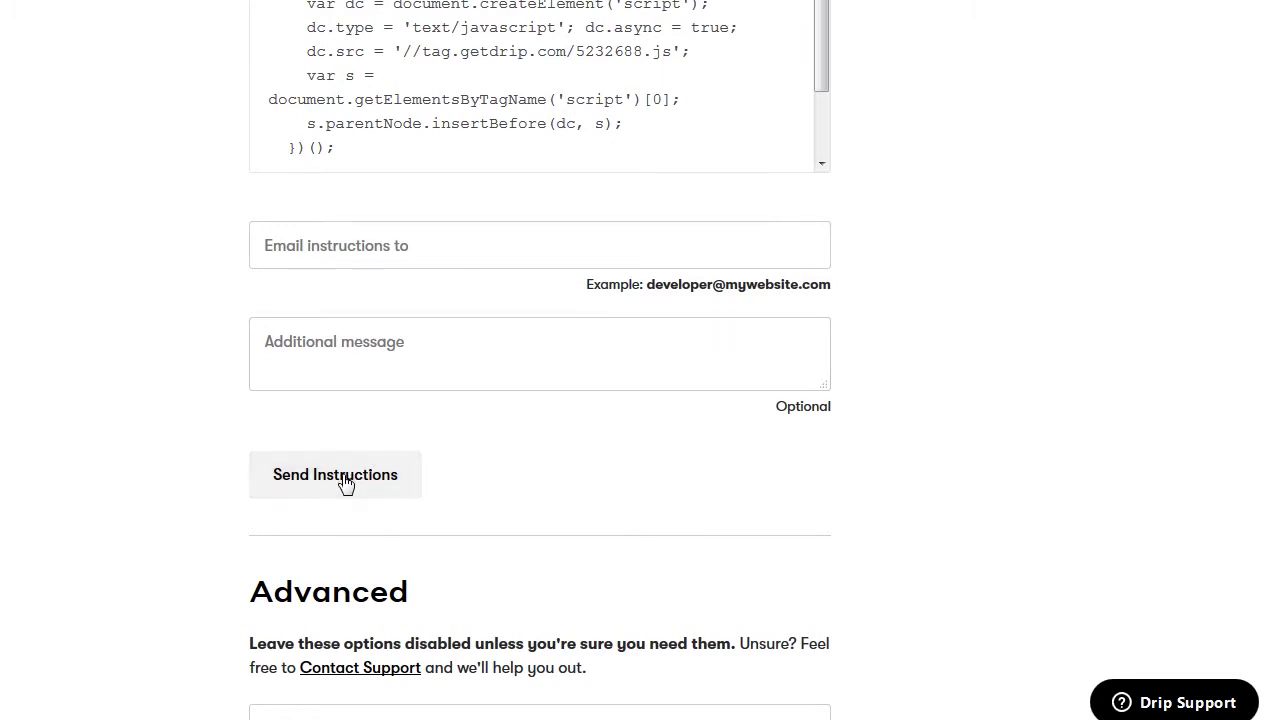
pyautogui.scroll(-6, 247, 545)
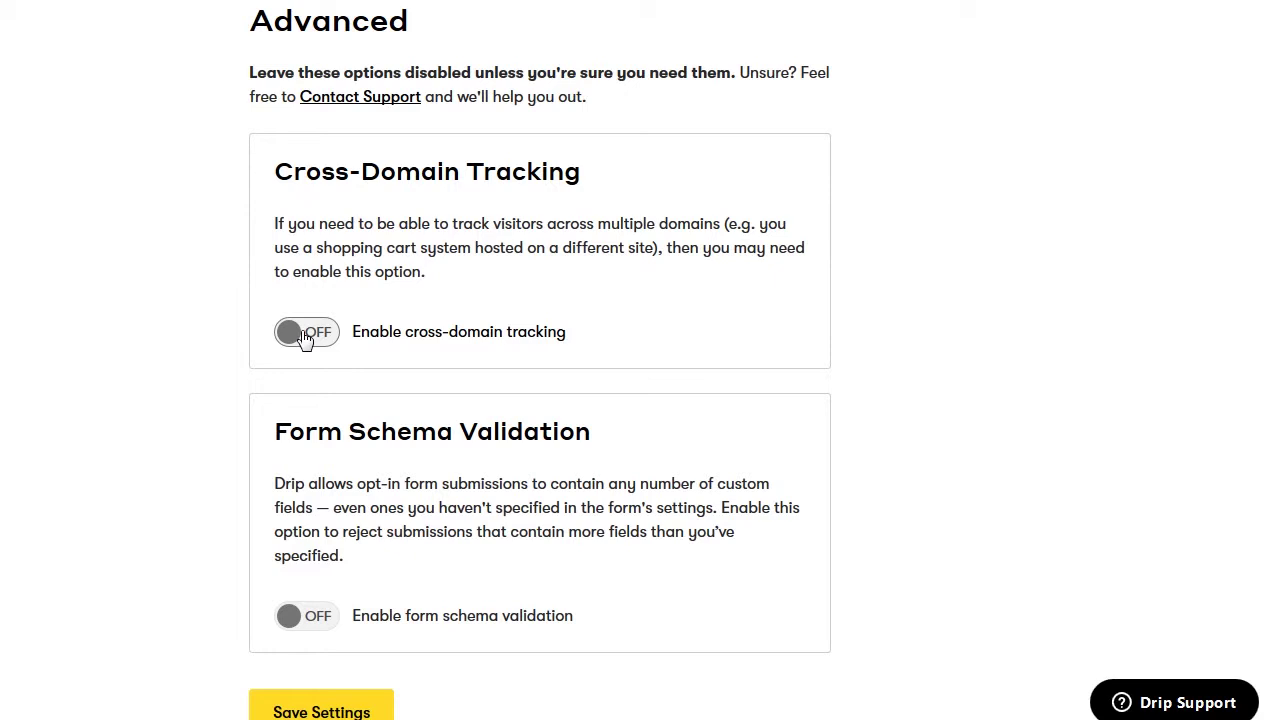
# Save Site Setup with cross-domain tracking and form schema validation left off
pyautogui.scroll(-2, 274, 397)
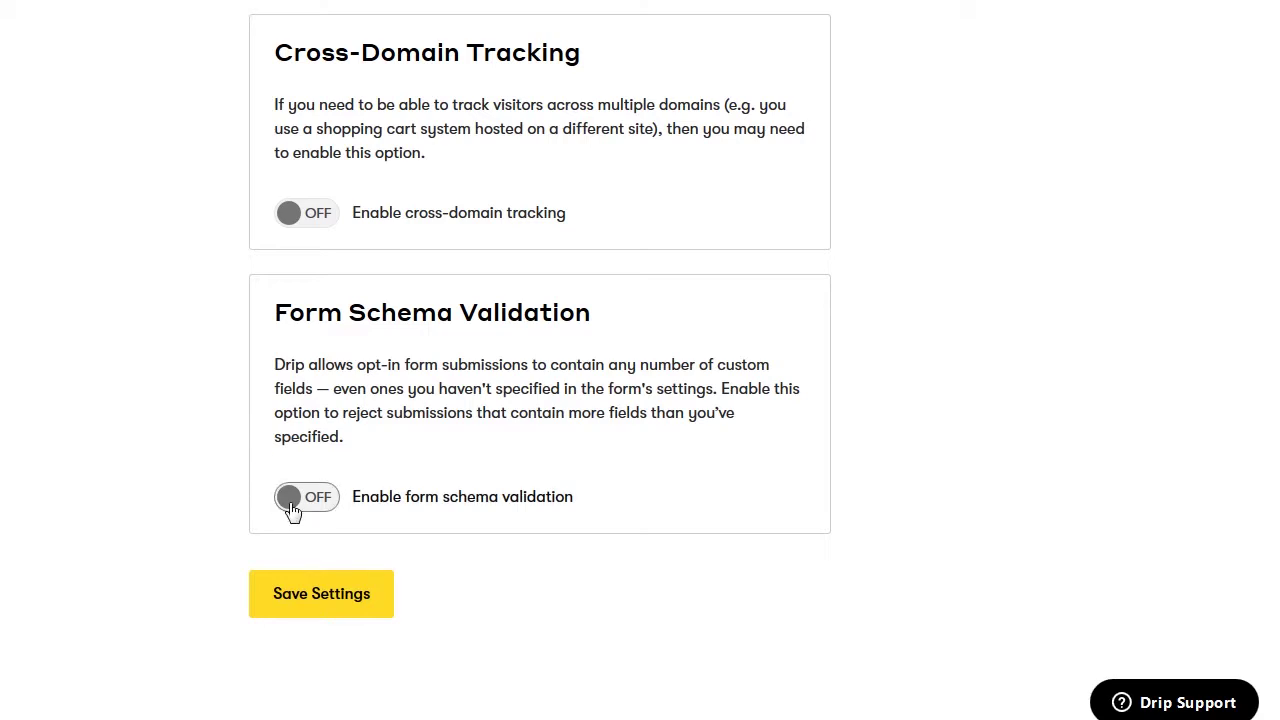
pyautogui.click(313, 610)
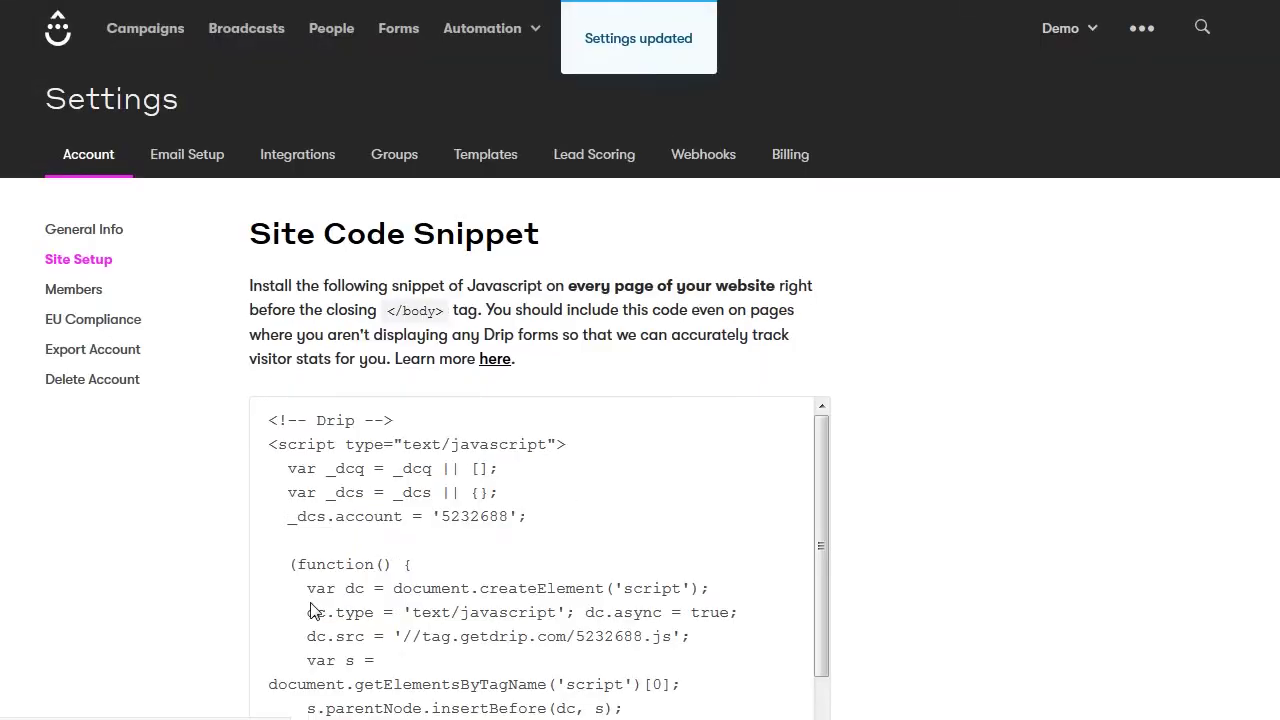
# Review Members and its role list, leaving Contributor, then go to EU Compliance settings
pyautogui.click(80, 296)
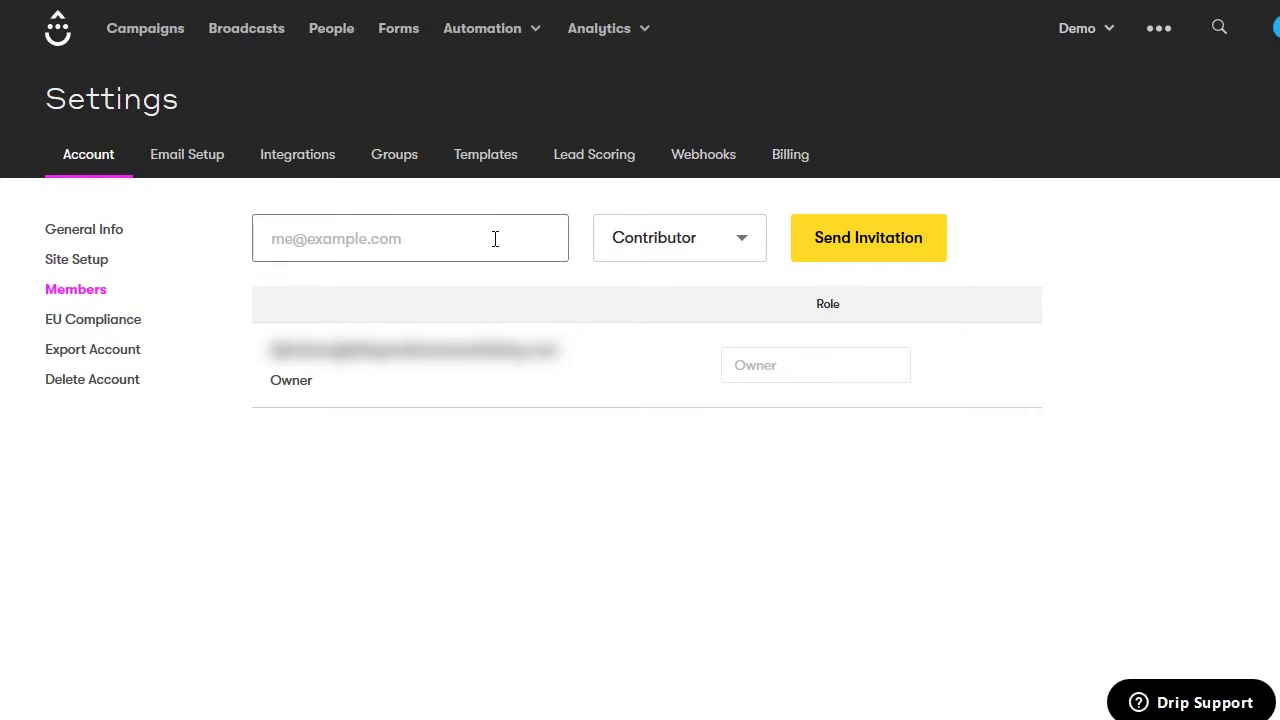
pyautogui.click(739, 252)
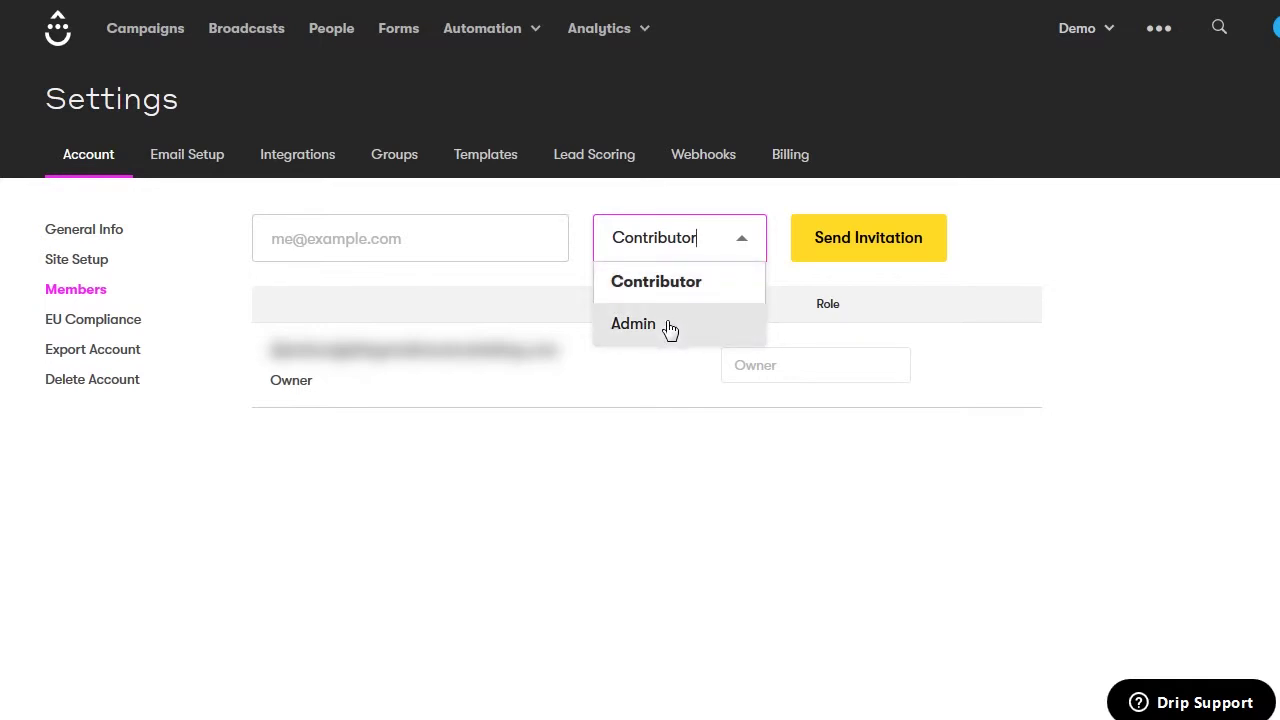
pyautogui.click(754, 289)
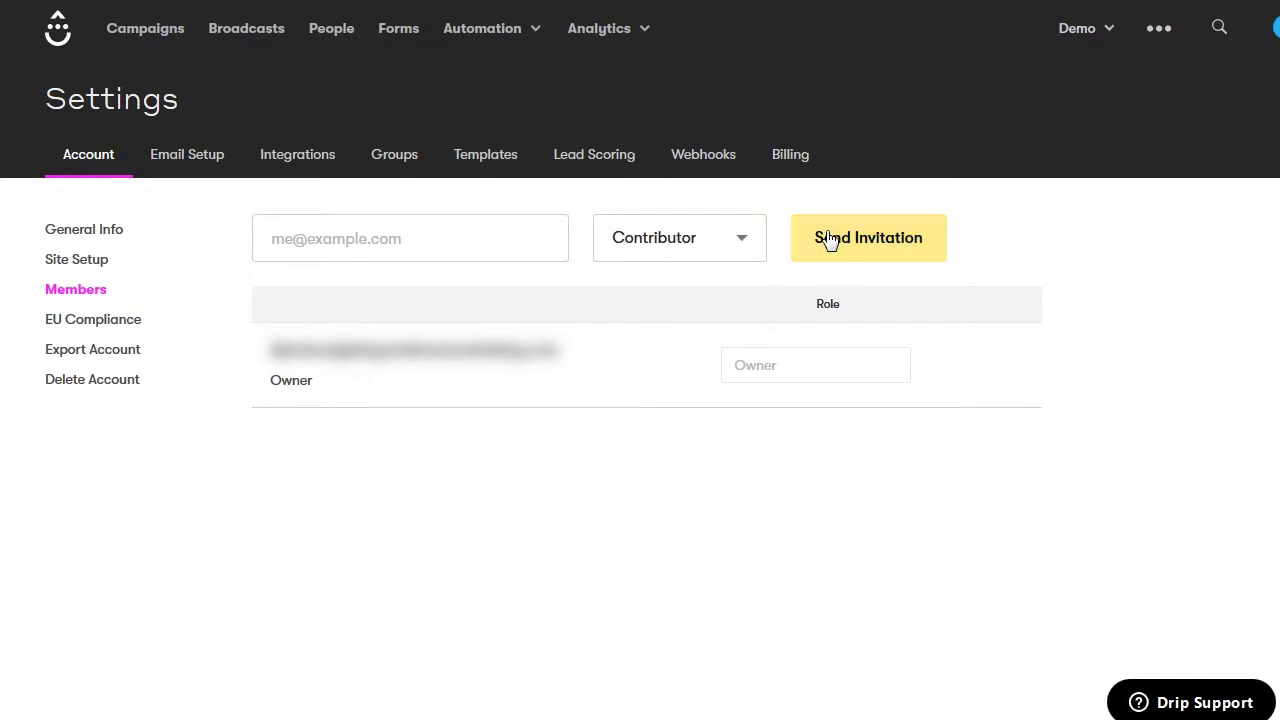
pyautogui.click(110, 321)
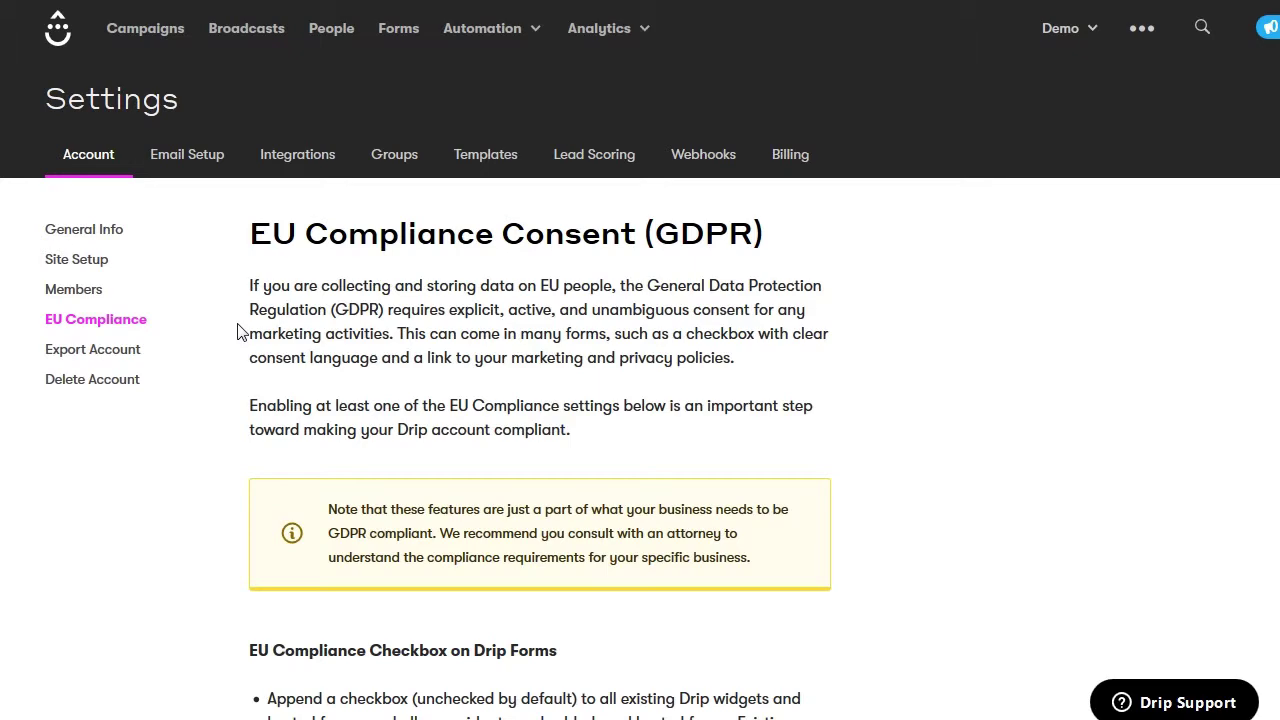
pyautogui.scroll(-1, 237, 332)
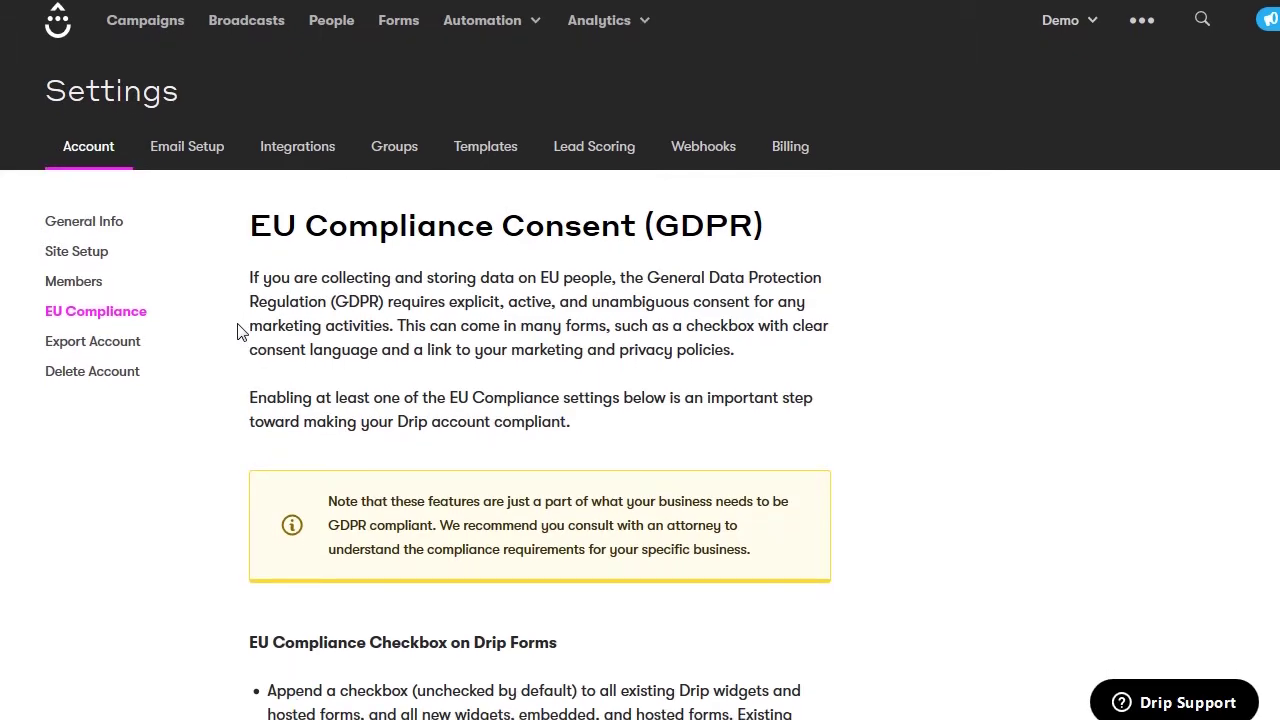
pyautogui.scroll(-2, 237, 332)
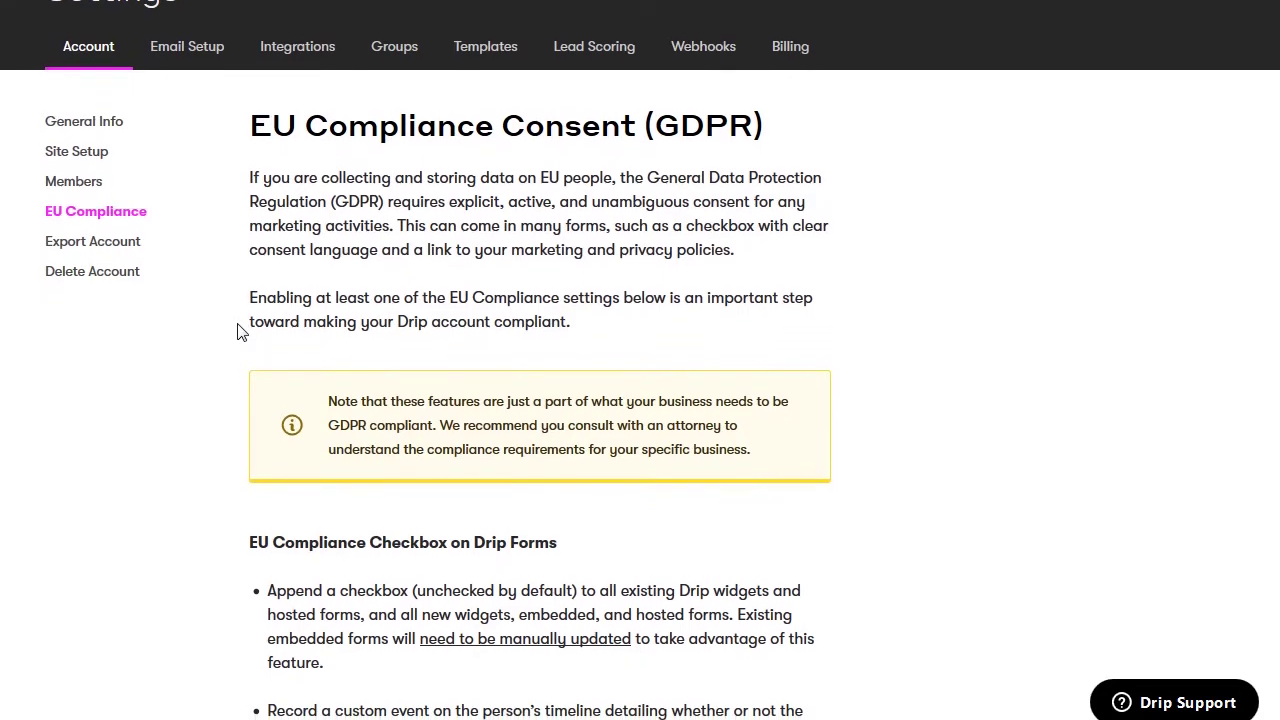
pyautogui.scroll(-2, 237, 332)
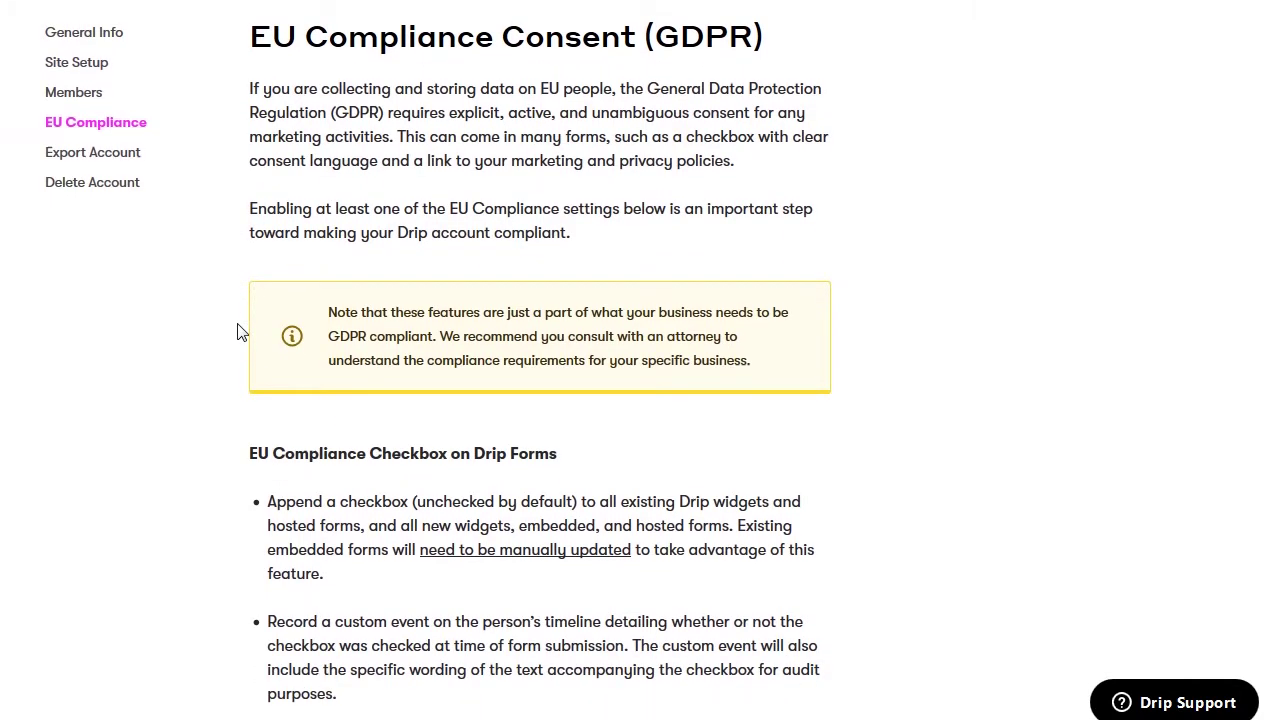
pyautogui.scroll(-1, 237, 332)
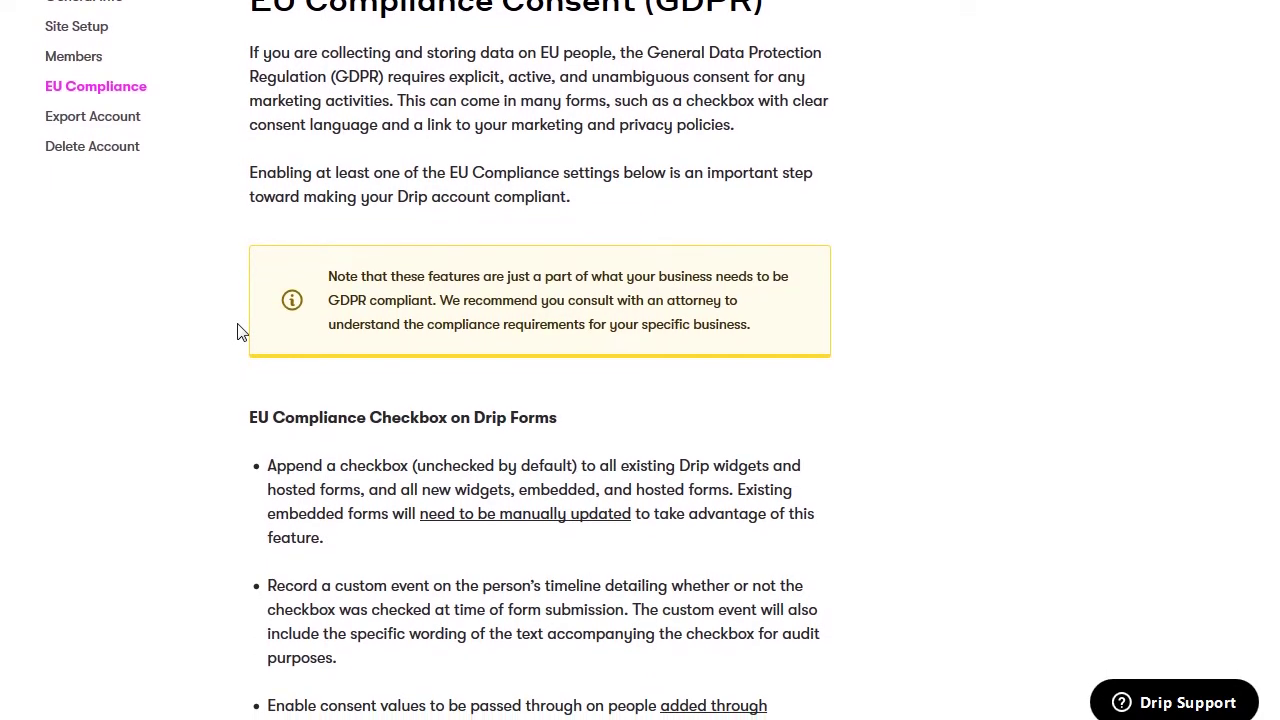
pyautogui.scroll(-3, 237, 332)
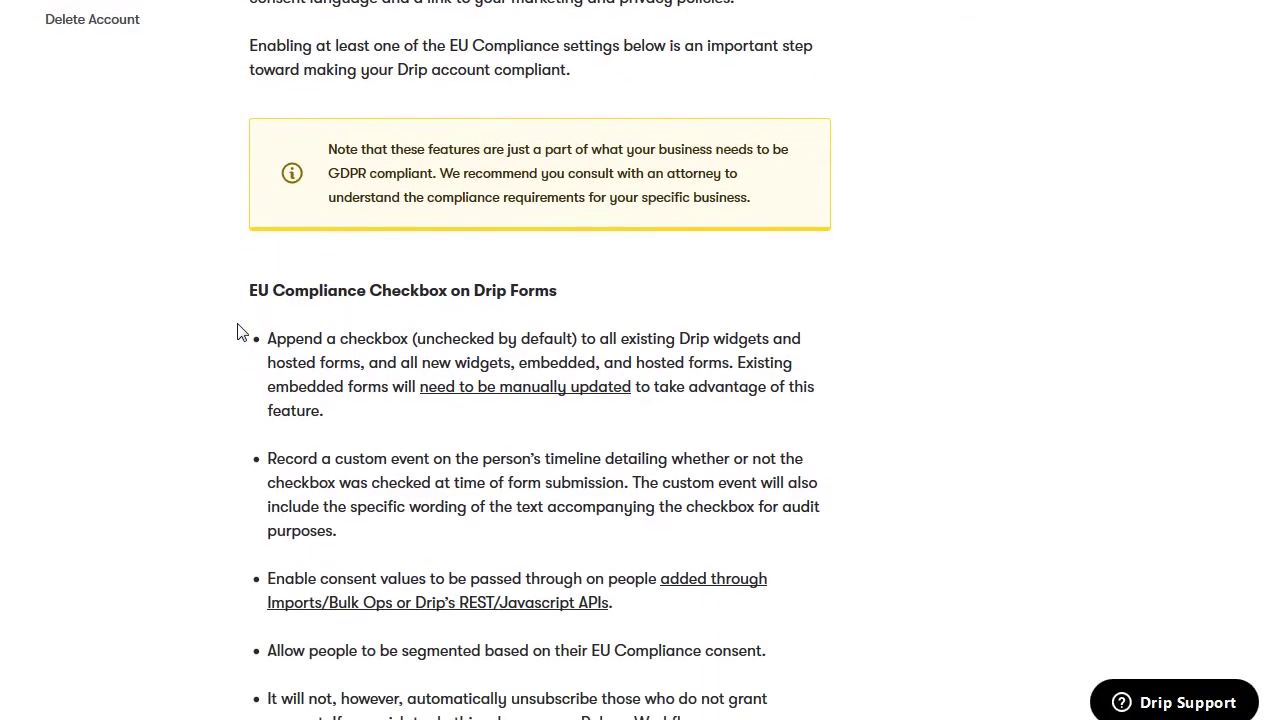
pyautogui.scroll(-2, 237, 332)
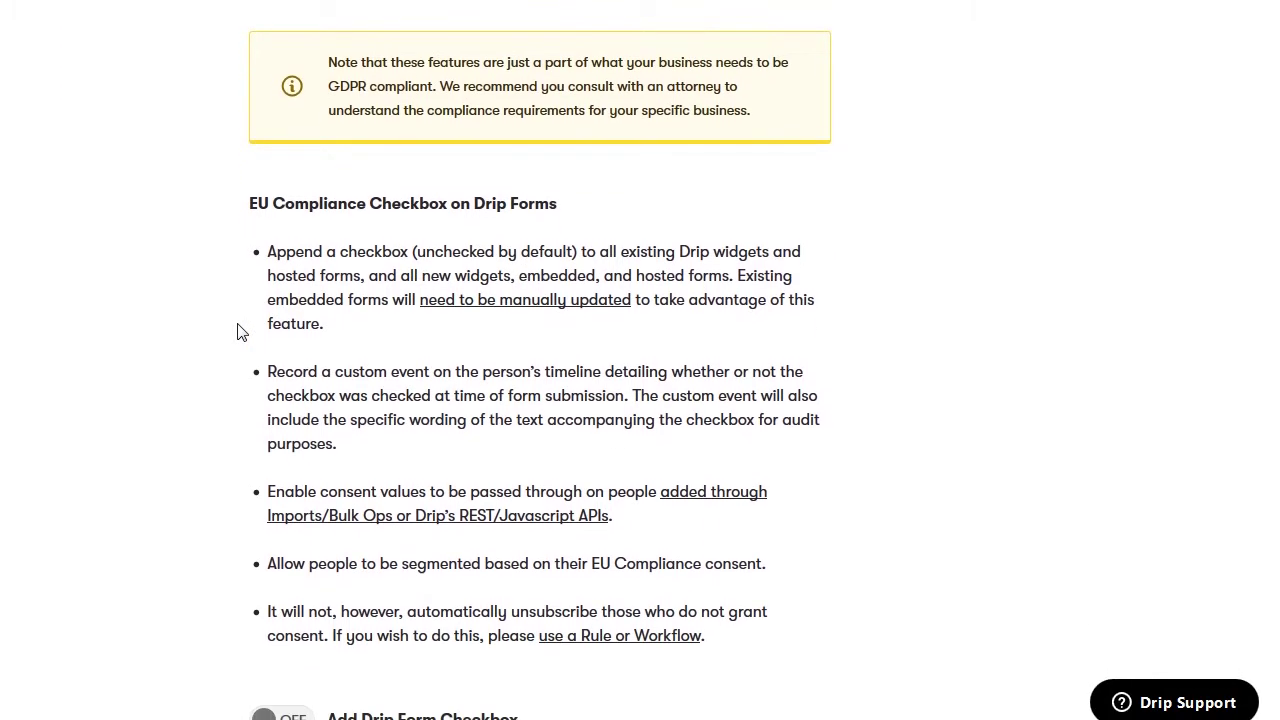
pyautogui.scroll(-2, 237, 332)
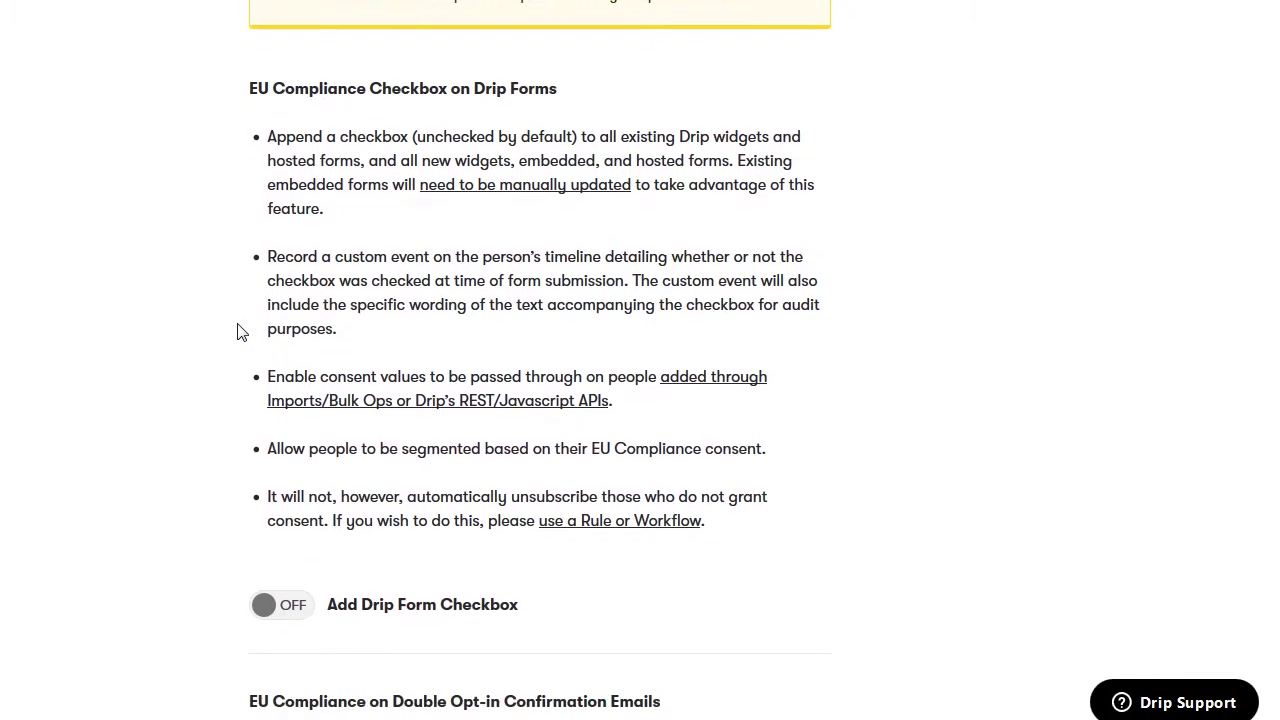
pyautogui.scroll(-1, 237, 332)
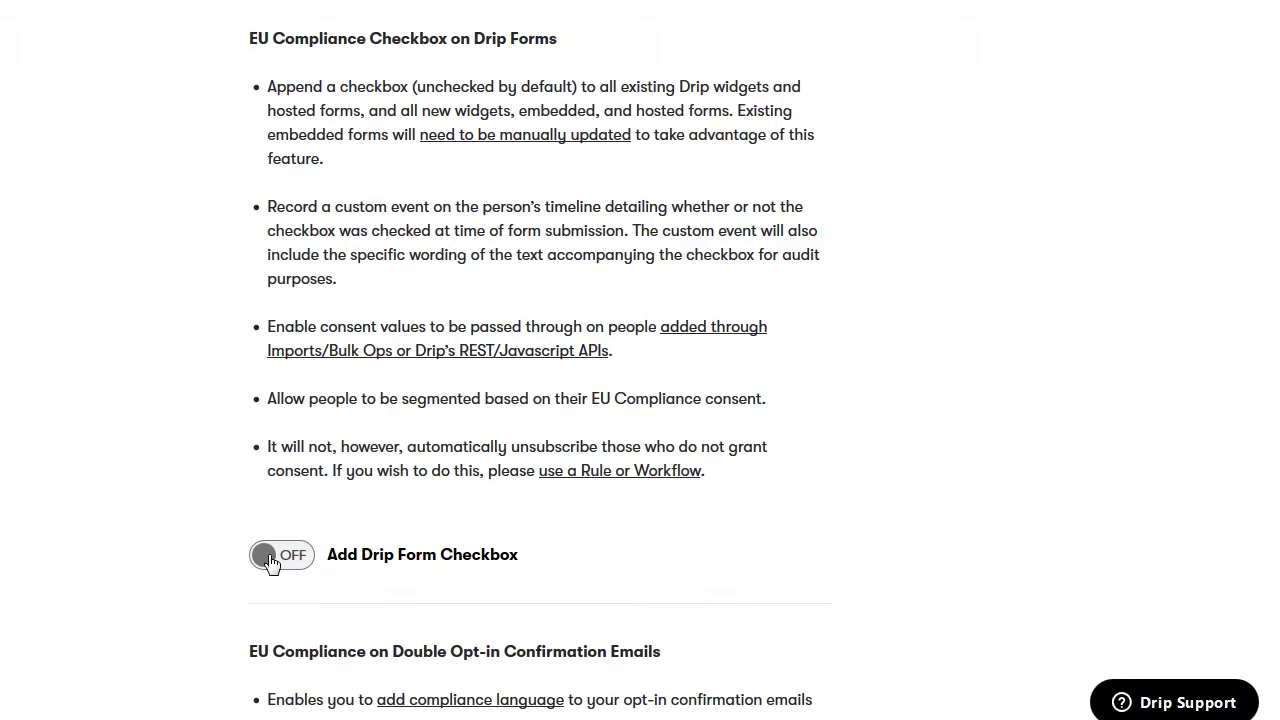
pyautogui.scroll(-3, 240, 612)
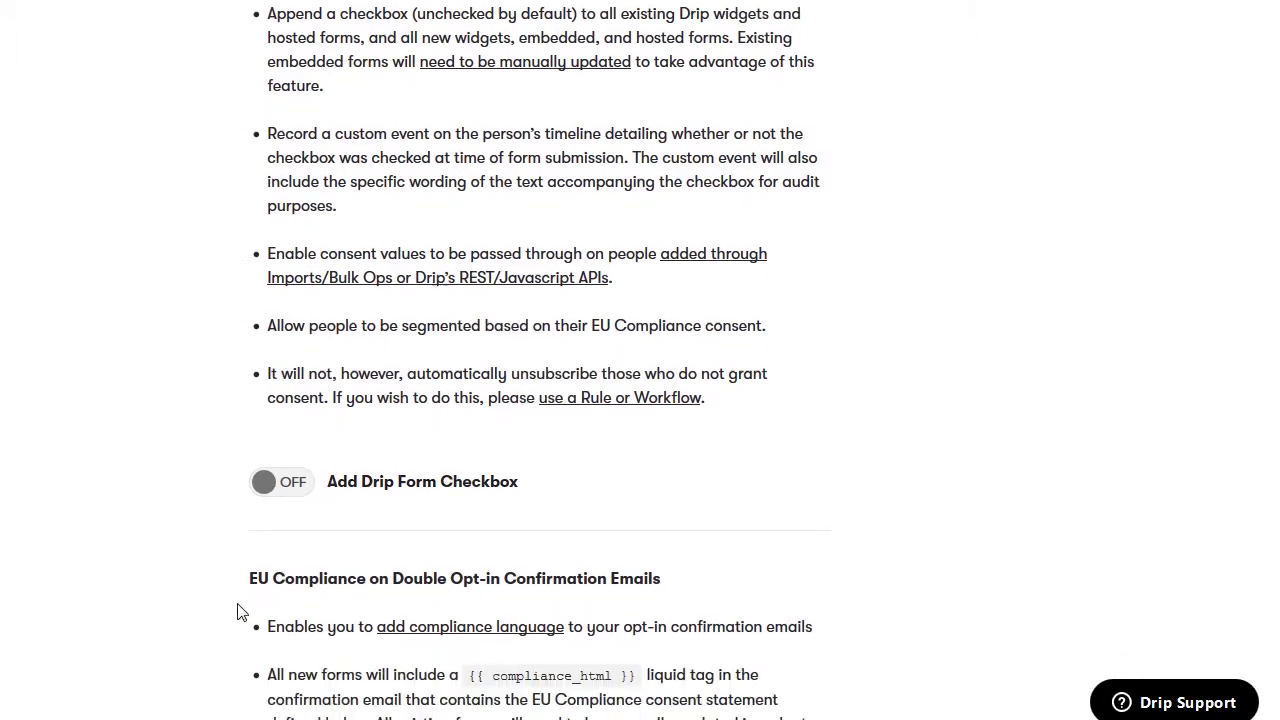
pyautogui.scroll(-3, 240, 612)
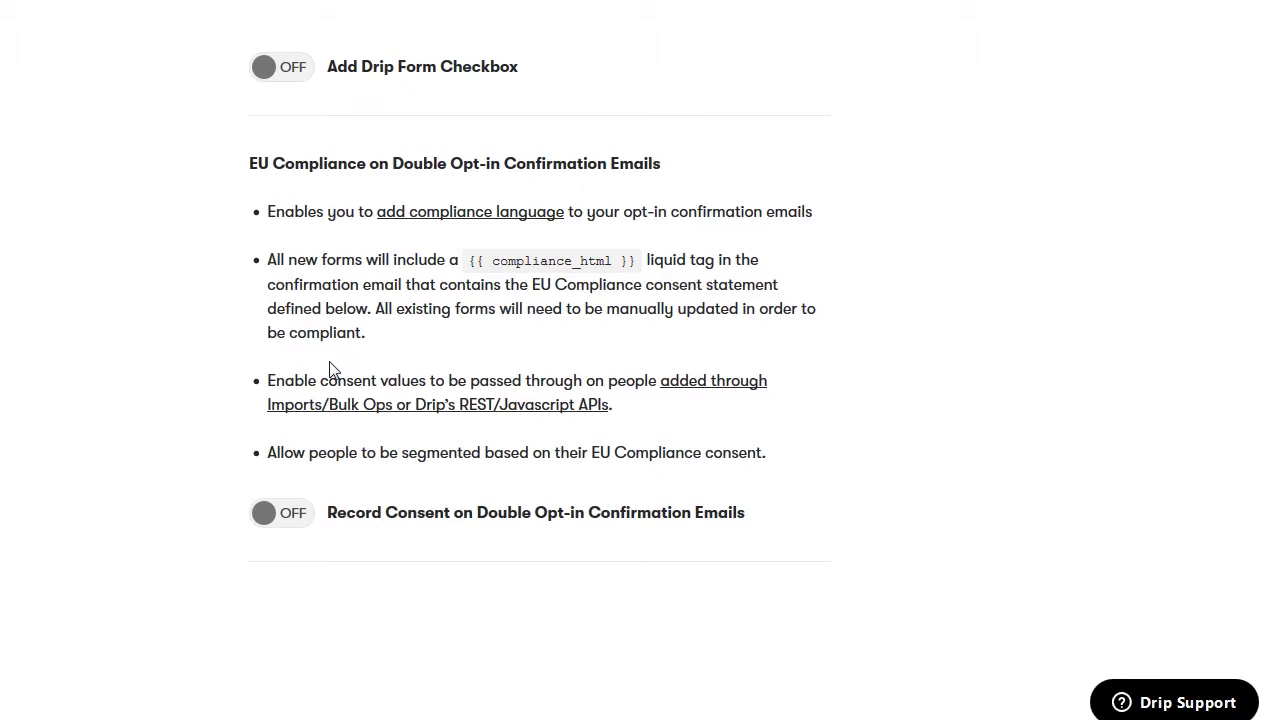
pyautogui.scroll(10, 229, 460)
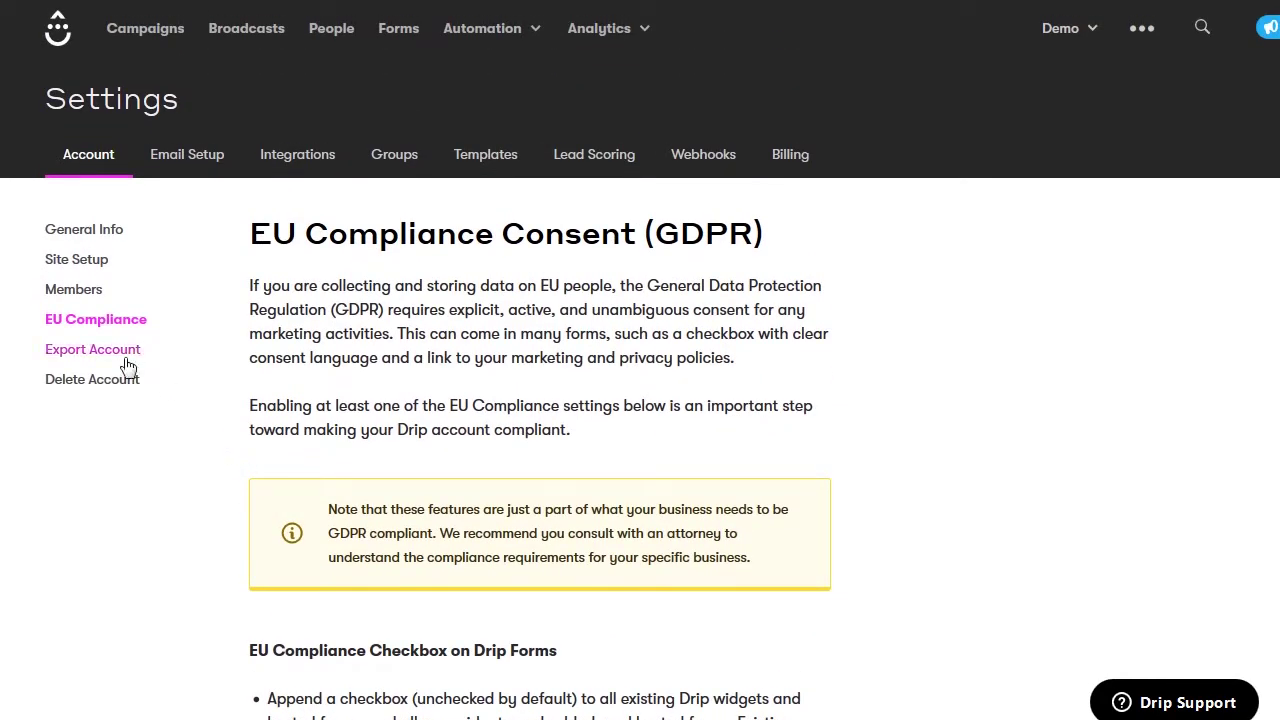
# View the Export Account page, then try the Delete Account button on the deletion page
pyautogui.click(112, 352)
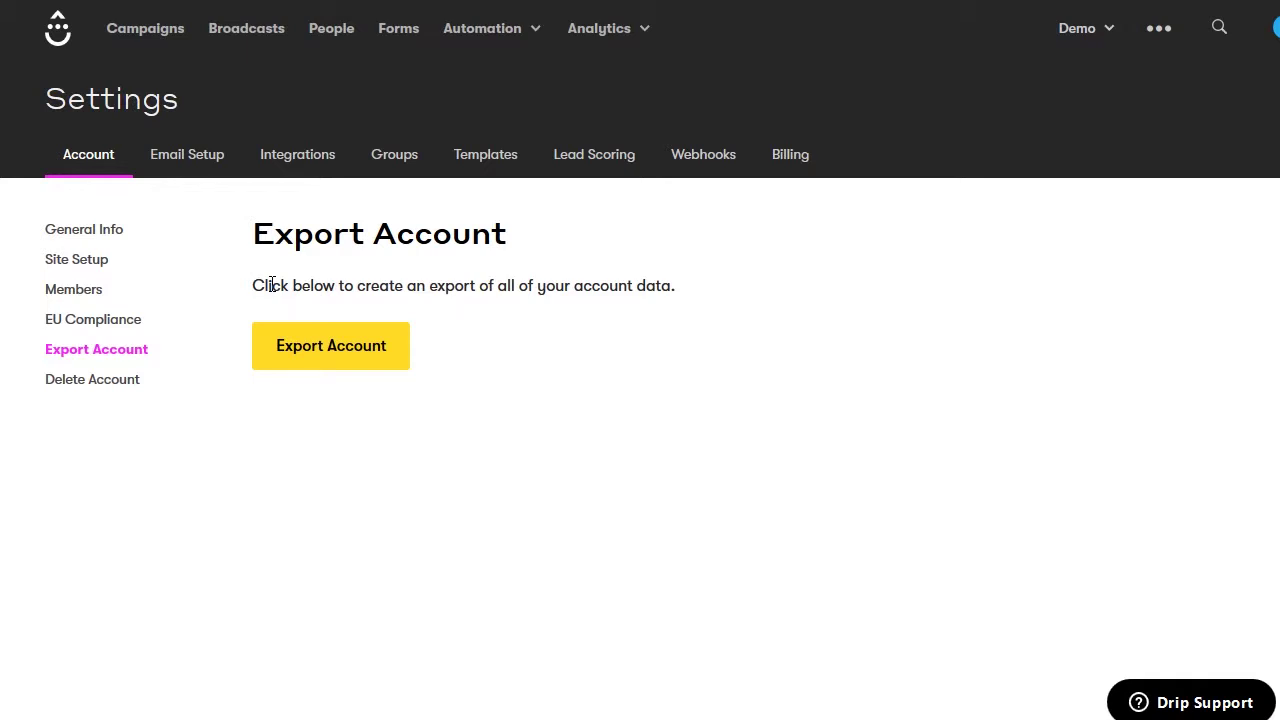
pyautogui.click(83, 385)
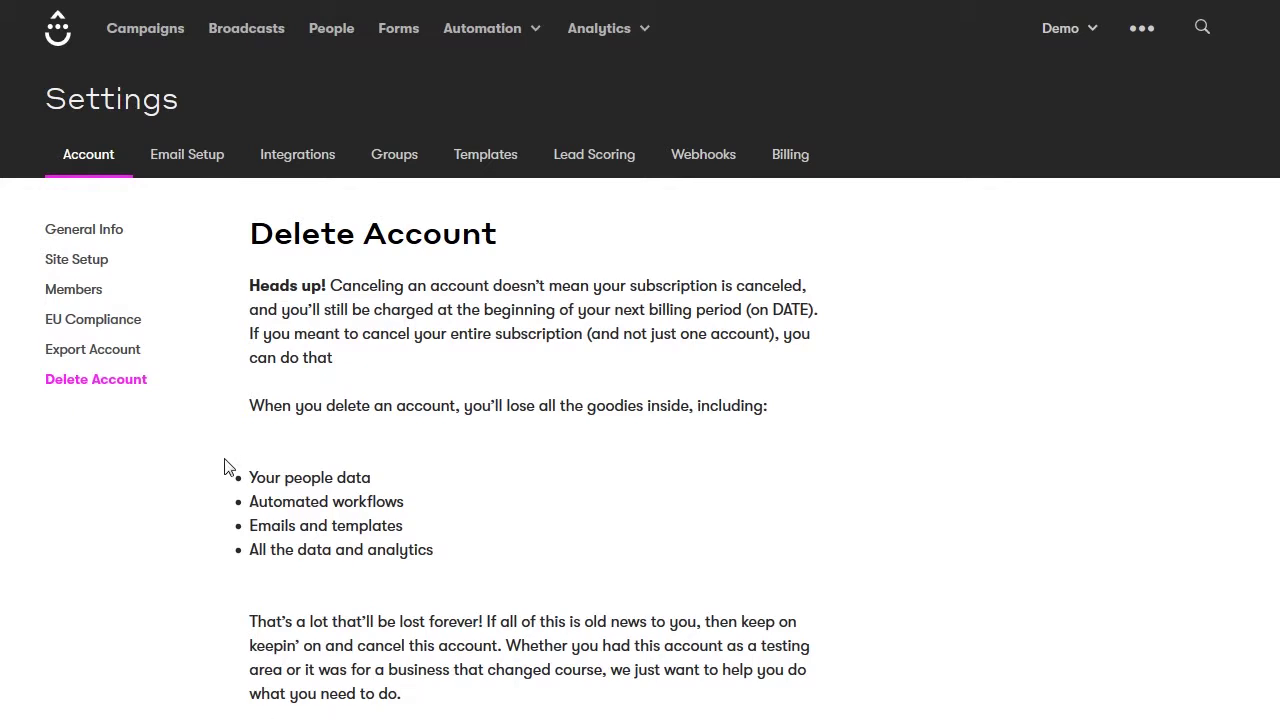
pyautogui.scroll(-2, 225, 467)
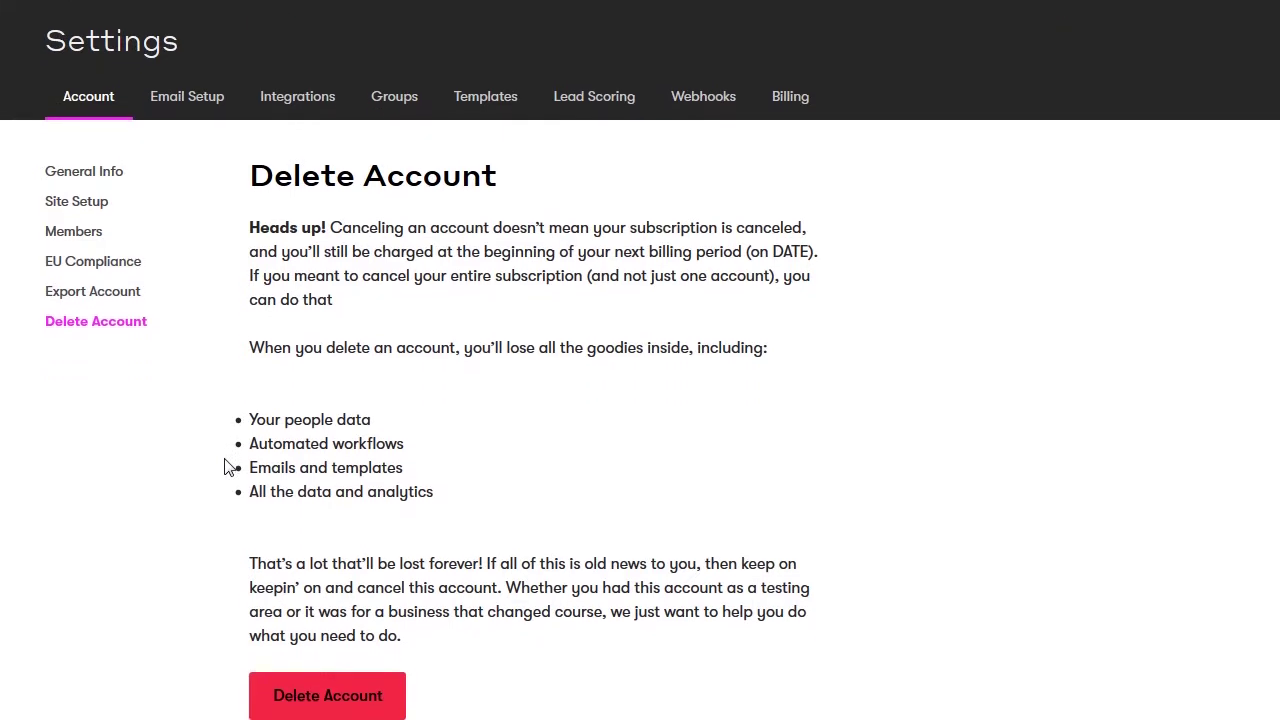
pyautogui.scroll(-1, 225, 467)
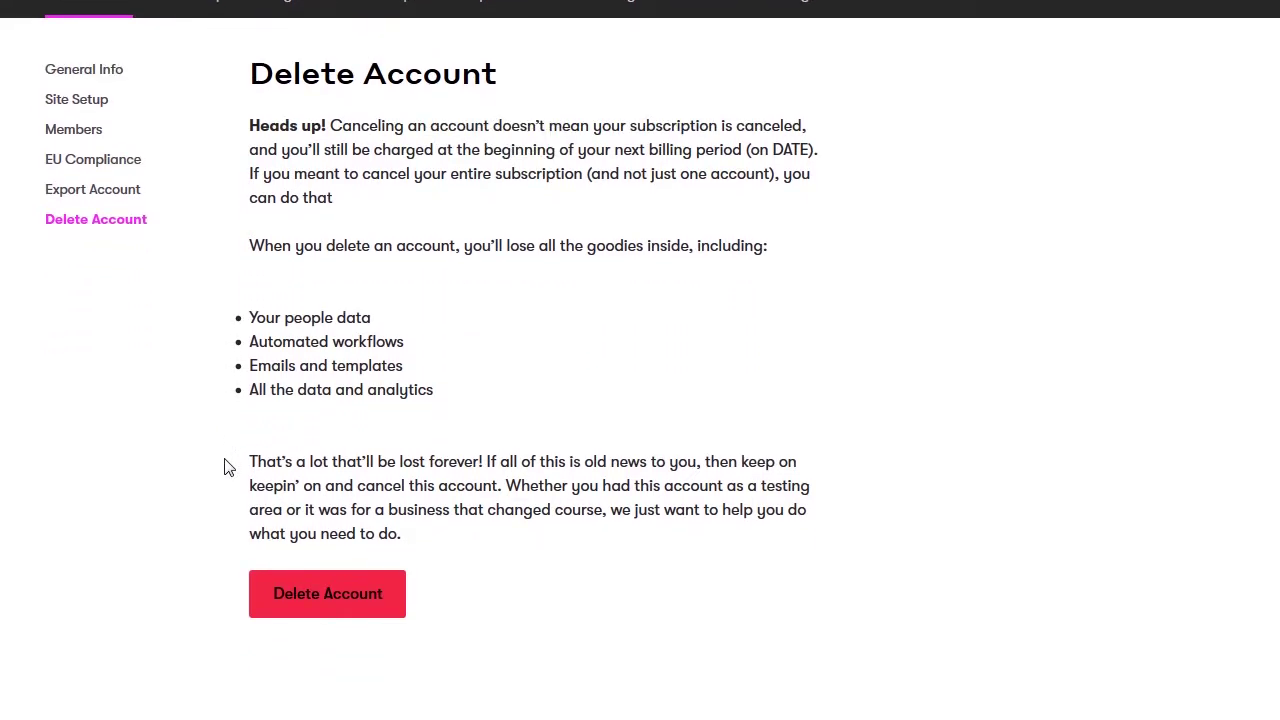
pyautogui.click(285, 597)
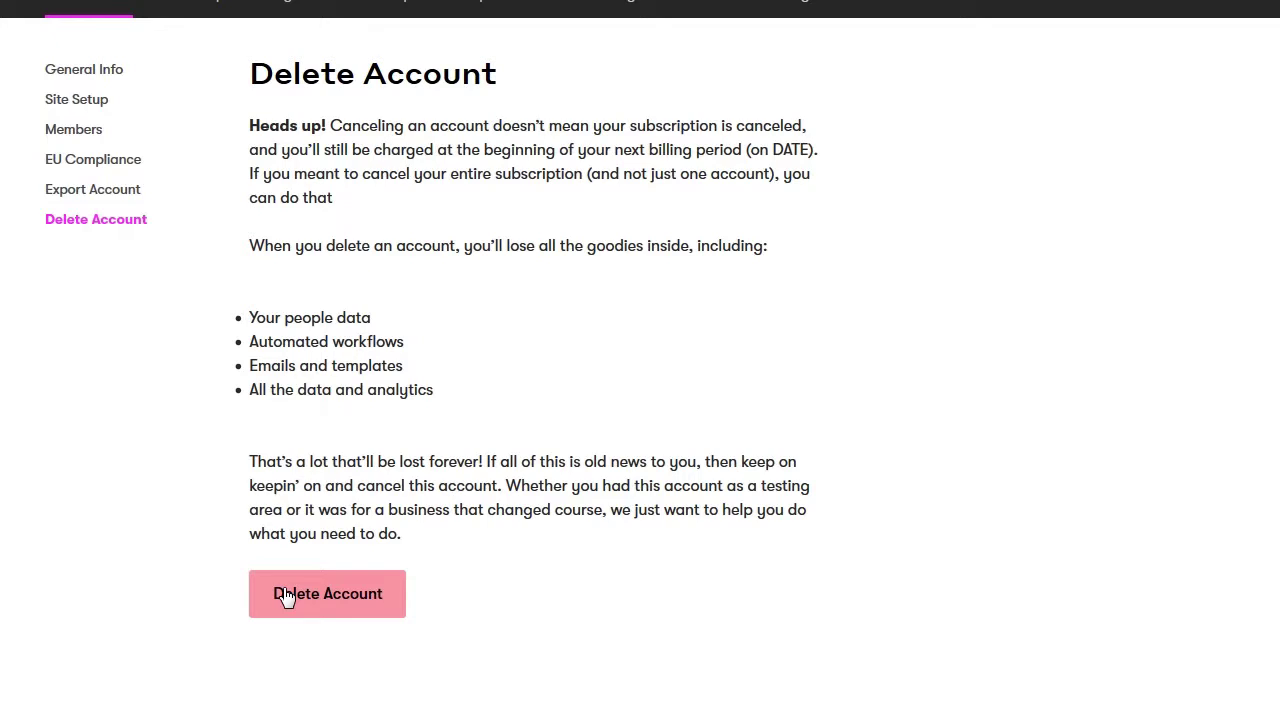
pyautogui.scroll(3, 232, 469)
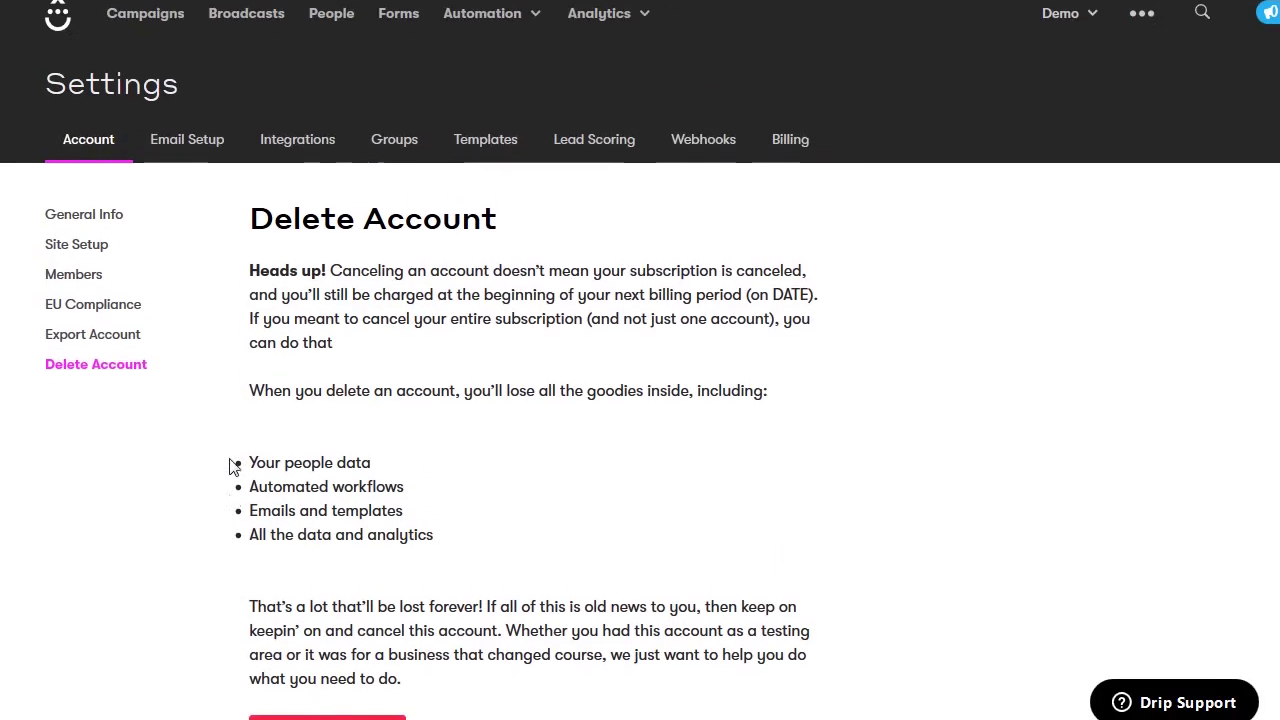
# Under Email Setup, enter the sender's full name as From Name and their From Email address
pyautogui.click(184, 168)
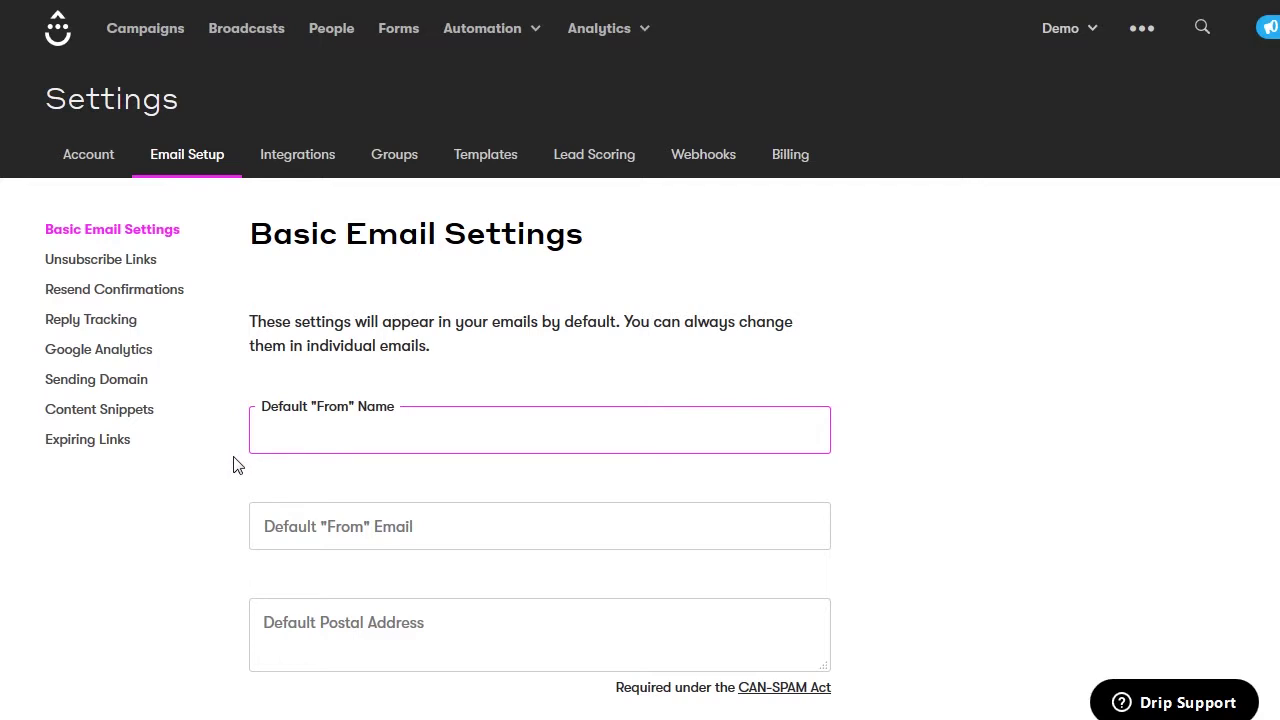
pyautogui.click(282, 520)
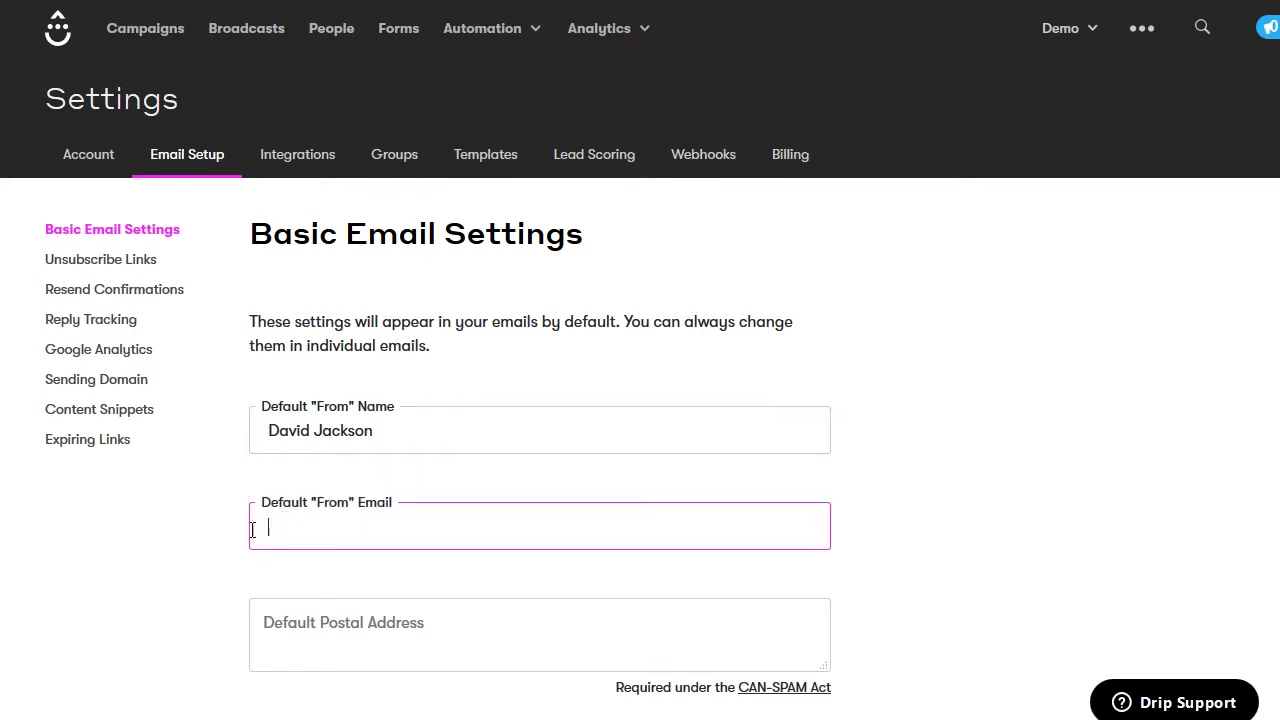
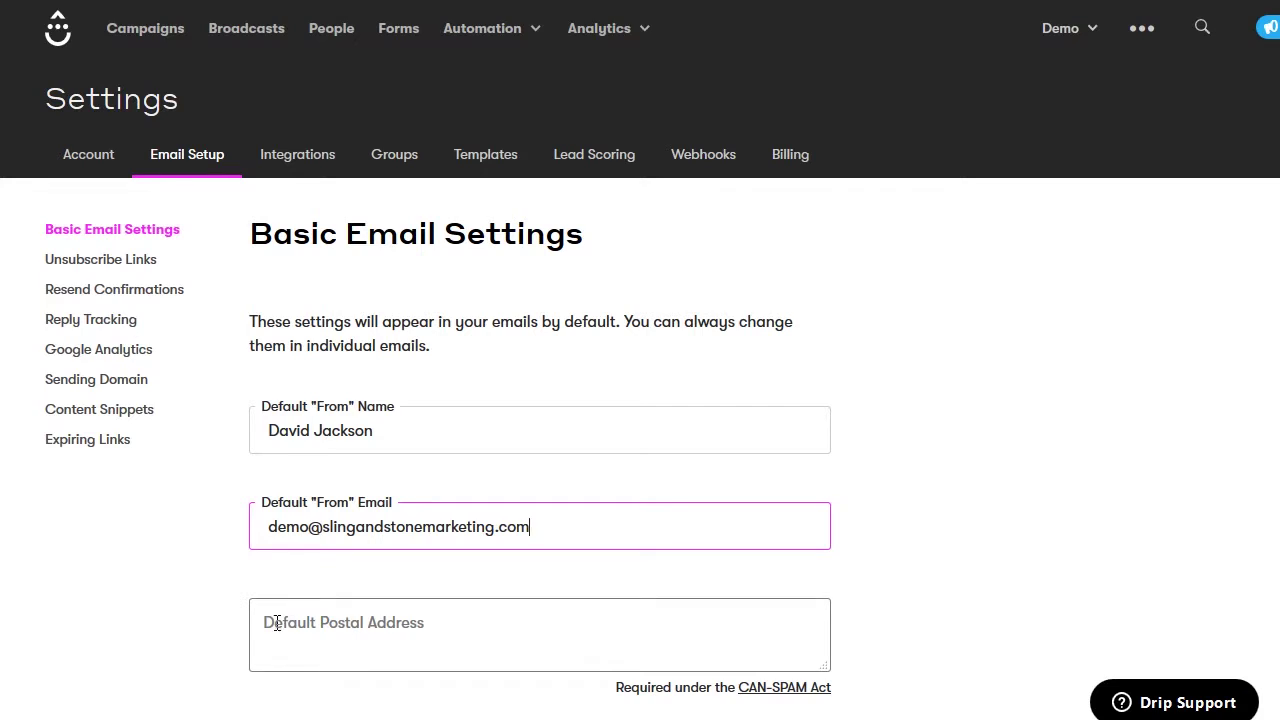
pyautogui.click(277, 623)
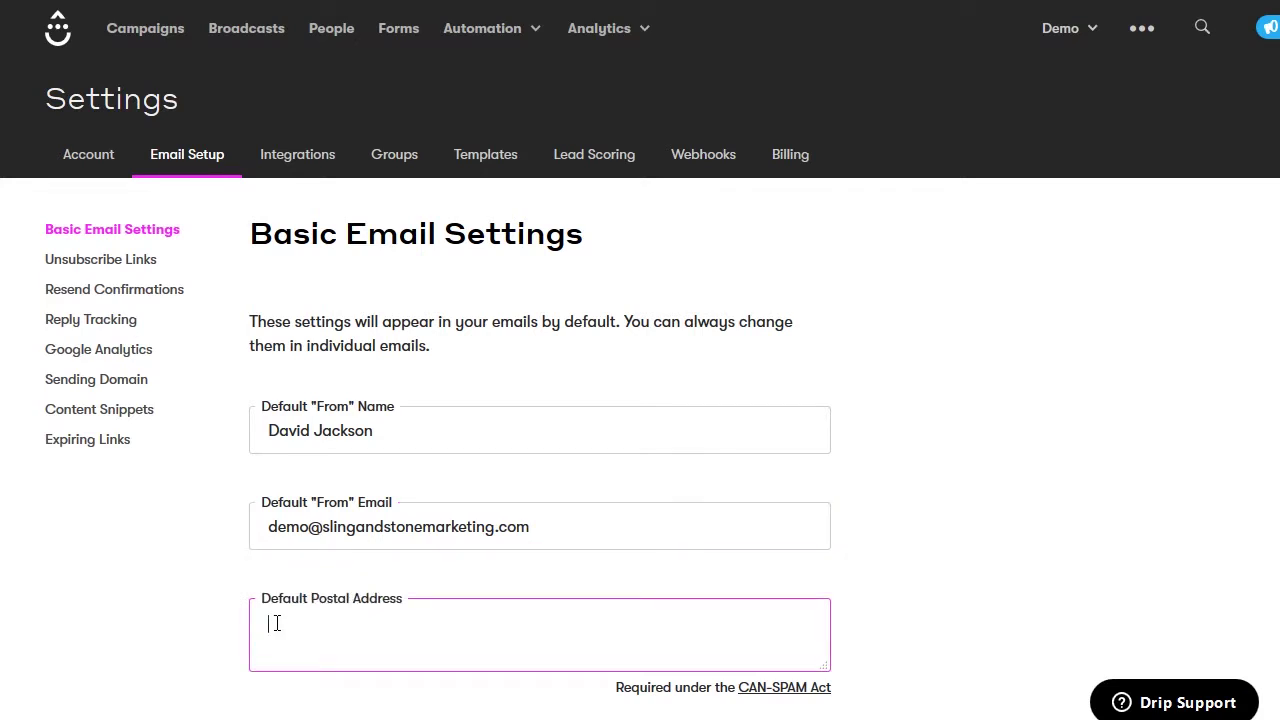
# Enter the street address and the city, state and ZIP line as the default postal address
pyautogui.scroll(-2, 277, 623)
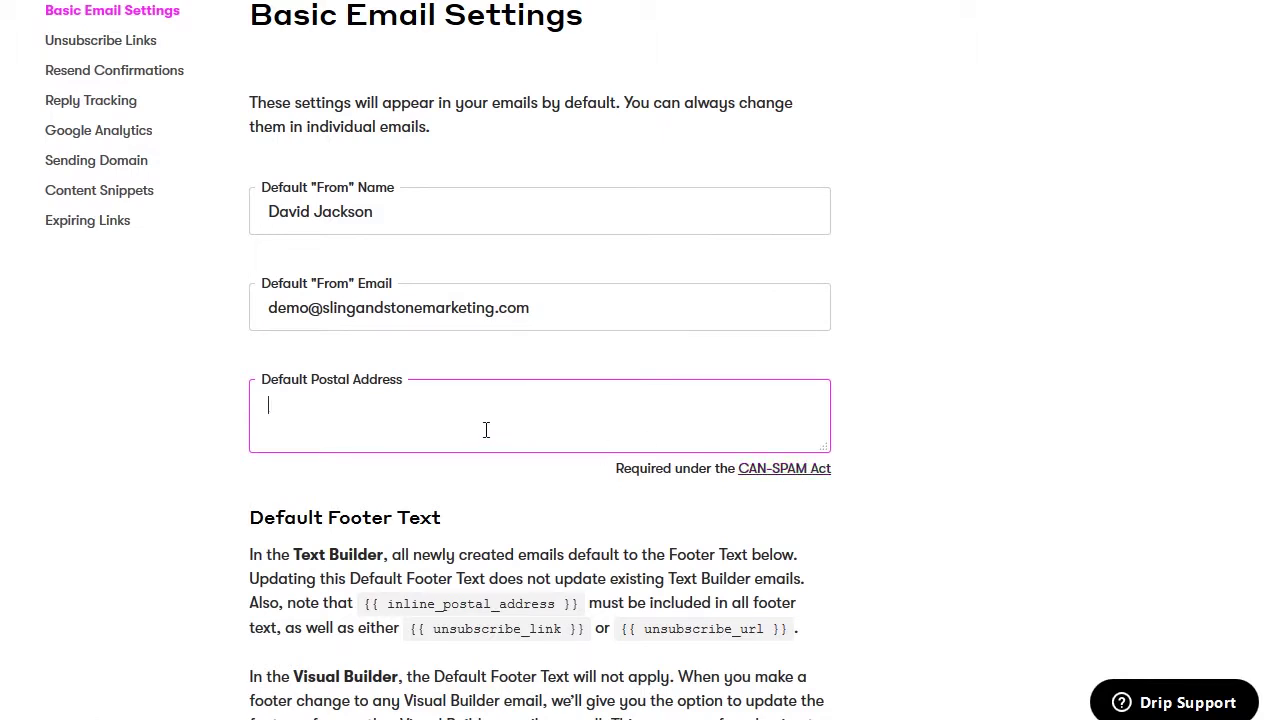
pyautogui.write('123 Someplace St.')
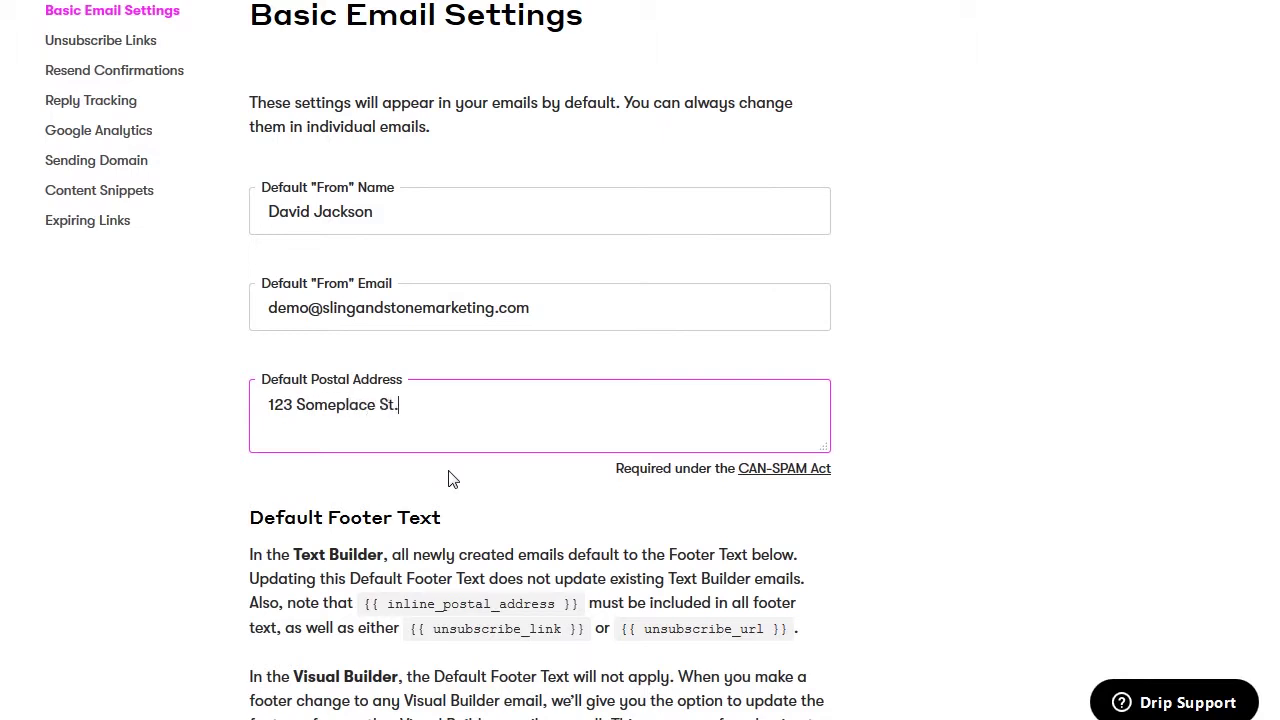
pyautogui.press('Return')
pyautogui.write('Dallas TX 123456')
pyautogui.press('BackSpace')
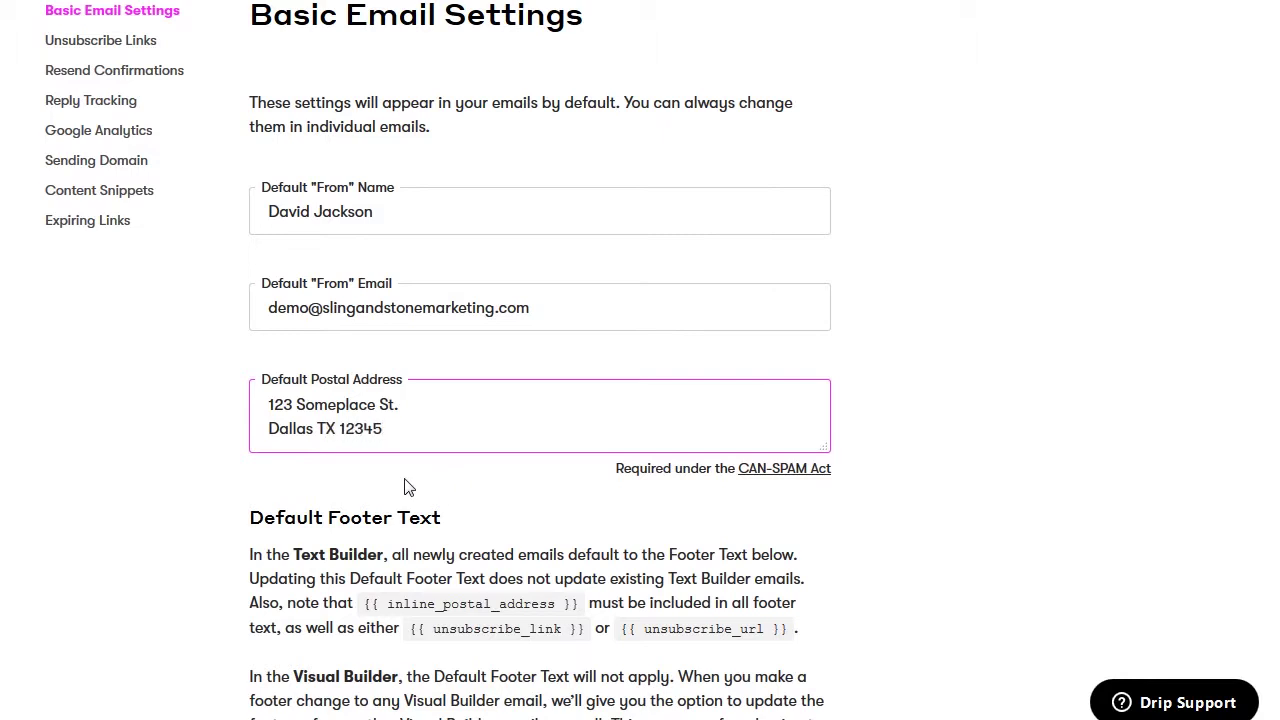
pyautogui.click(216, 513)
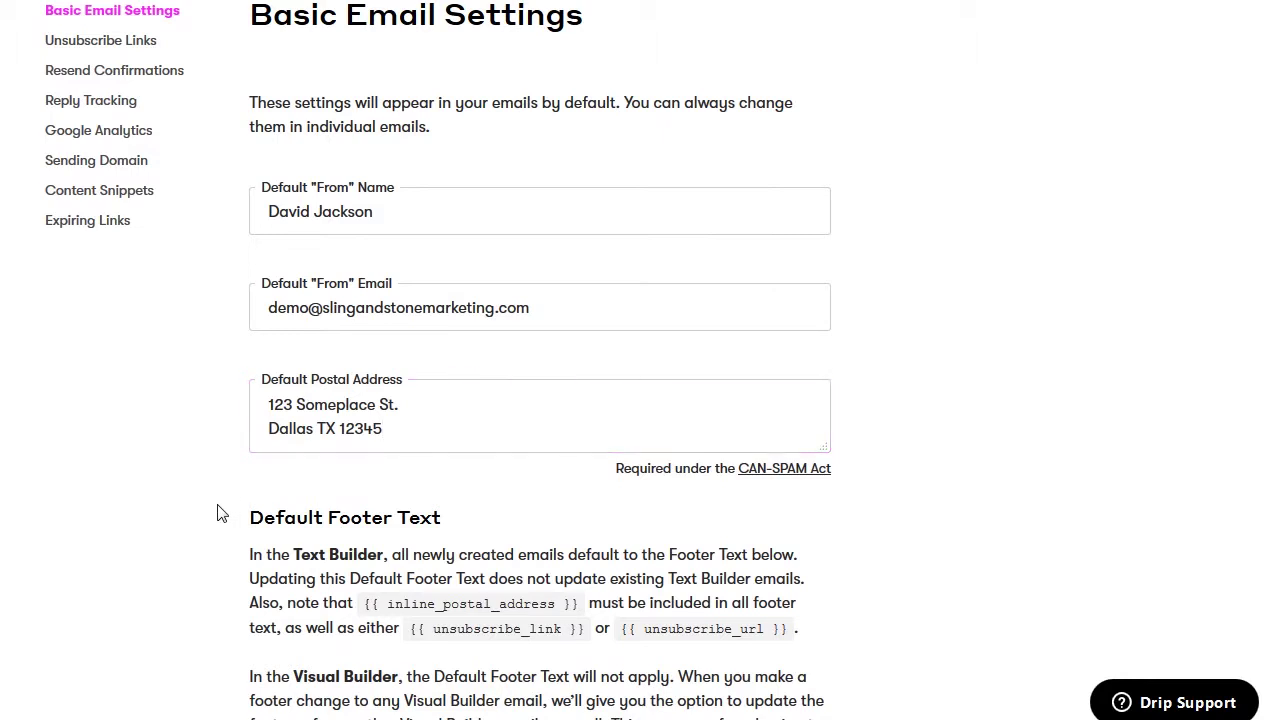
pyautogui.scroll(-5, 219, 512)
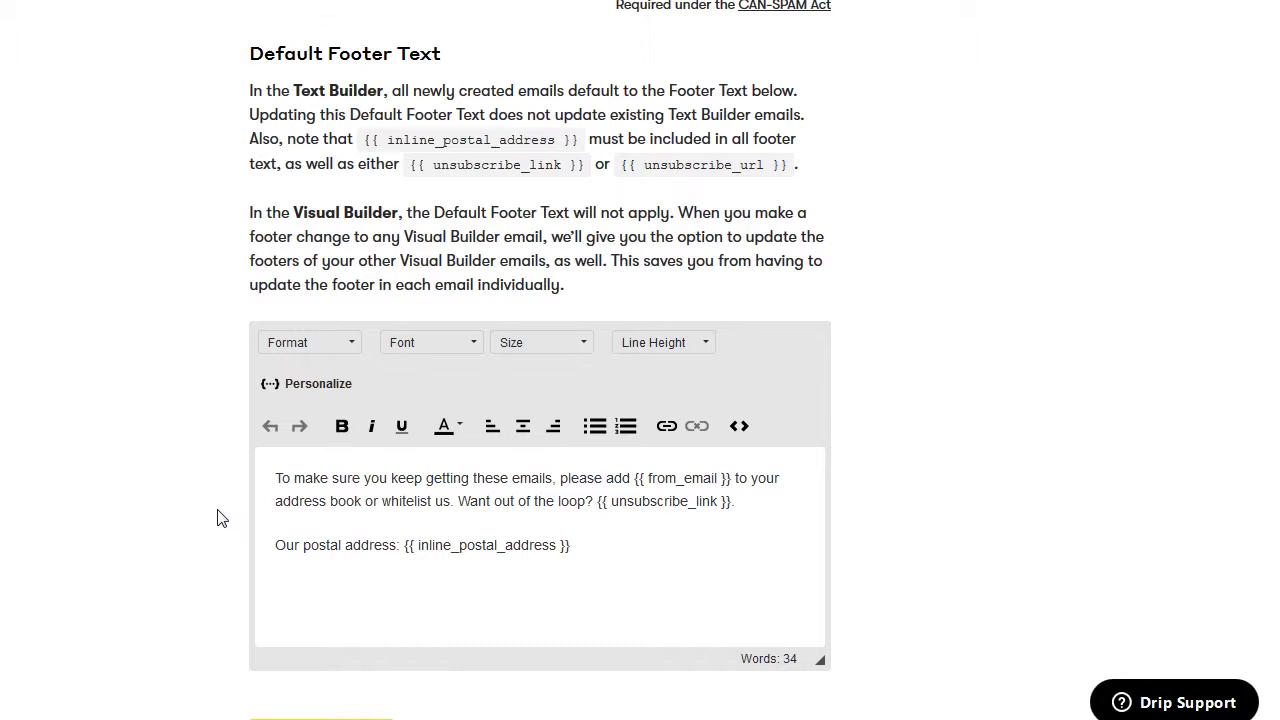
pyautogui.click(341, 480)
# Browse the People Fields shortcodes in the Shortcode Reference, then close it
pyautogui.click(268, 390)
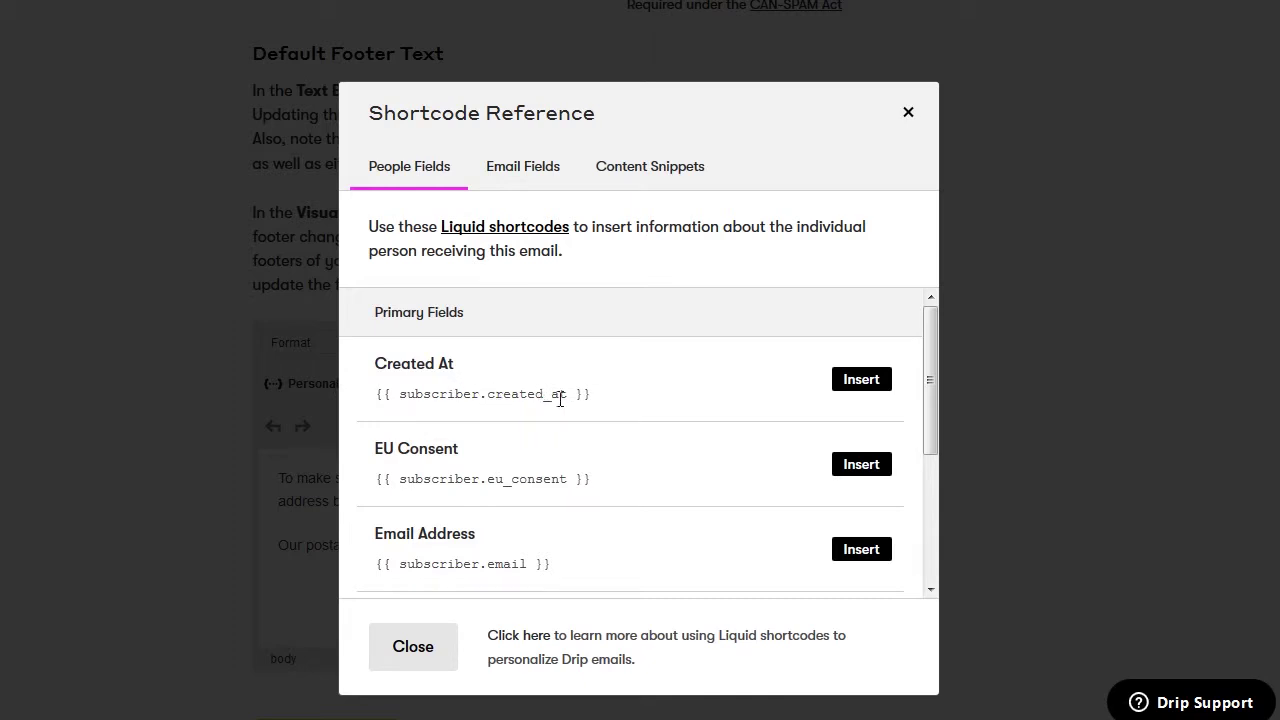
pyautogui.scroll(-2, 564, 400)
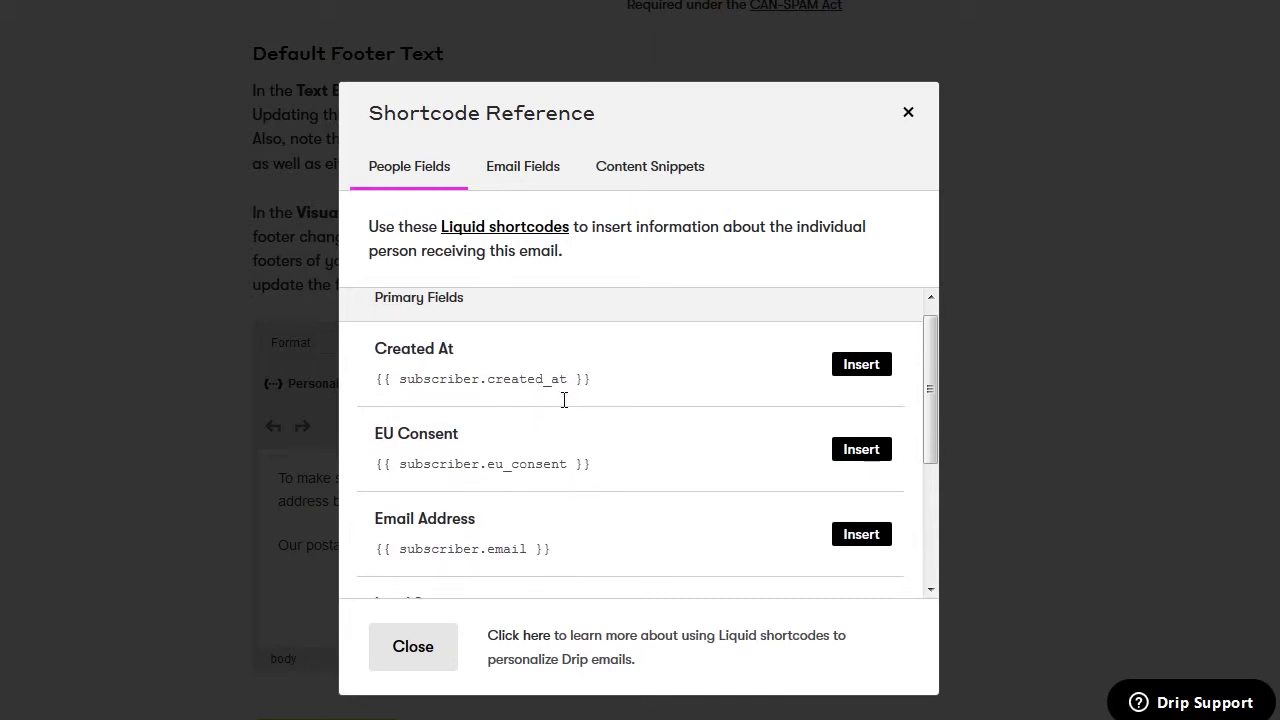
pyautogui.scroll(-1, 564, 400)
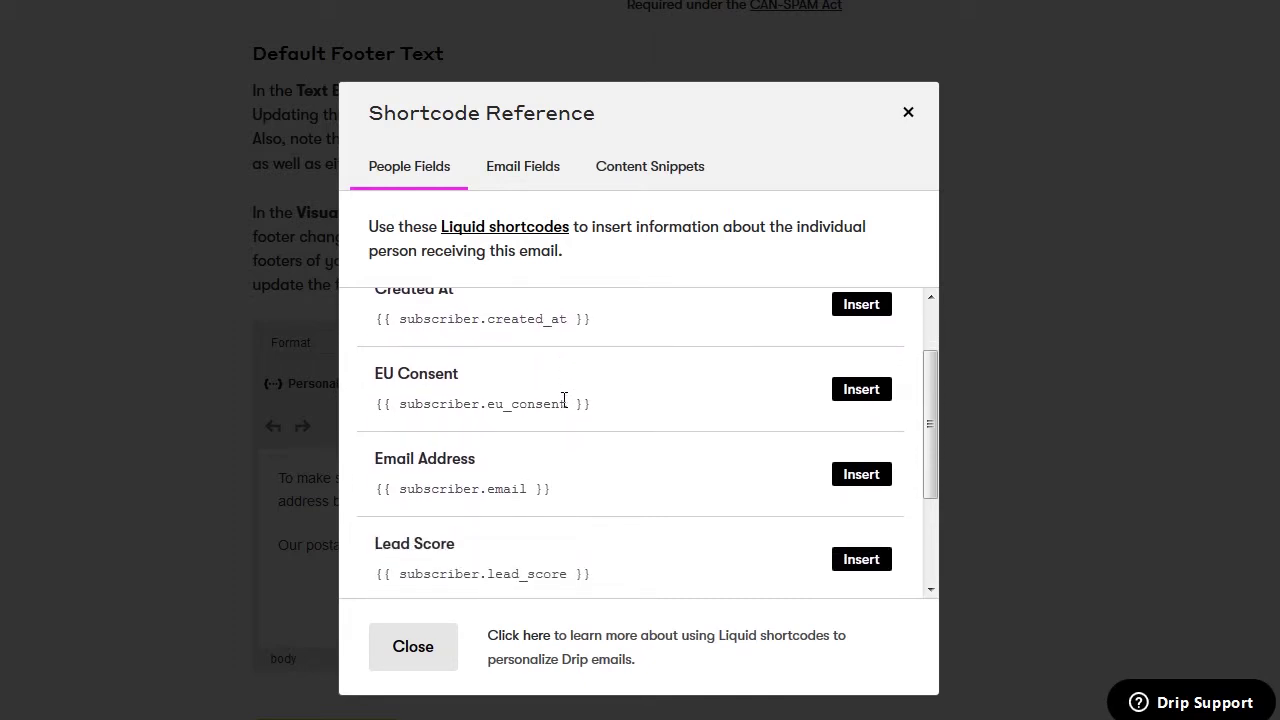
pyautogui.scroll(-1, 598, 438)
pyautogui.scroll(-1, 598, 438)
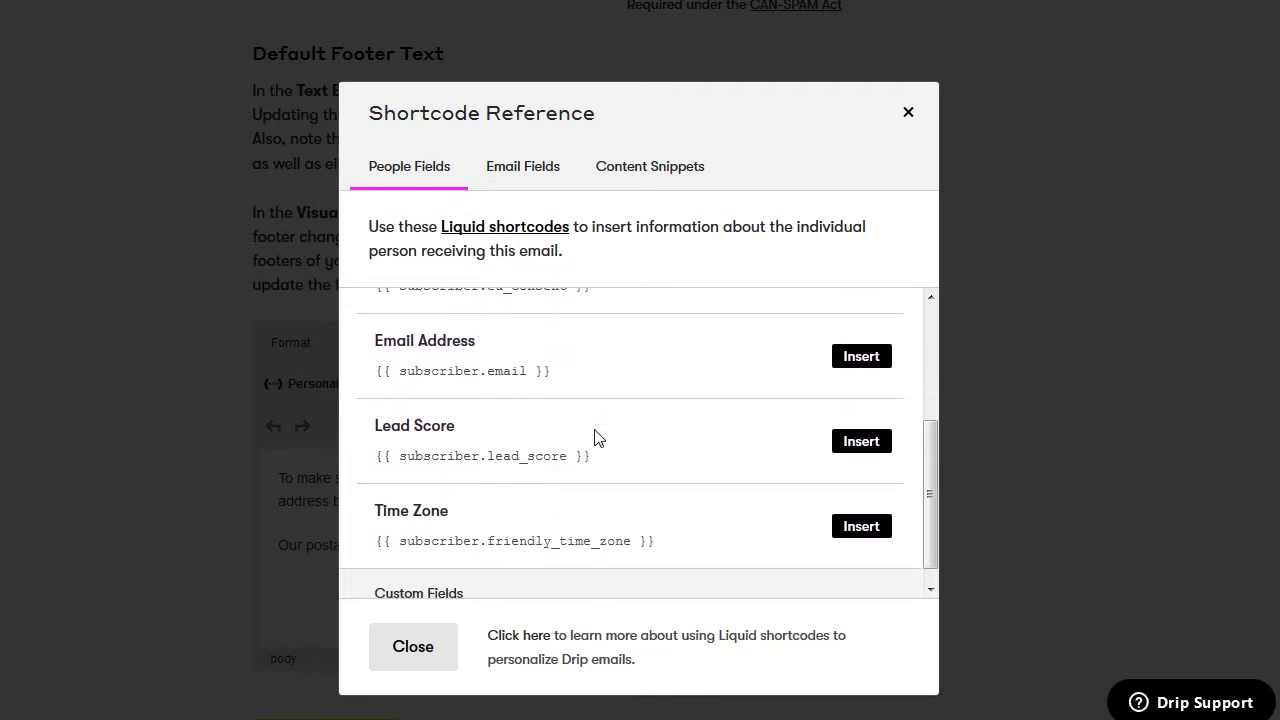
pyautogui.scroll(-1, 597, 437)
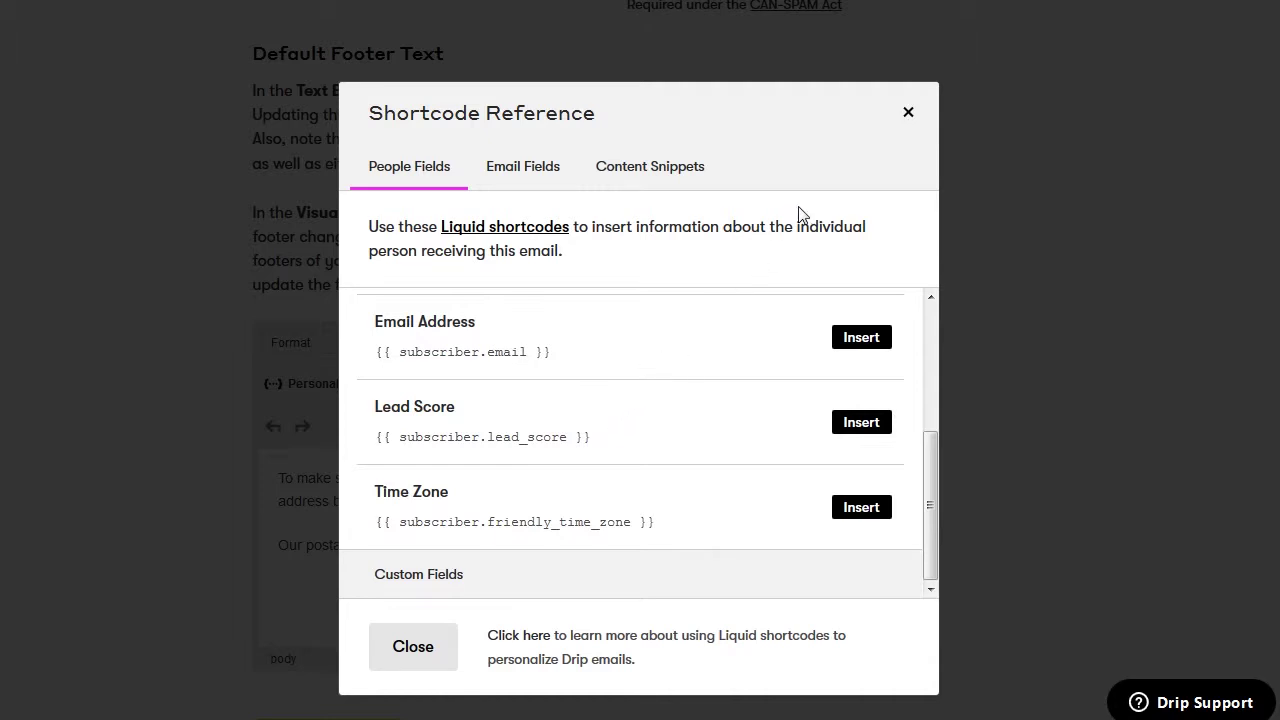
pyautogui.click(412, 647)
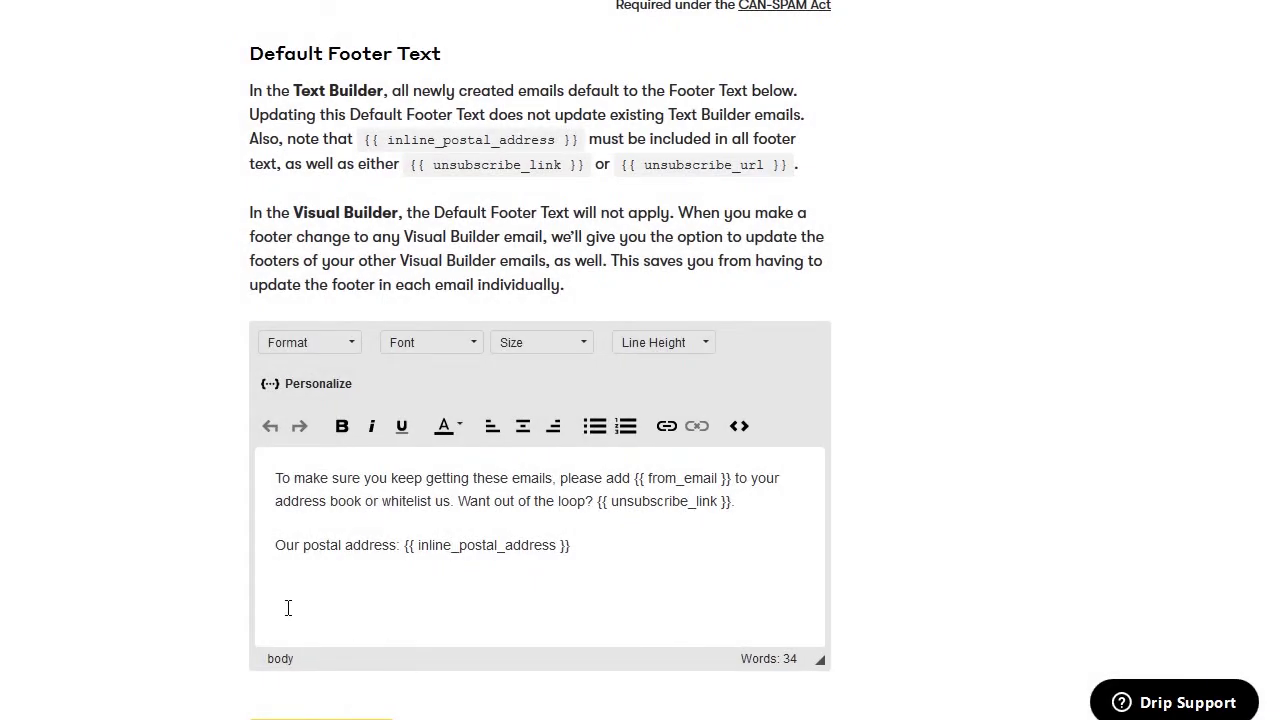
# Save the Basic Email Settings and move to the Unsubscribe Links page
pyautogui.scroll(-3, 227, 607)
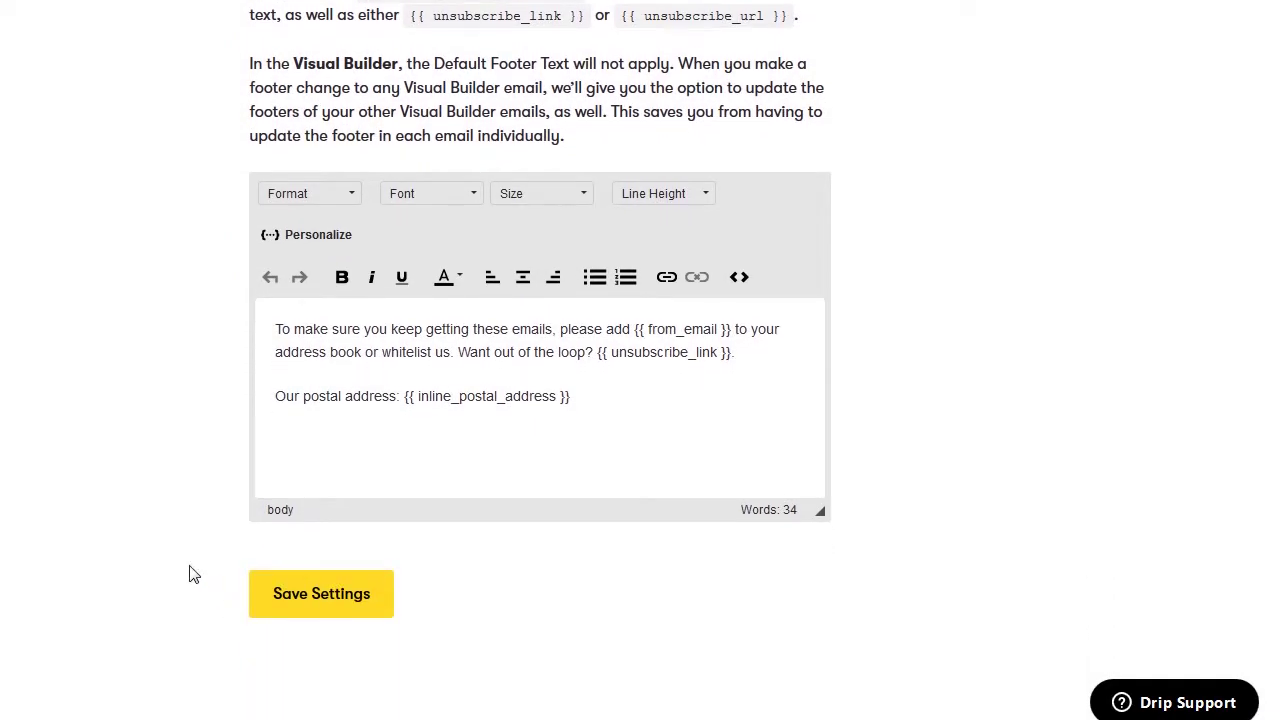
pyautogui.click(316, 592)
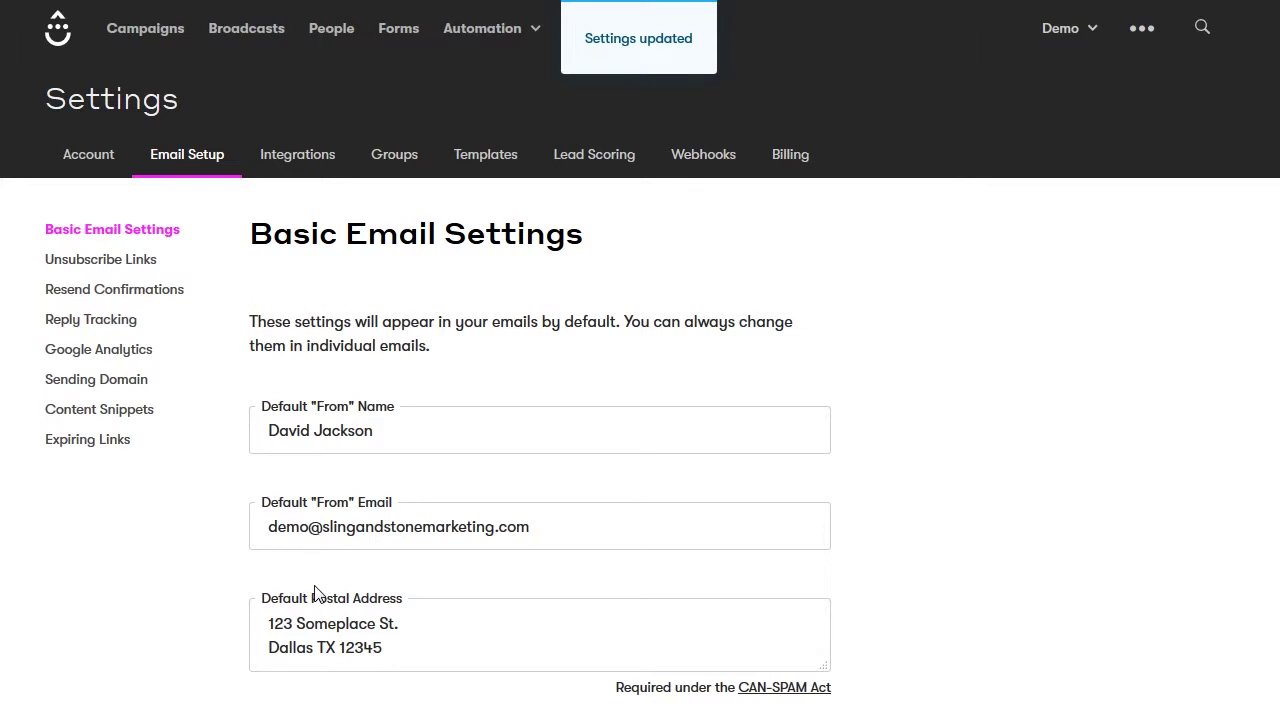
pyautogui.click(89, 262)
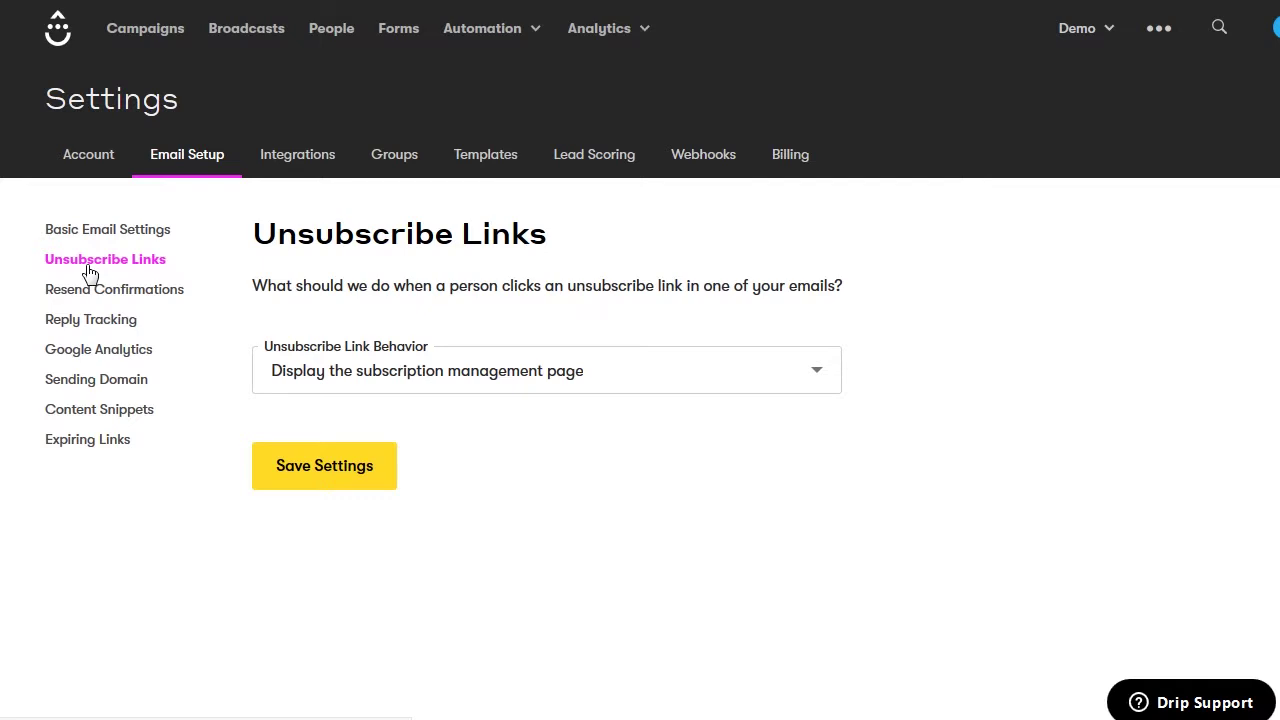
# Show the Unsubscribe Link Behavior options, currently set to the subscription management page
pyautogui.click(697, 372)
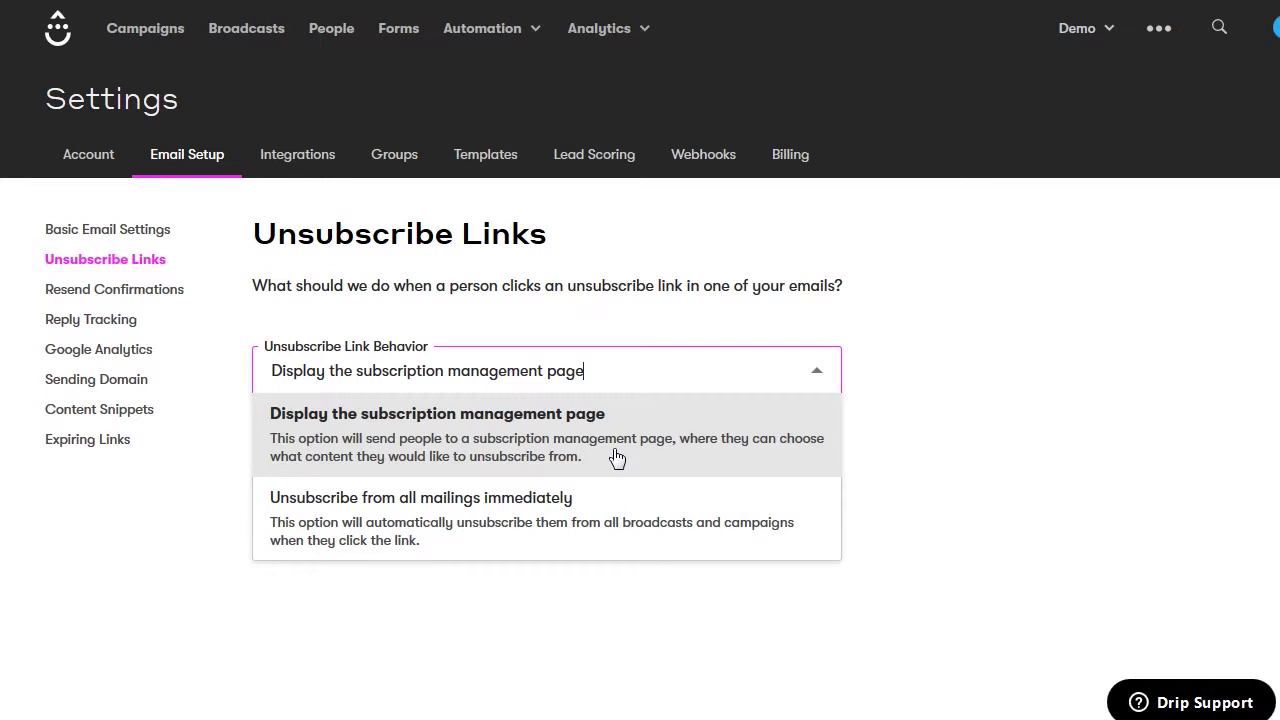
# Keep unsubscribe links going to the subscription management page, save, and go to Resend Confirmations
pyautogui.click(617, 457)
pyautogui.click(340, 468)
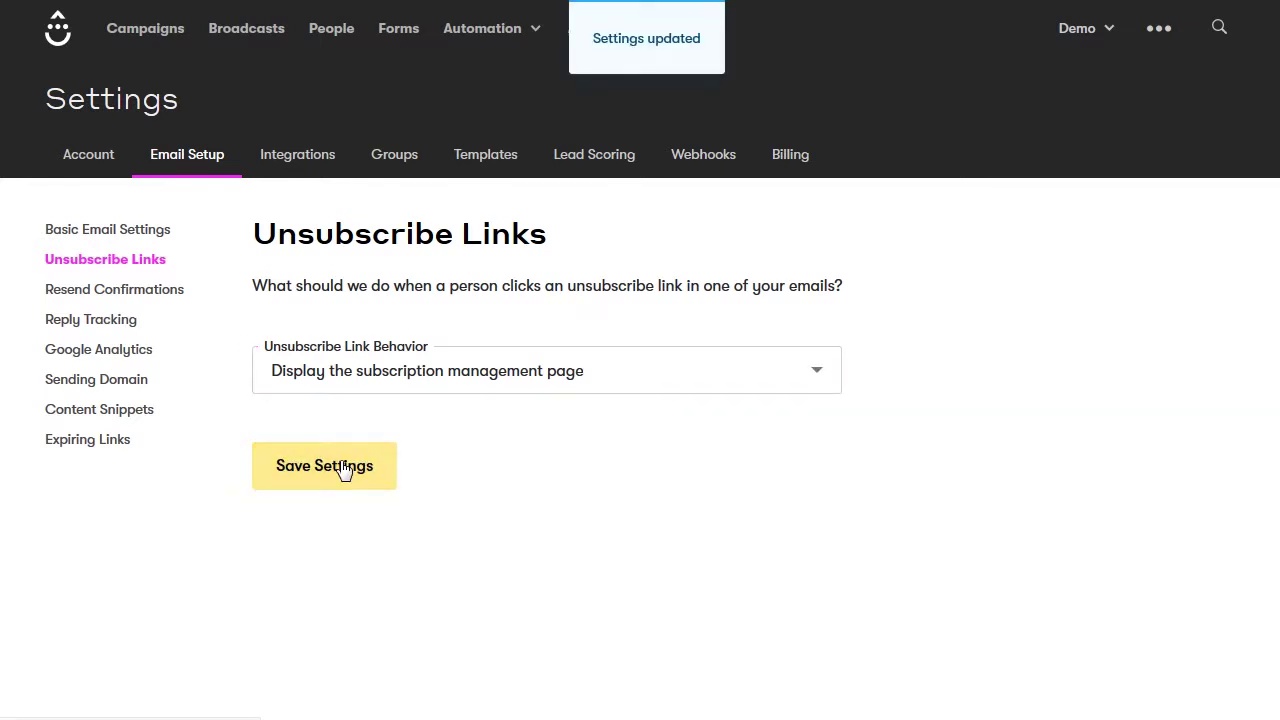
pyautogui.click(159, 299)
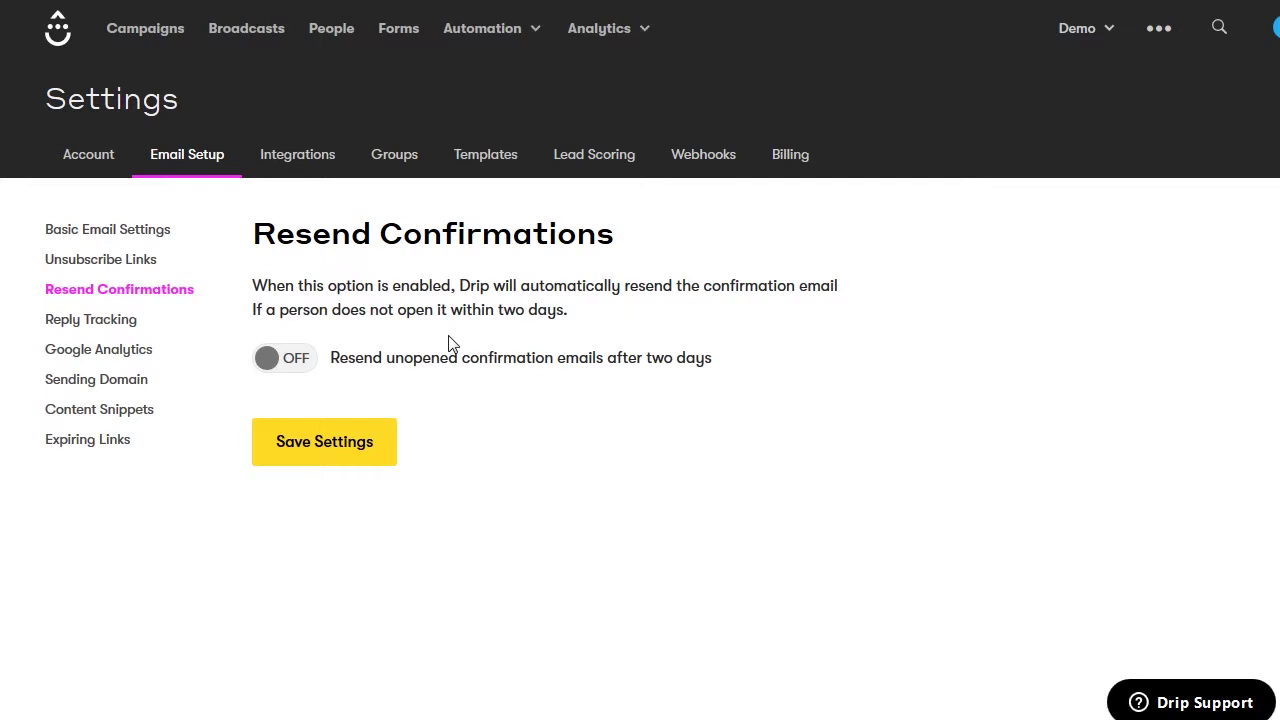
# Enable resending unopened confirmation emails after two days, save, and go to Reply Tracking
pyautogui.click(290, 362)
pyautogui.click(336, 447)
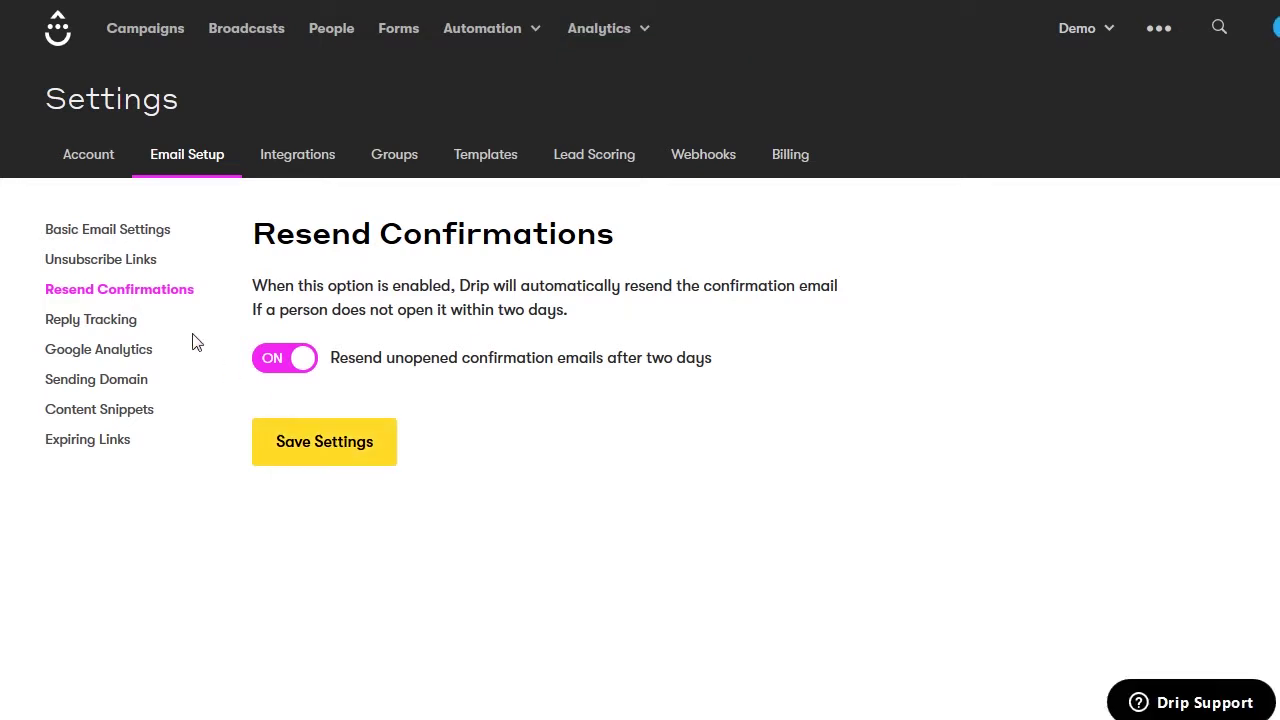
pyautogui.click(124, 326)
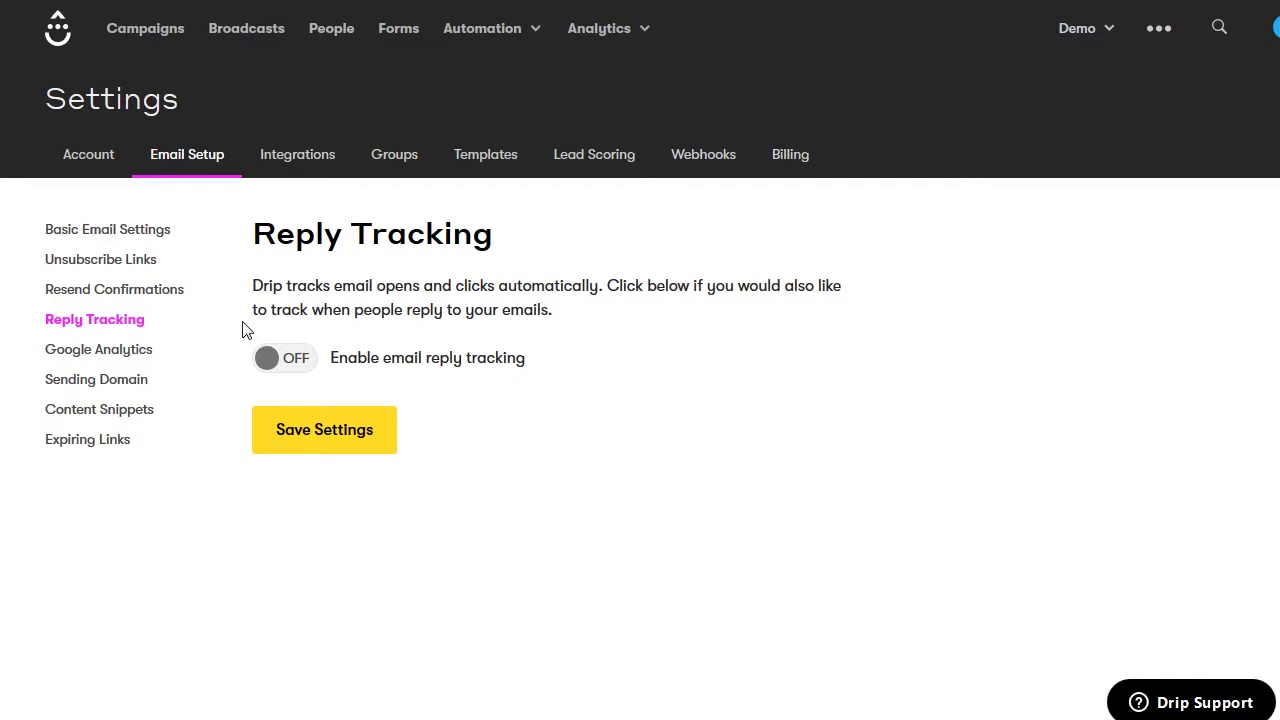
# Leave email reply tracking off, save, and go to the Google Analytics settings
pyautogui.click(278, 364)
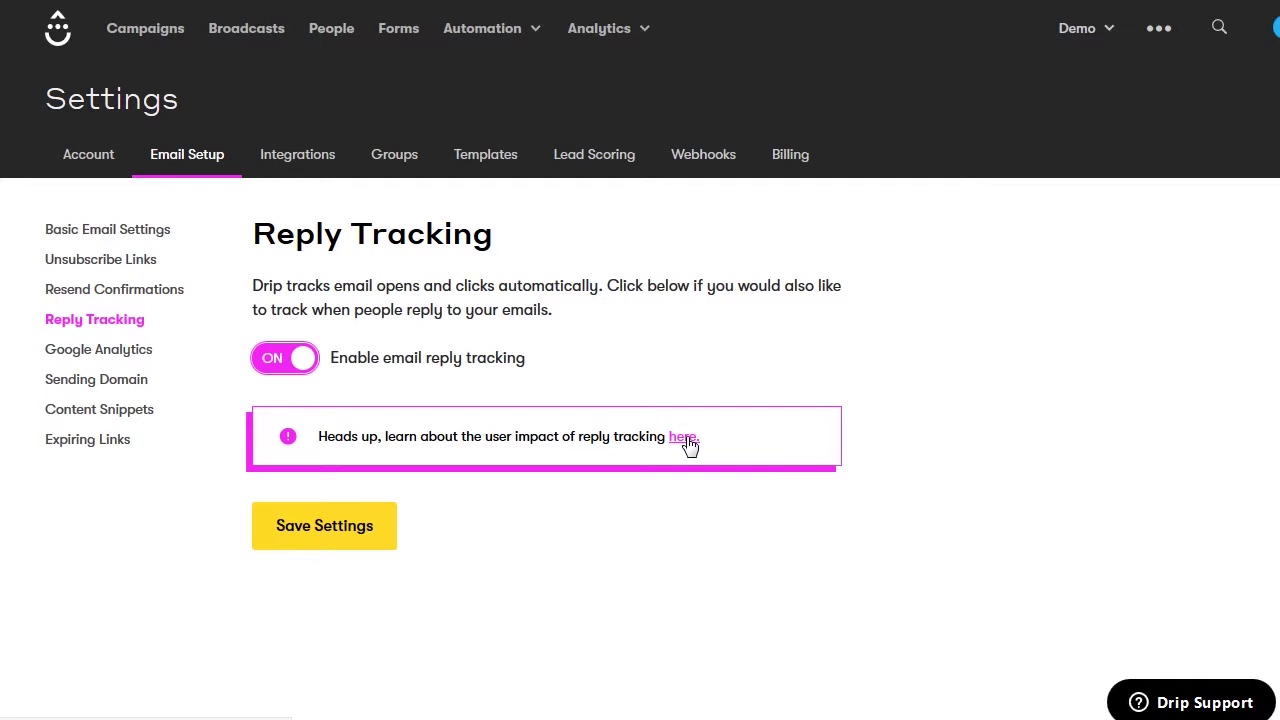
pyautogui.click(285, 358)
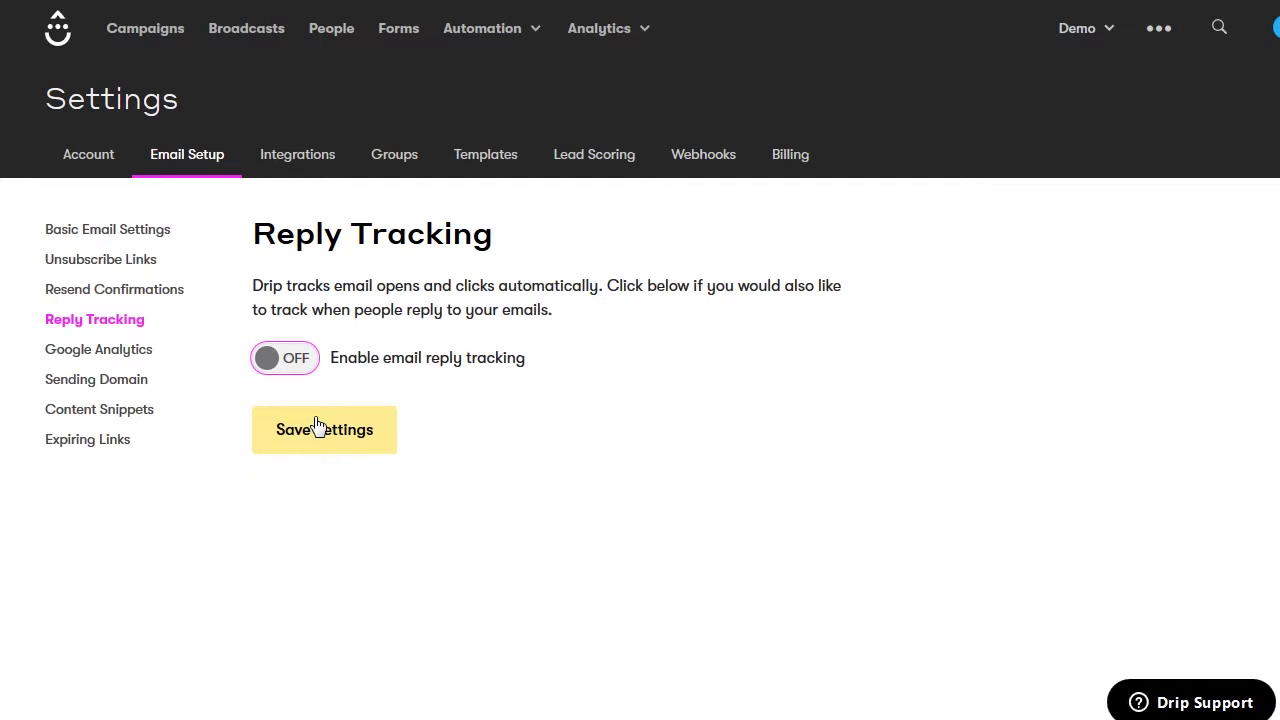
pyautogui.click(316, 426)
pyautogui.click(145, 352)
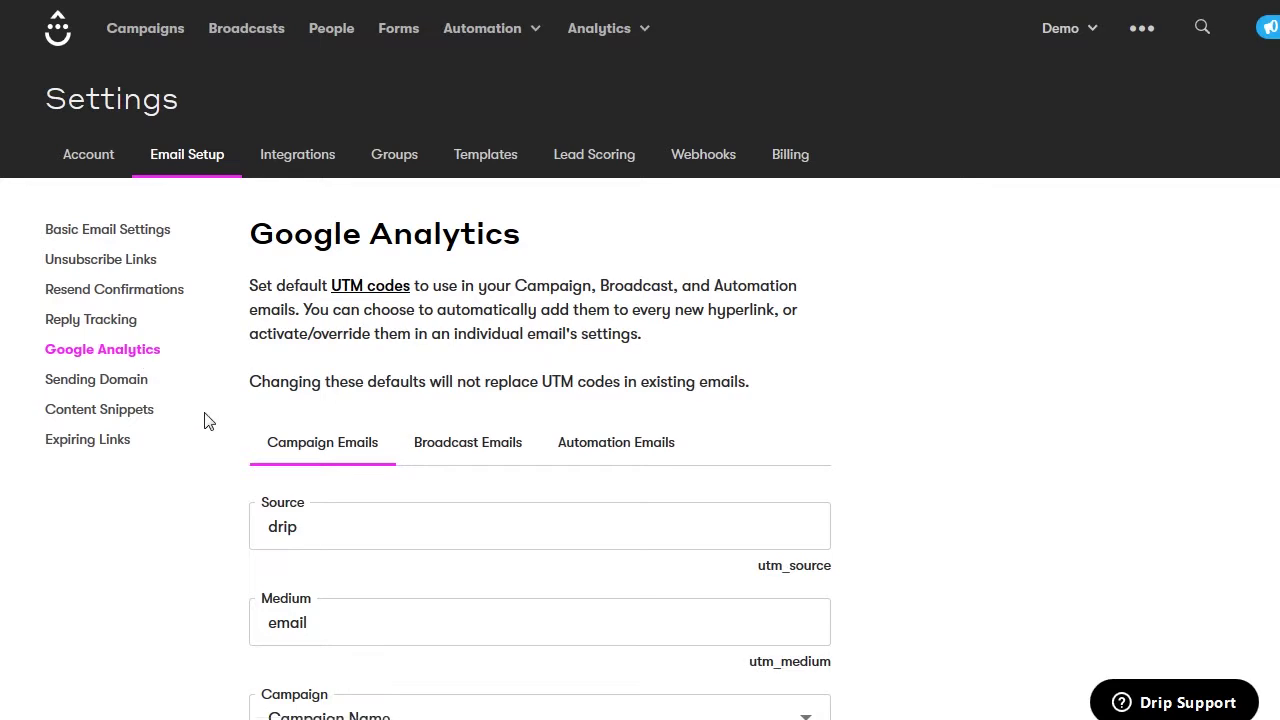
# Keep campaign email UTM campaign as Campaign Name and content as Email Subject, then view broadcast and automation defaults
pyautogui.scroll(-3, 208, 421)
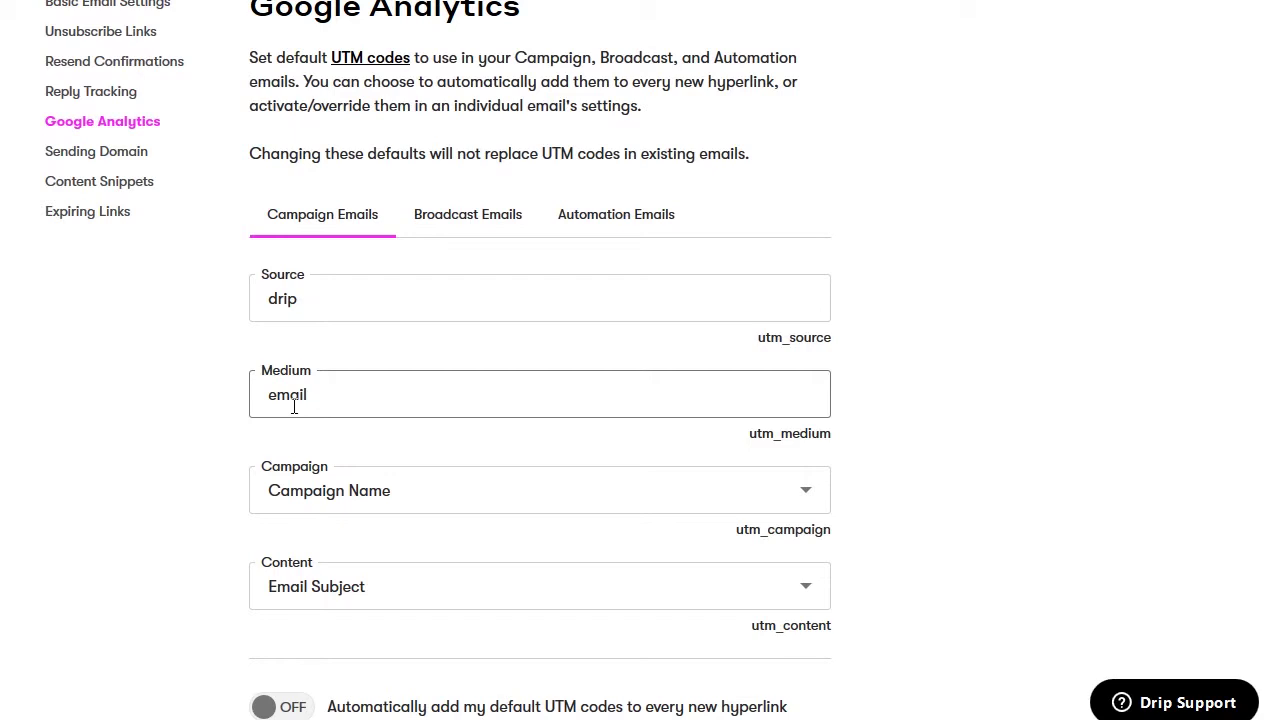
pyautogui.click(453, 498)
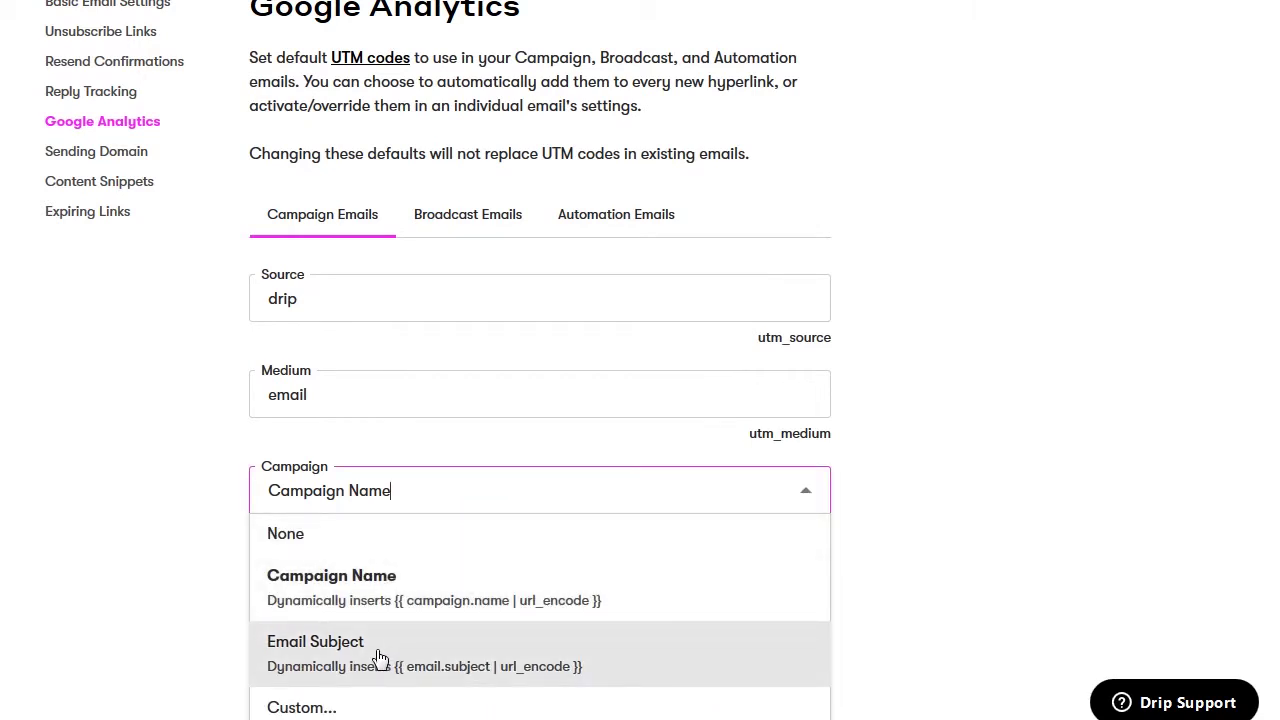
pyautogui.click(321, 584)
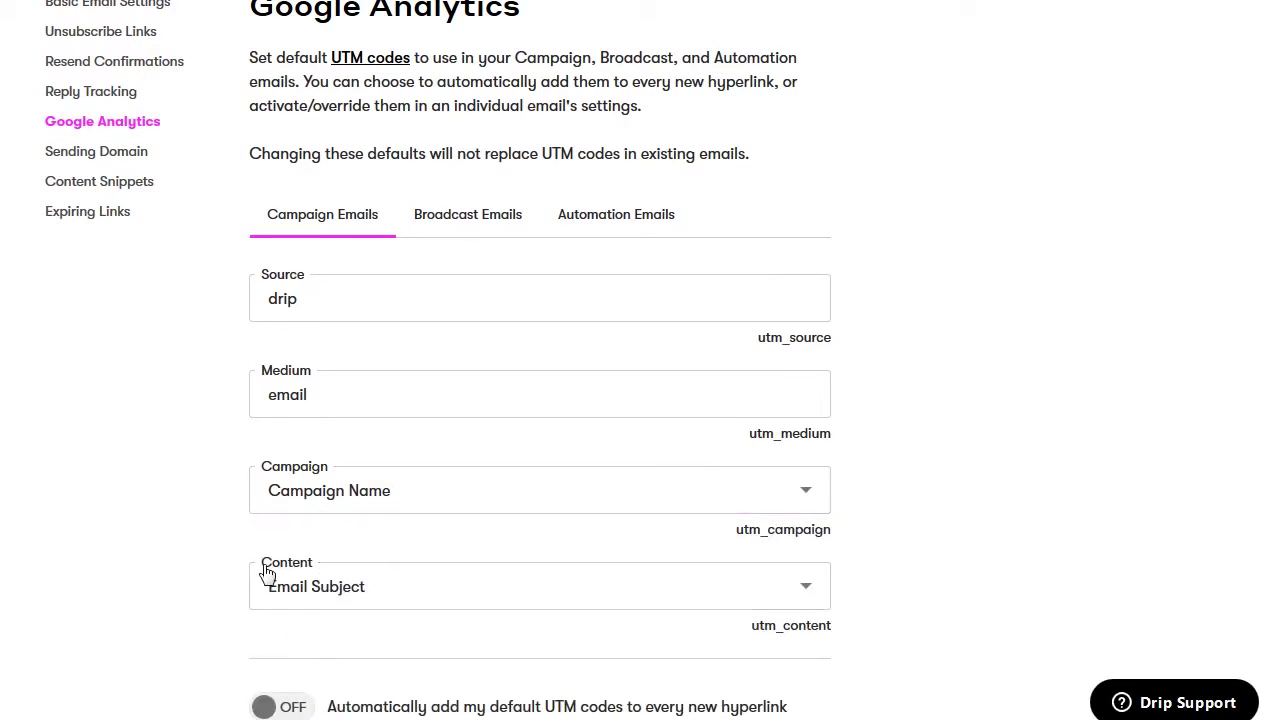
pyautogui.click(401, 591)
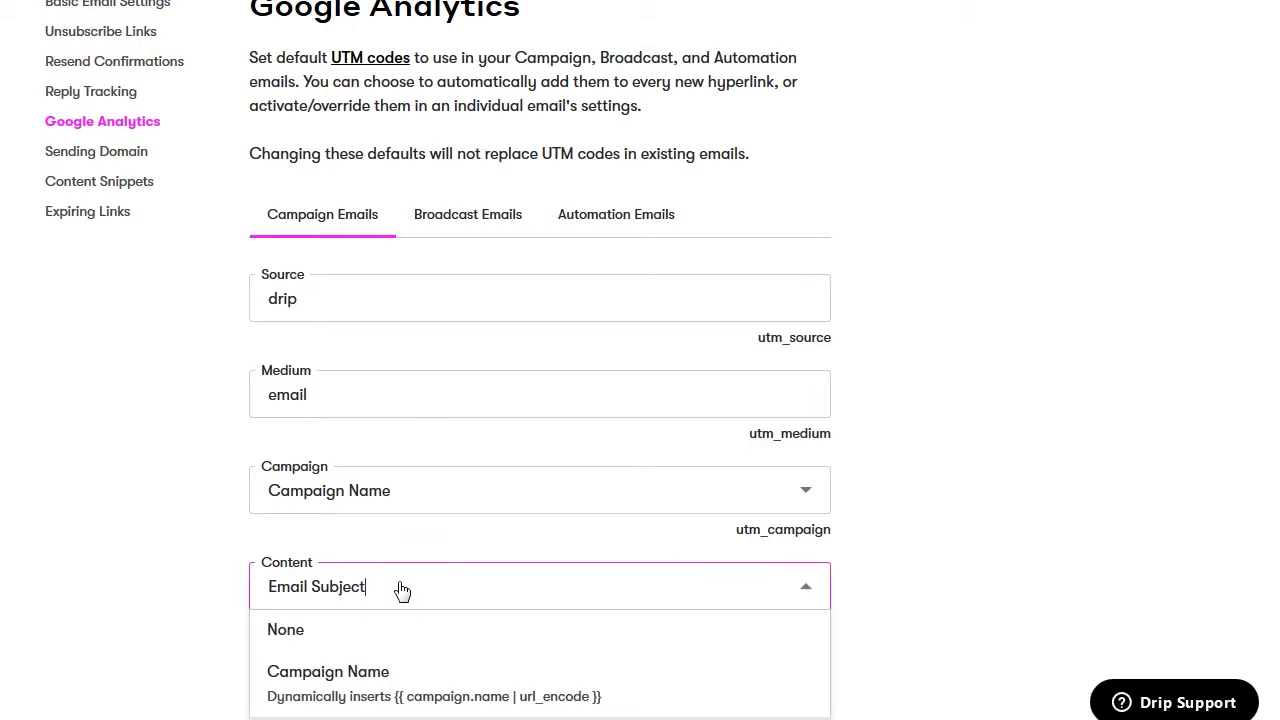
pyautogui.scroll(-2, 401, 591)
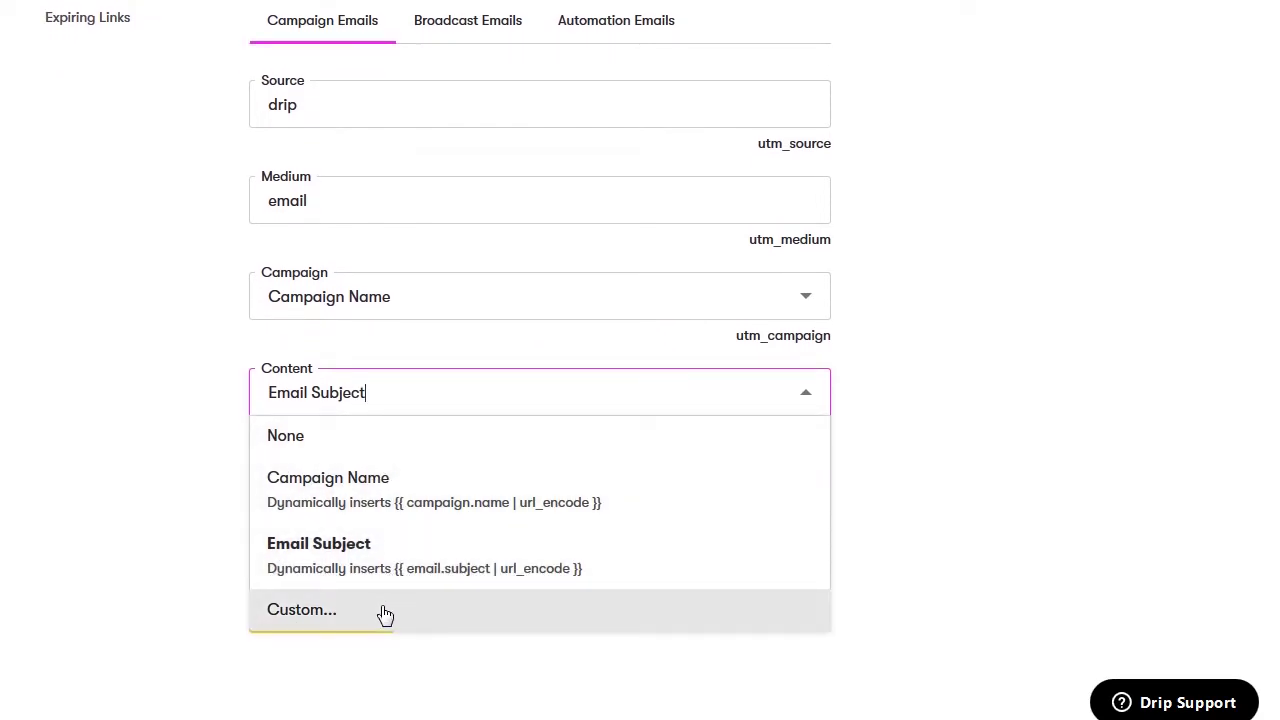
pyautogui.click(361, 545)
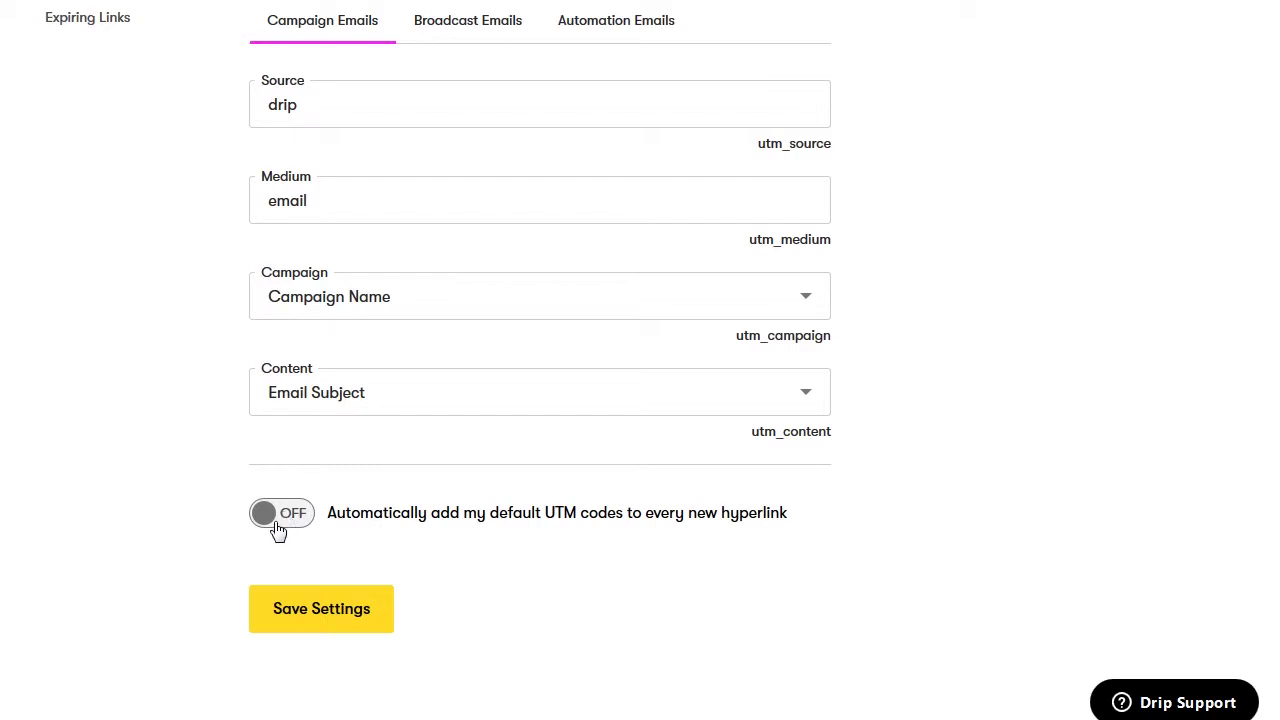
pyautogui.click(456, 36)
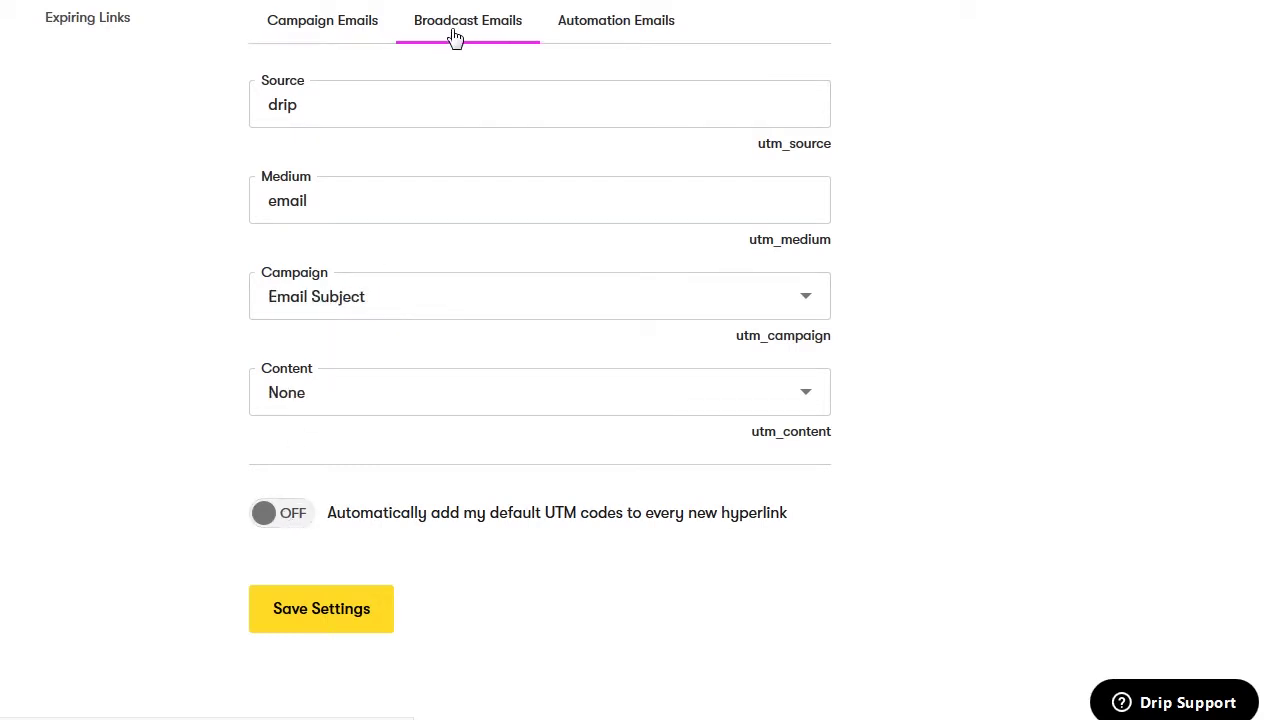
pyautogui.click(604, 33)
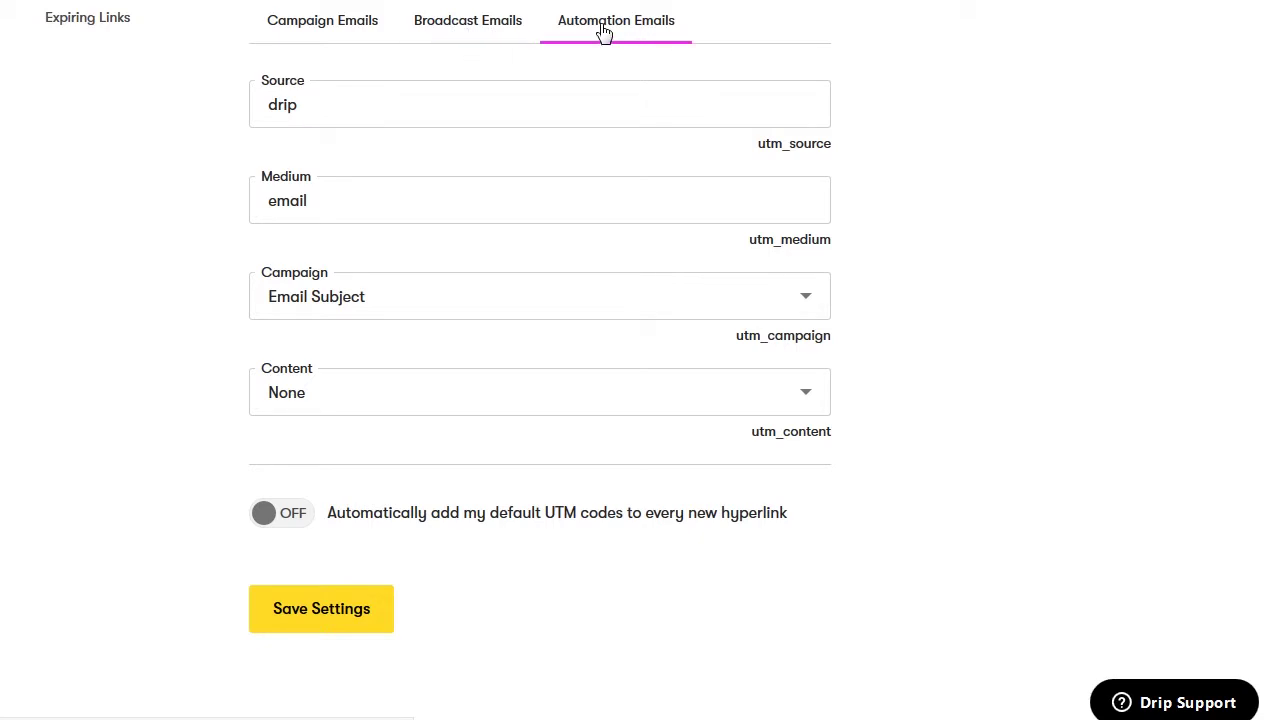
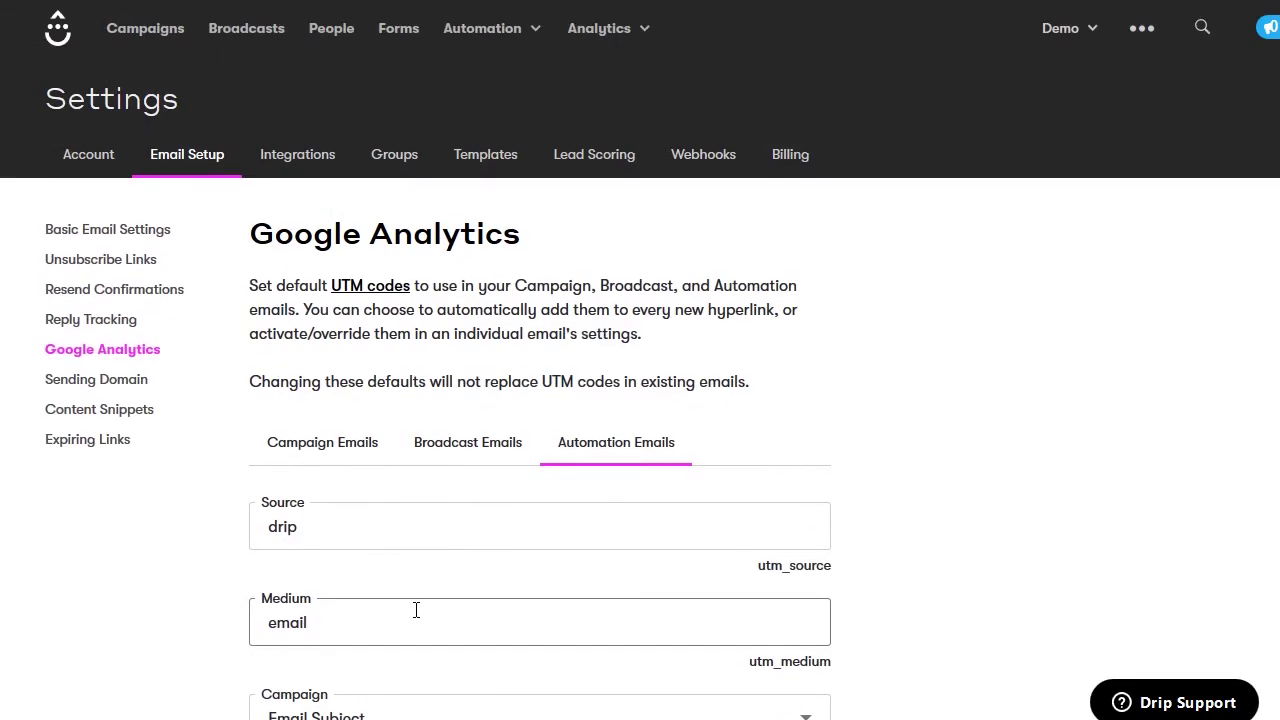
# View the Sending Domain settings, then move on to the Content Snippets page
pyautogui.click(119, 390)
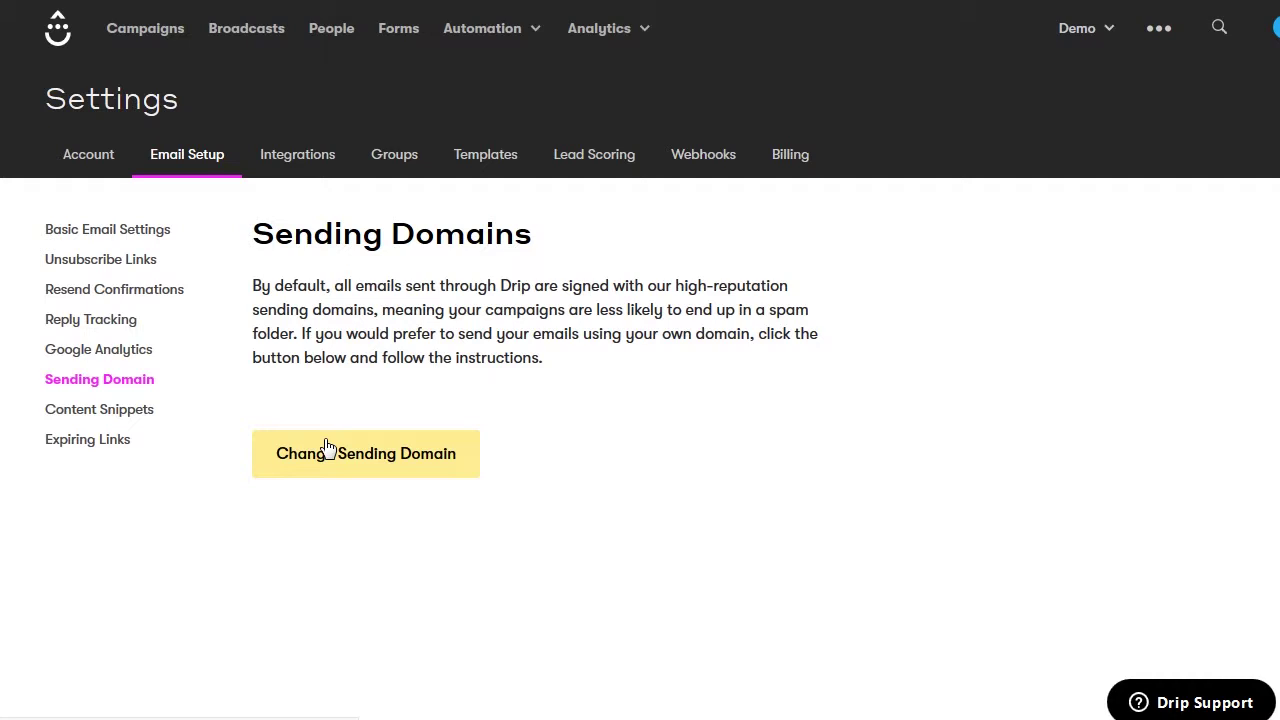
pyautogui.click(134, 414)
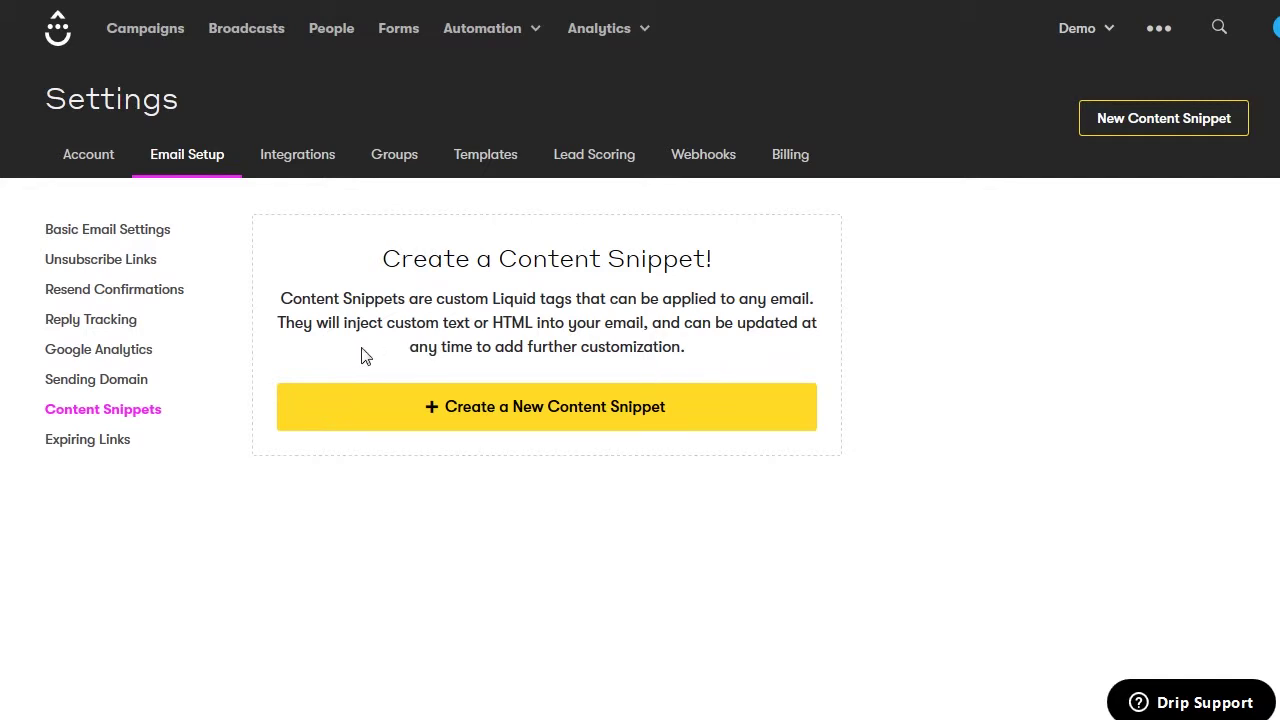
# Leave Content Snippets for the Expiring Links settings page
pyautogui.click(110, 440)
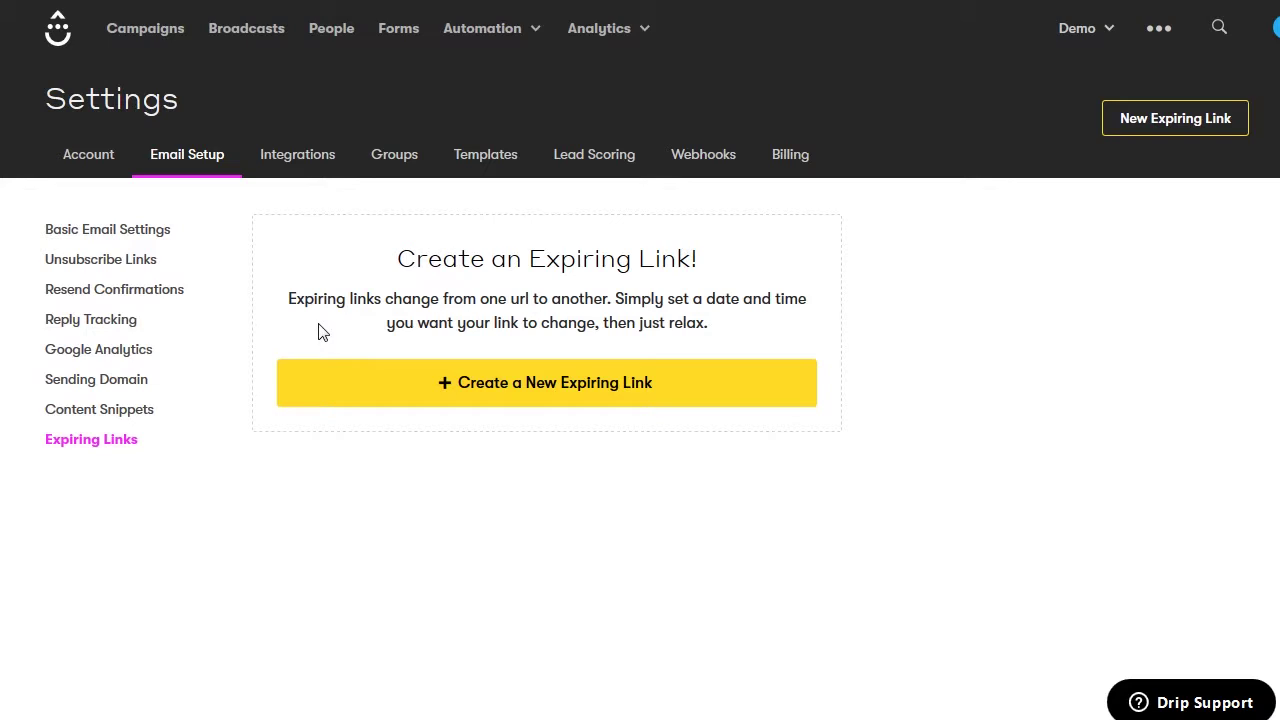
pyautogui.click(361, 402)
pyautogui.click(296, 160)
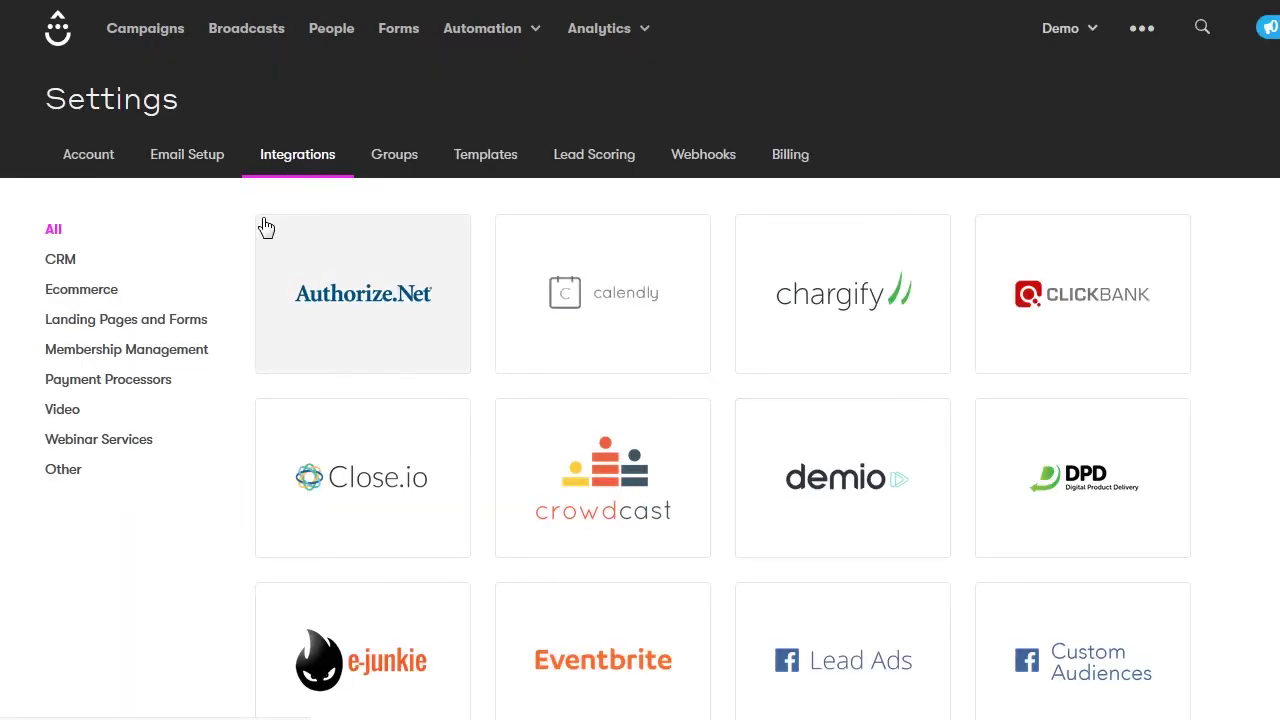
# Scroll through the full grid of available integrations
pyautogui.scroll(-5, 263, 226)
pyautogui.scroll(-8, 265, 225)
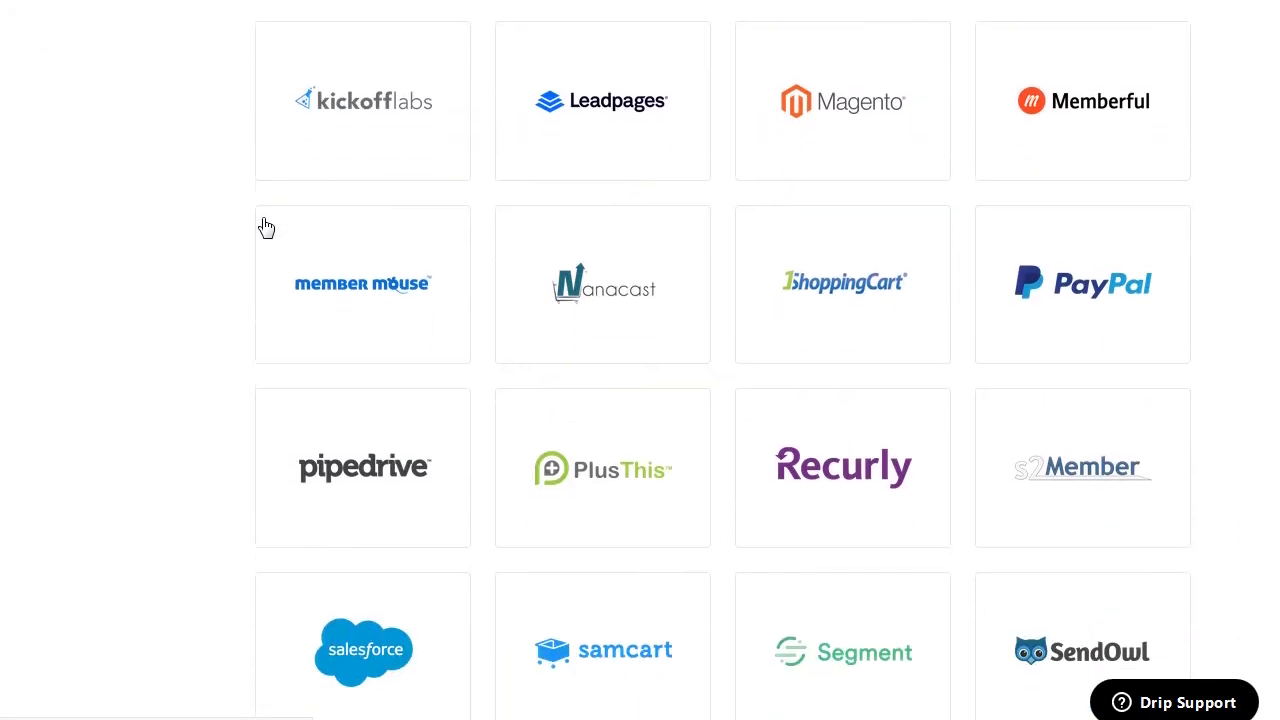
pyautogui.scroll(-4, 235, 267)
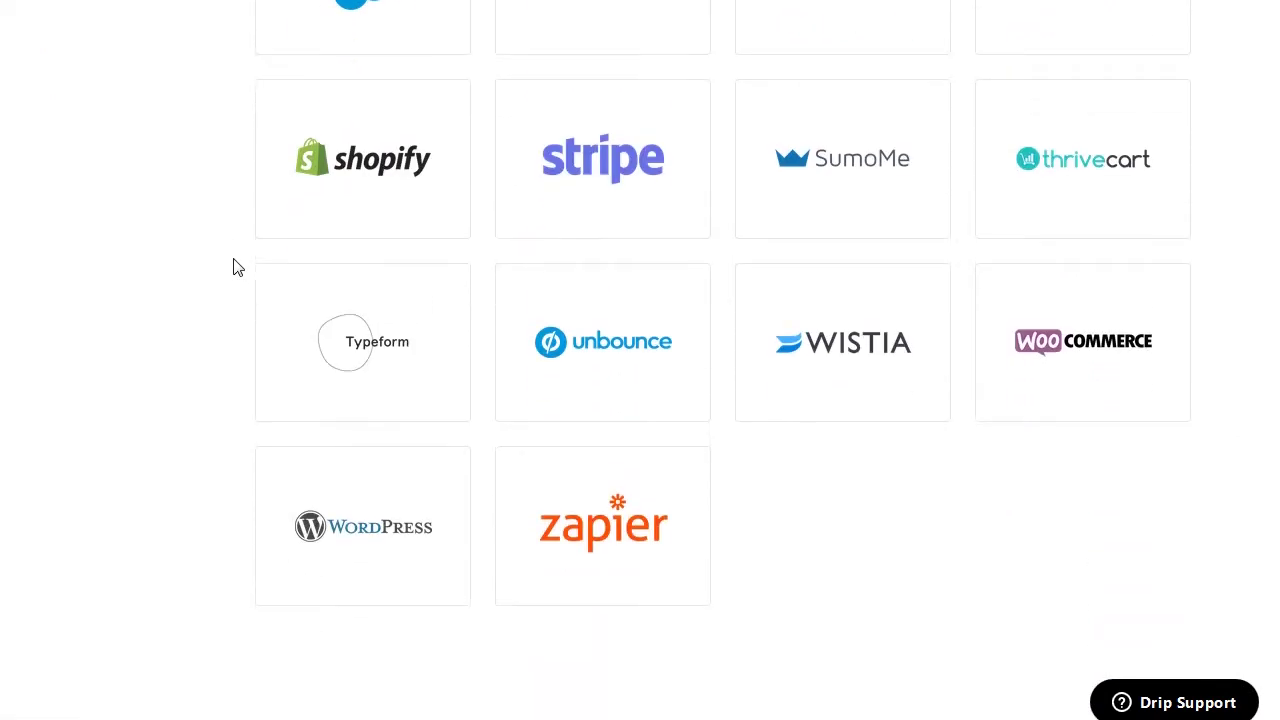
pyautogui.scroll(17, 235, 267)
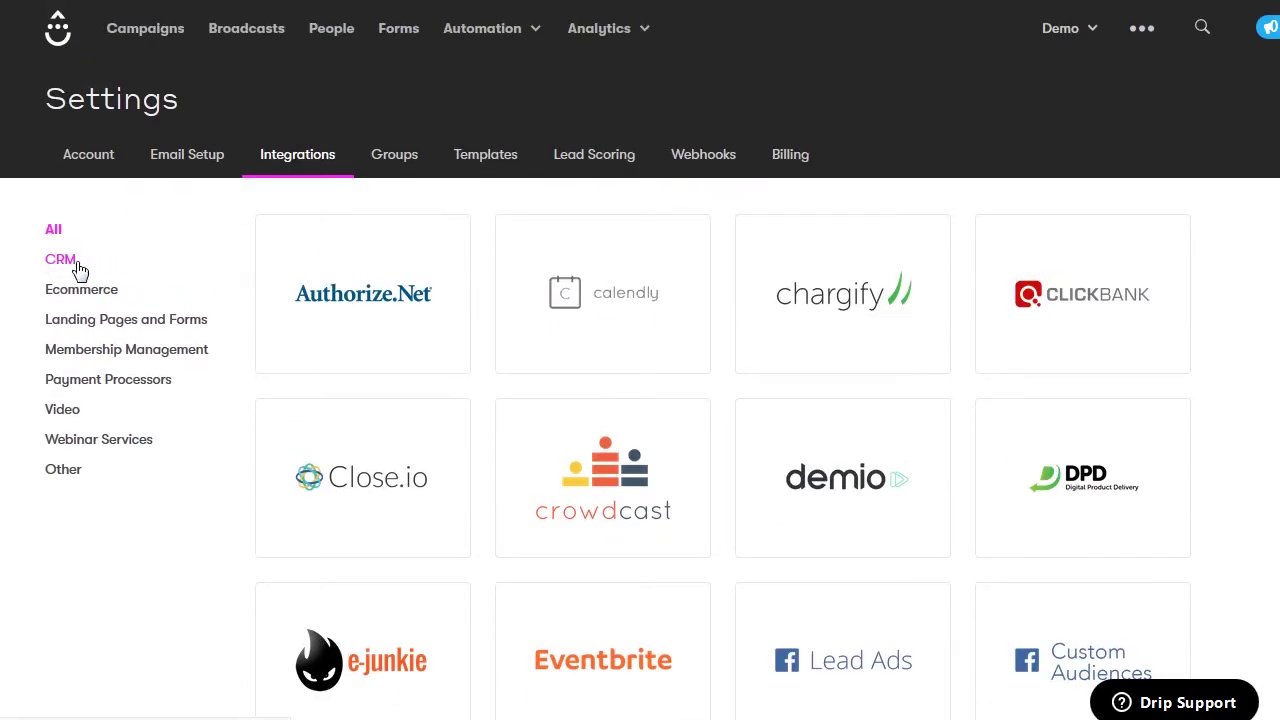
# Filter integrations to CRM, then Ecommerce, return to All, then go to Groups
pyautogui.click(74, 265)
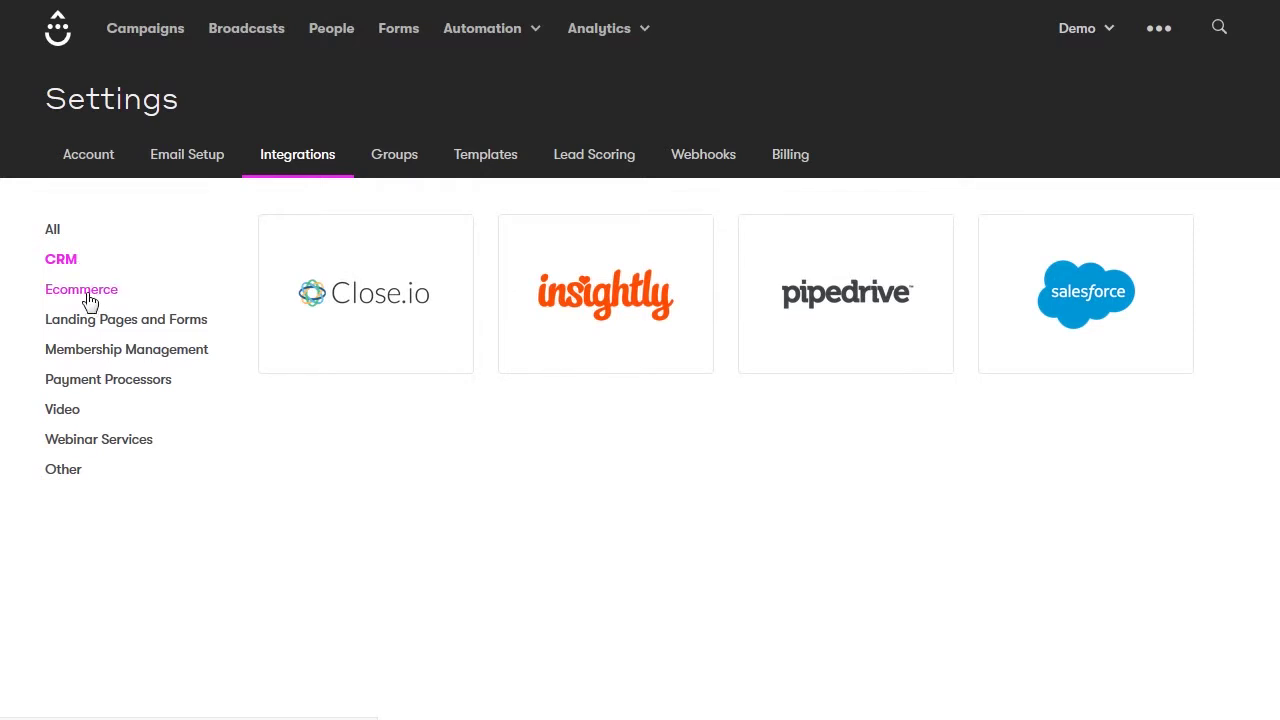
pyautogui.click(90, 300)
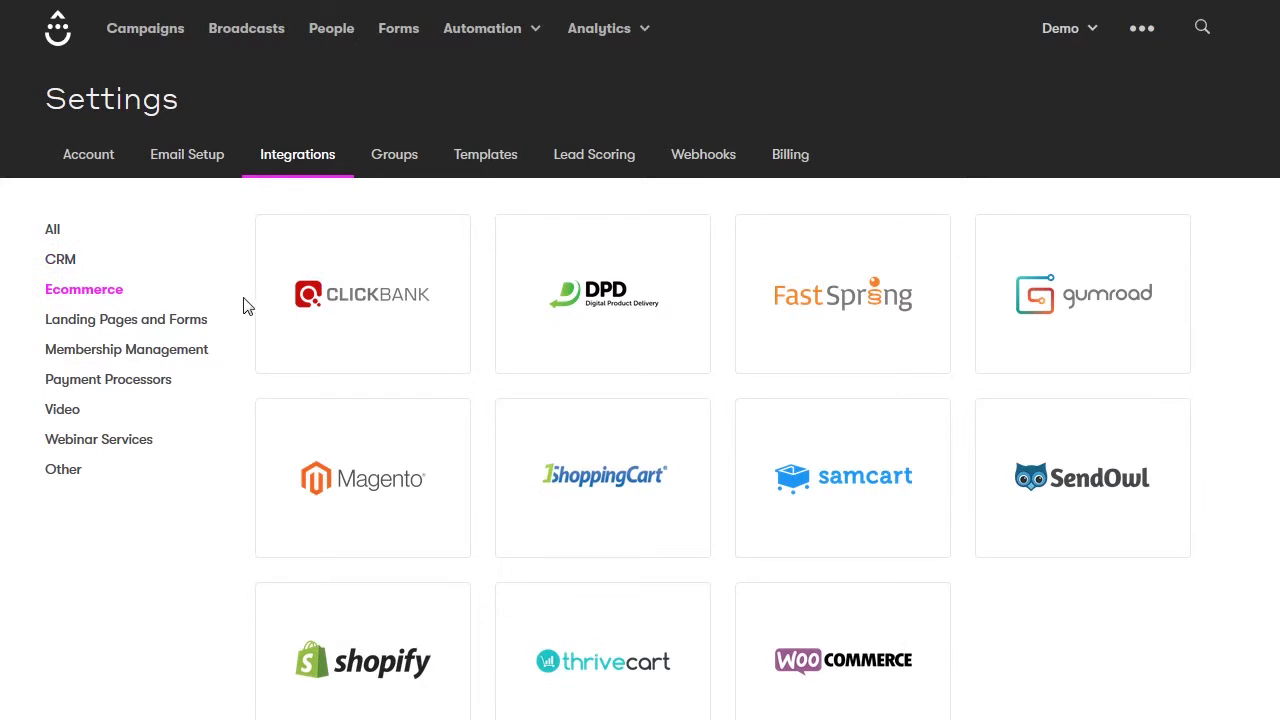
pyautogui.scroll(-2, 378, 665)
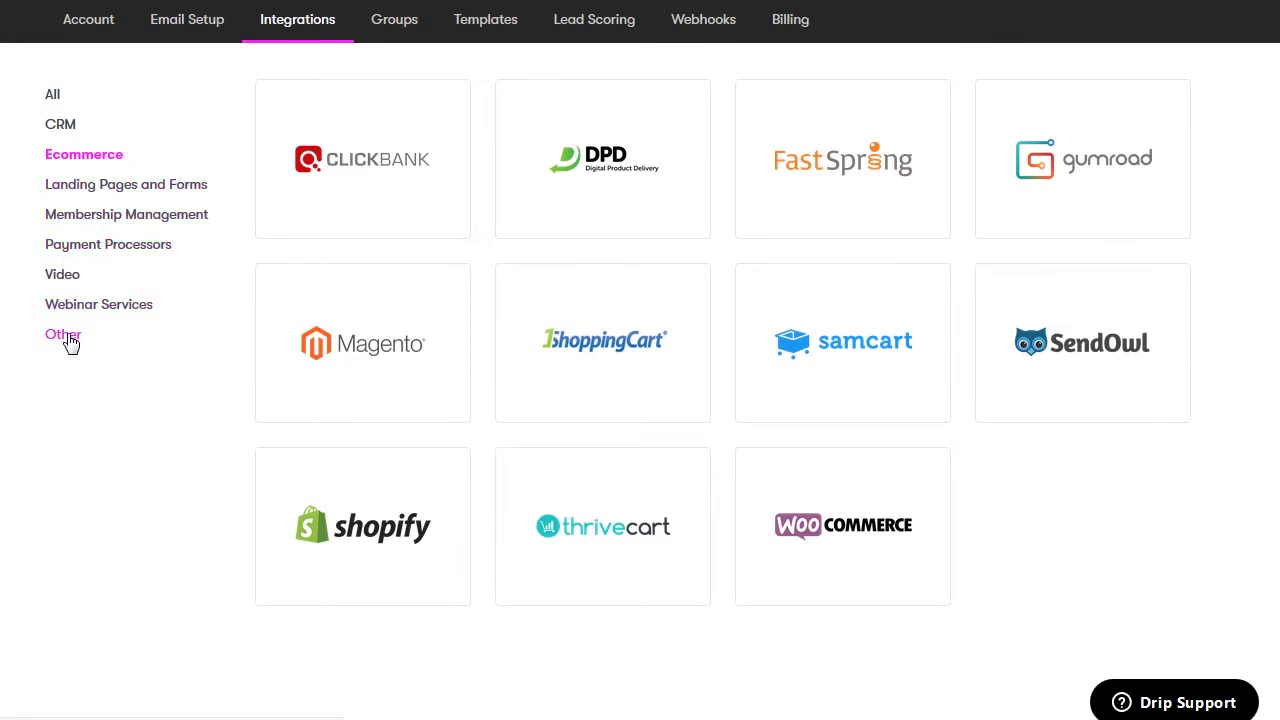
pyautogui.click(48, 97)
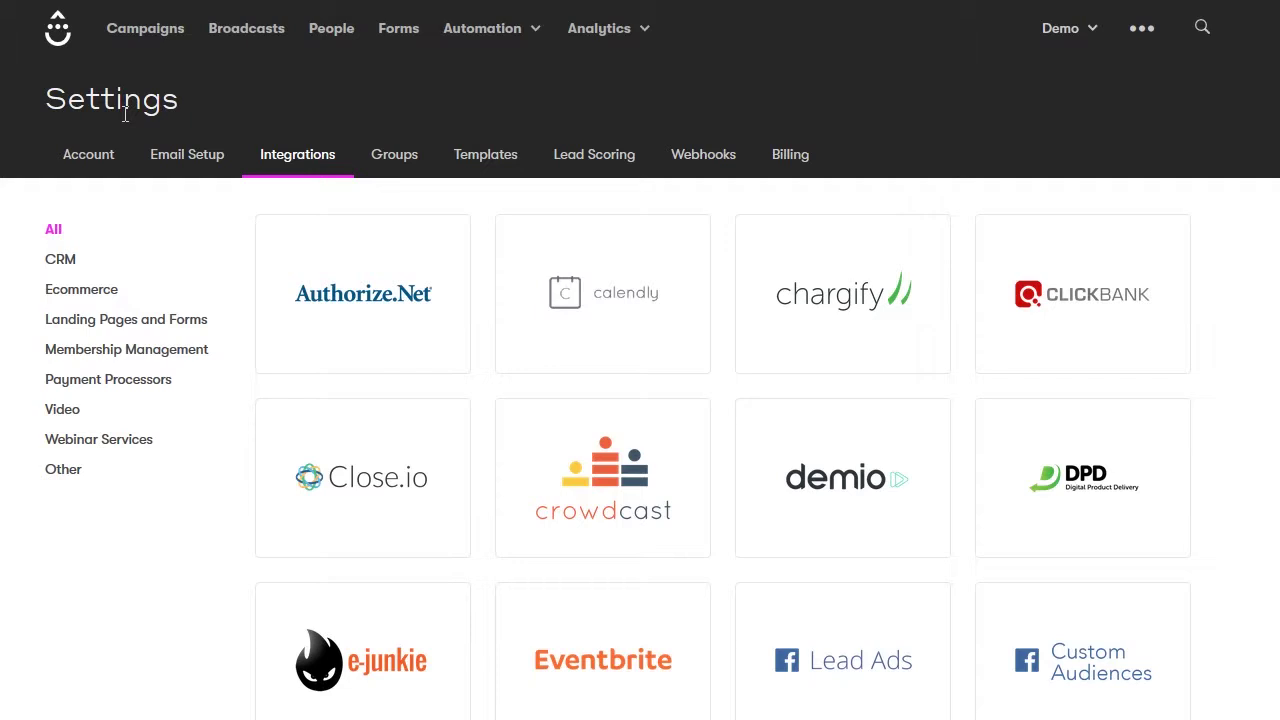
pyautogui.click(395, 155)
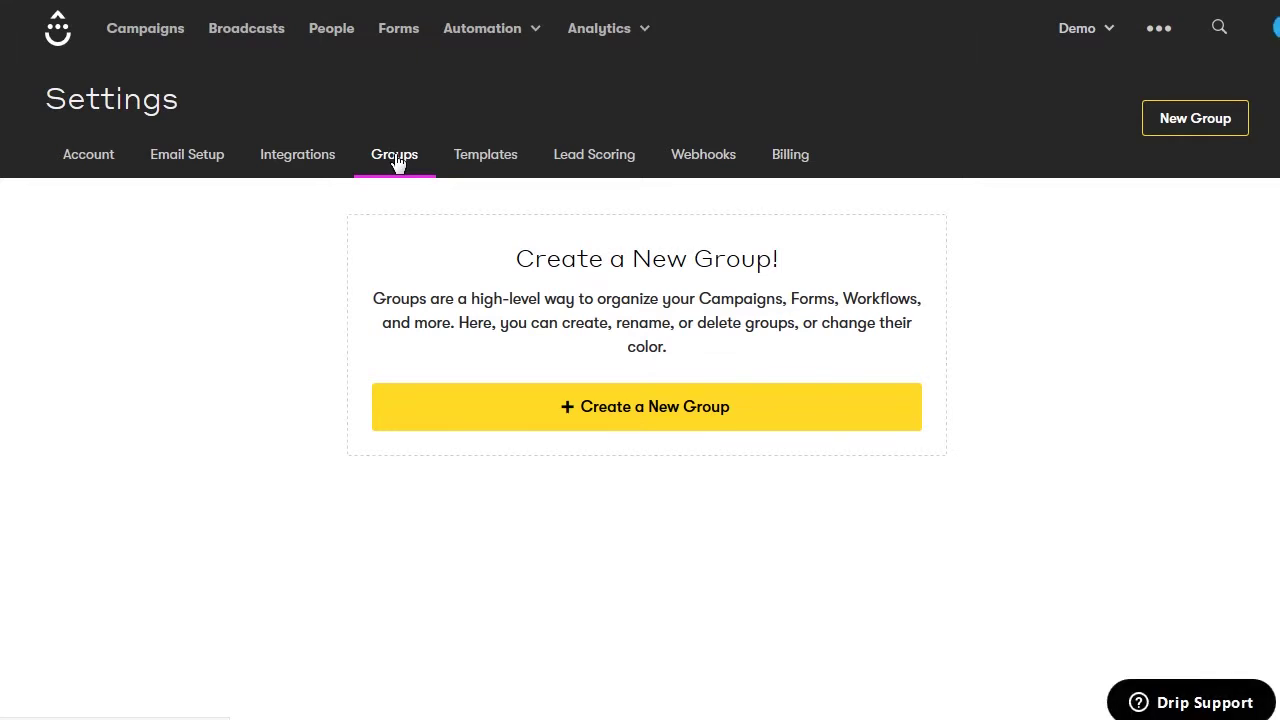
# Move from the empty Groups page to the email Templates settings
pyautogui.click(485, 156)
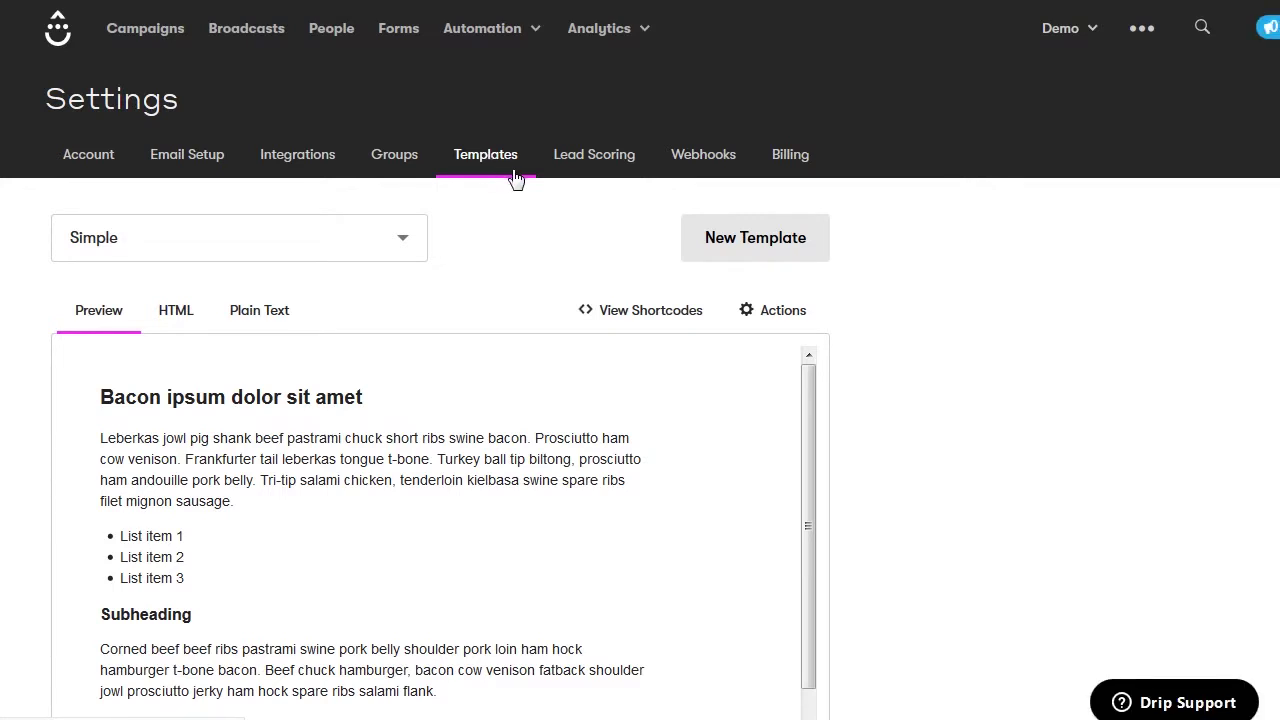
# Inspect the Simple template's HTML source and plain-text version, then return to Preview
pyautogui.scroll(-1, 516, 193)
pyautogui.scroll(-1, 516, 193)
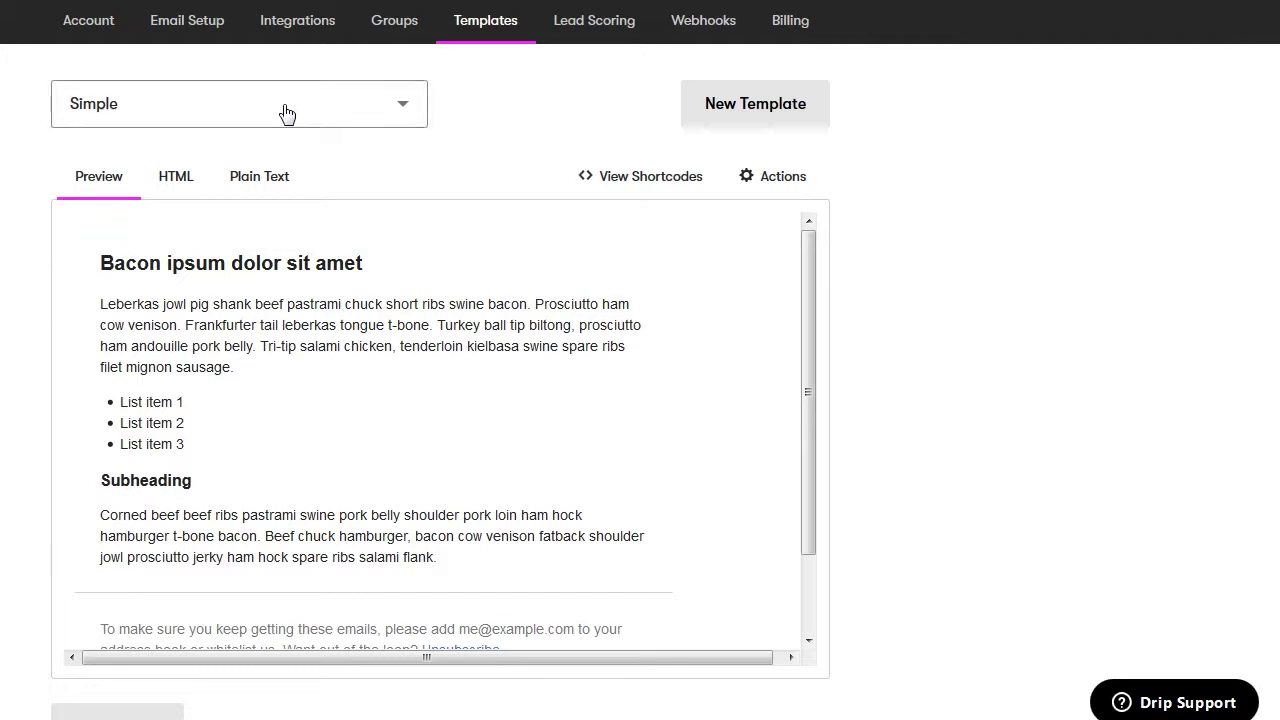
pyautogui.click(178, 178)
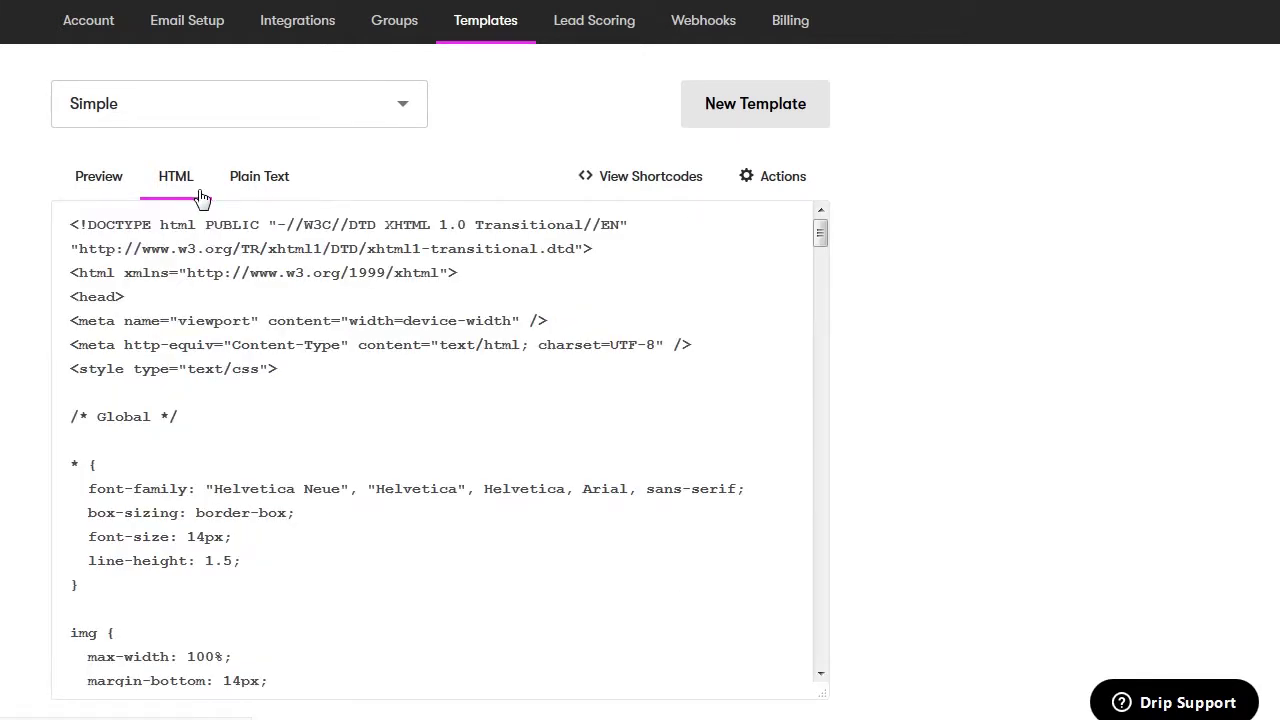
pyautogui.click(259, 190)
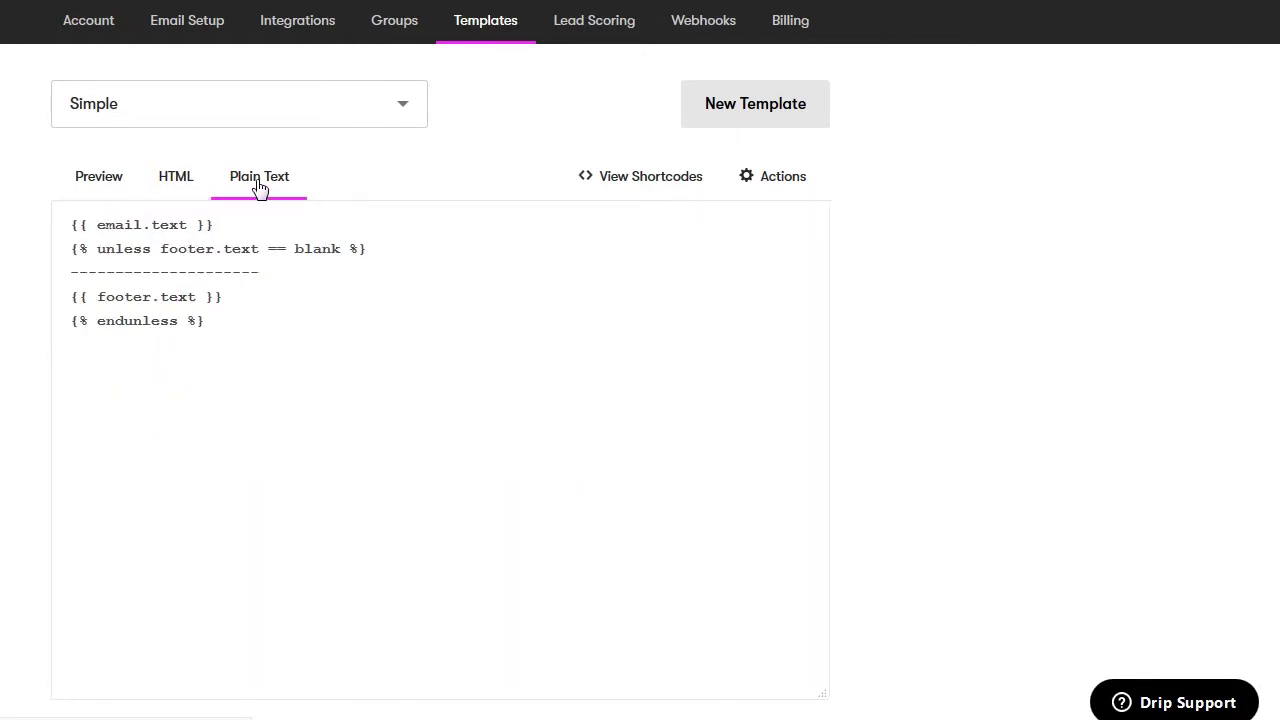
pyautogui.click(99, 177)
# Open and cancel the New Template dialog, then review and close the shortcode reference
pyautogui.scroll(2, 500, 230)
pyautogui.click(733, 248)
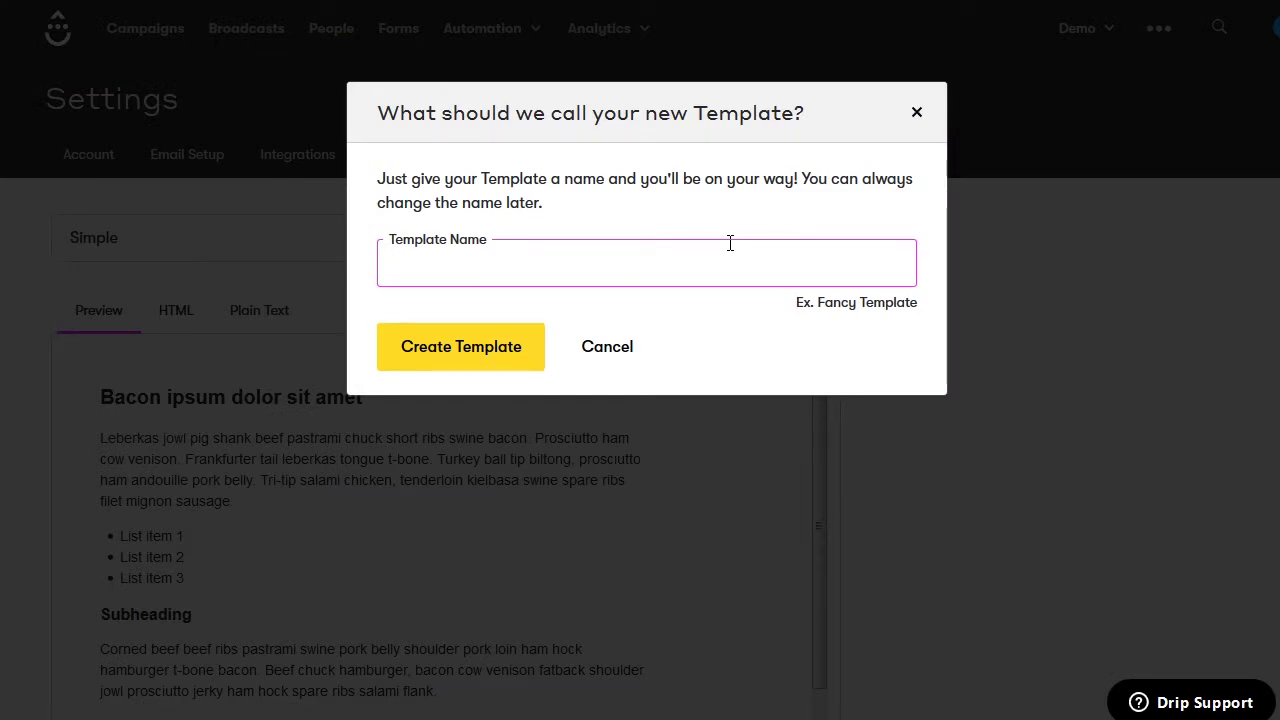
pyautogui.click(615, 350)
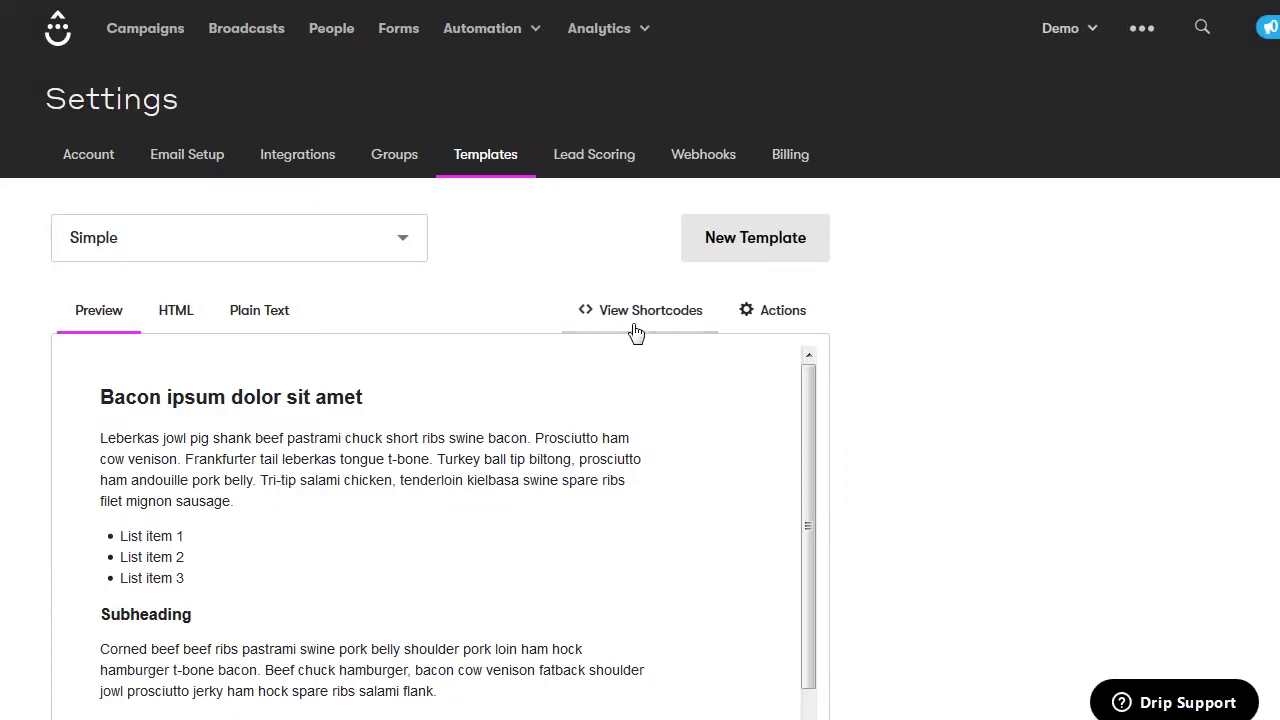
pyautogui.click(643, 314)
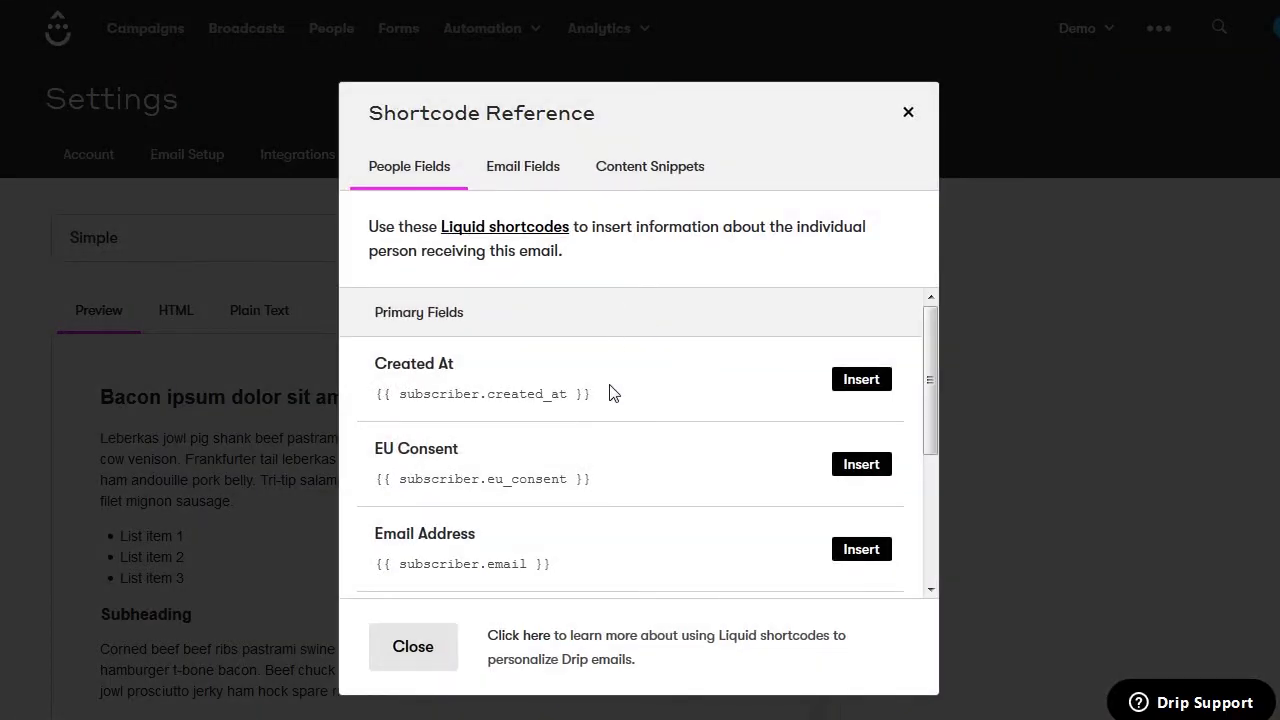
pyautogui.scroll(-3, 612, 393)
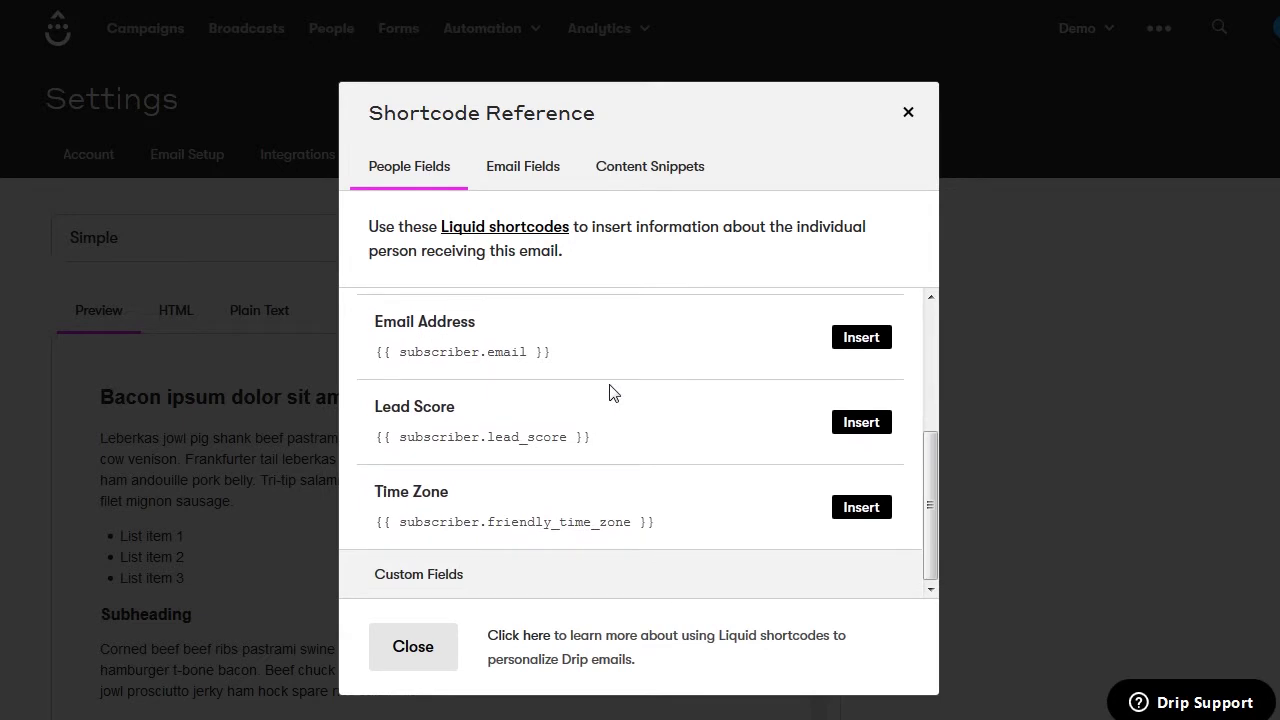
pyautogui.click(425, 646)
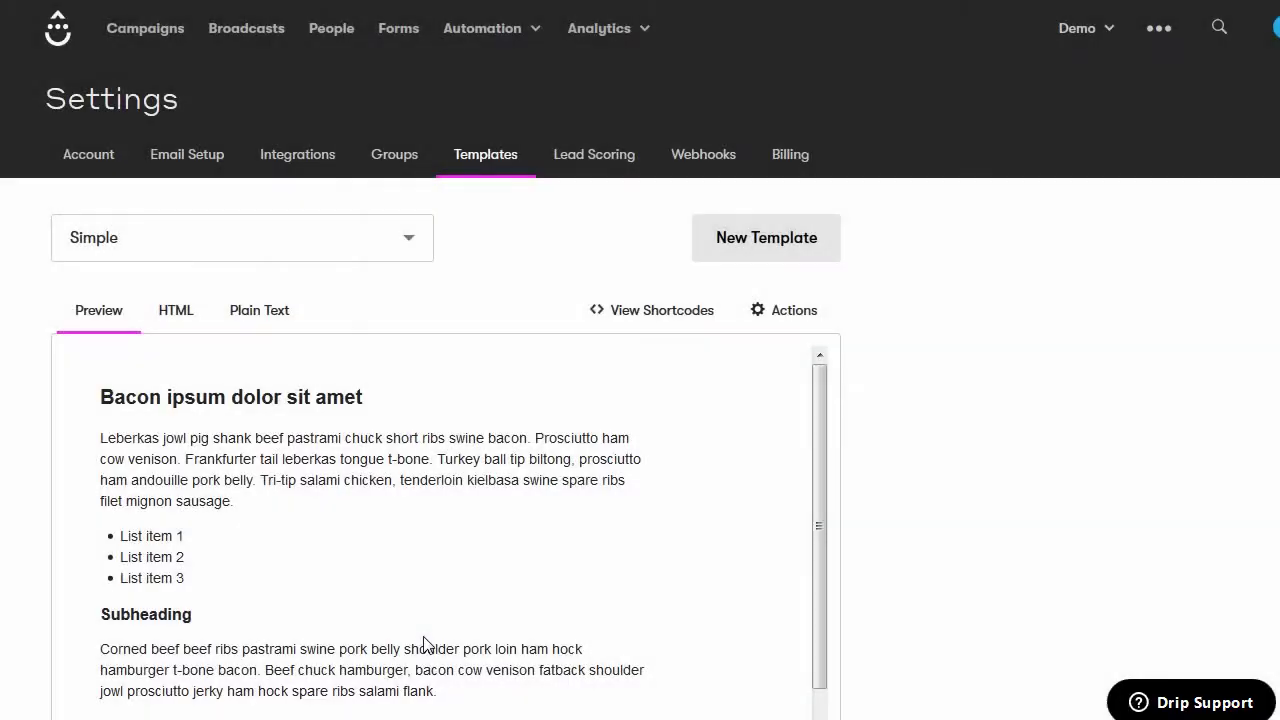
# Open the template Actions dropdown and look through its options
pyautogui.click(770, 320)
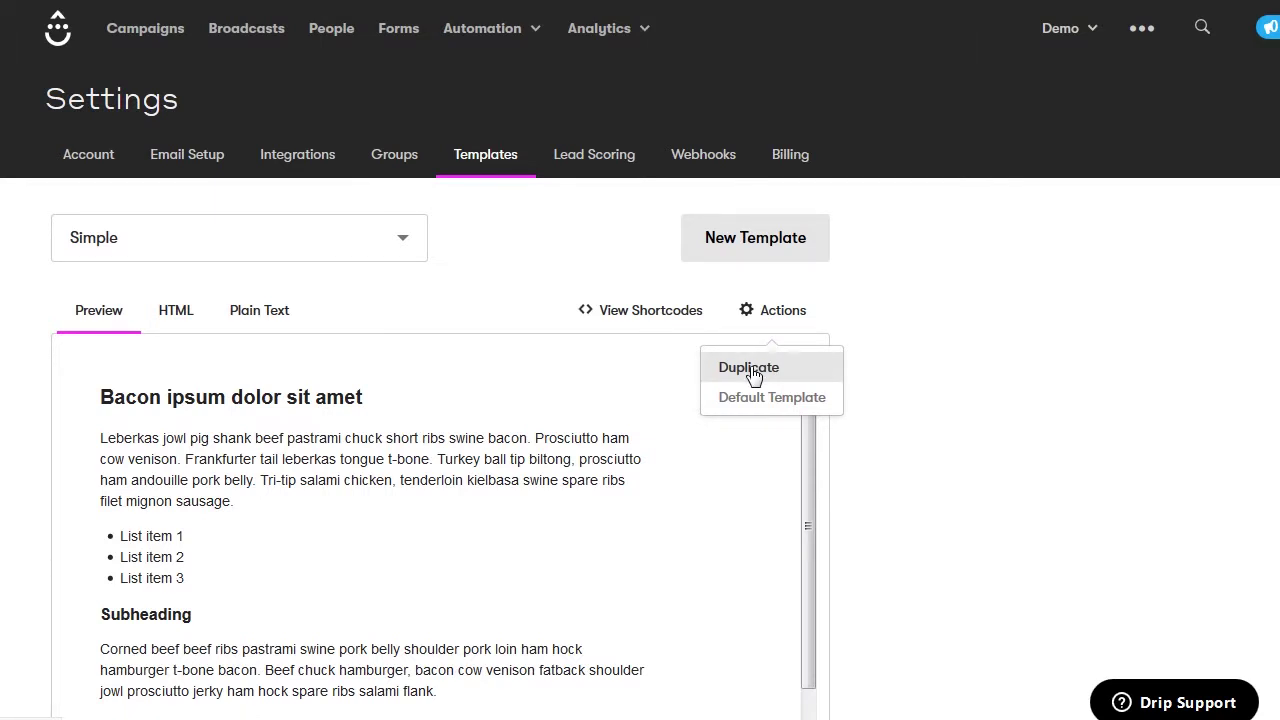
pyautogui.moveTo(748, 398)
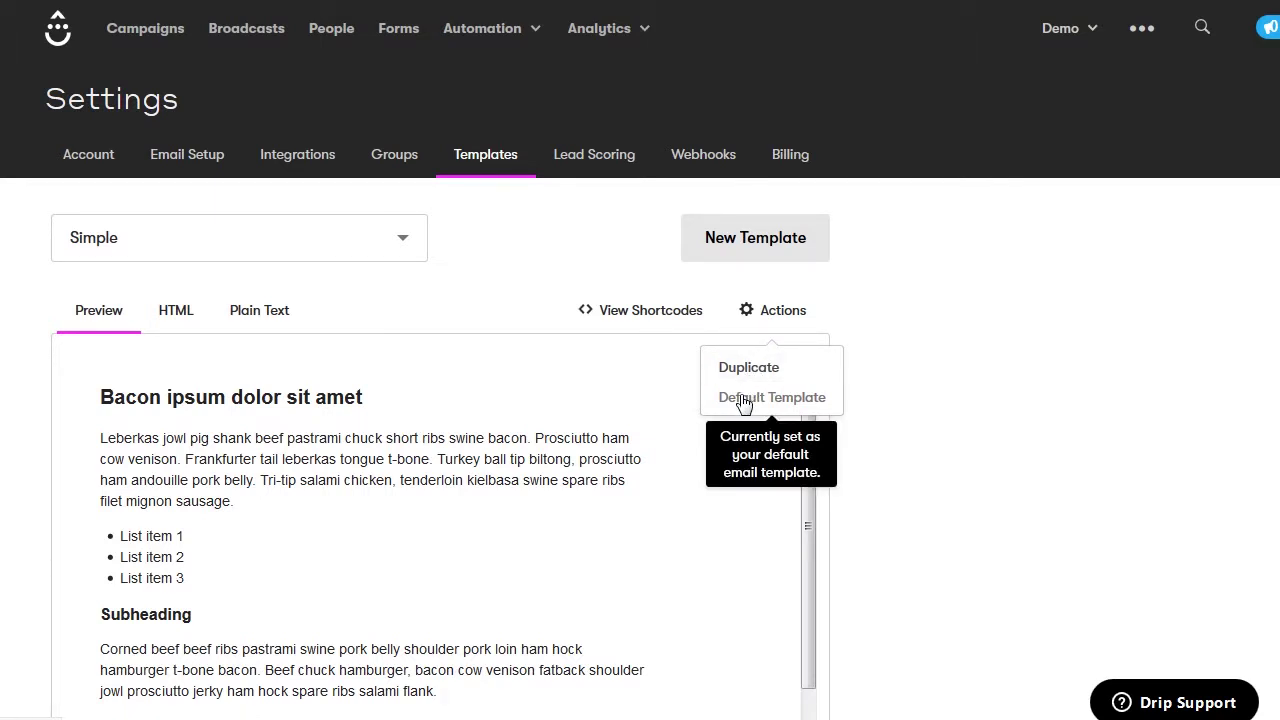
pyautogui.scroll(-1, 745, 400)
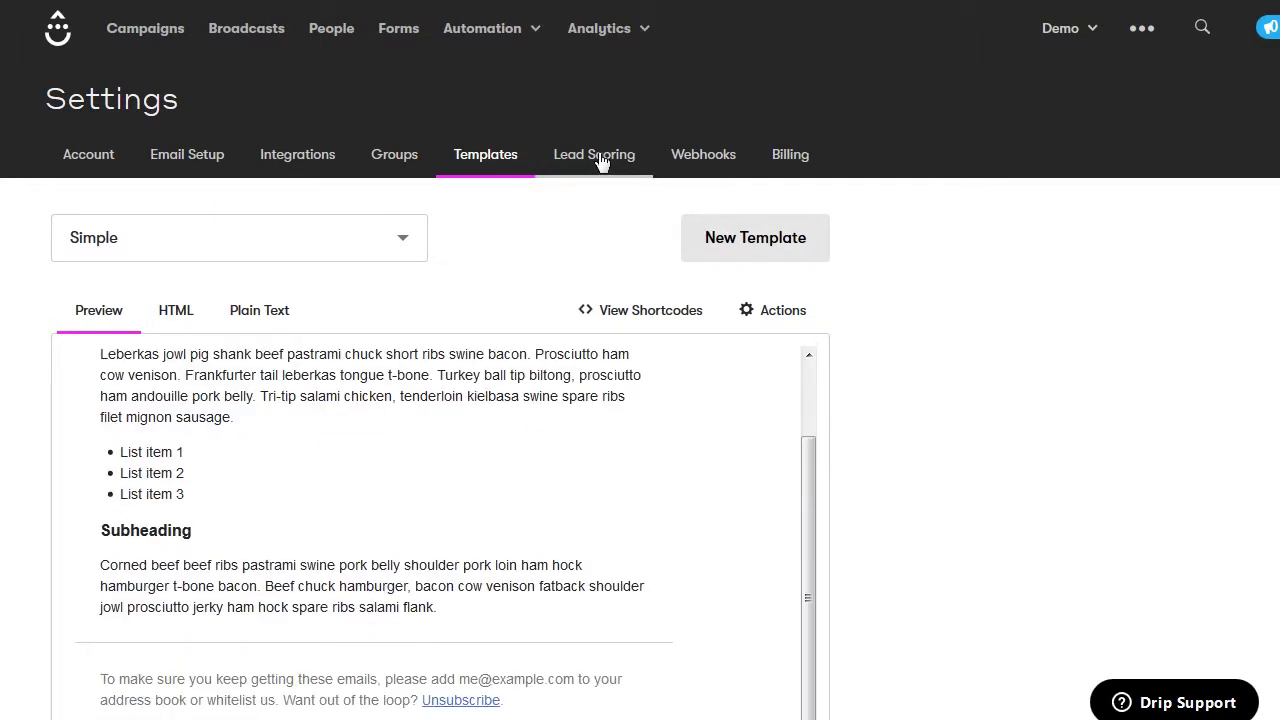
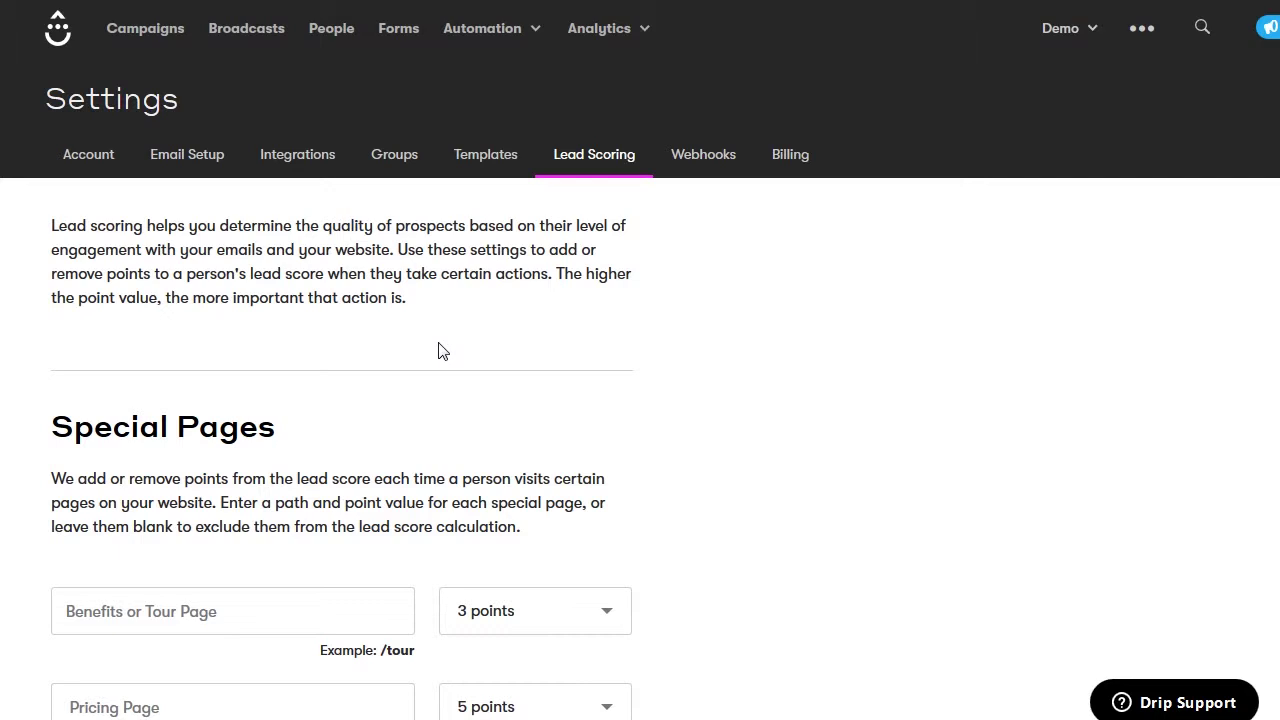
# Set the benefits page path to /demo, keeping it at 3 points
pyautogui.scroll(-3, 443, 351)
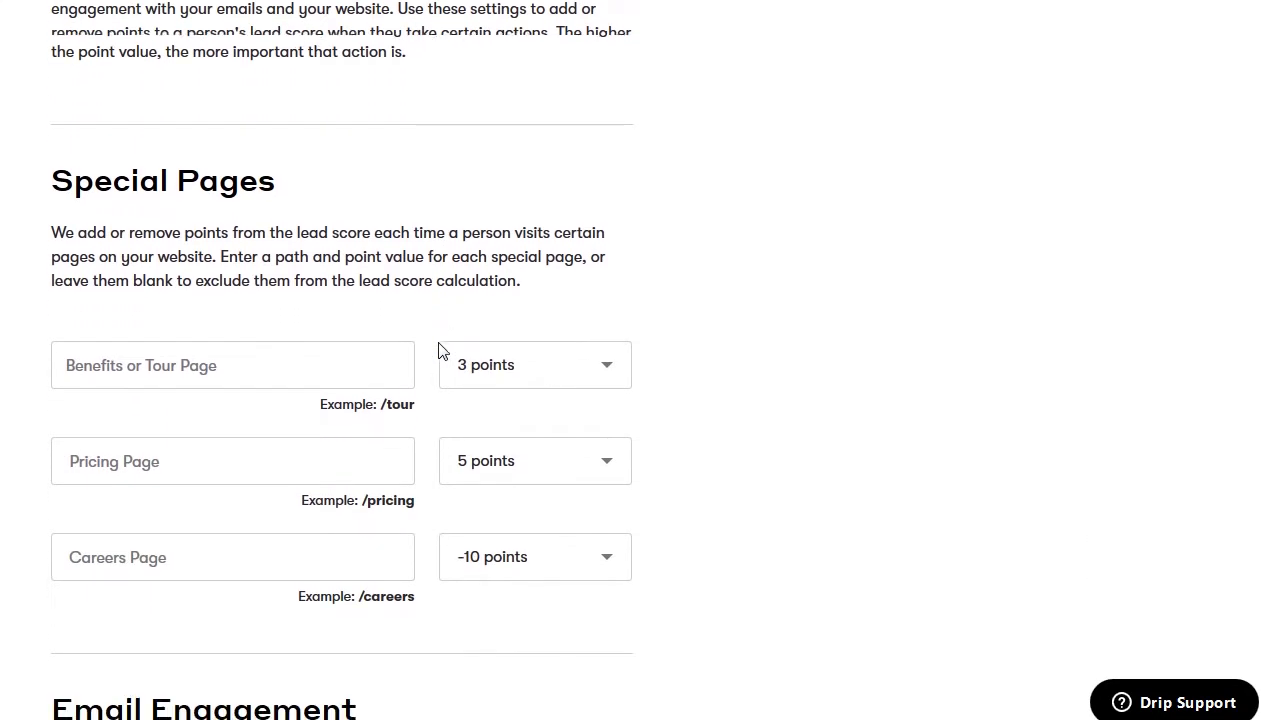
pyautogui.click(187, 315)
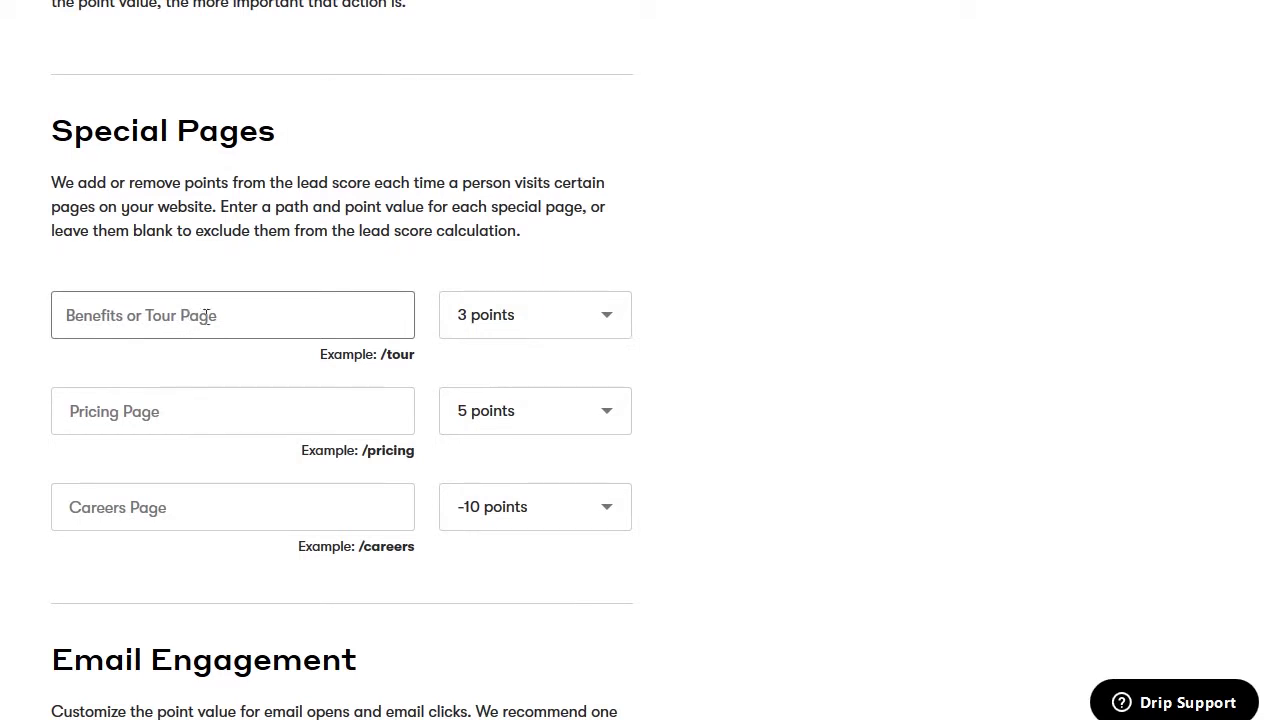
pyautogui.click(207, 420)
pyautogui.click(194, 504)
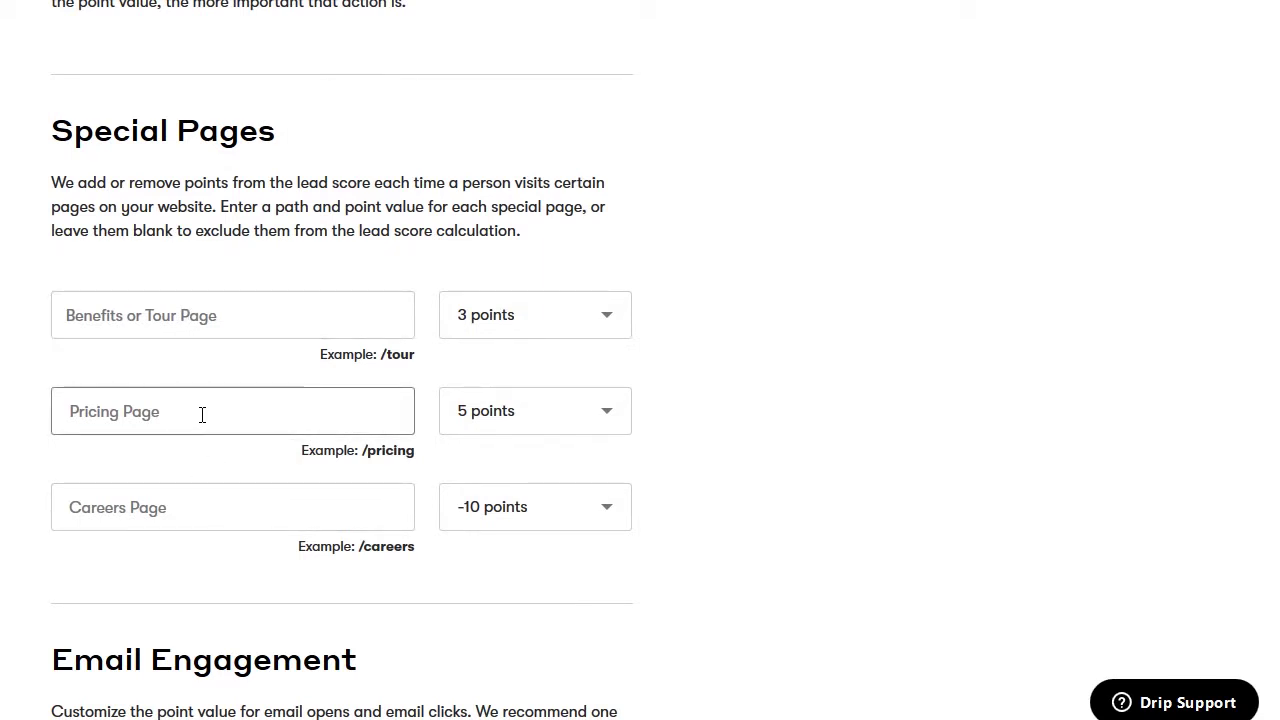
pyautogui.click(221, 307)
pyautogui.write('/demo')
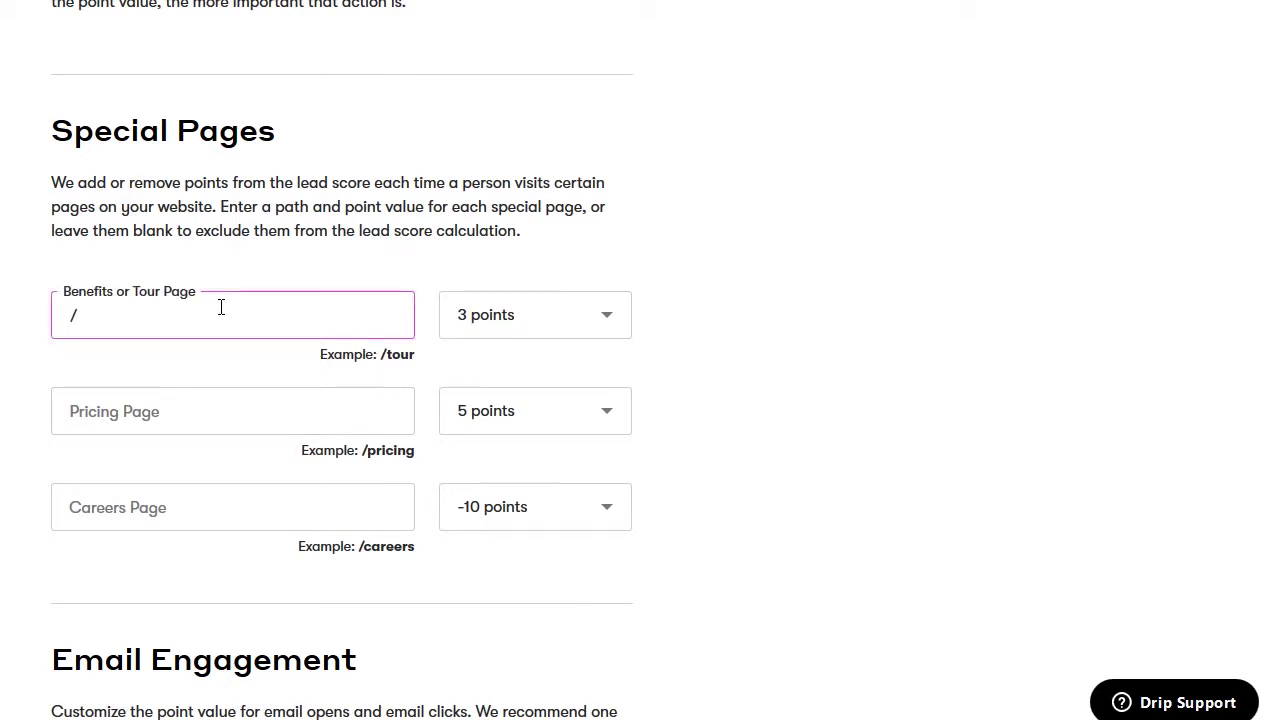
pyautogui.click(478, 330)
pyautogui.click(475, 450)
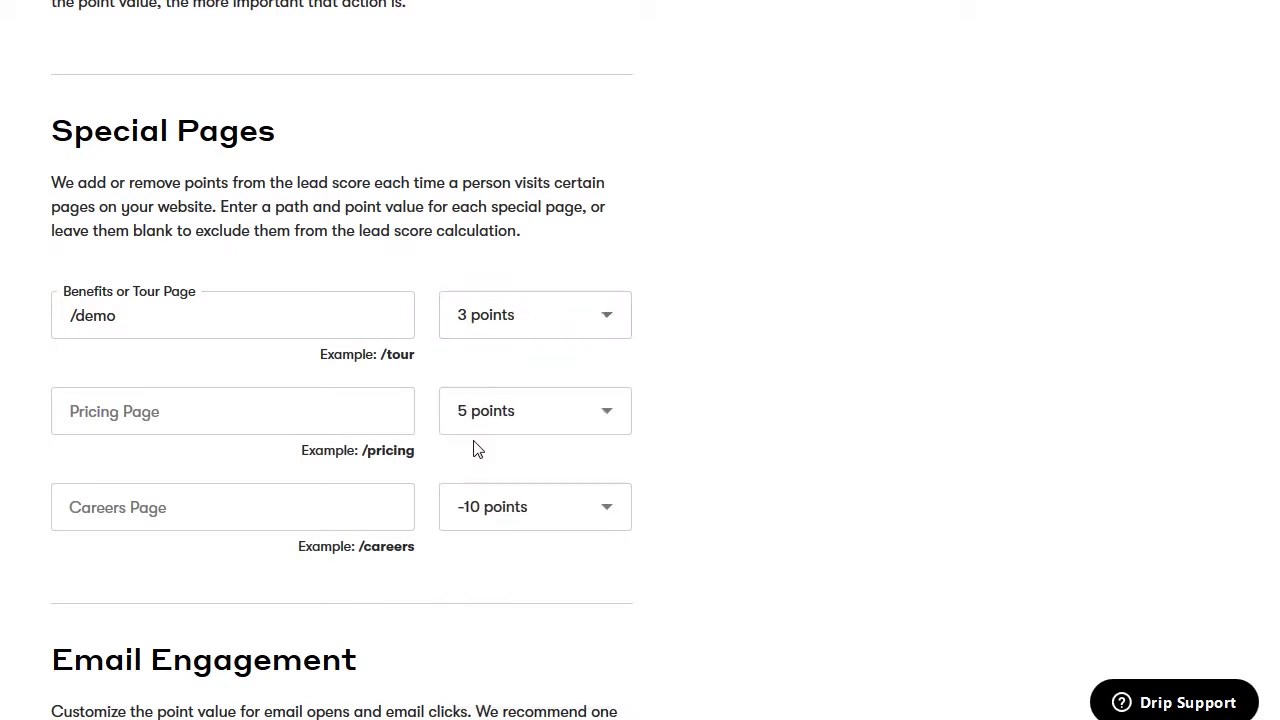
# Set the pricing page path to /prices
pyautogui.click(171, 417)
pyautogui.write('/')
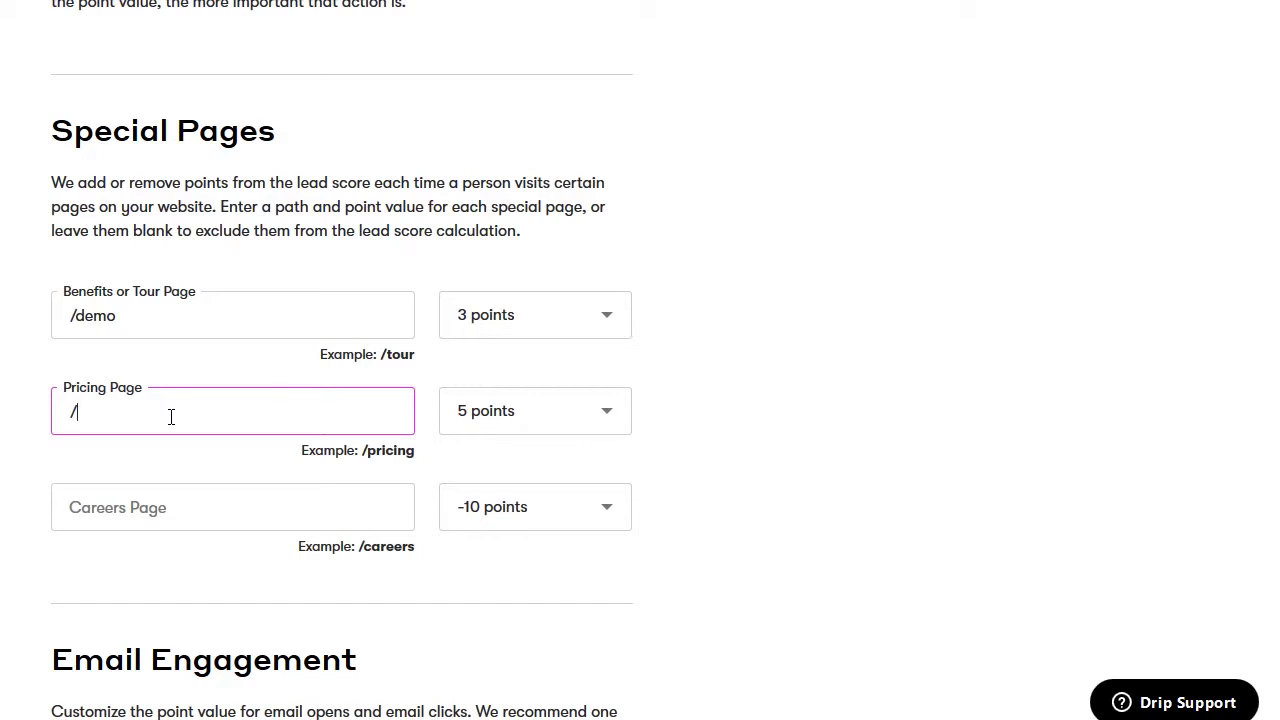
pyautogui.write('prices')
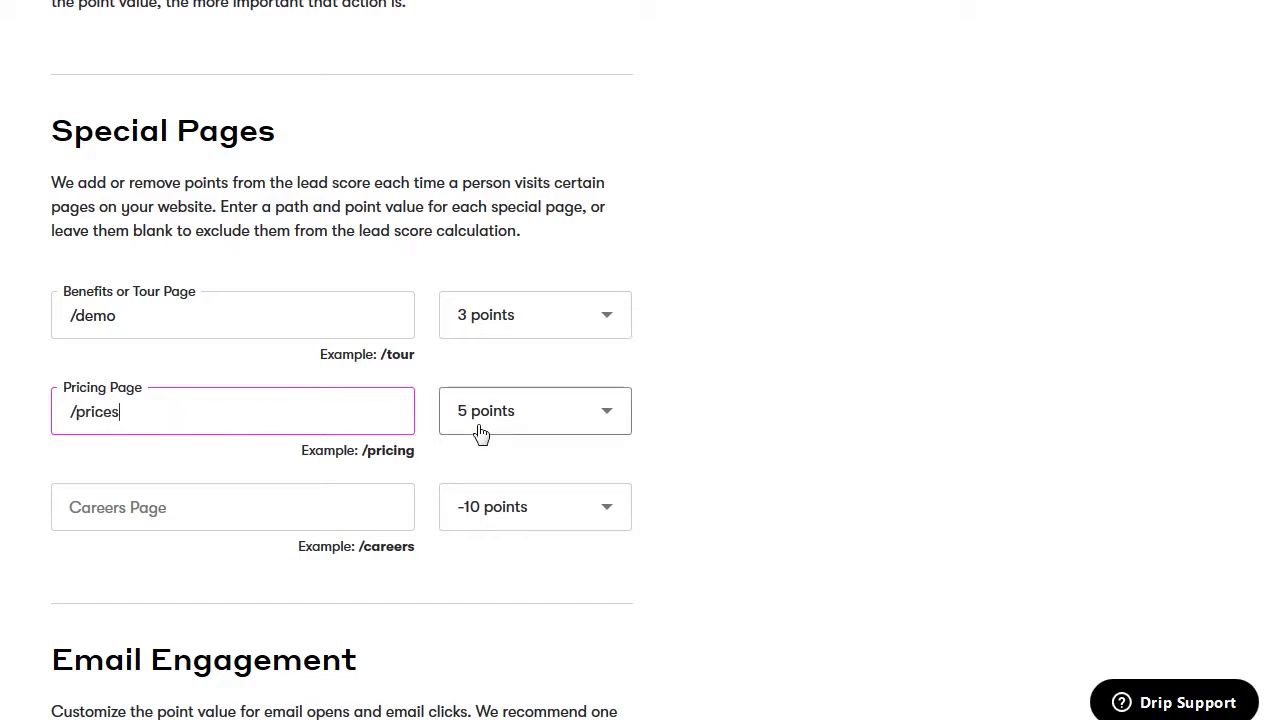
pyautogui.click(238, 467)
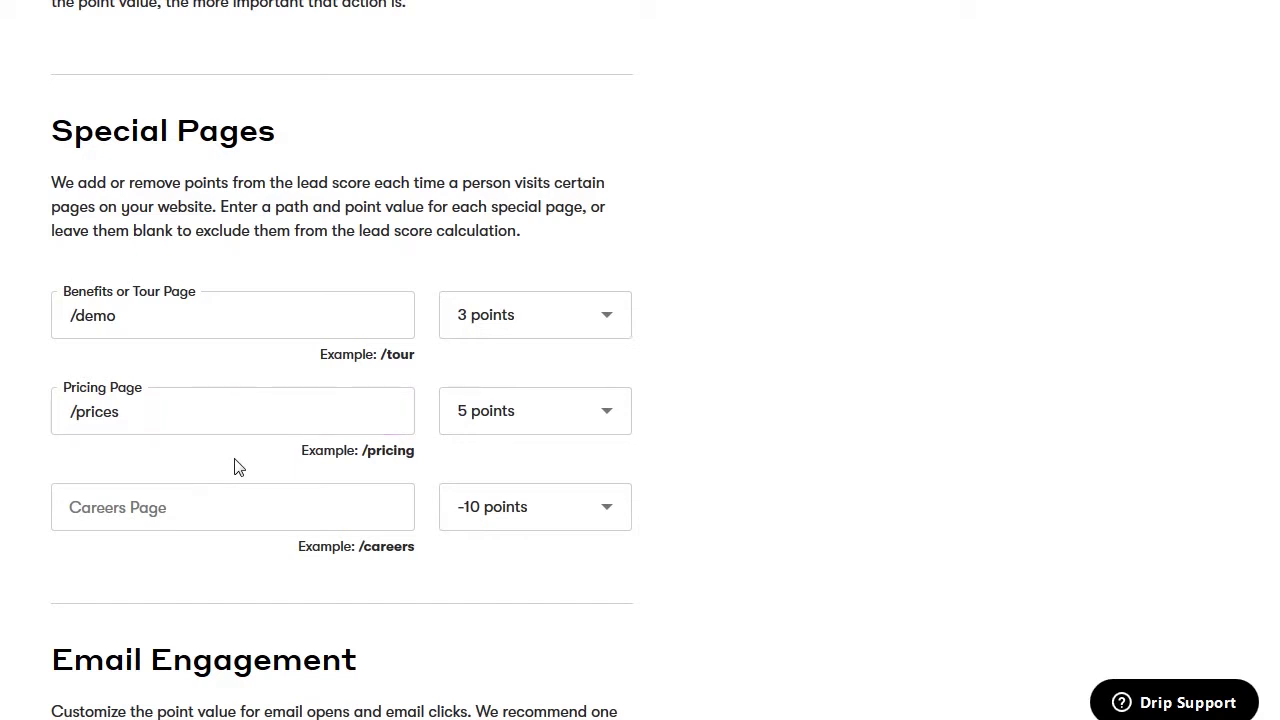
# Set the careers page path to /work-with-us, keeping it at -10 points
pyautogui.click(175, 508)
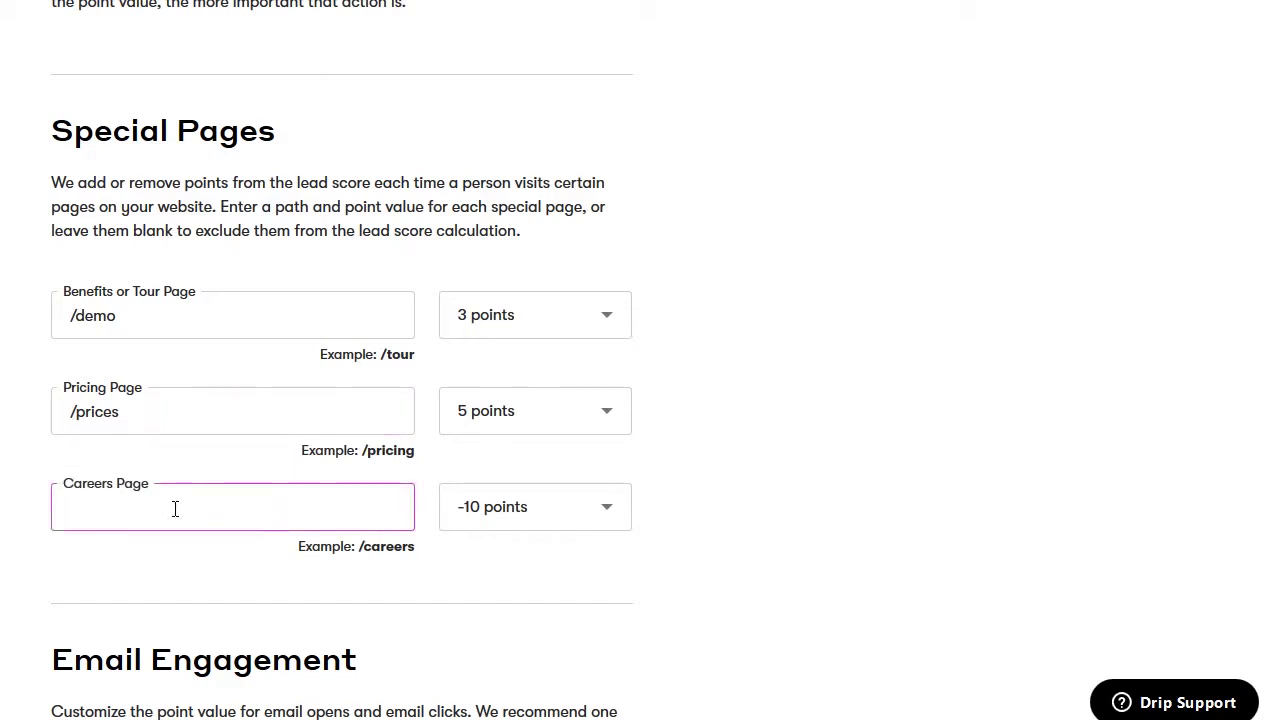
pyautogui.write('/work-with-us')
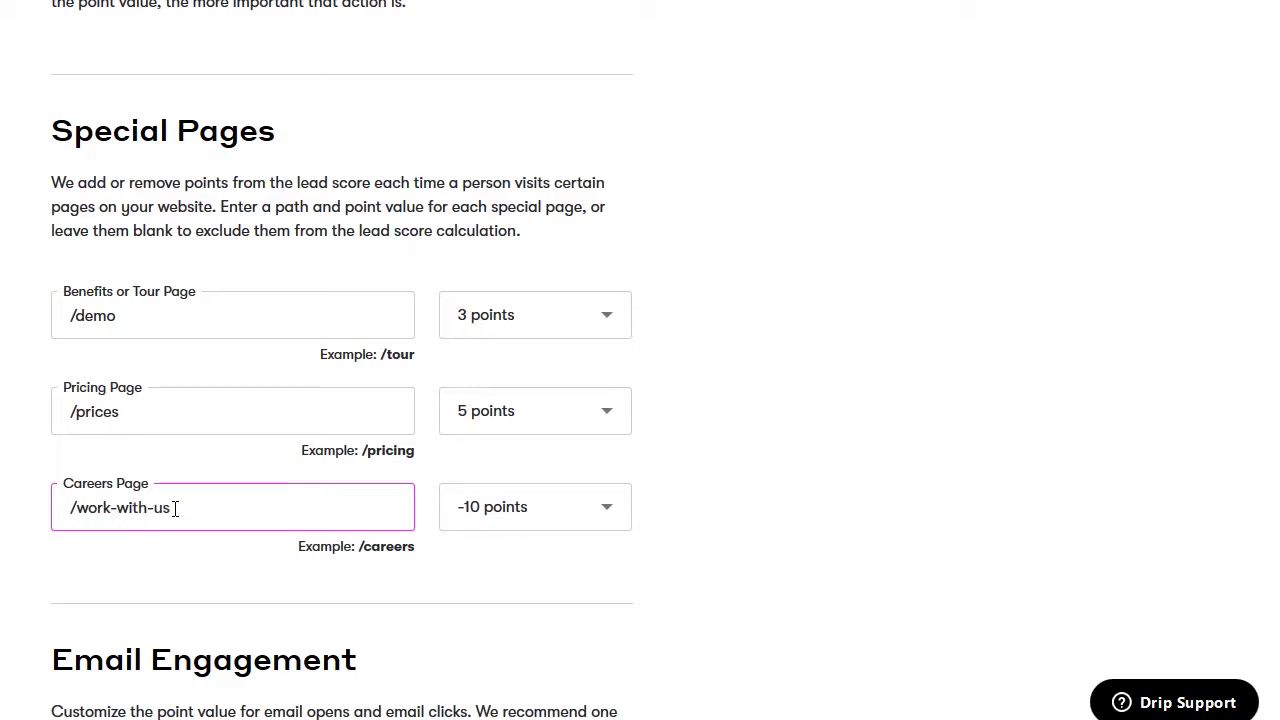
pyautogui.click(188, 560)
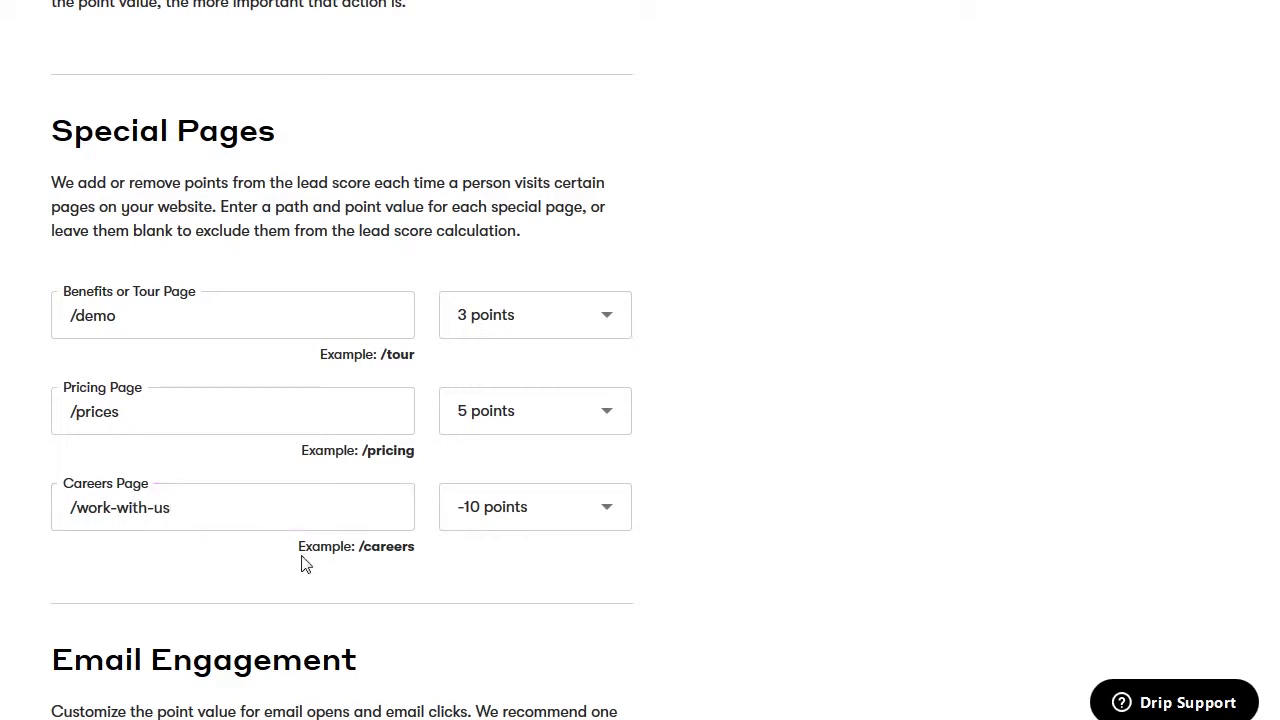
pyautogui.click(565, 522)
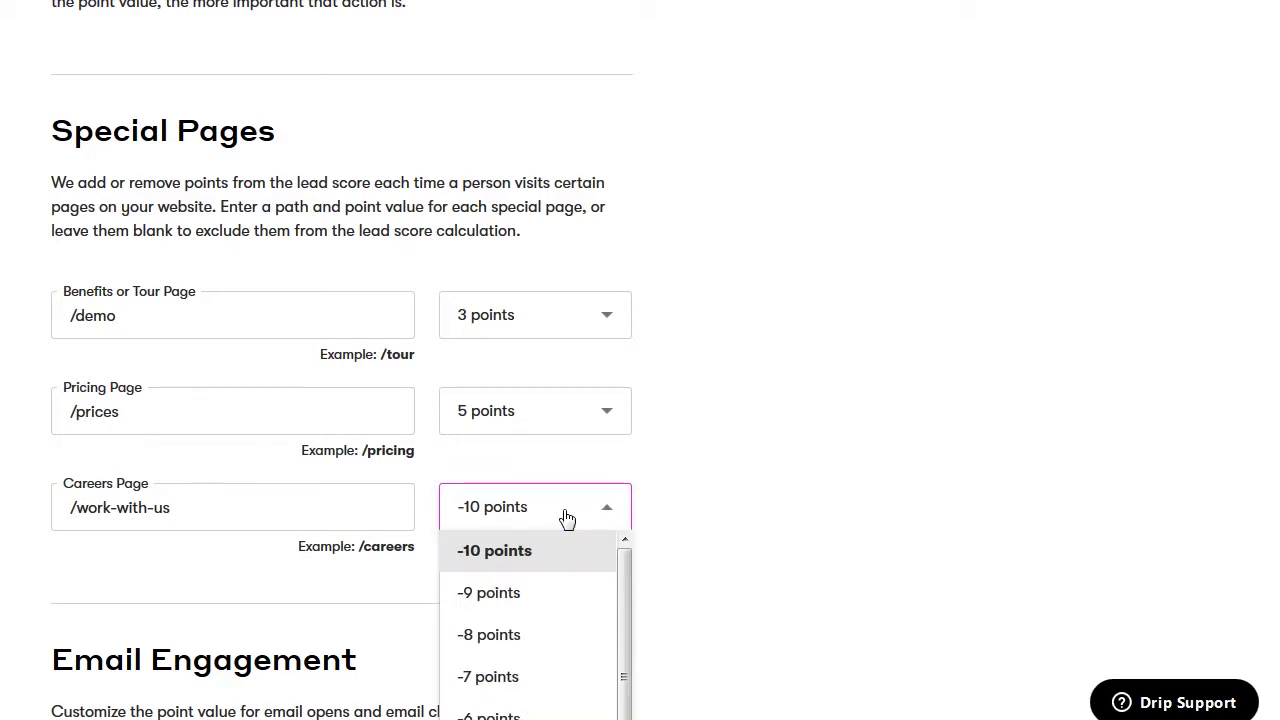
pyautogui.click(604, 517)
pyautogui.click(606, 516)
pyautogui.tripleClick(619, 512)
pyautogui.click(619, 512)
pyautogui.click(395, 580)
pyautogui.scroll(-2, 395, 585)
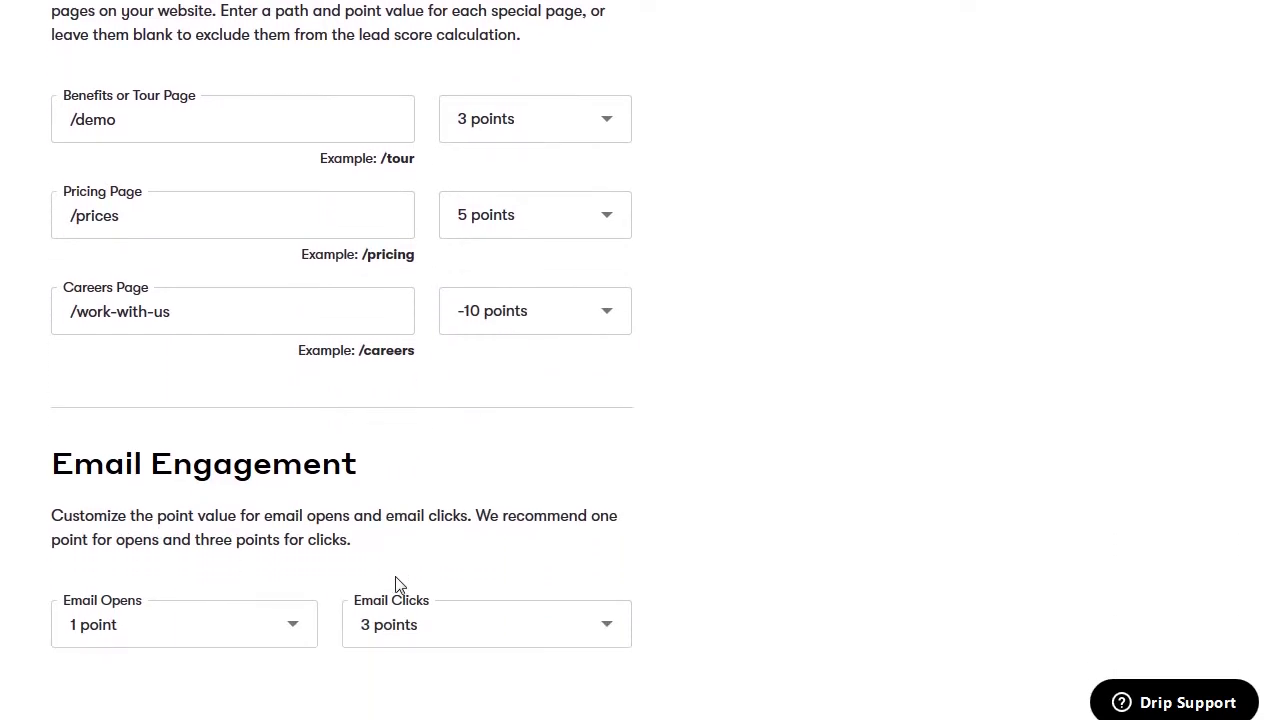
pyautogui.scroll(-2, 395, 585)
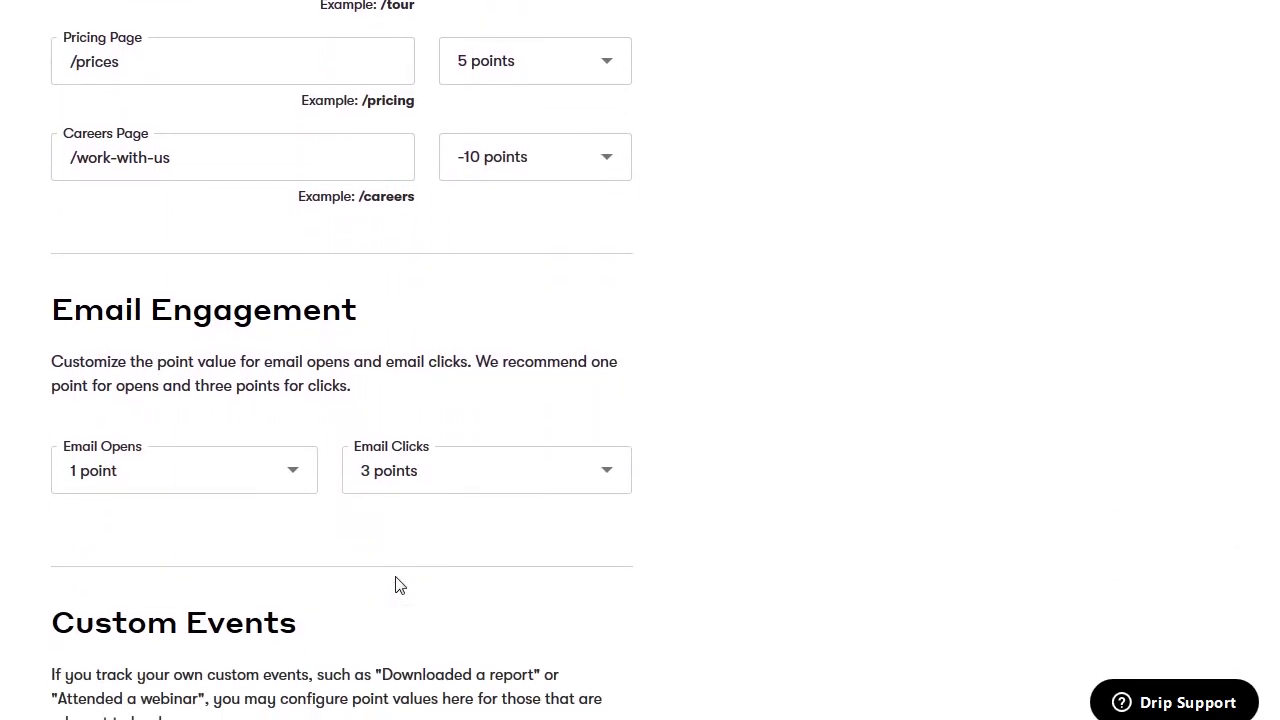
pyautogui.scroll(-2, 395, 585)
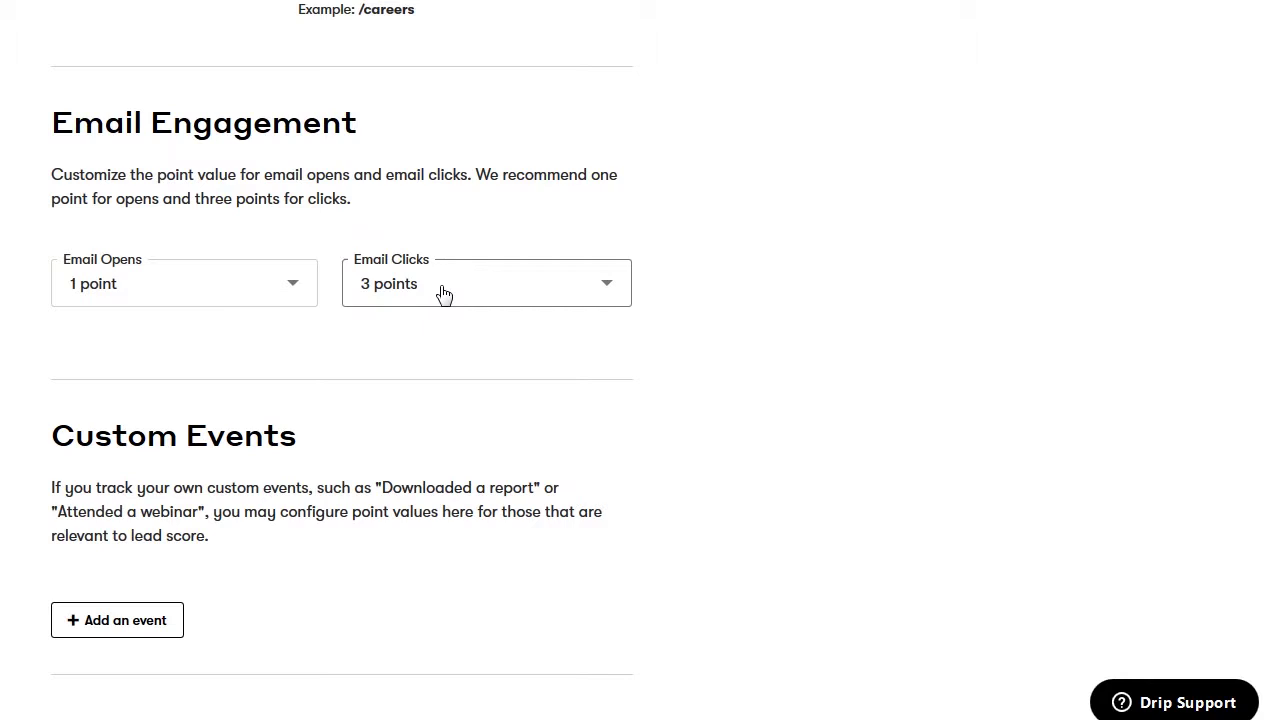
pyautogui.scroll(-3, 444, 293)
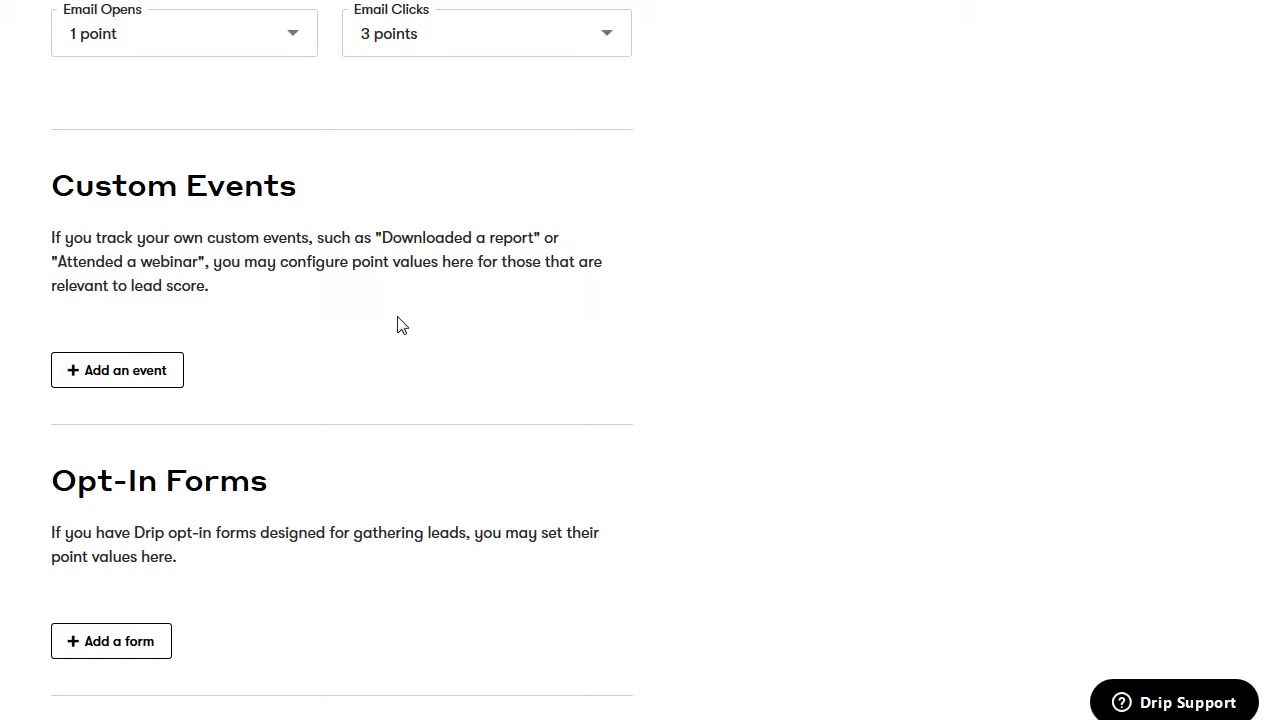
pyautogui.scroll(-3, 397, 325)
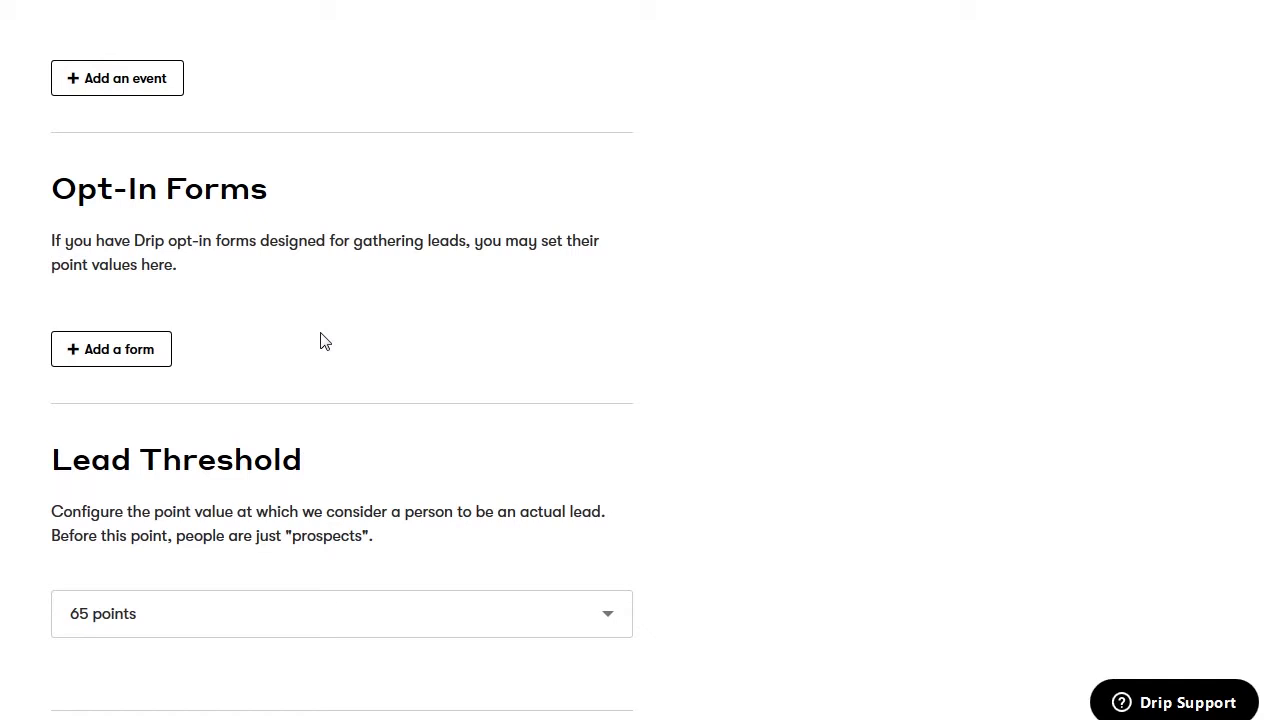
pyautogui.scroll(-2, 322, 341)
pyautogui.scroll(-1, 322, 341)
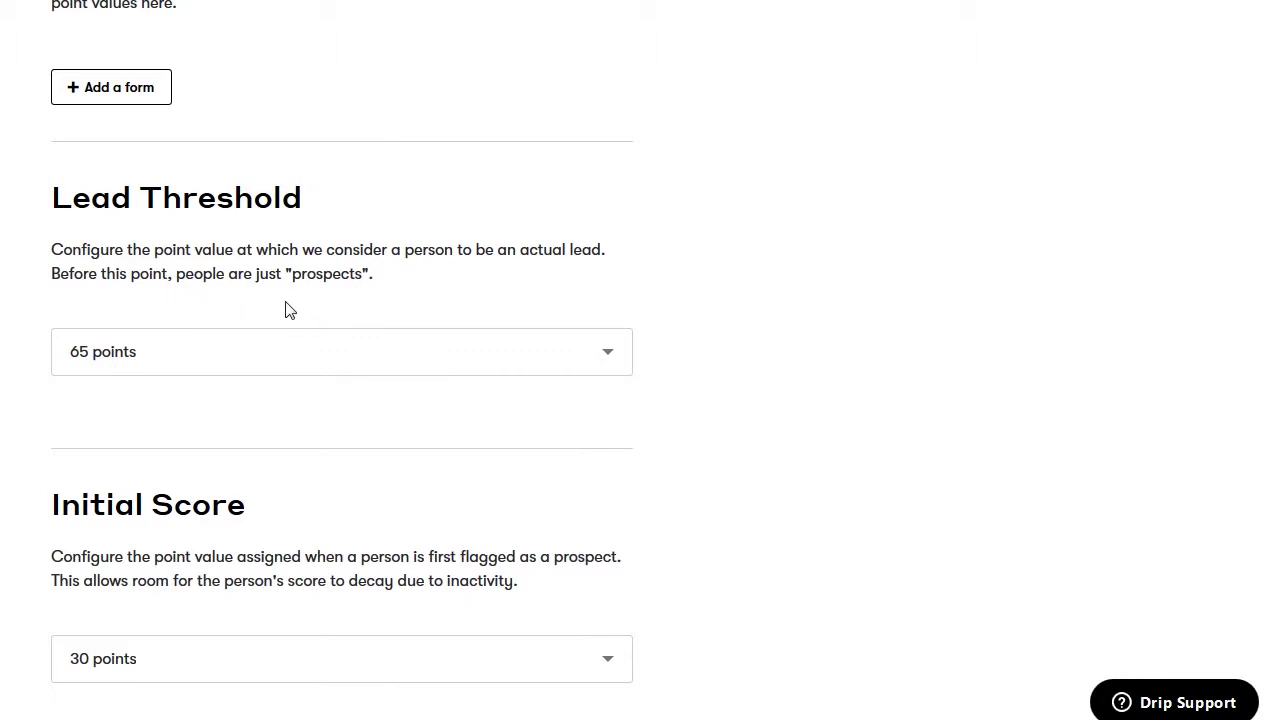
# Leave the Lead Threshold at 65 points
pyautogui.click(274, 361)
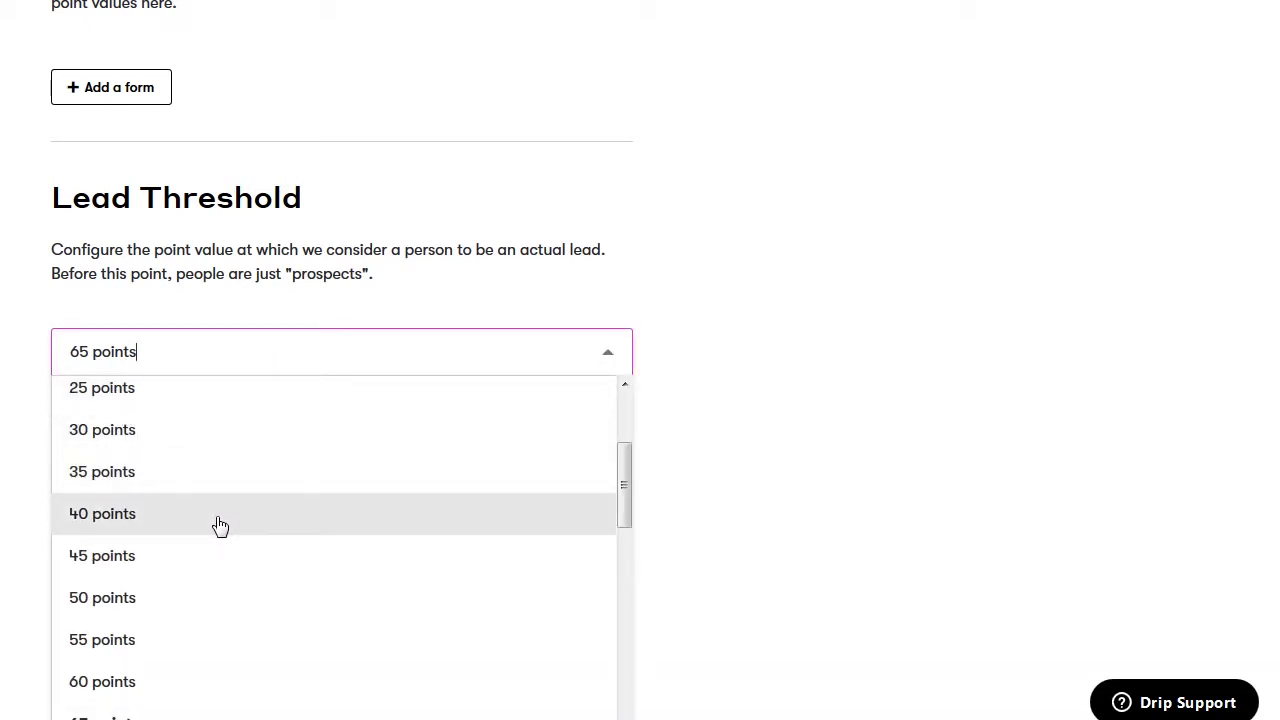
pyautogui.click(266, 369)
pyautogui.click(266, 370)
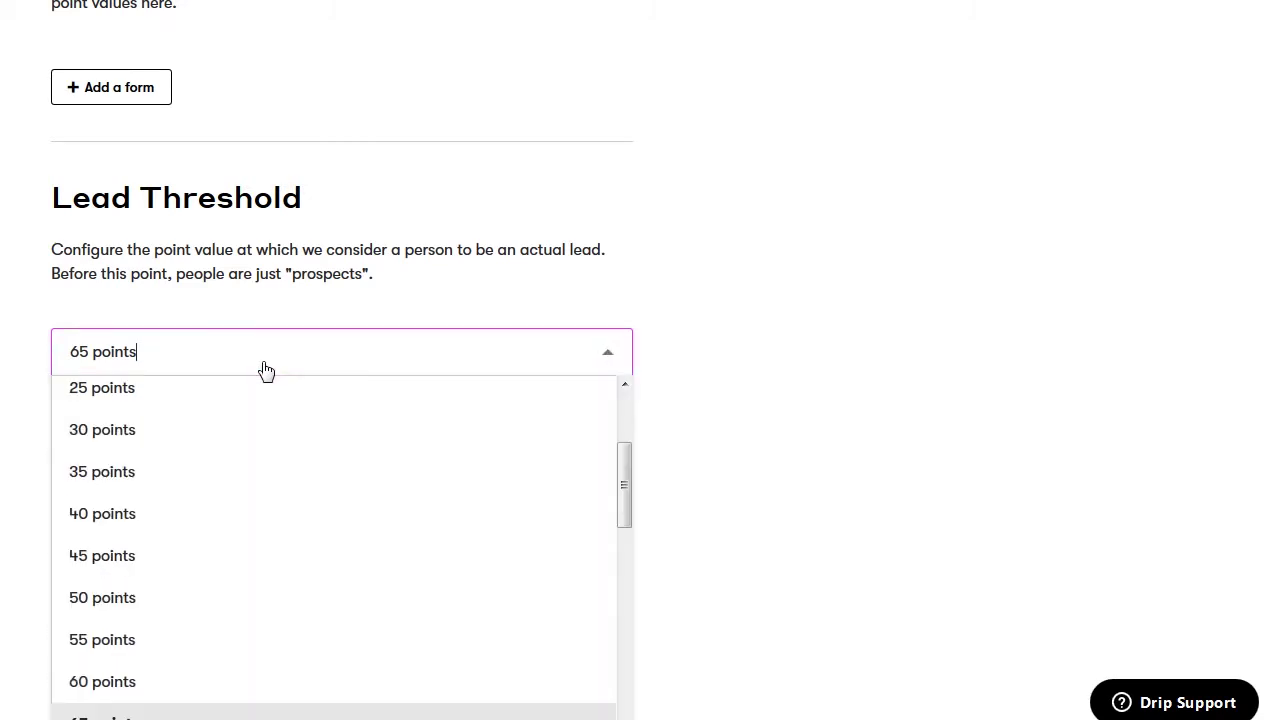
pyautogui.moveTo(322, 320); pyautogui.dragTo(333, 317)
pyautogui.click(333, 317)
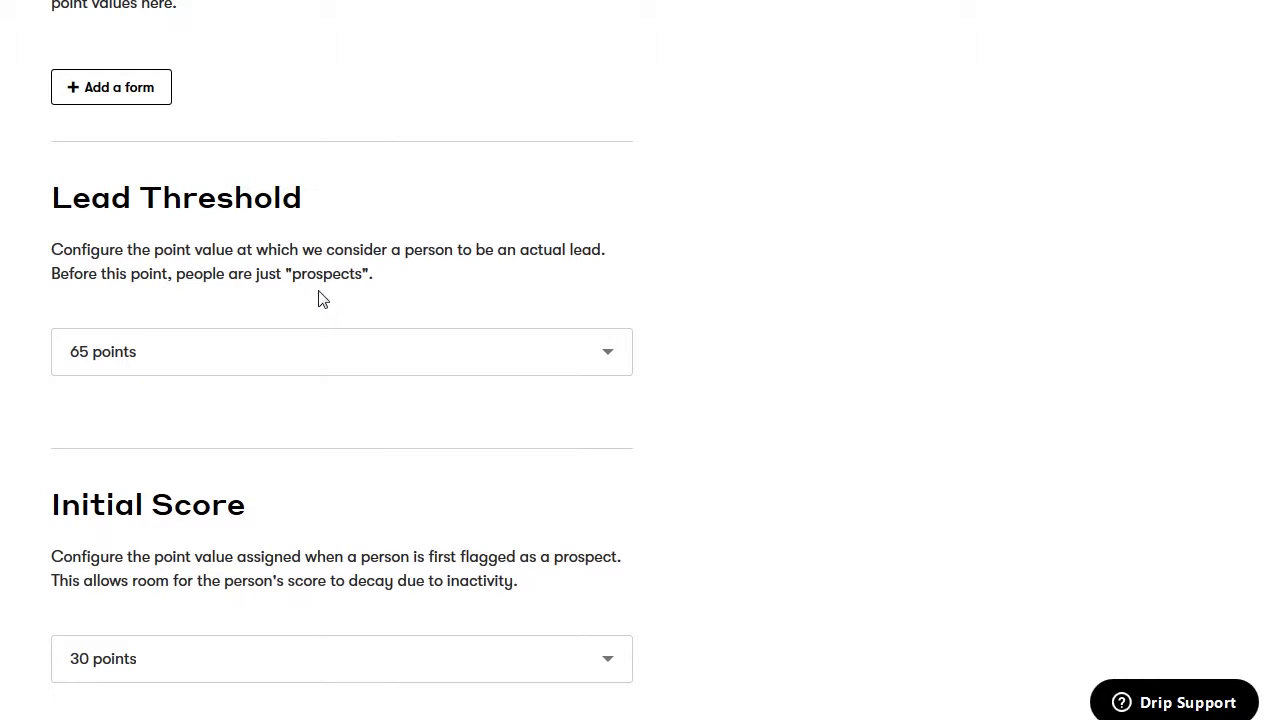
# Keep the Initial Score at 30 points and save the lead scoring settings with Update Settings
pyautogui.scroll(-2, 329, 415)
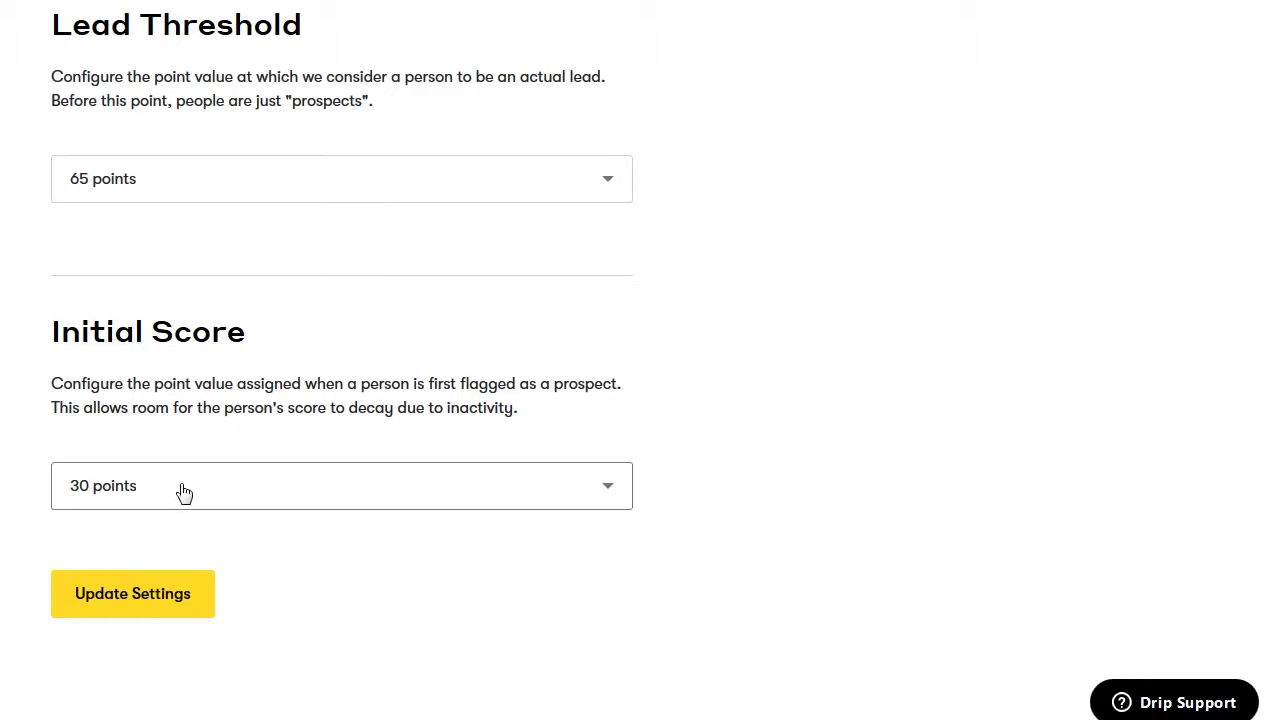
pyautogui.click(364, 502)
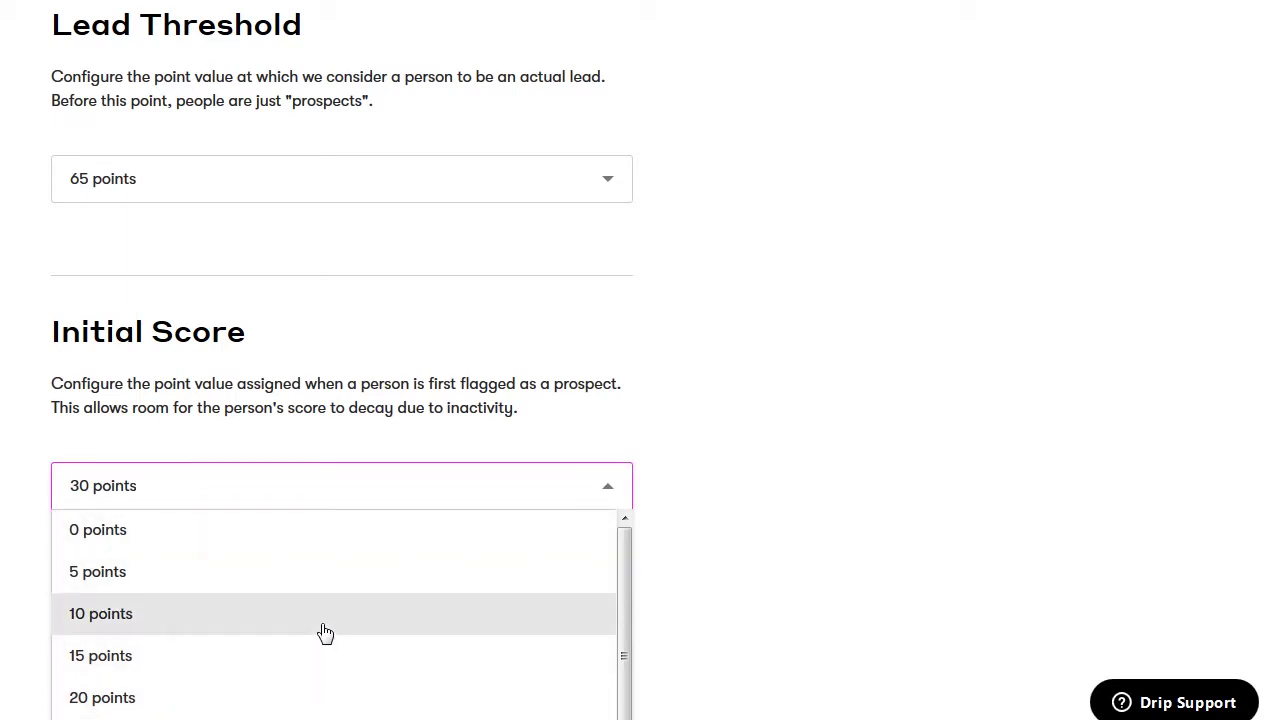
pyautogui.click(417, 446)
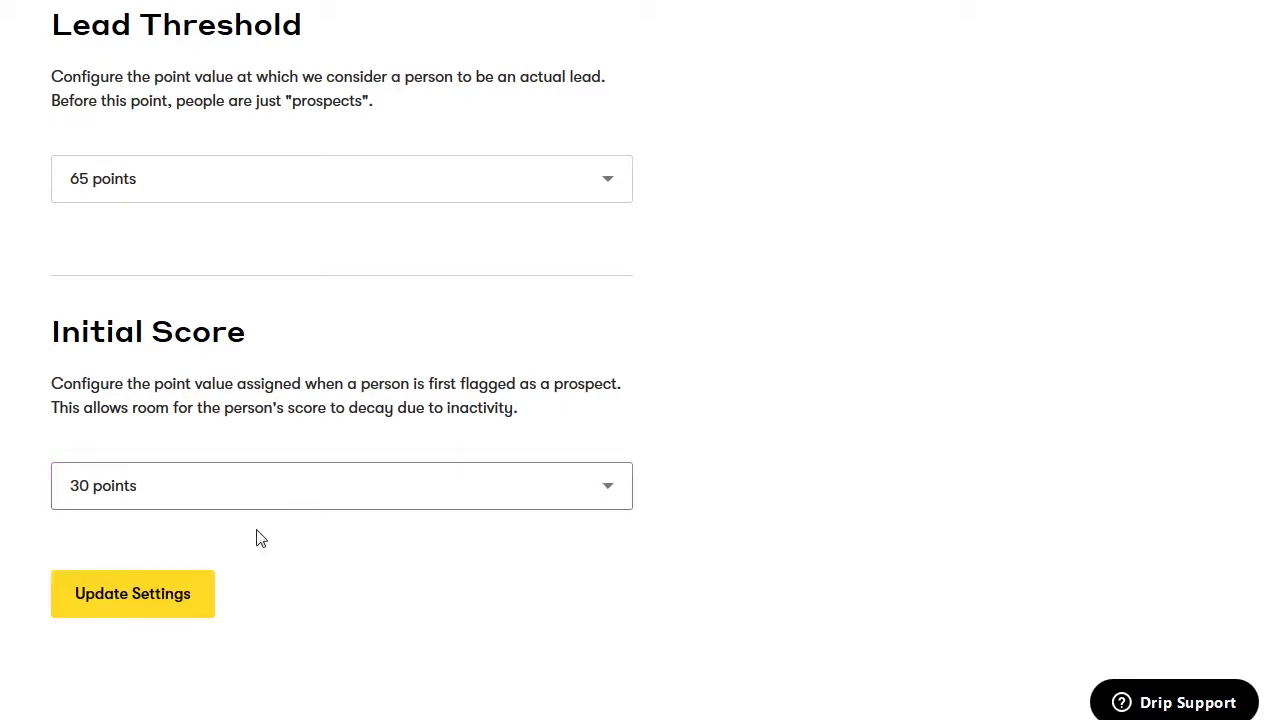
pyautogui.click(167, 591)
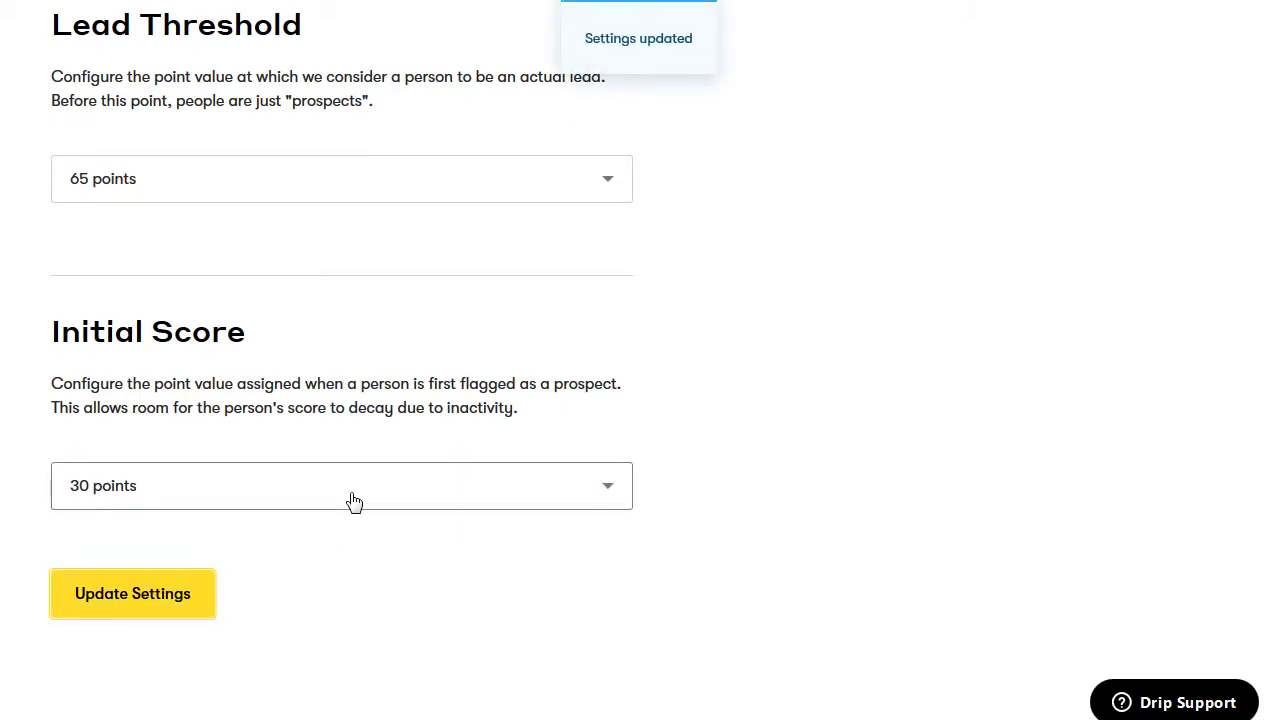
pyautogui.scroll(15, 355, 501)
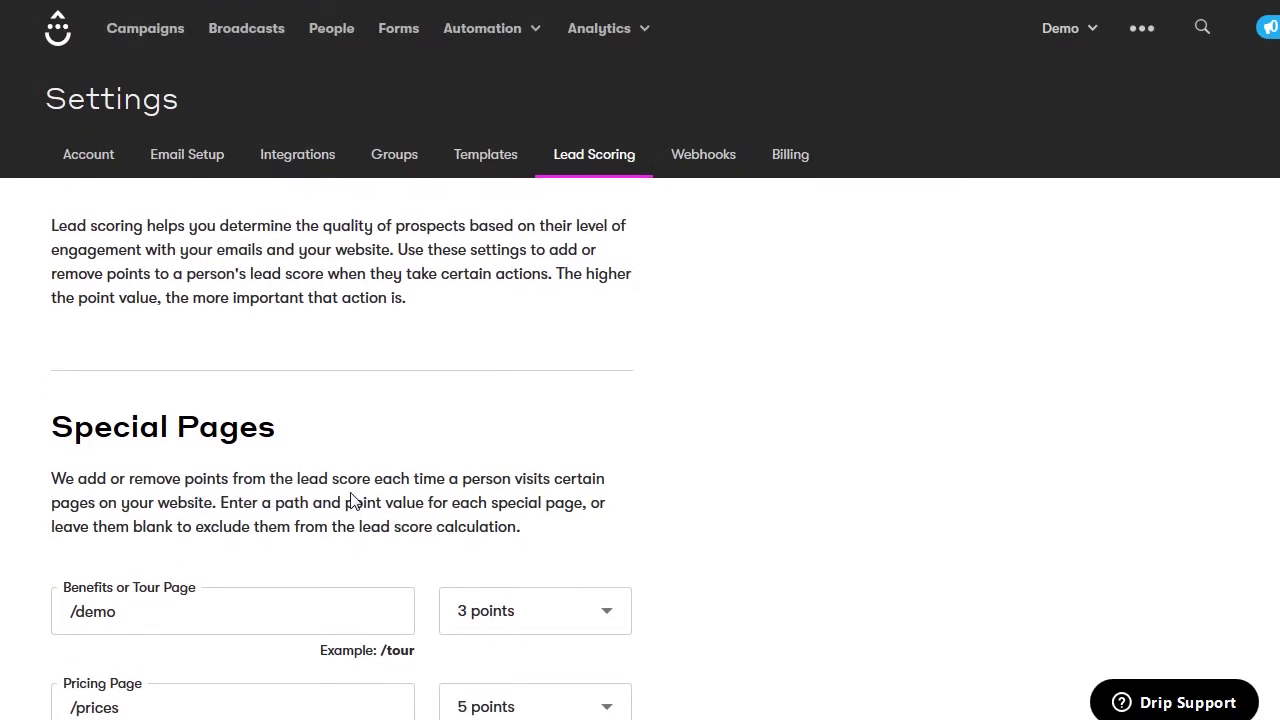
# Switch to the Webhooks settings
pyautogui.click(706, 164)
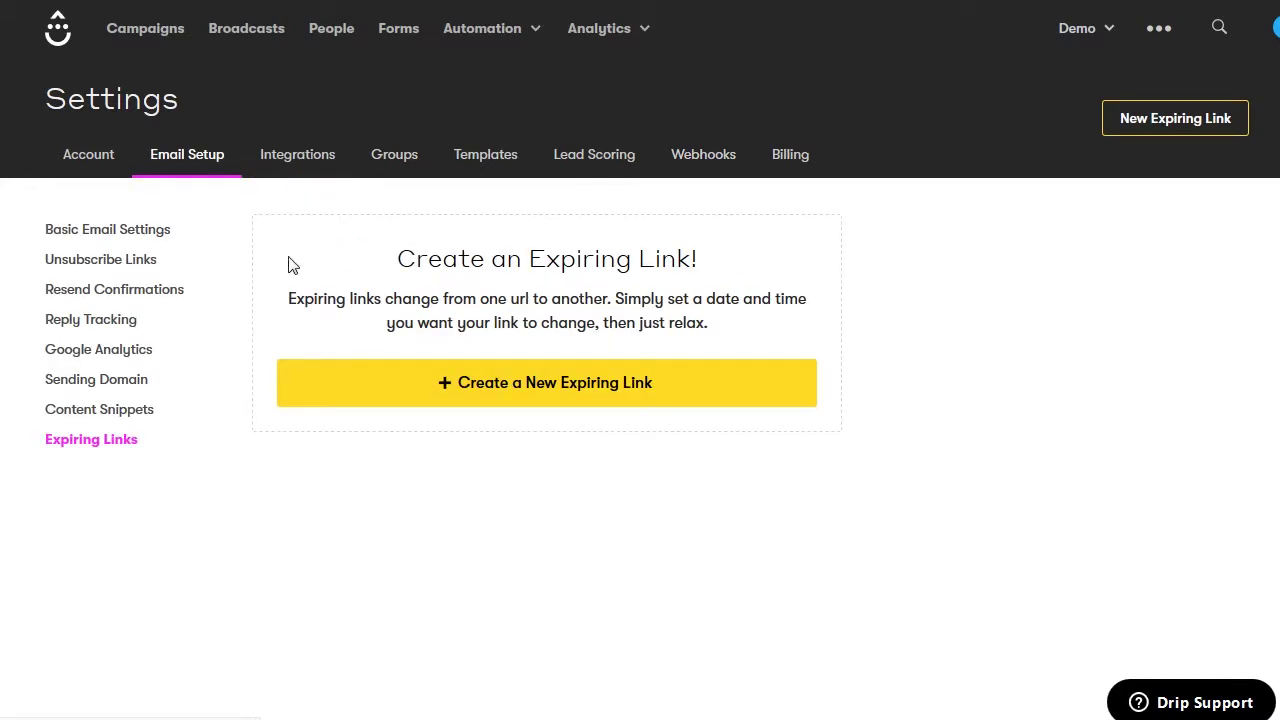
# Go to Integrations and open the WordPress tile's instructions
pyautogui.click(290, 154)
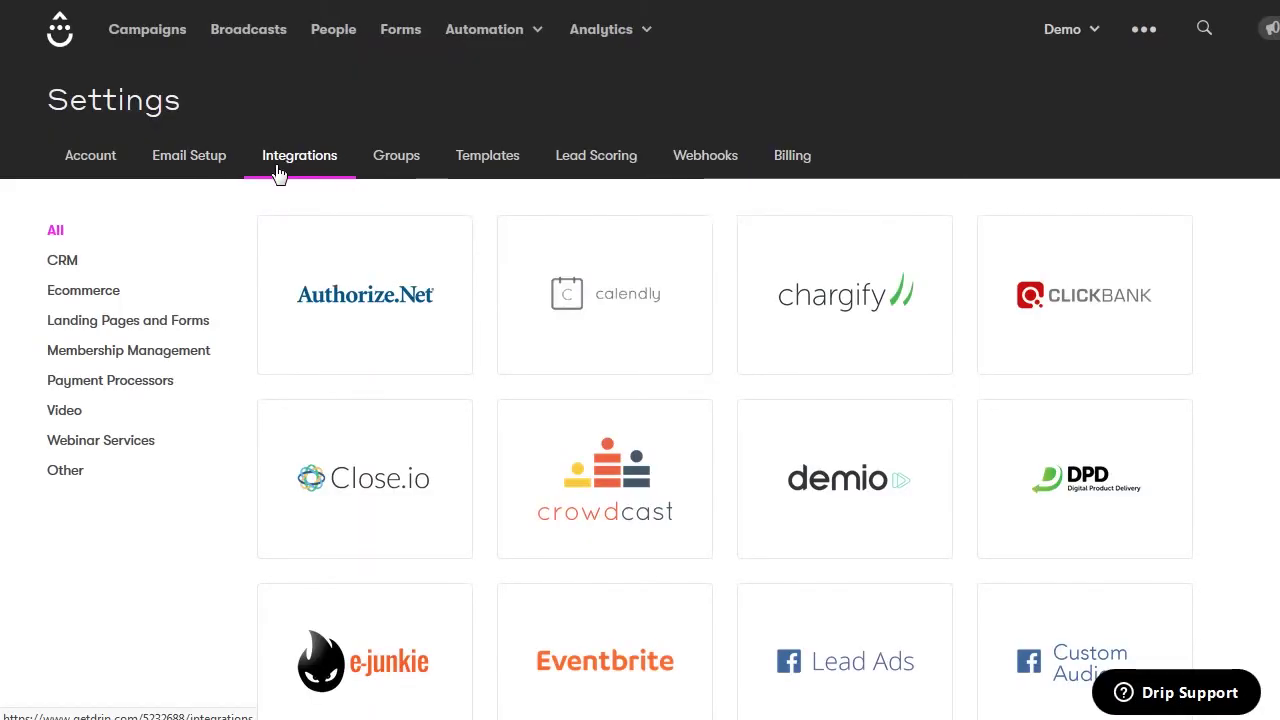
pyautogui.scroll(-10, 240, 240)
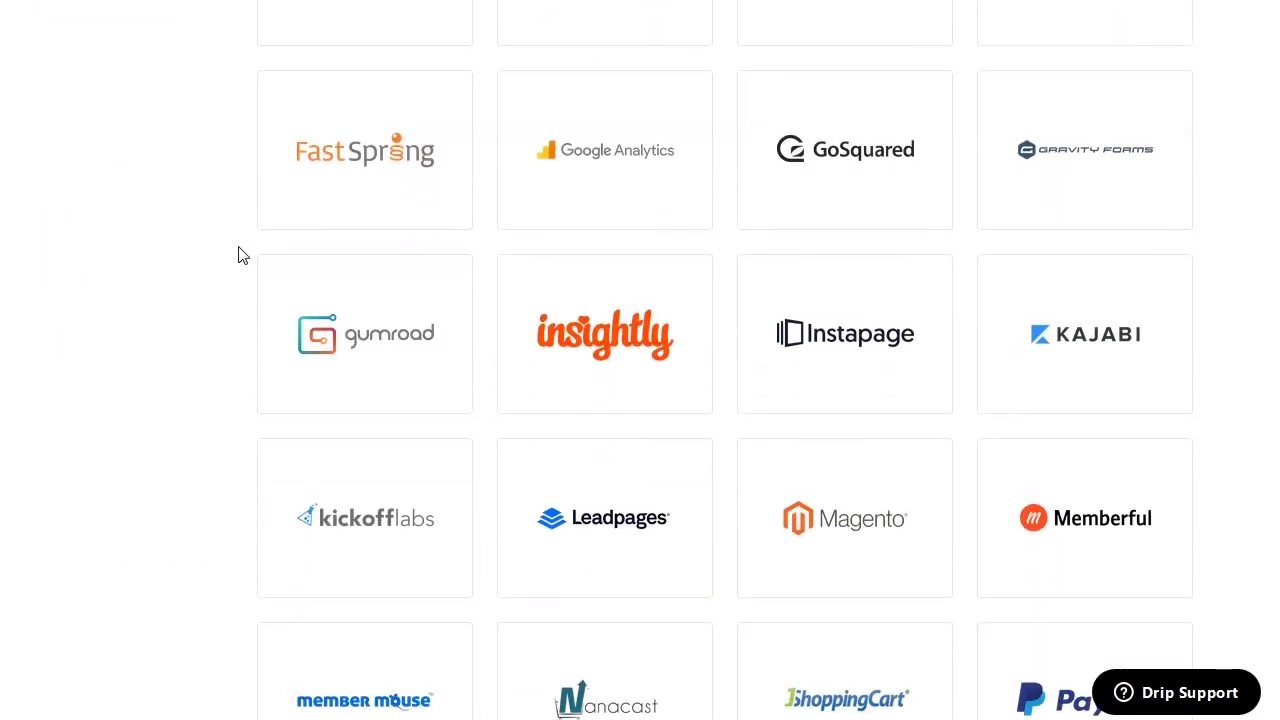
pyautogui.scroll(-7, 238, 255)
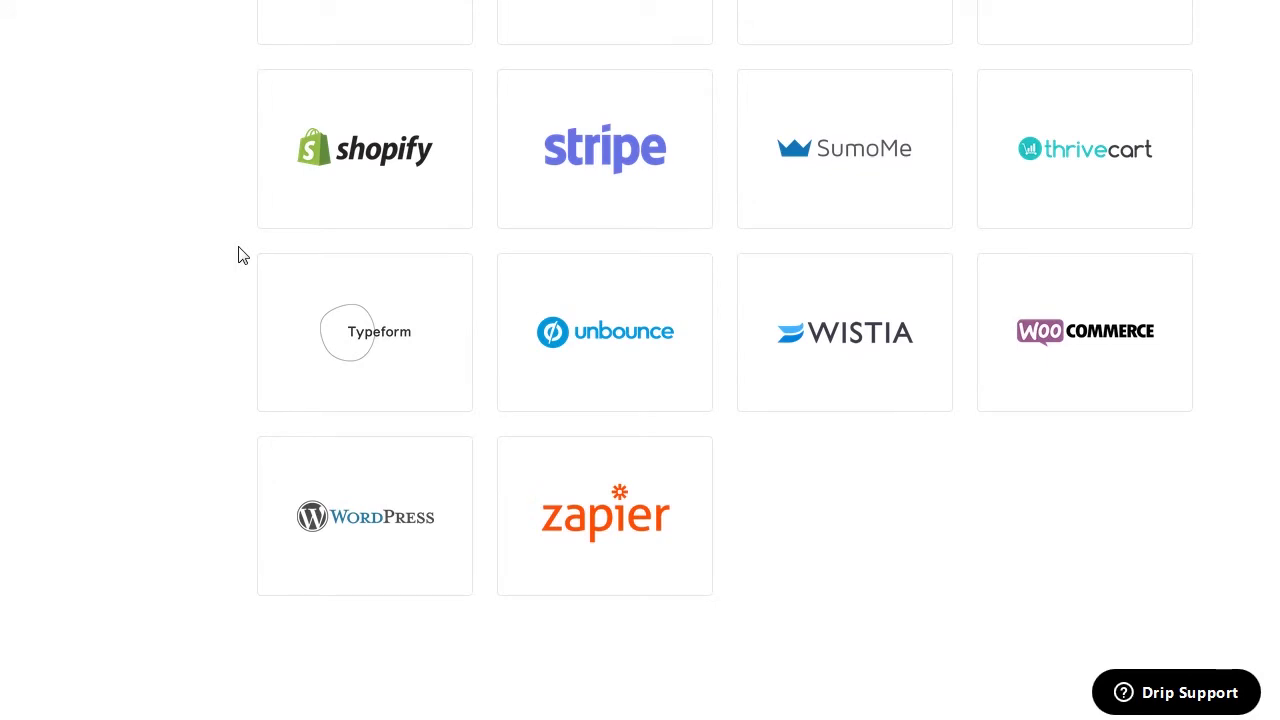
pyautogui.click(302, 513)
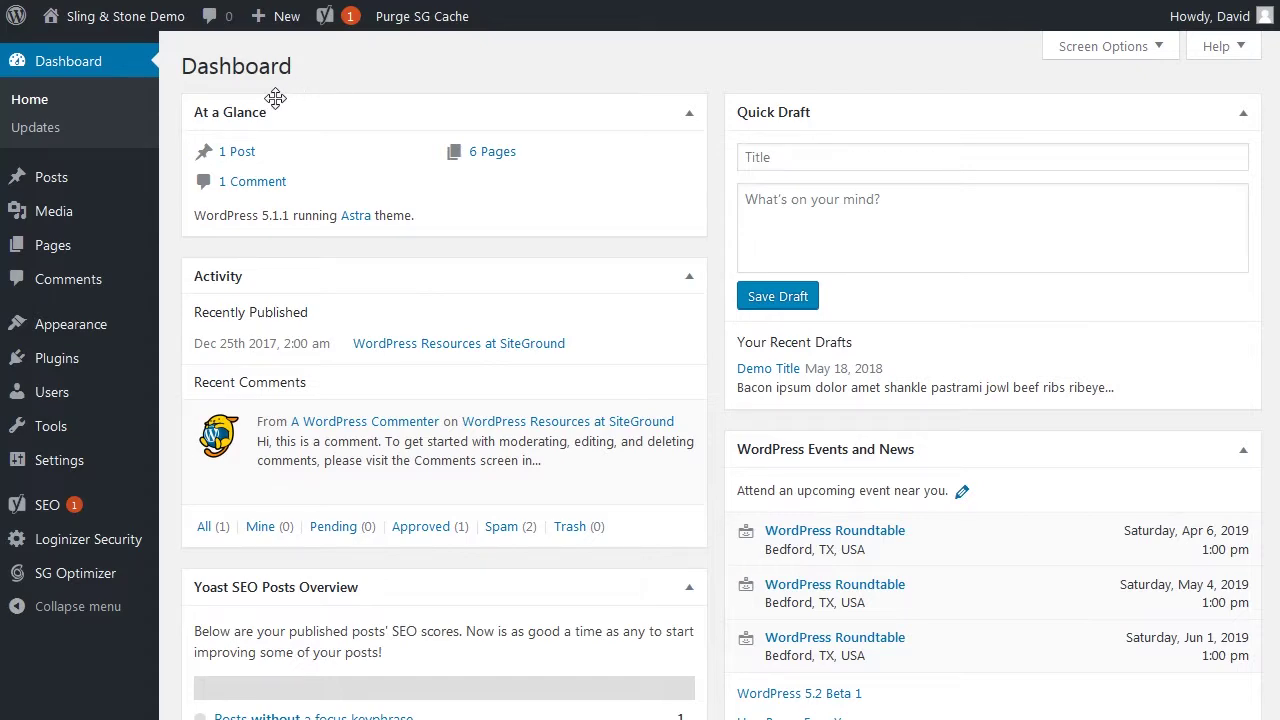
# Search plugins for 'drip marketing', then install and activate Drip Marketing Automation Plugin
pyautogui.moveTo(80, 368)
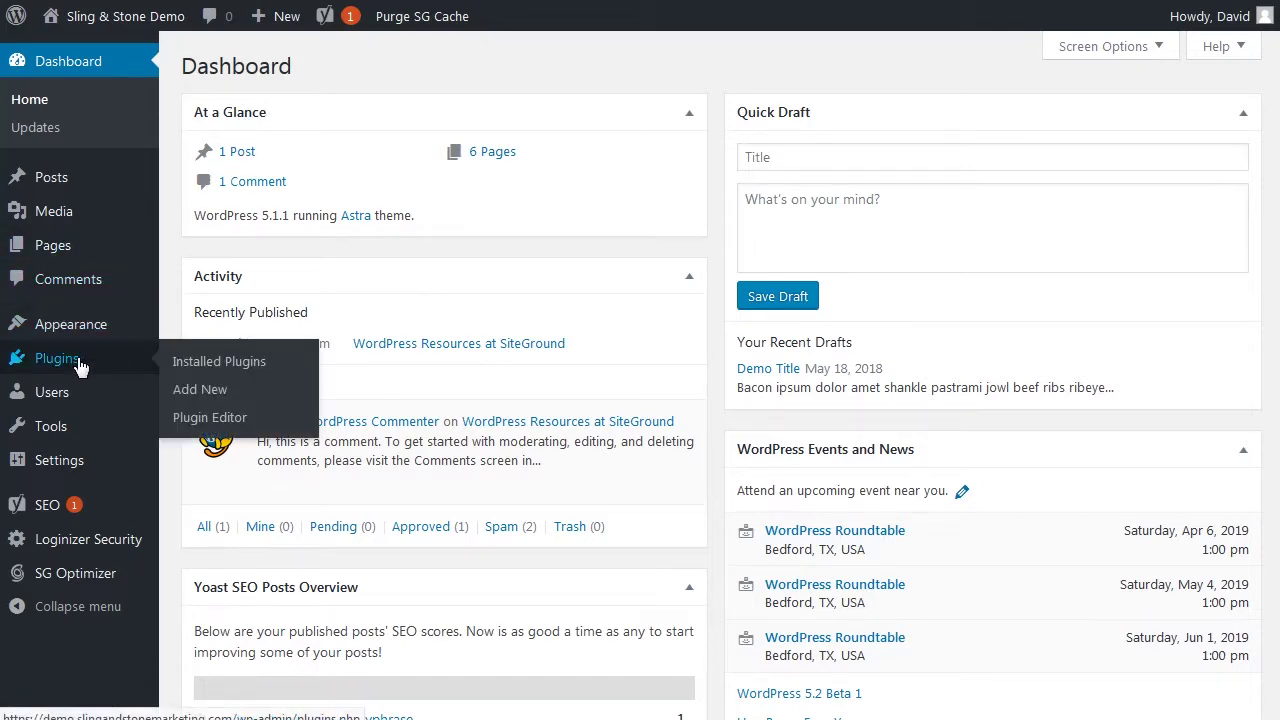
pyautogui.click(80, 368)
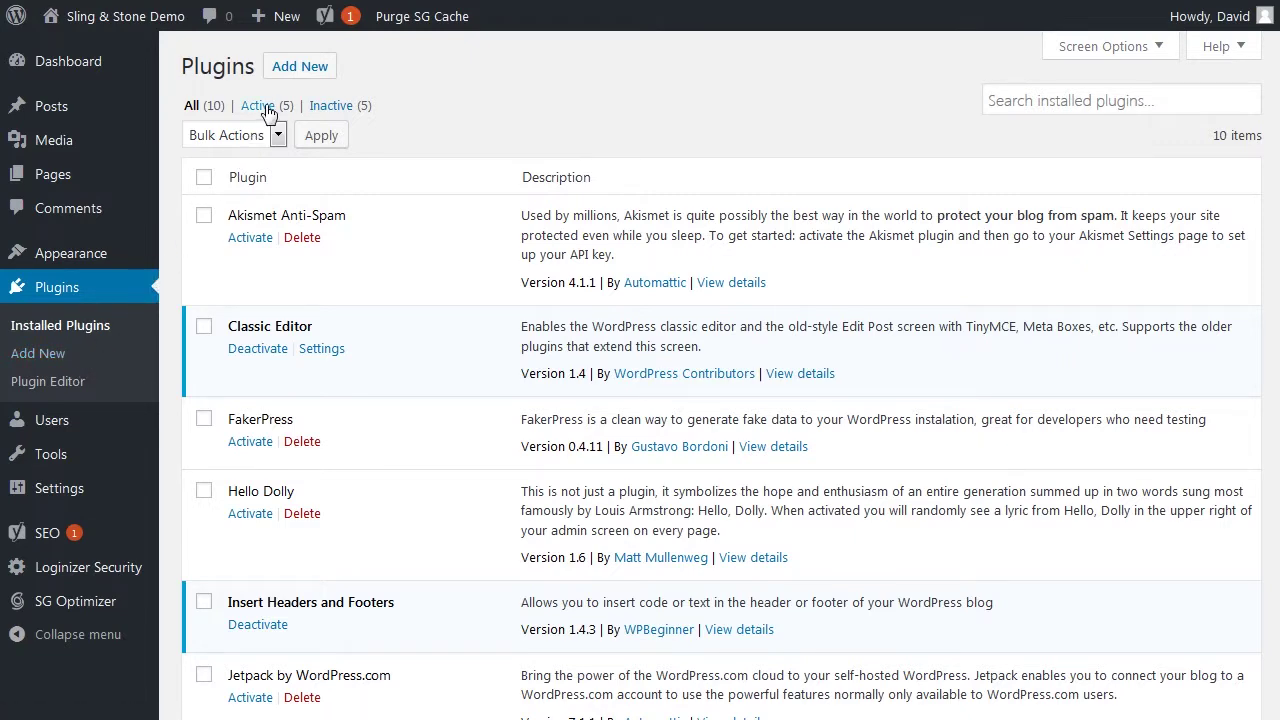
pyautogui.click(289, 70)
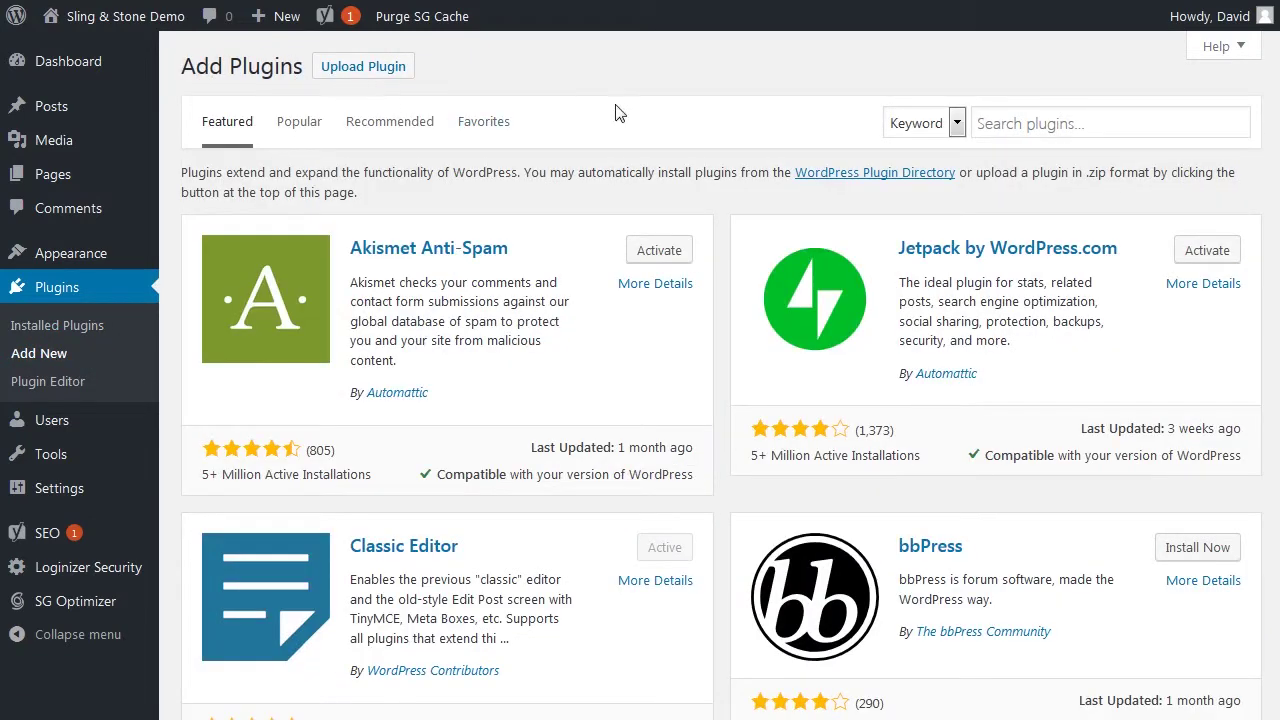
pyautogui.click(1032, 119)
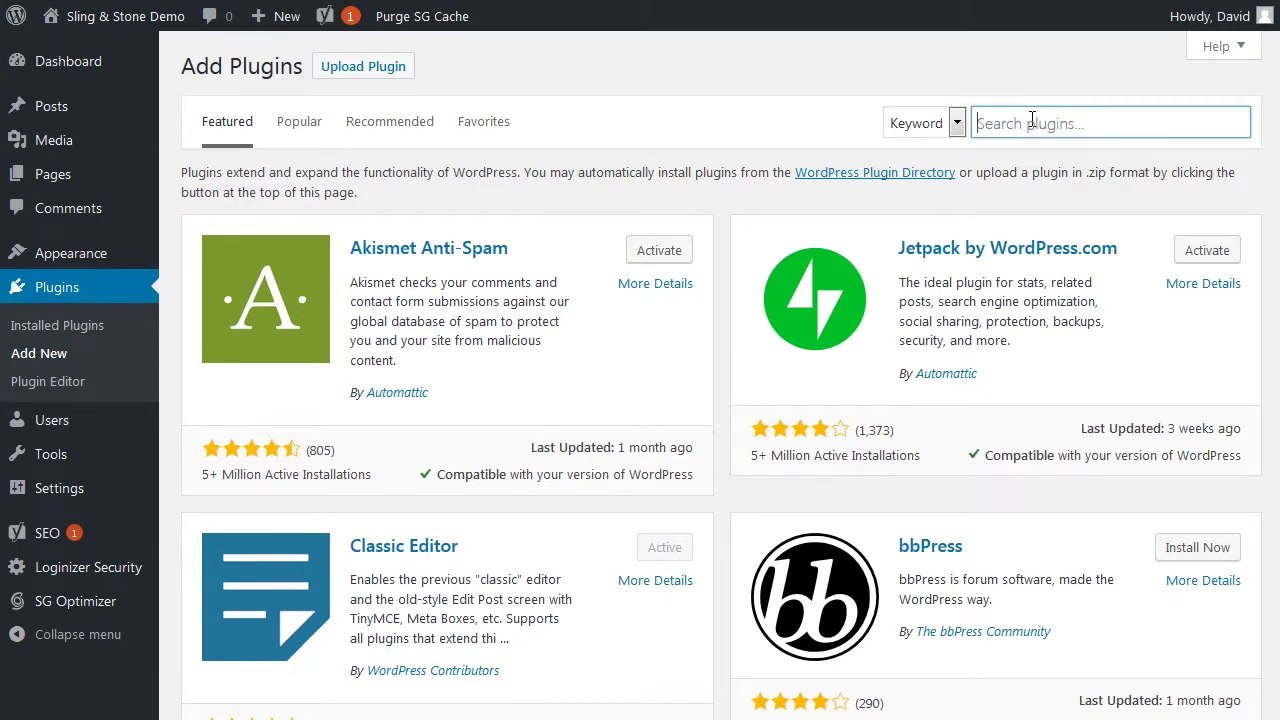
pyautogui.write('drip ma')
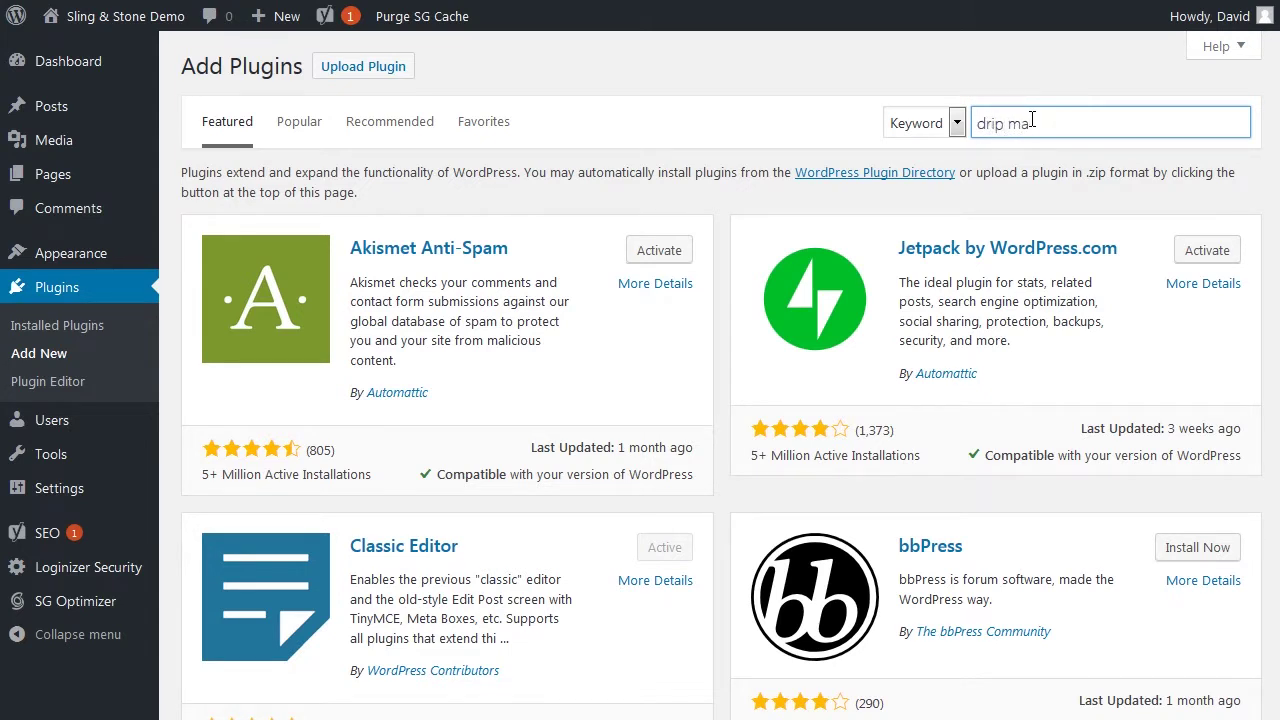
pyautogui.write('rketing')
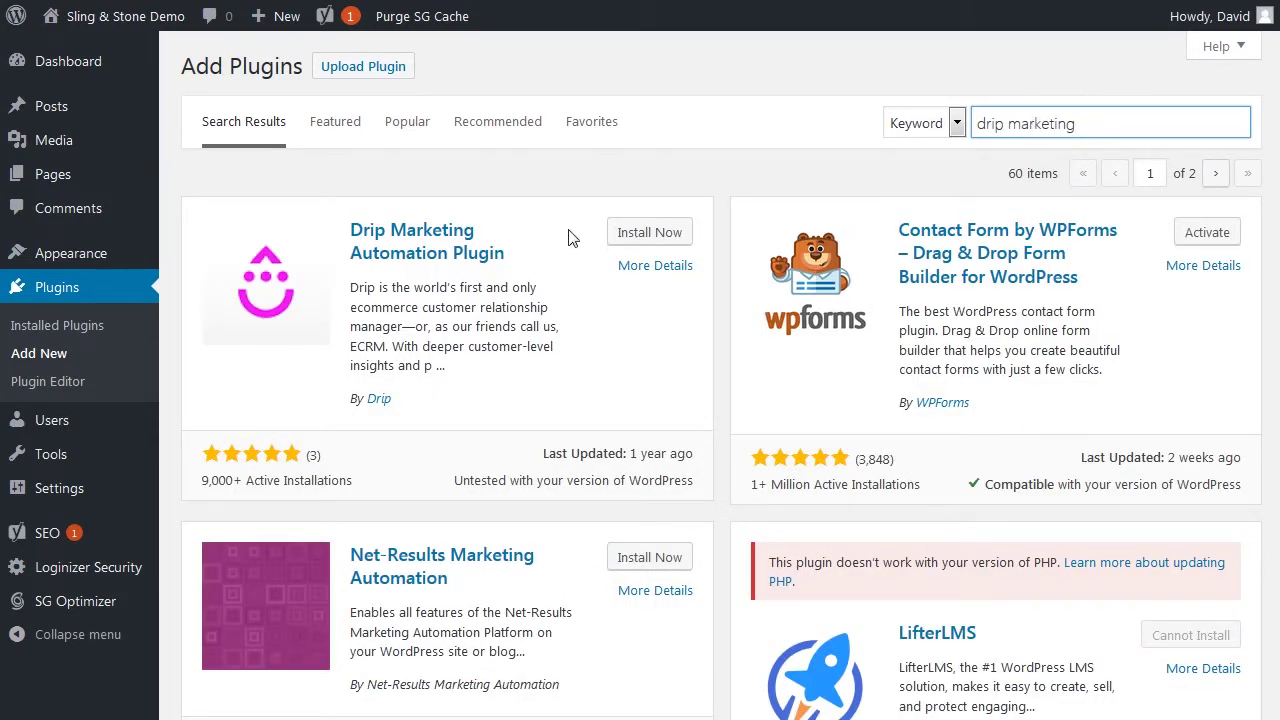
pyautogui.click(660, 233)
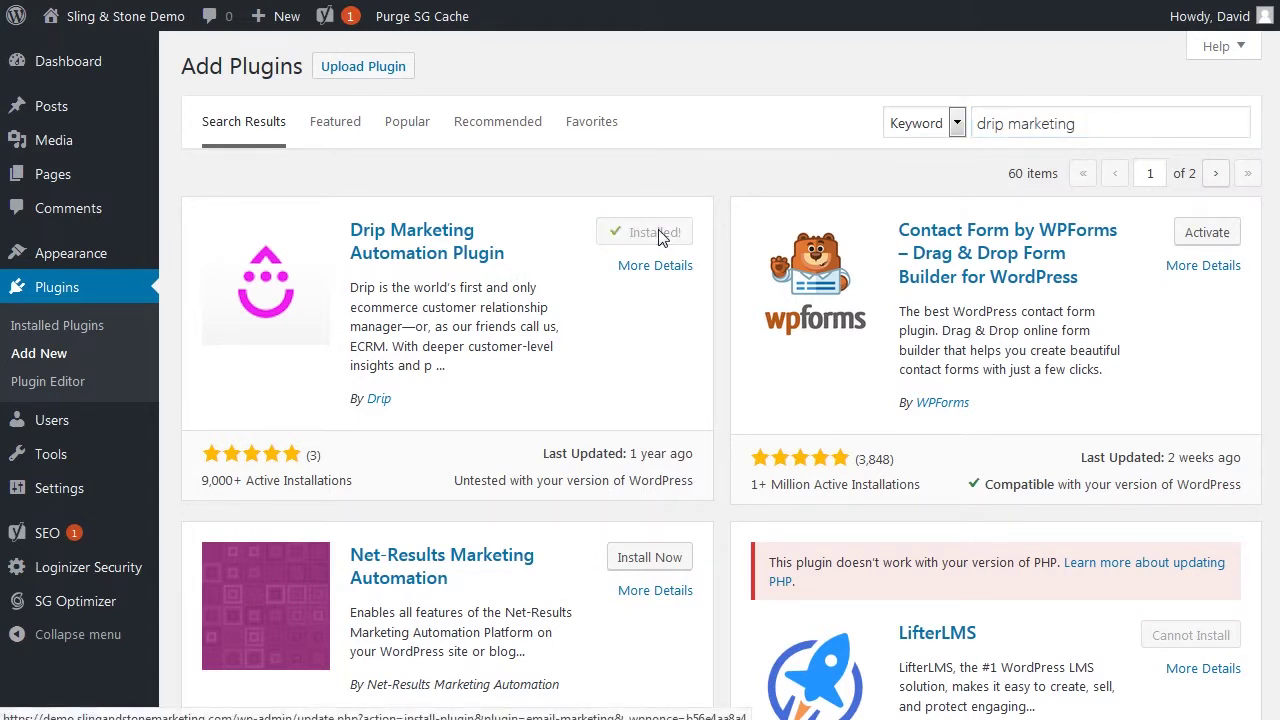
pyautogui.click(660, 233)
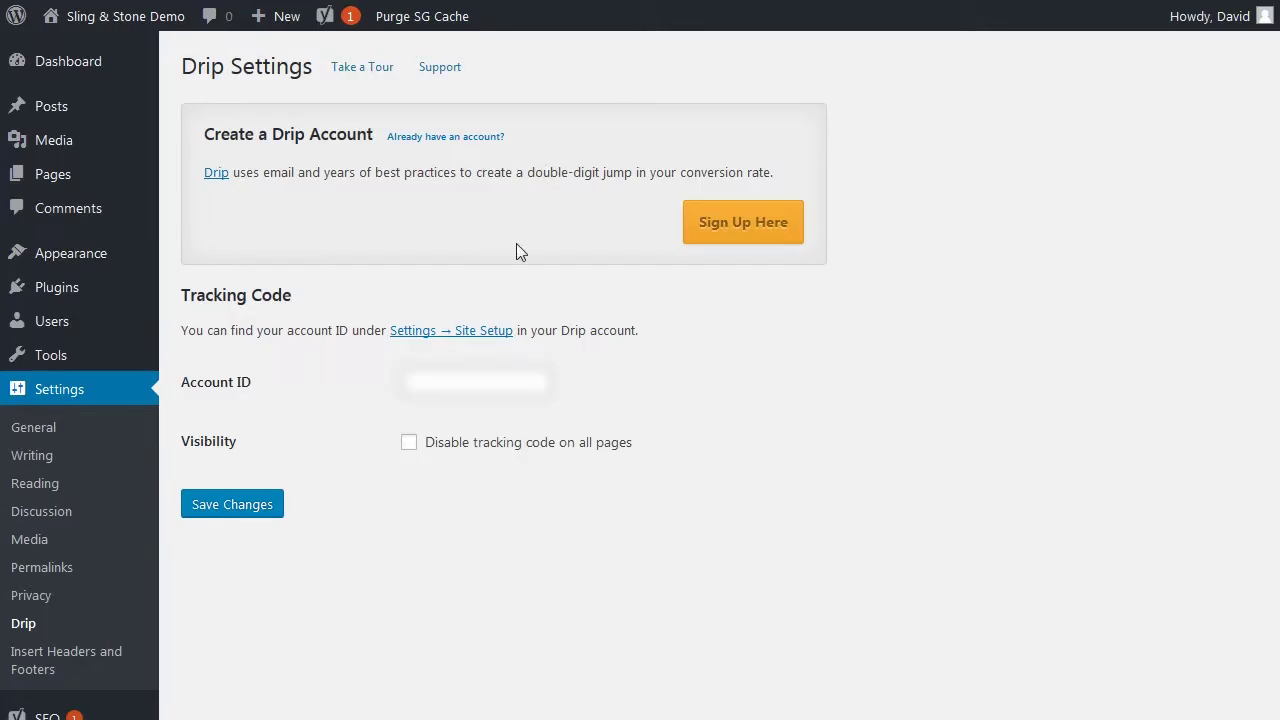
# Save the Drip account ID in the WordPress Drip plugin settings, then return to Integrations
pyautogui.click(426, 377)
pyautogui.hotkey('ctrl', 'v')
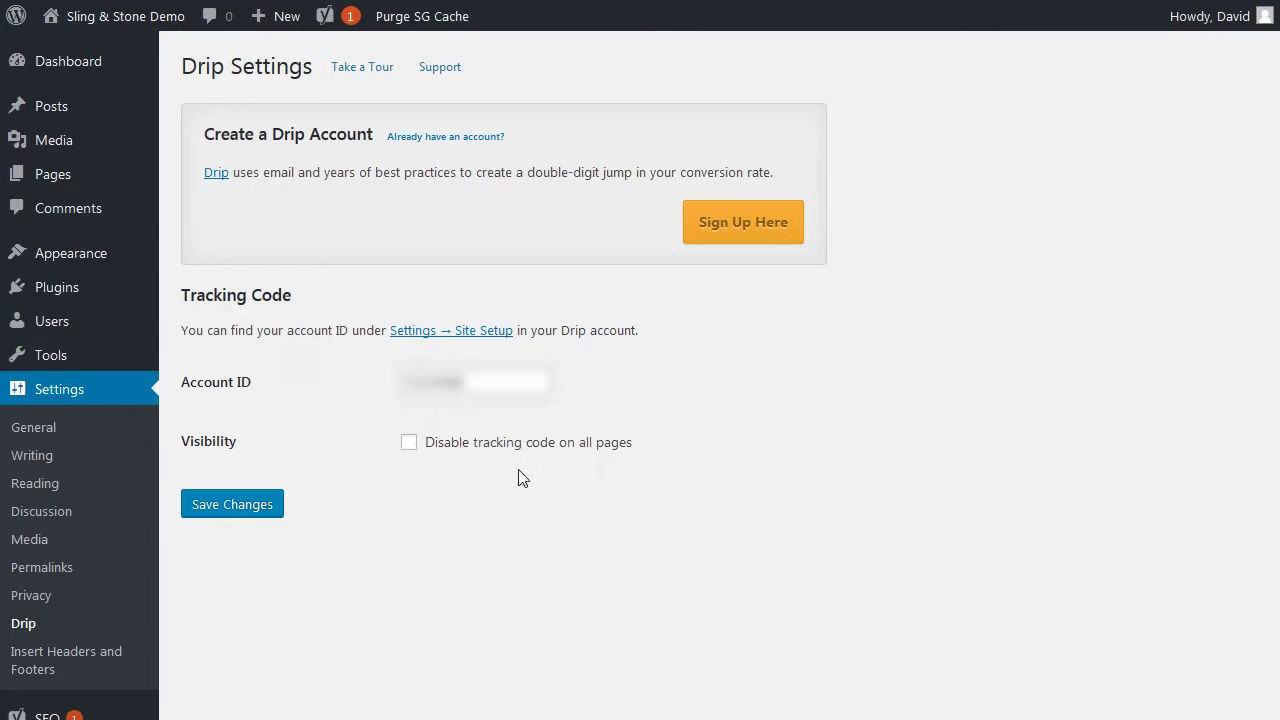
pyautogui.click(250, 510)
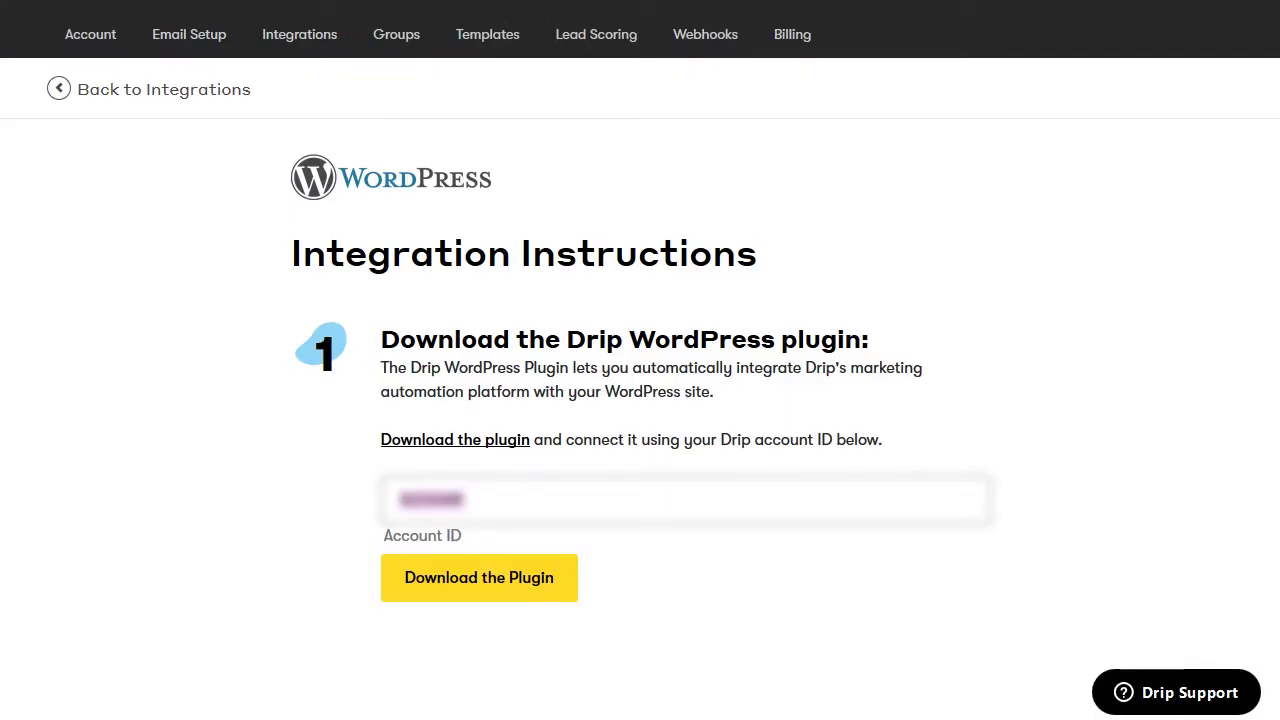
pyautogui.click(182, 98)
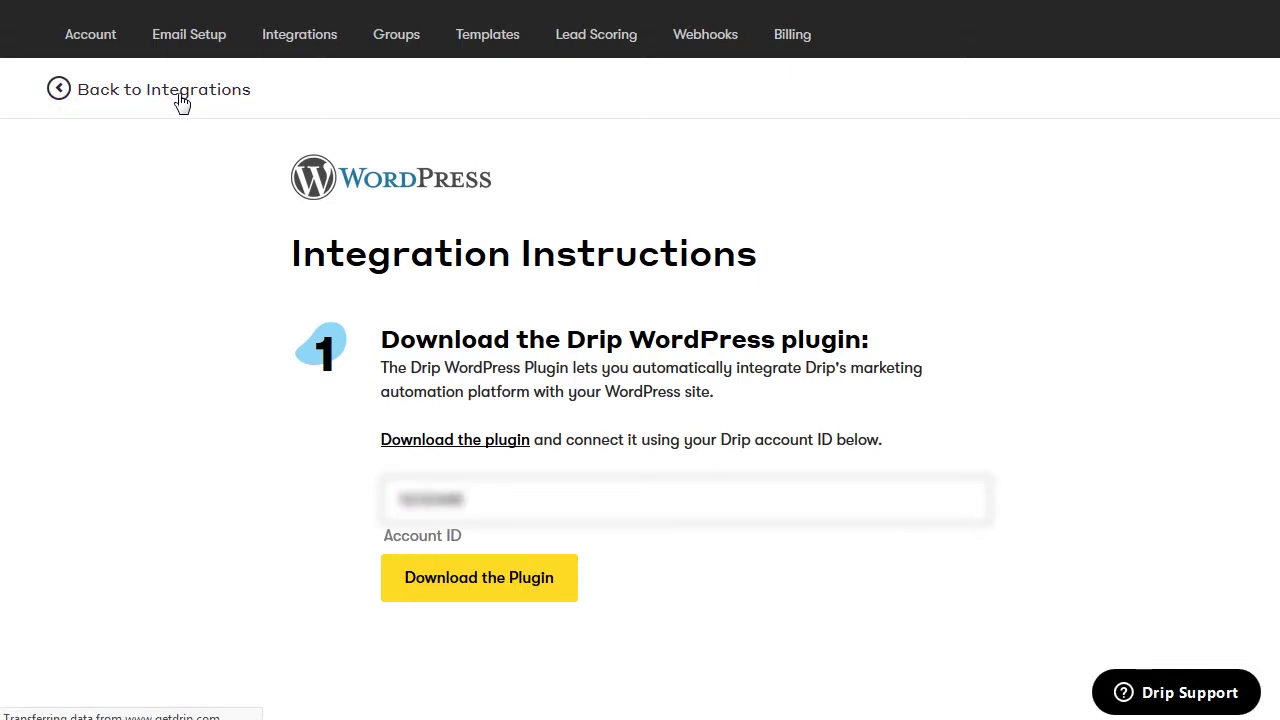
# Find the 1ShoppingCart integration and read through its instructions
pyautogui.scroll(-5, 236, 398)
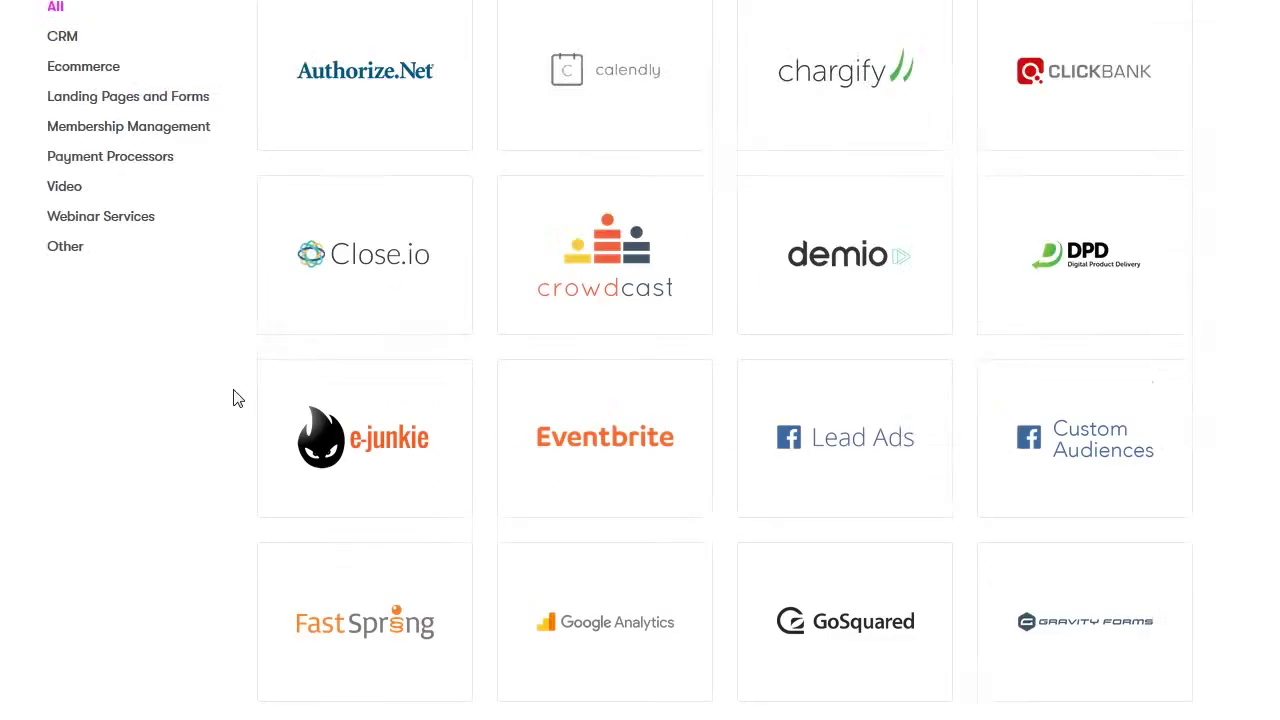
pyautogui.scroll(-3, 236, 398)
pyautogui.scroll(-6, 236, 398)
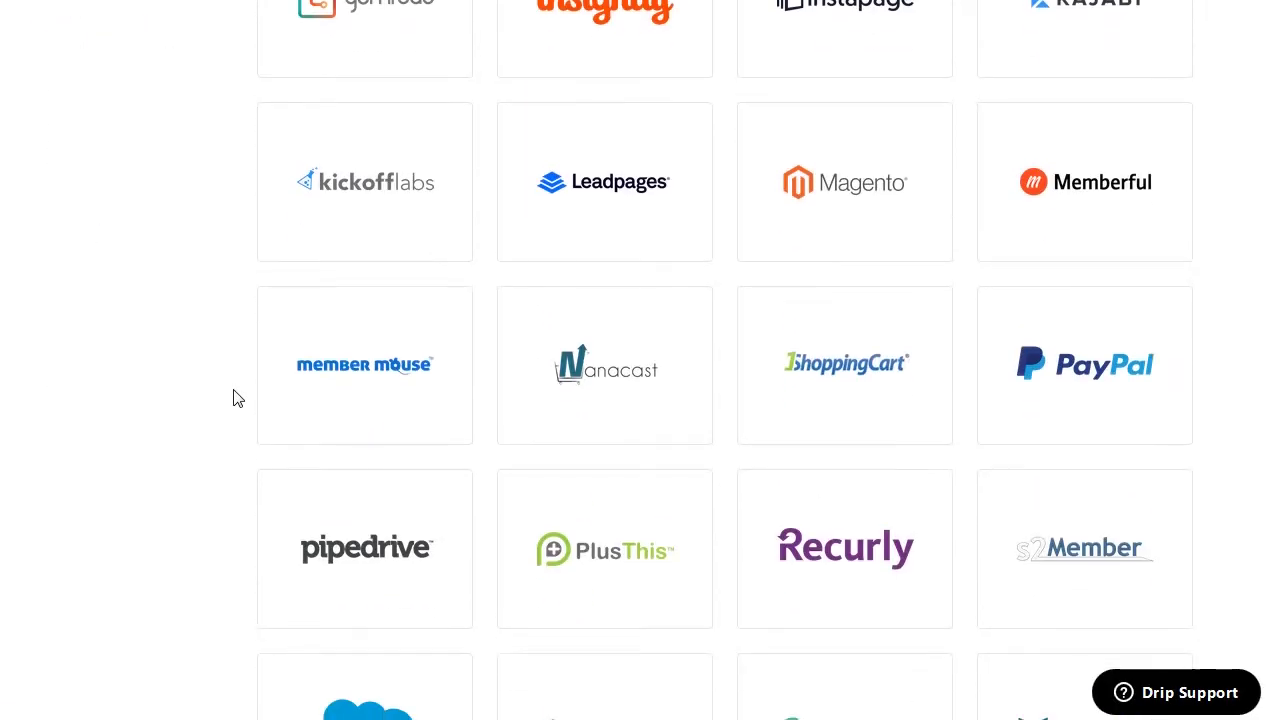
pyautogui.click(783, 368)
pyautogui.scroll(-3, 784, 362)
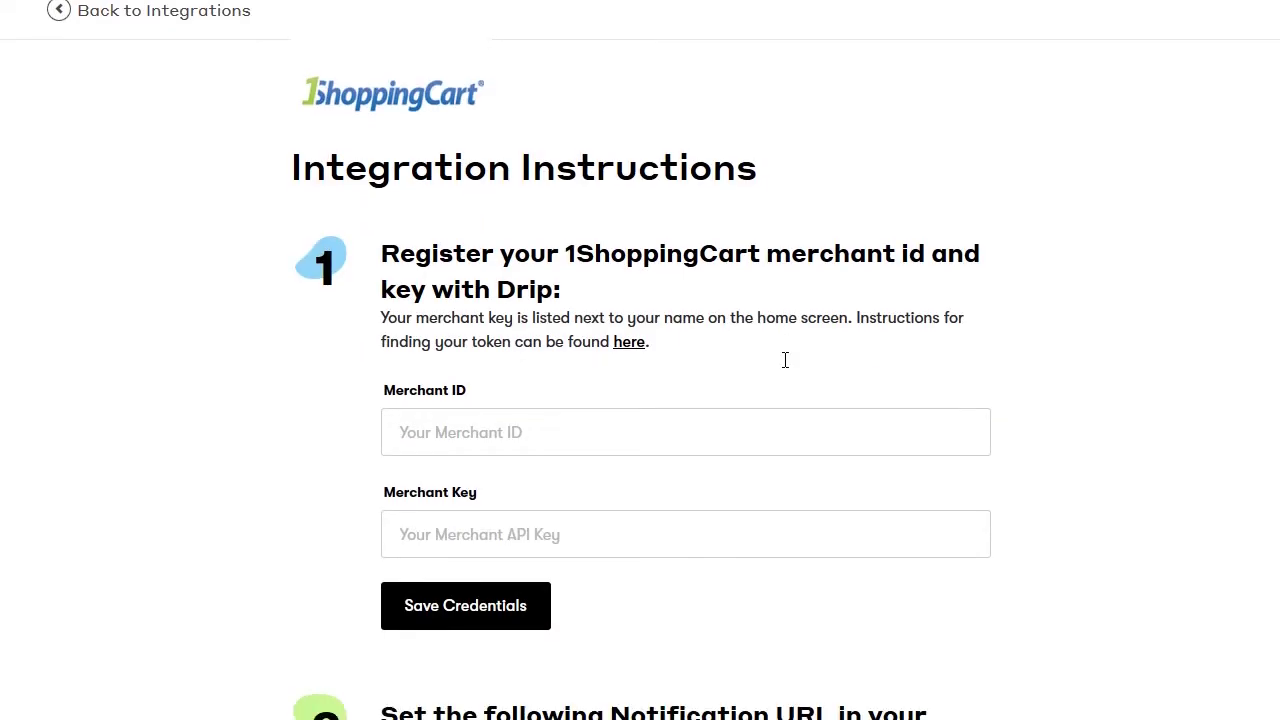
pyautogui.scroll(-2, 785, 362)
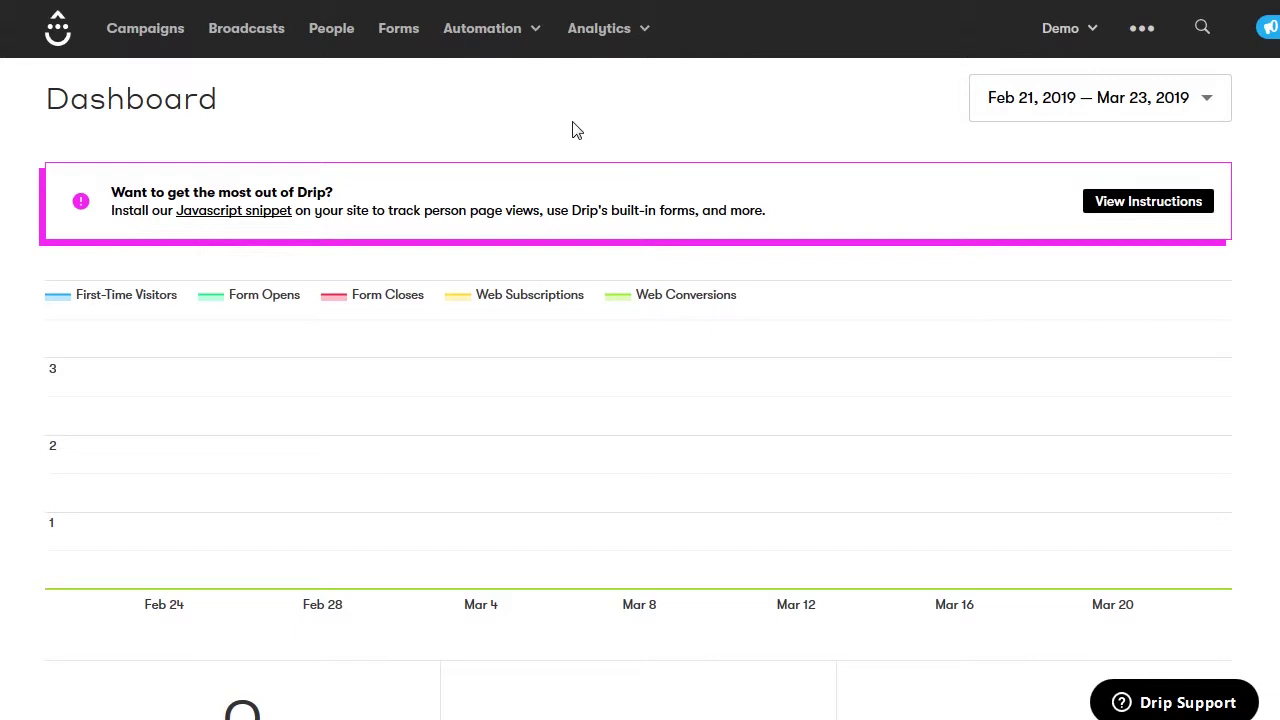
# Create a new Text/HTML Builder broadcast named 'Demo Broadcast'
pyautogui.click(252, 35)
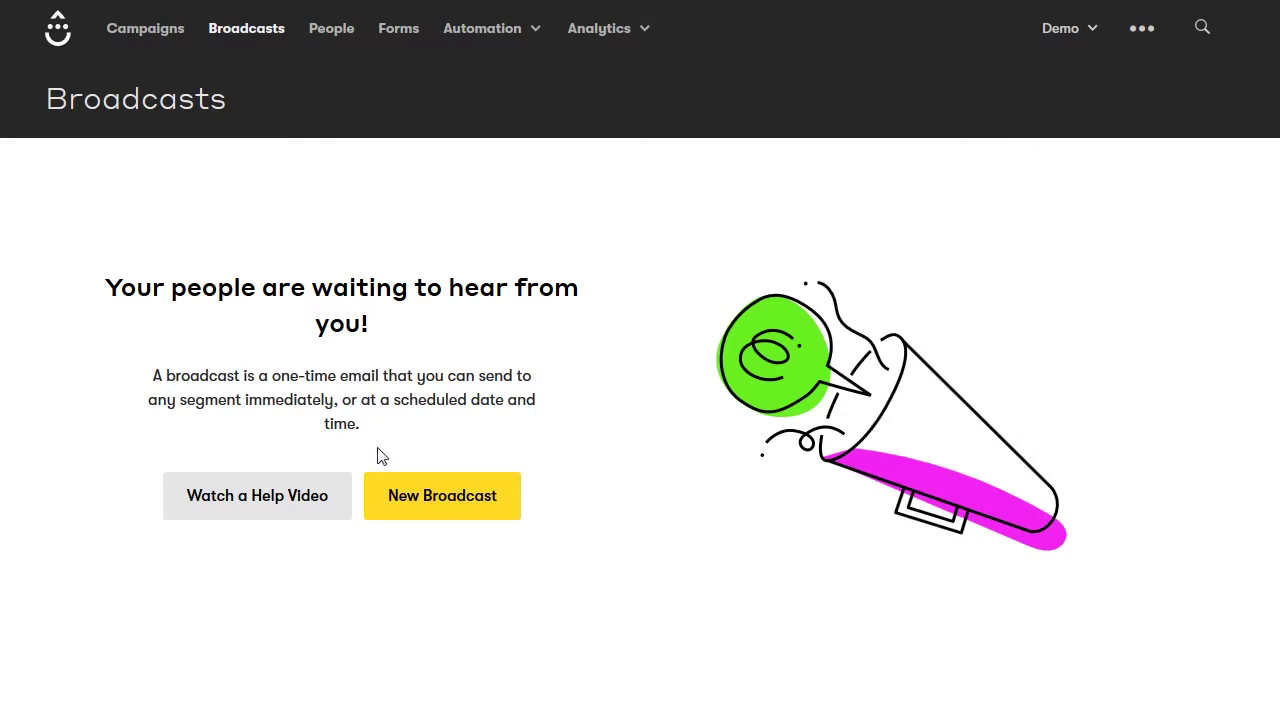
pyautogui.click(430, 503)
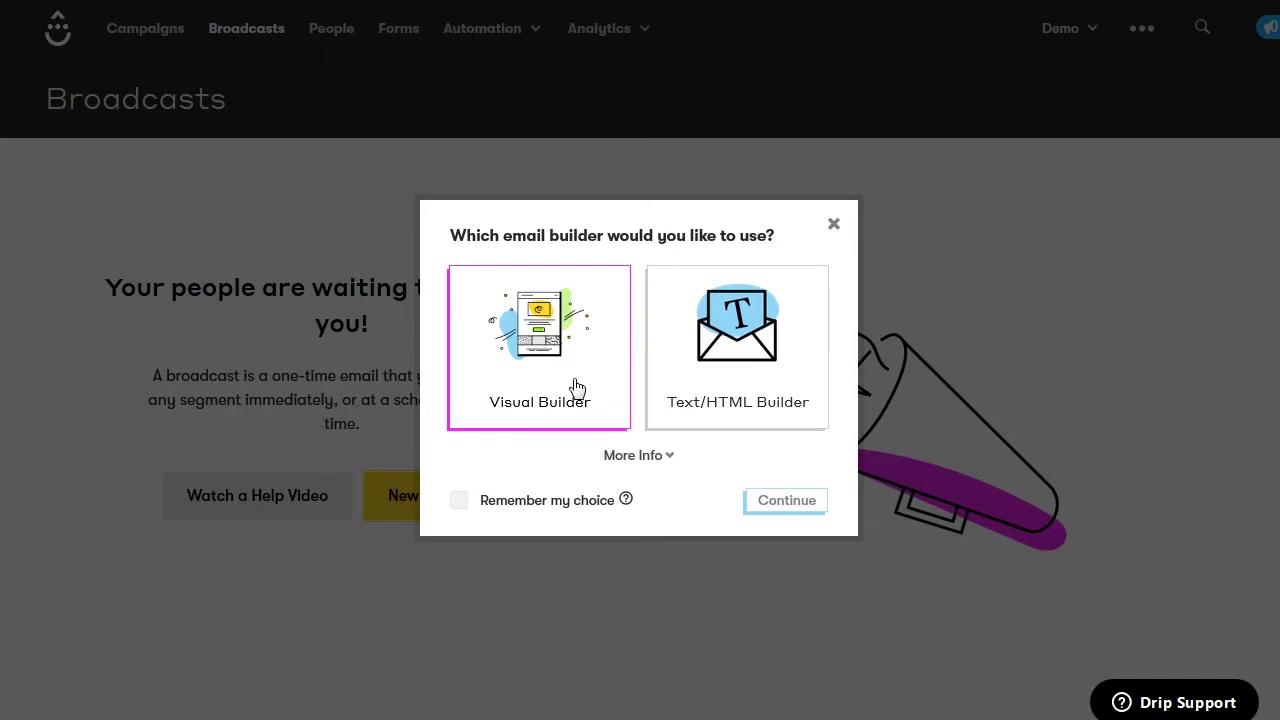
pyautogui.click(737, 370)
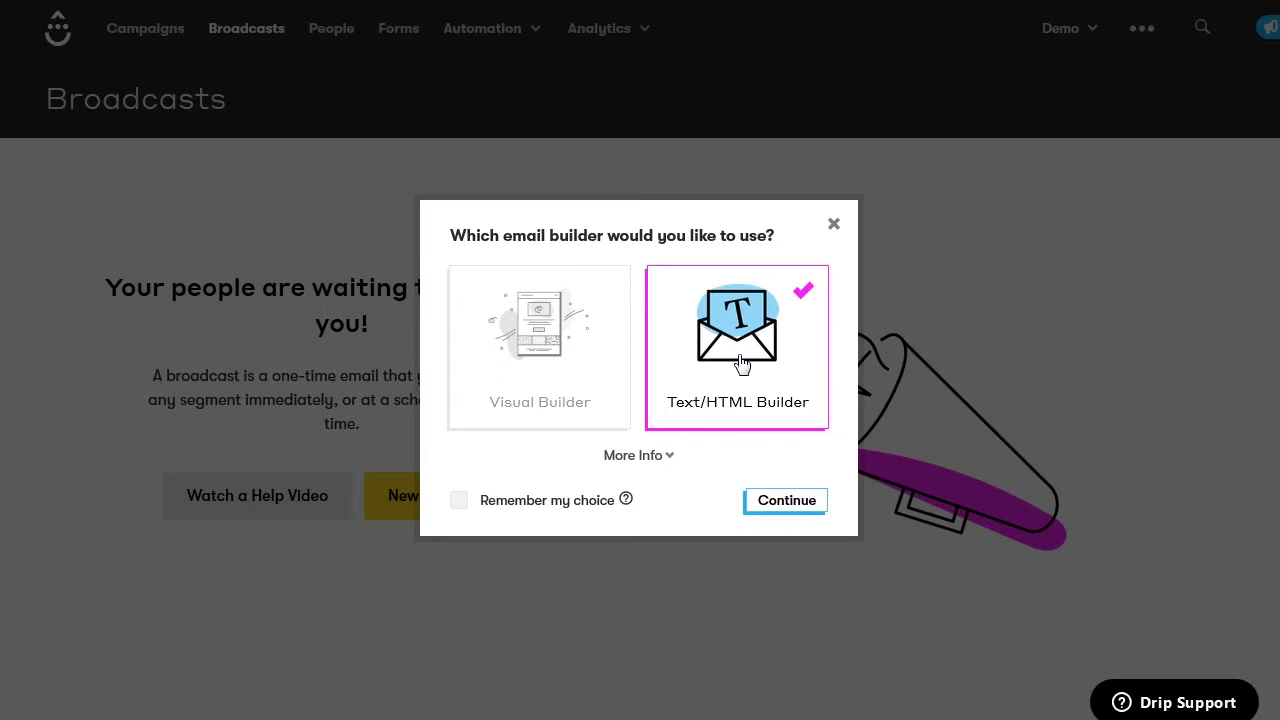
pyautogui.click(787, 501)
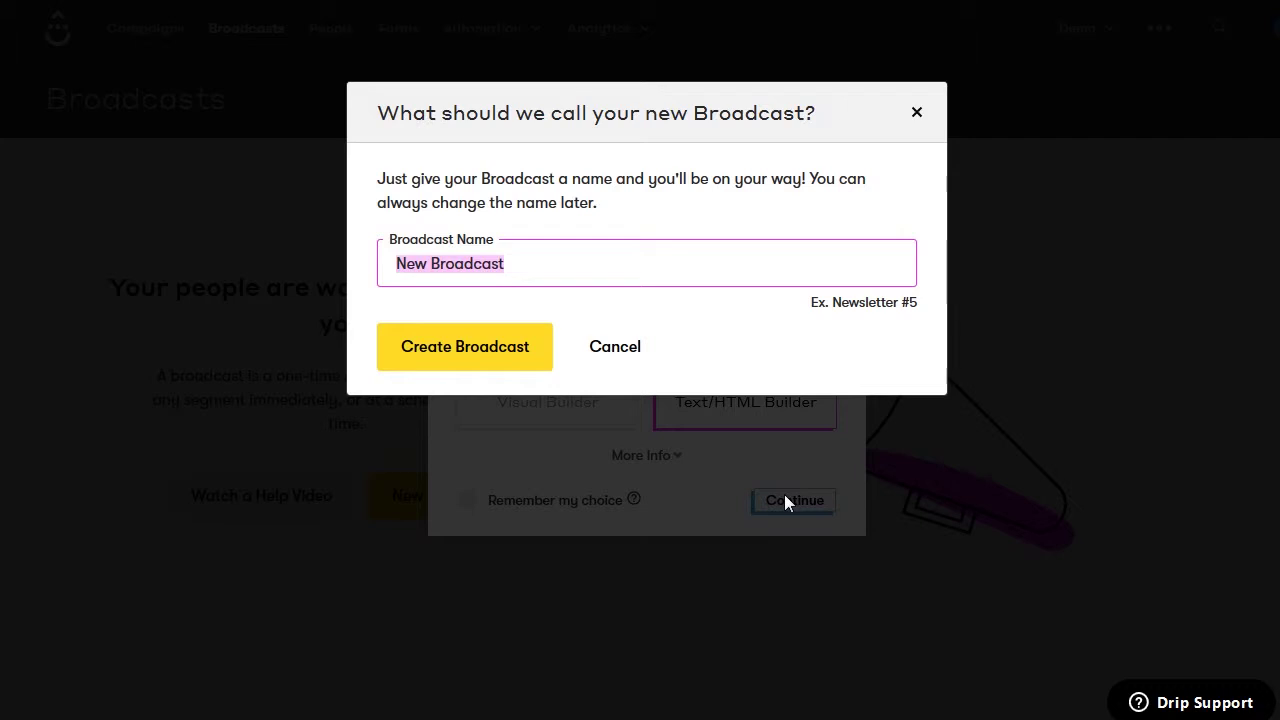
pyautogui.write('D')
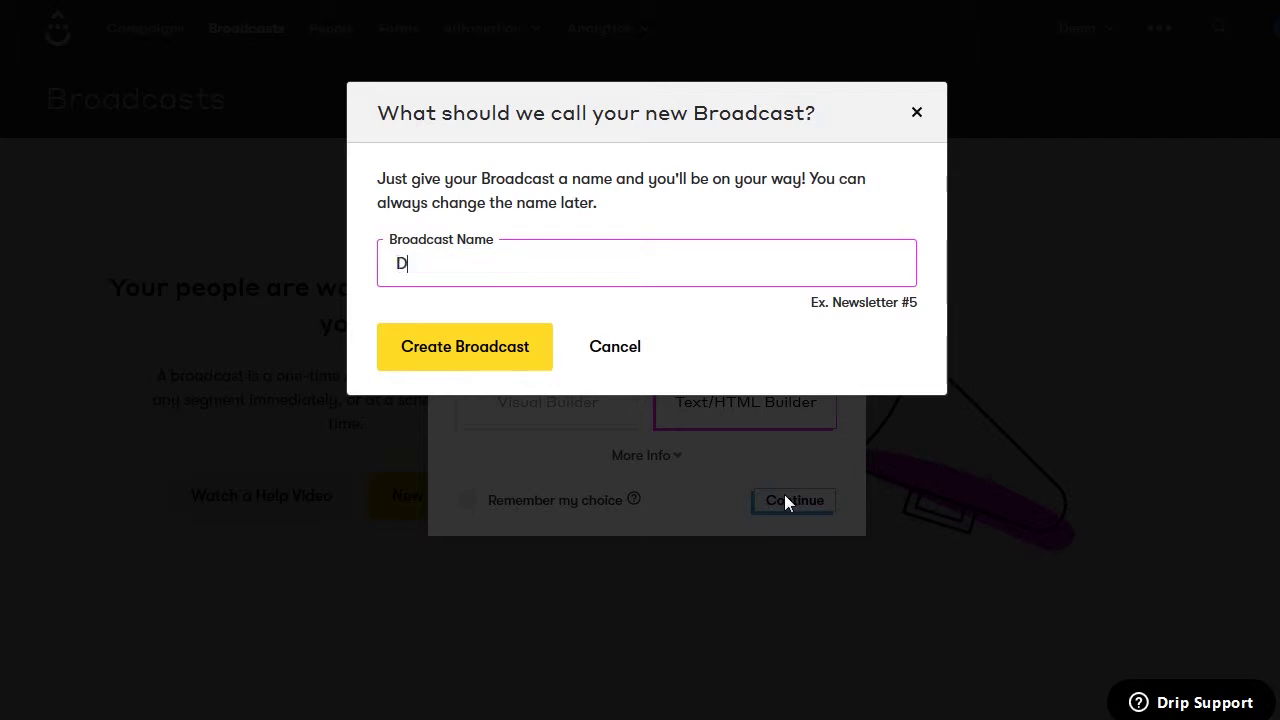
pyautogui.write('emo Broadcast')
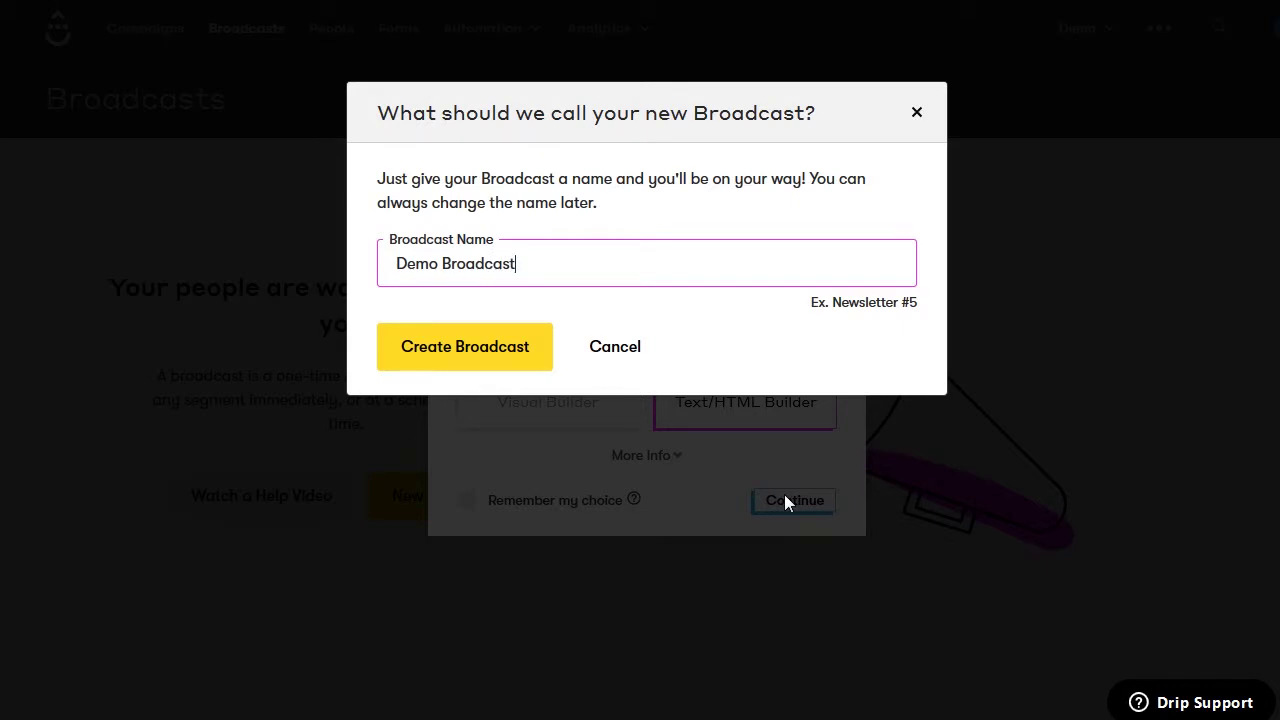
pyautogui.click(490, 365)
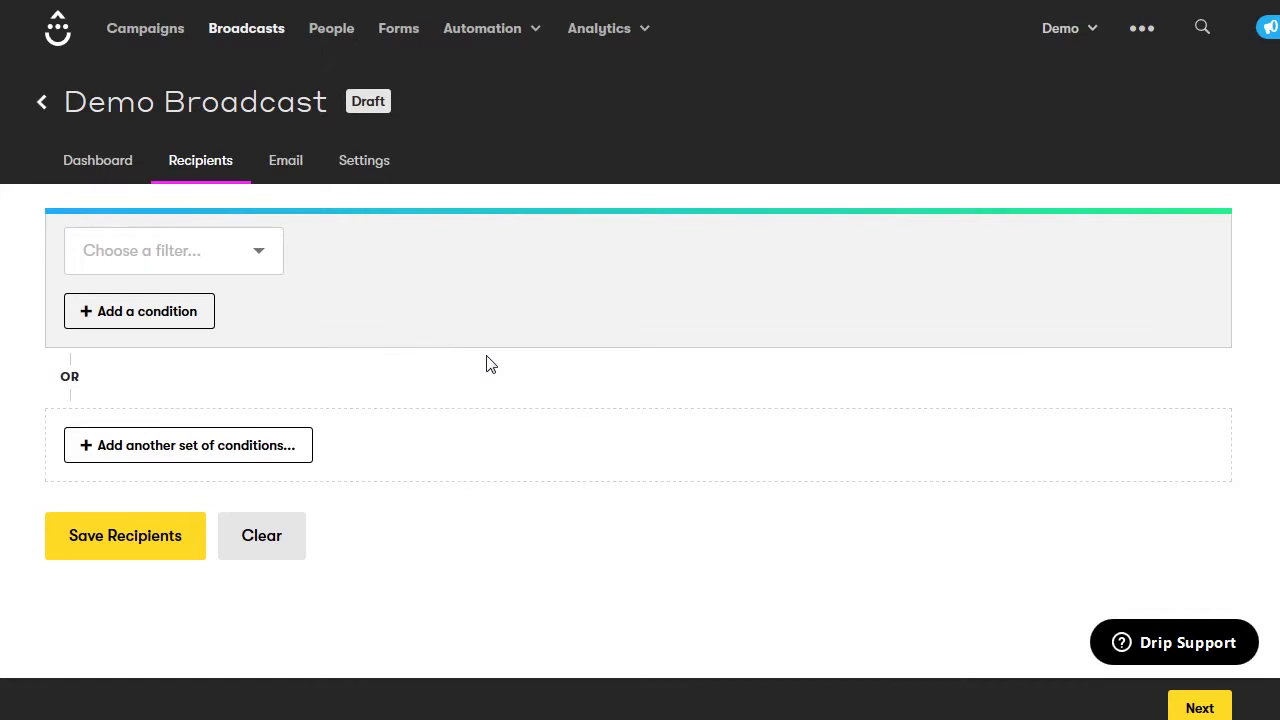
# Browse the recipient filter list without choosing one, then go to the broadcast's Email editor
pyautogui.click(272, 262)
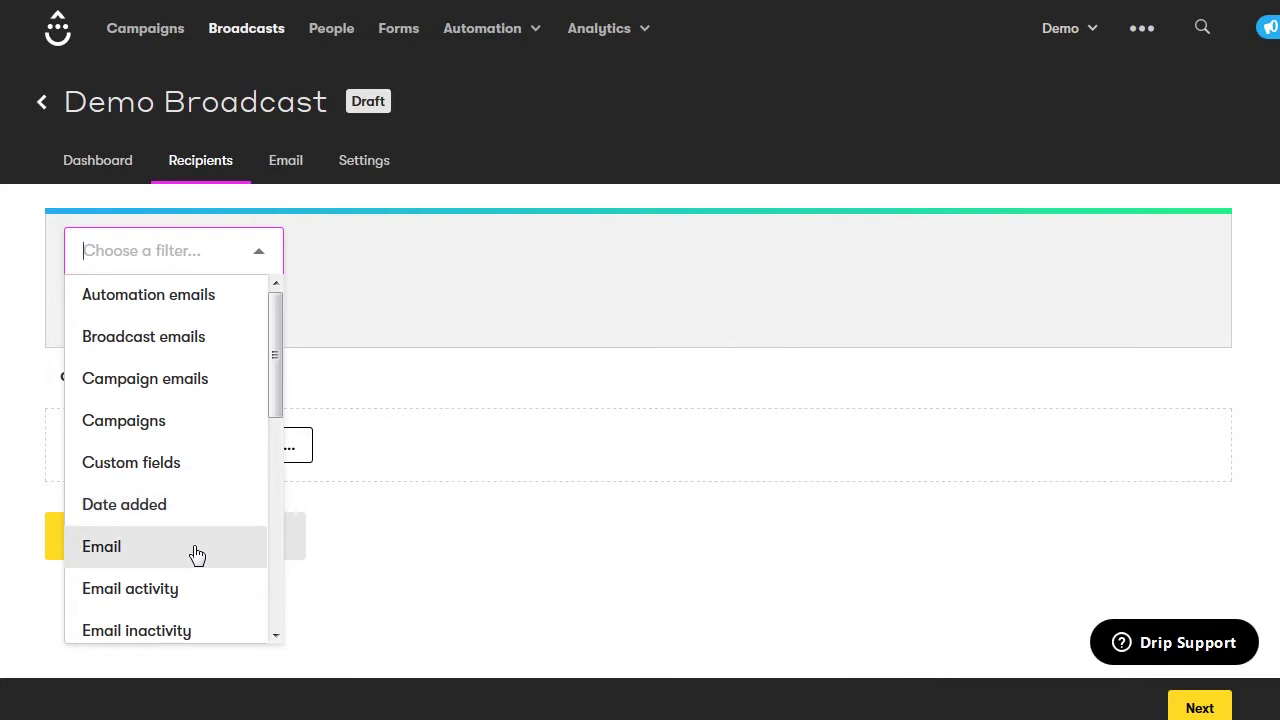
pyautogui.scroll(-3, 191, 592)
pyautogui.scroll(-2, 191, 592)
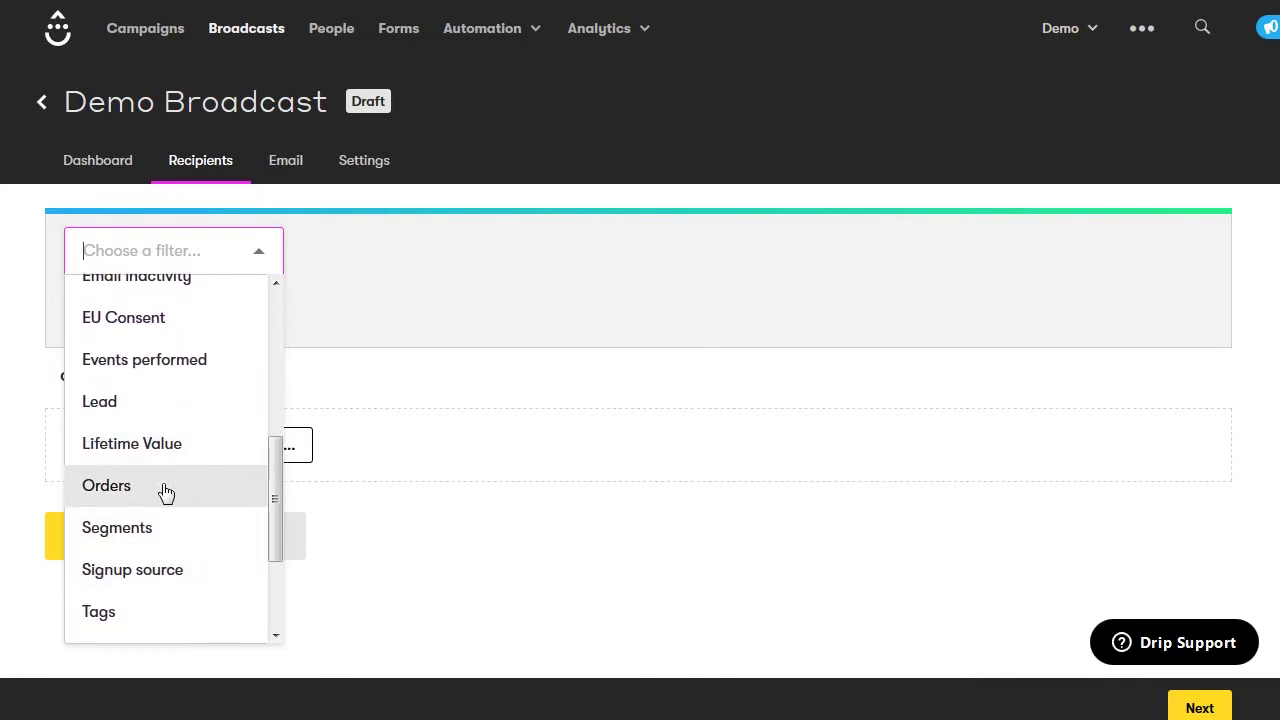
pyautogui.scroll(-2, 189, 576)
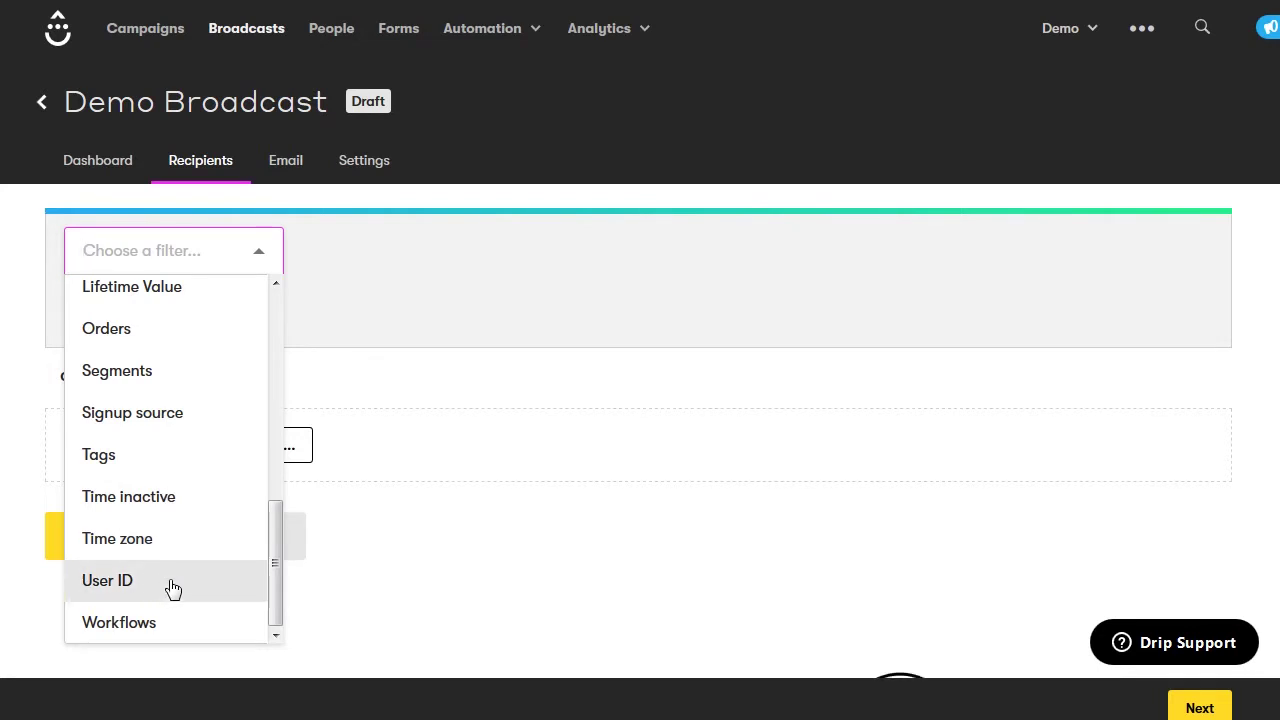
pyautogui.click(357, 533)
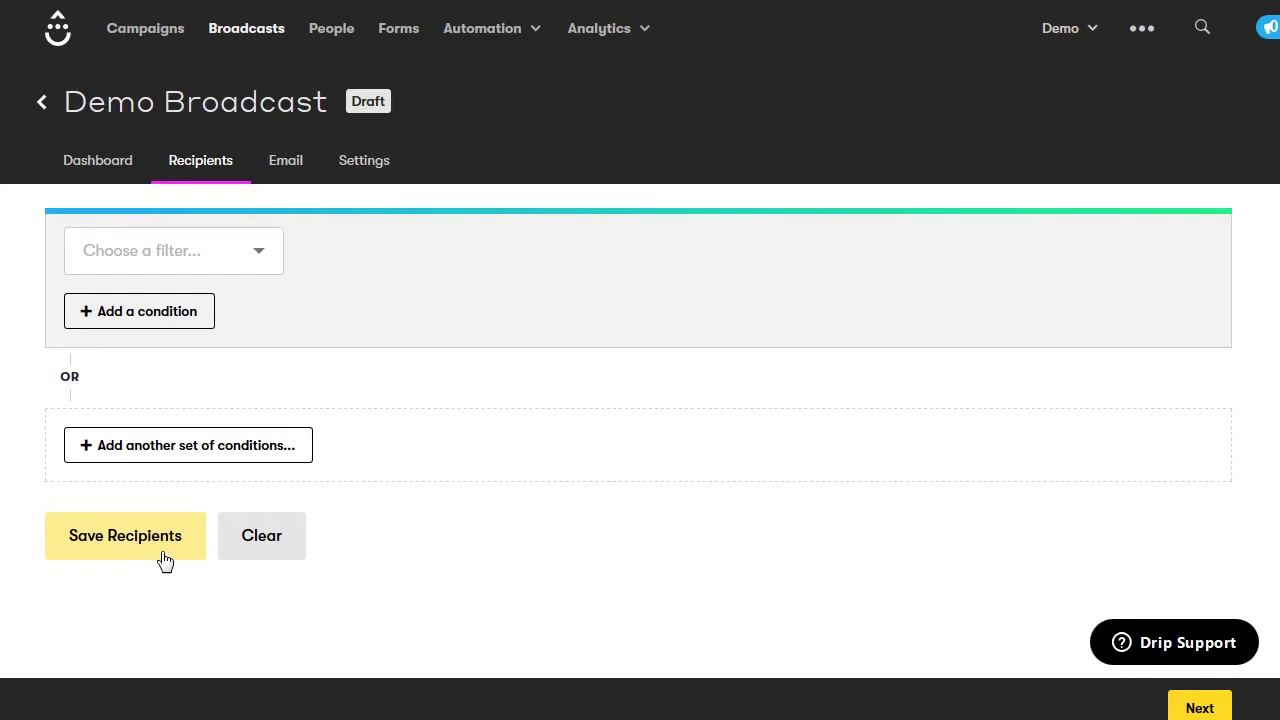
pyautogui.click(292, 175)
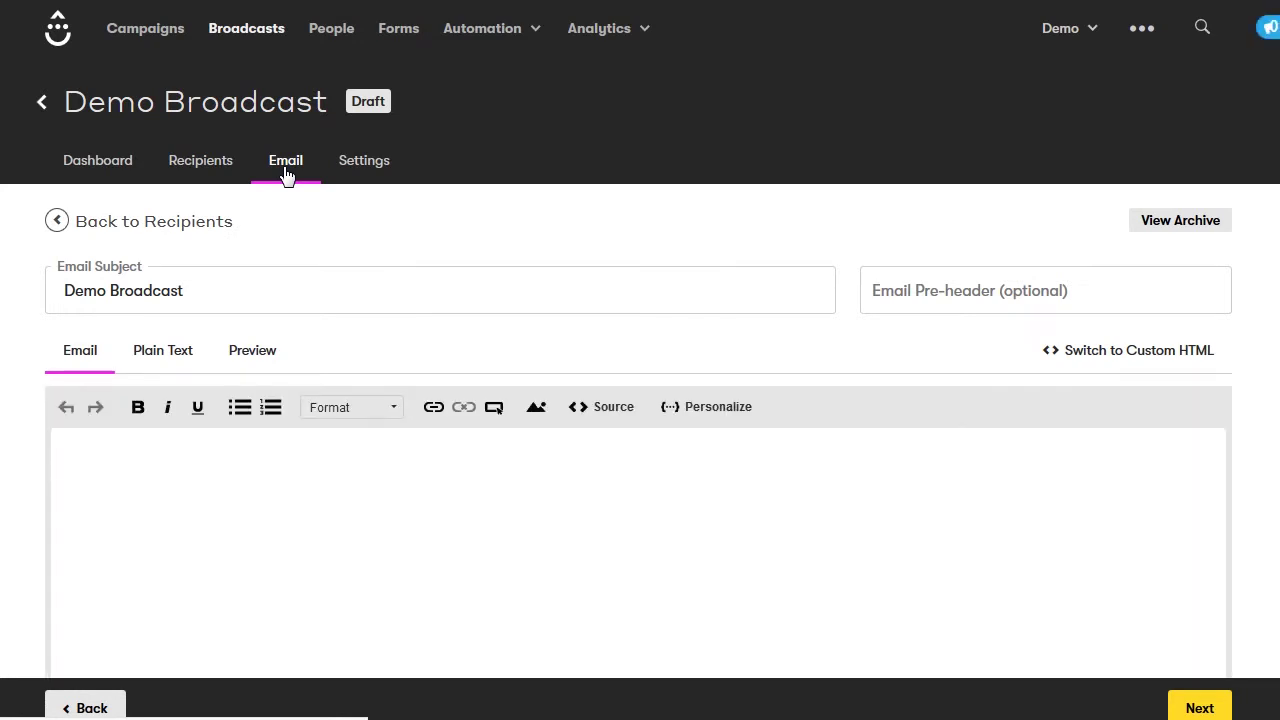
# Replace the email subject 'Demo Broadcast' with 'Hello Everyone!!'
pyautogui.click(209, 291)
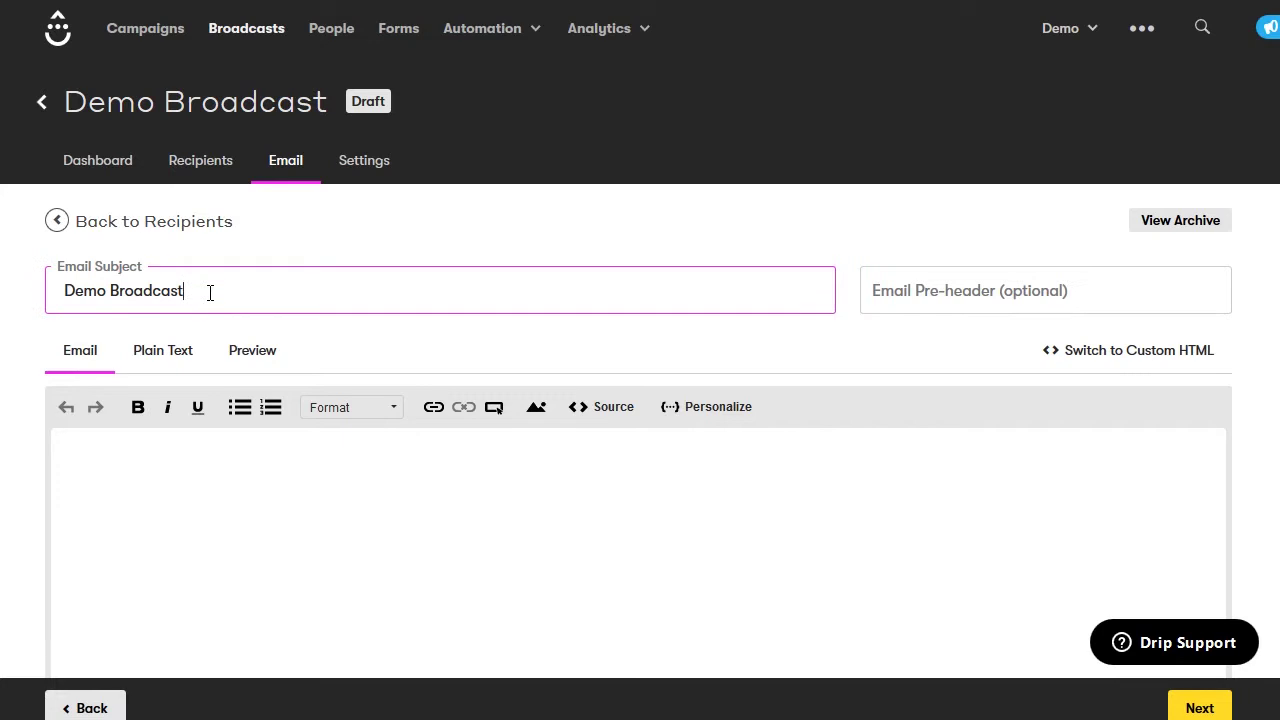
pyautogui.tripleClick(210, 292)
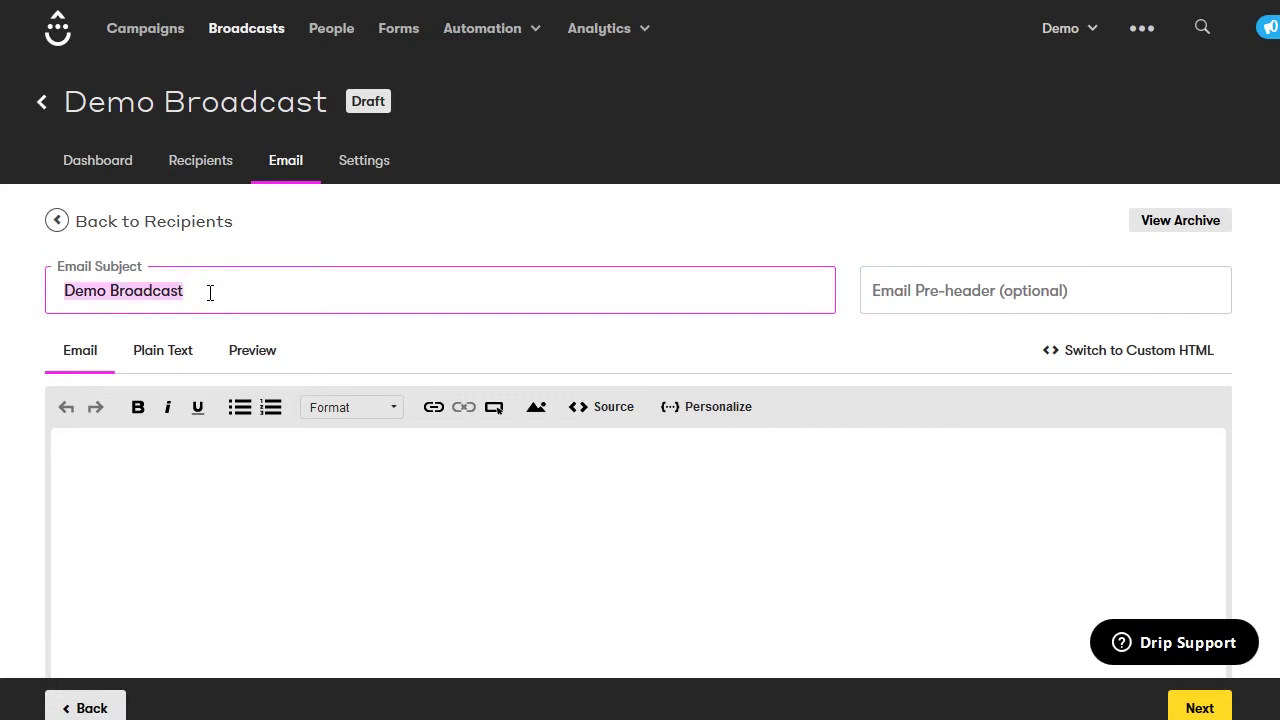
pyautogui.write('Hello Everyone!!')
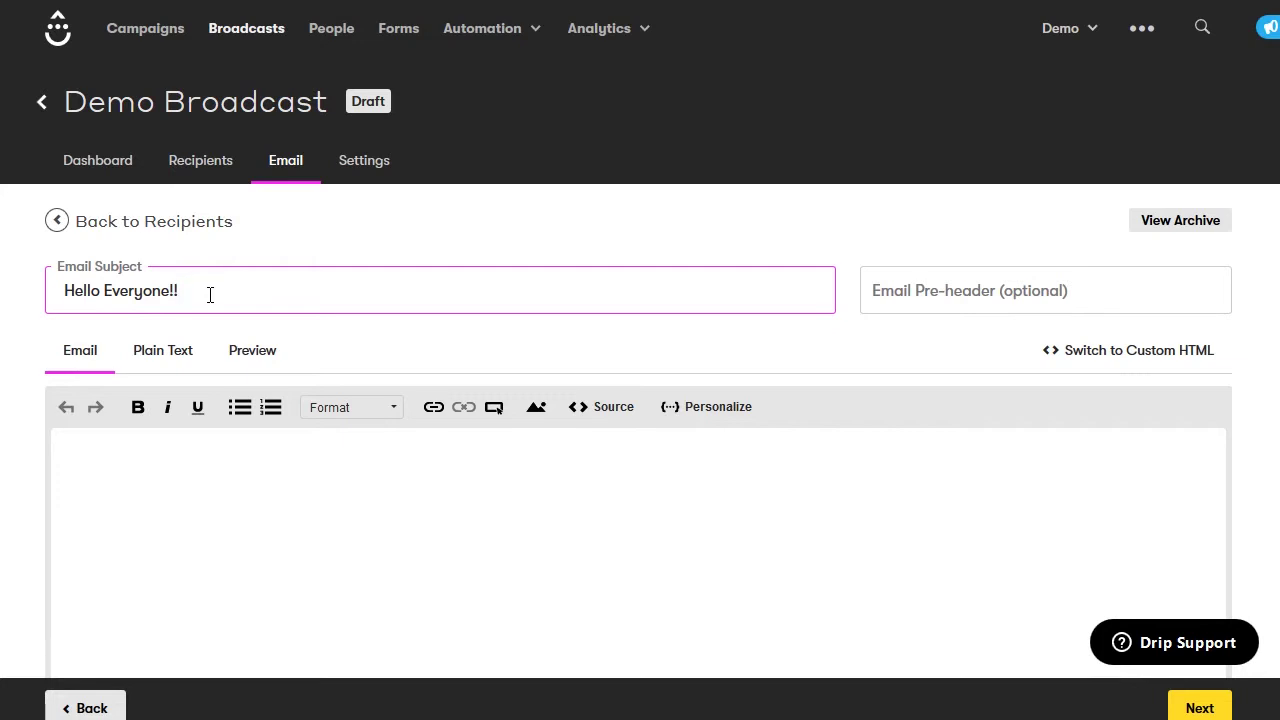
# Paste two paragraphs of Bacon ipsum placeholder text into the email body
pyautogui.moveTo(940, 286)
pyautogui.click(388, 480)
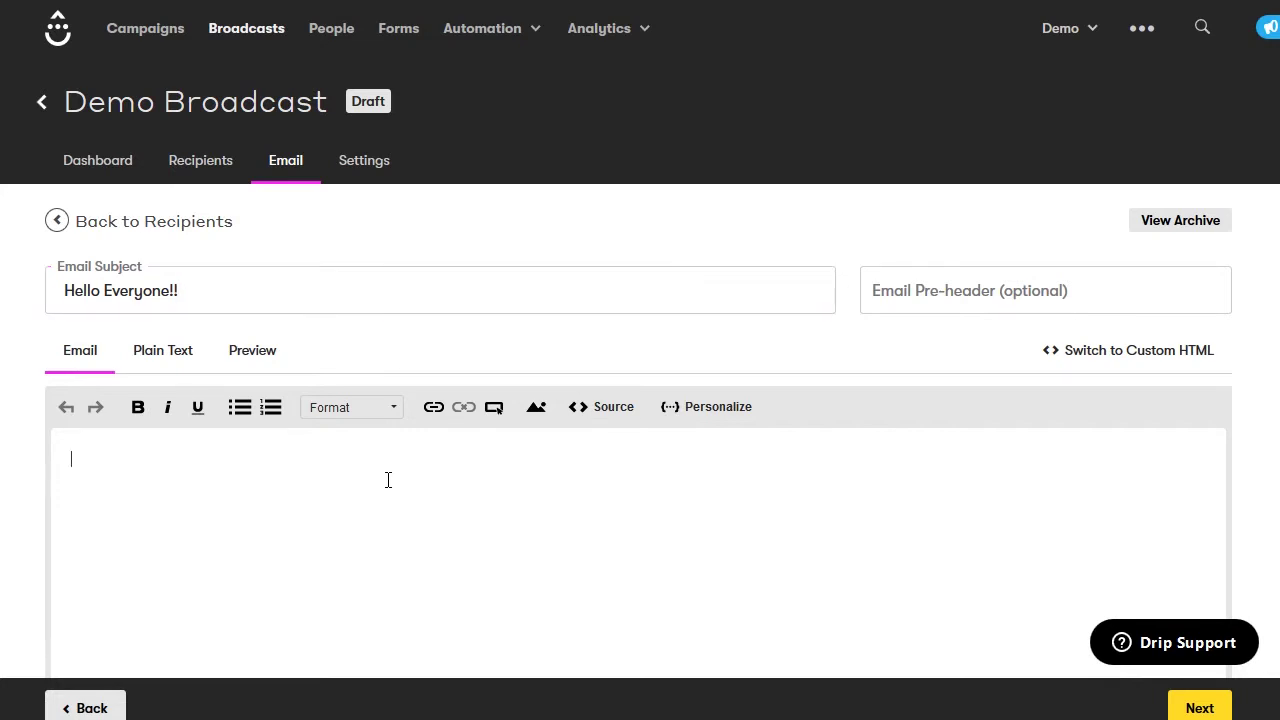
pyautogui.scroll(-3, 388, 480)
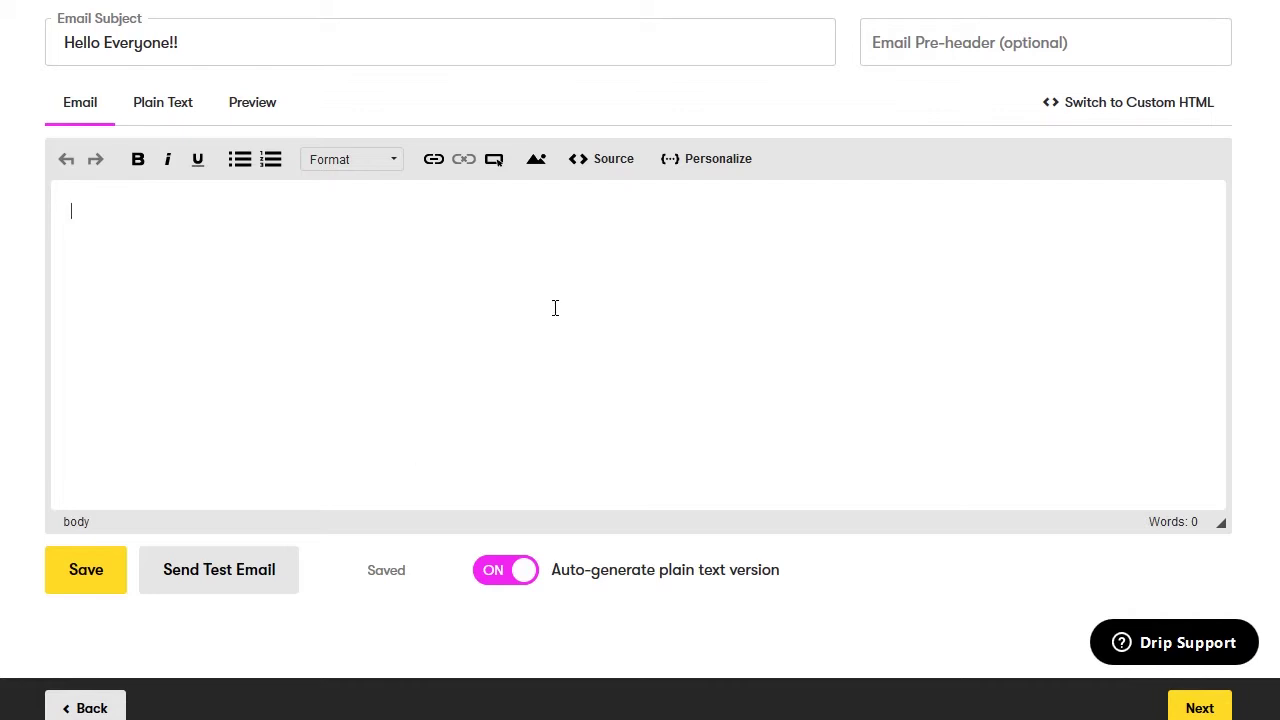
pyautogui.write('Bacon ipsum dolor amet proident chuck short loin ullamco pork loin tail pastrami. Exercitation ut hamburger ipsum dolore pork pancetta ex tri-tip eiusmod elit ball tip biltong veniam burgdoggen. Bacon beef ribs chuck, in consequat pariatur pastrami shoulder landjaeger in salami aliqua shankle cupidatat prosciutto. Burgdoggen tongue laboris minim. Sausage ipsum duis, quis shoulder shankle voluptate fatback in cillum elit culpa chicken nisi rump. Ribeye cupim ipsum landjaeger in andouille, alcatra enim veniam bresaola. Elit ribeye tail doner meatloaf eu. Kevin anim nisi, turkey nostrud dolore jowl tri-tip fatback drumstick consequat porchetta fugiat. In short loin corned beef ball tip, pork belly porchetta fugiat rump capicola ea. Reprehenderit in tail eiusmod.')
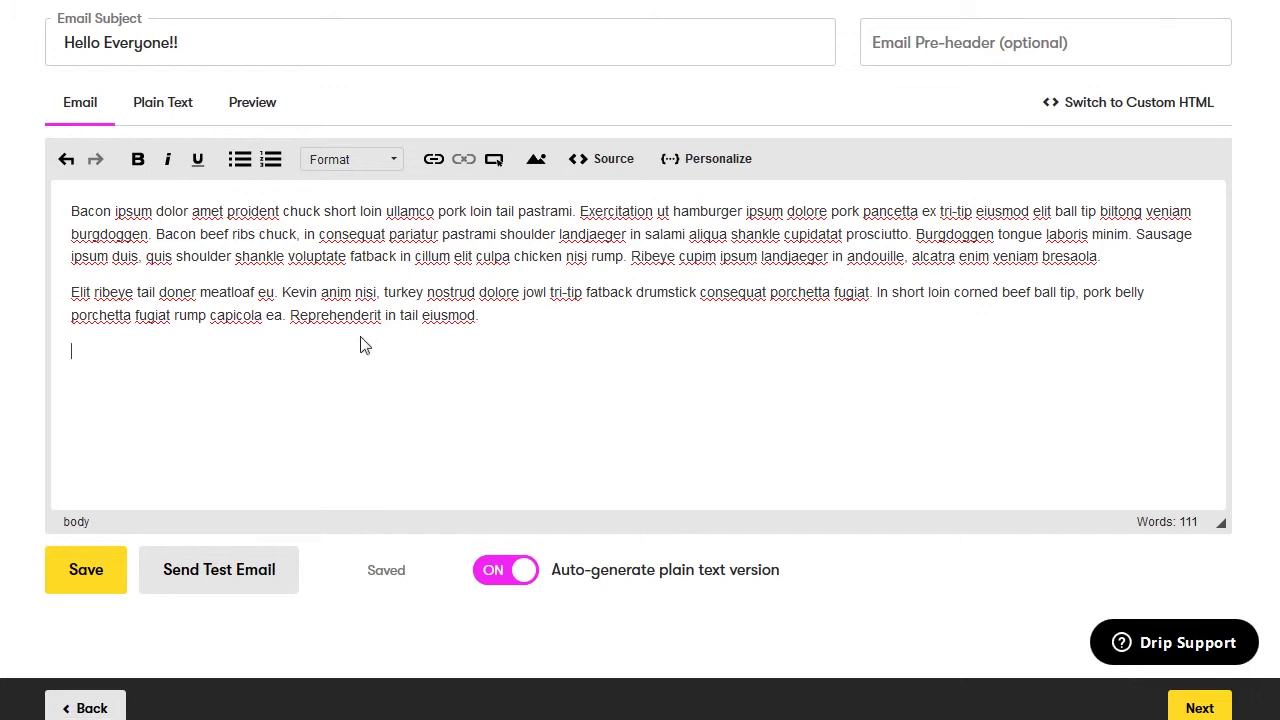
pyautogui.doubleClick(245, 258)
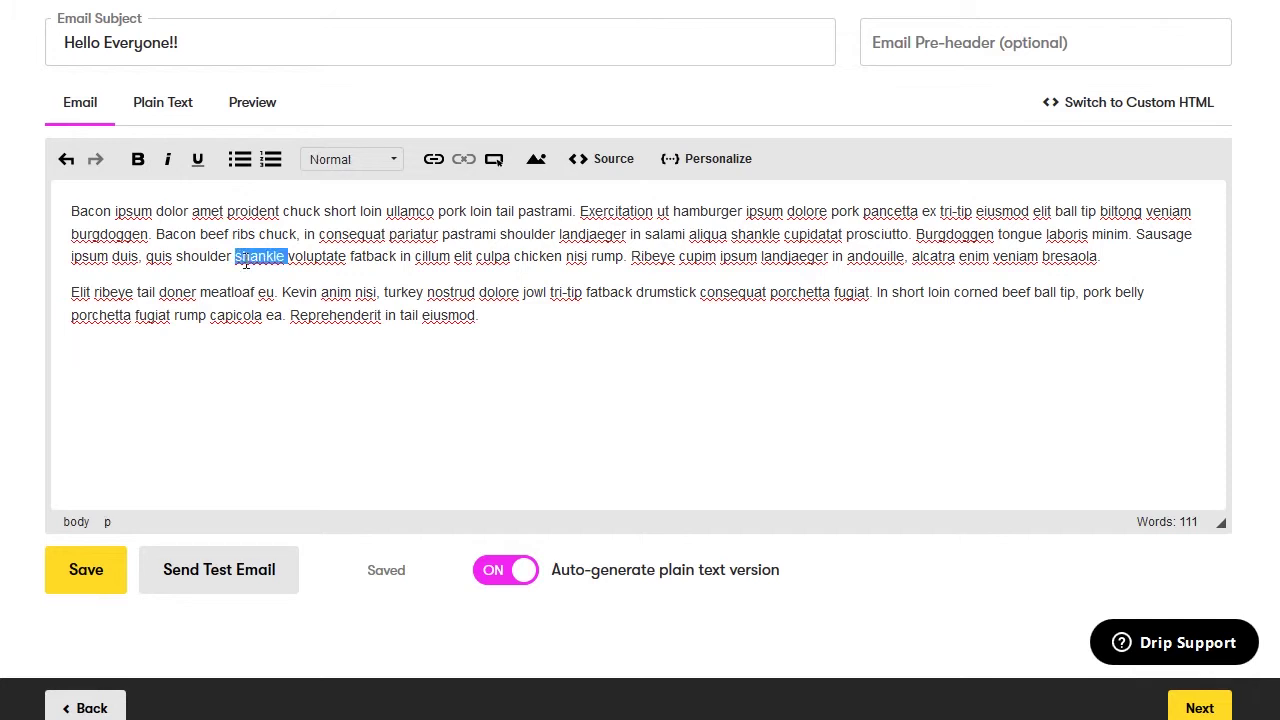
pyautogui.click(434, 170)
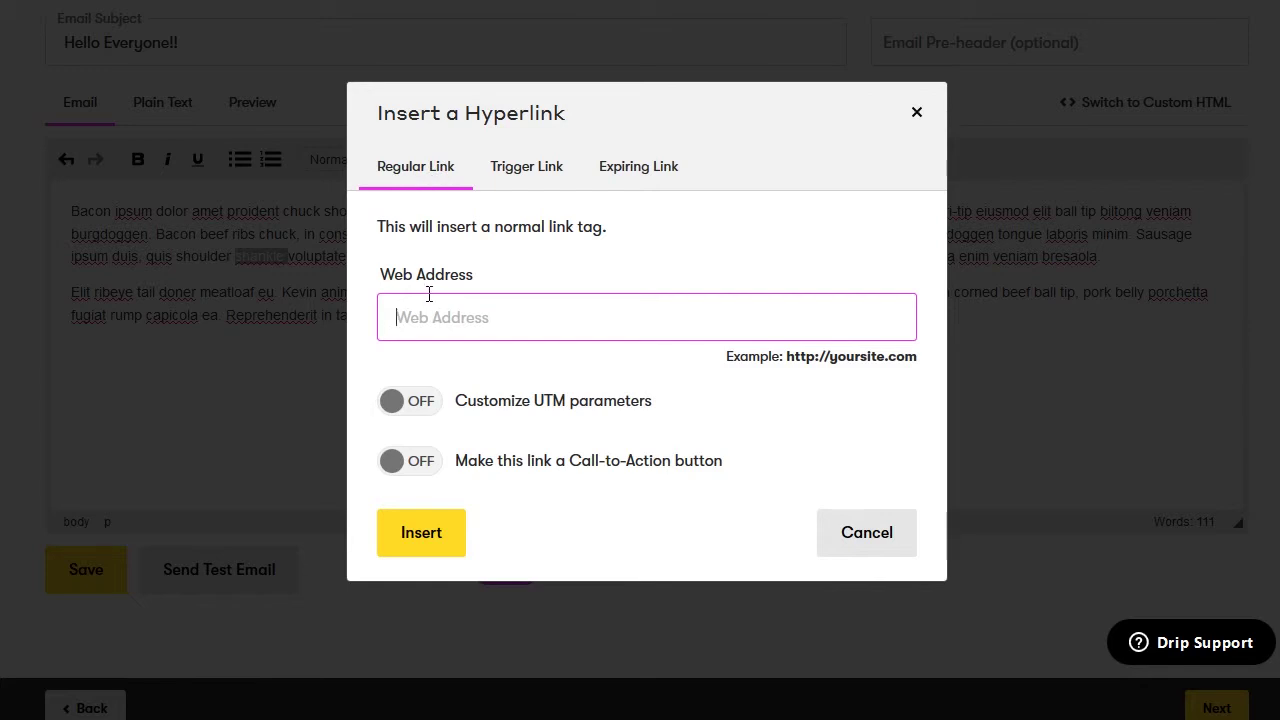
pyautogui.write('https://www.google.com/')
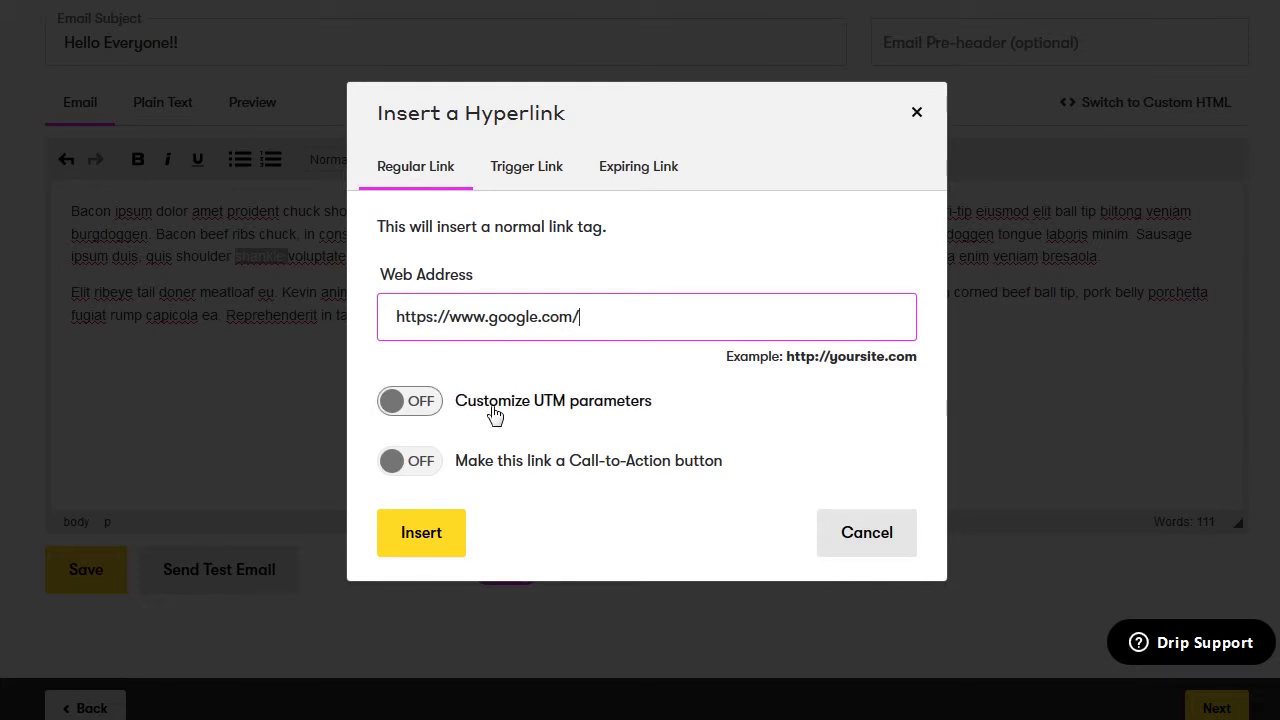
pyautogui.moveTo(560, 424)
pyautogui.moveTo(475, 465)
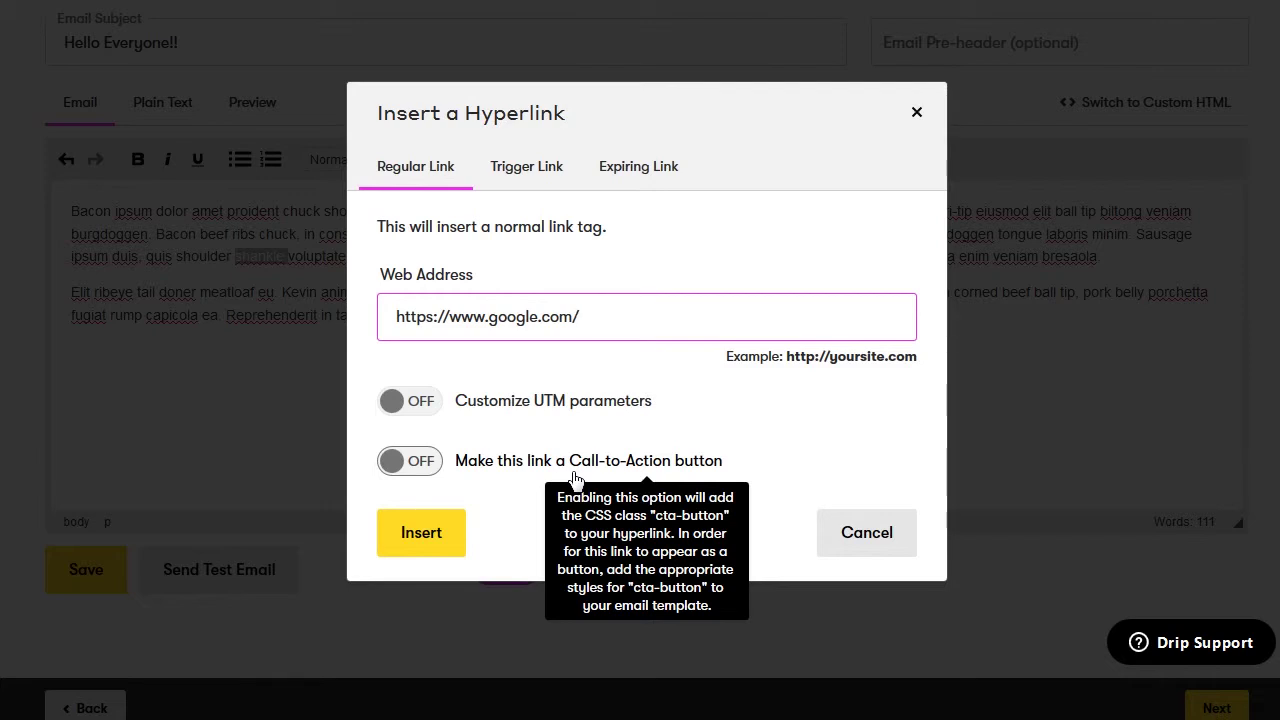
pyautogui.click(425, 540)
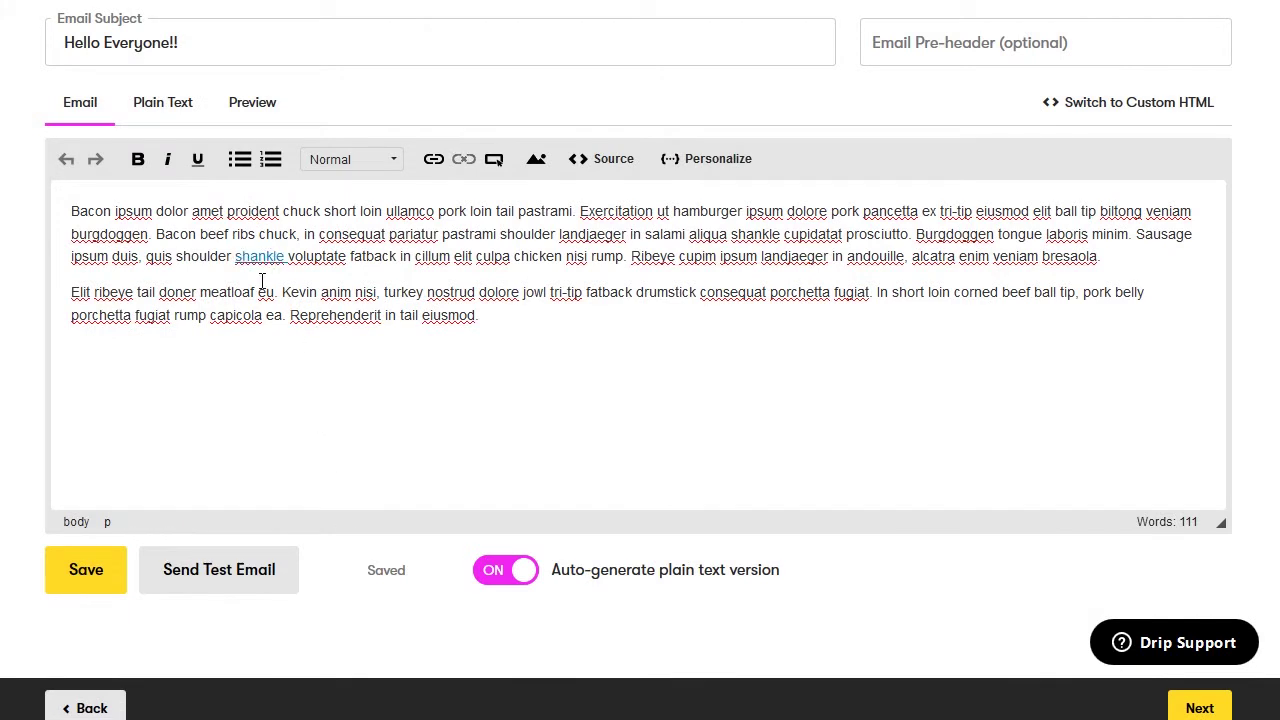
# Review the email's plain-text version and scroll through its preview
pyautogui.click(184, 114)
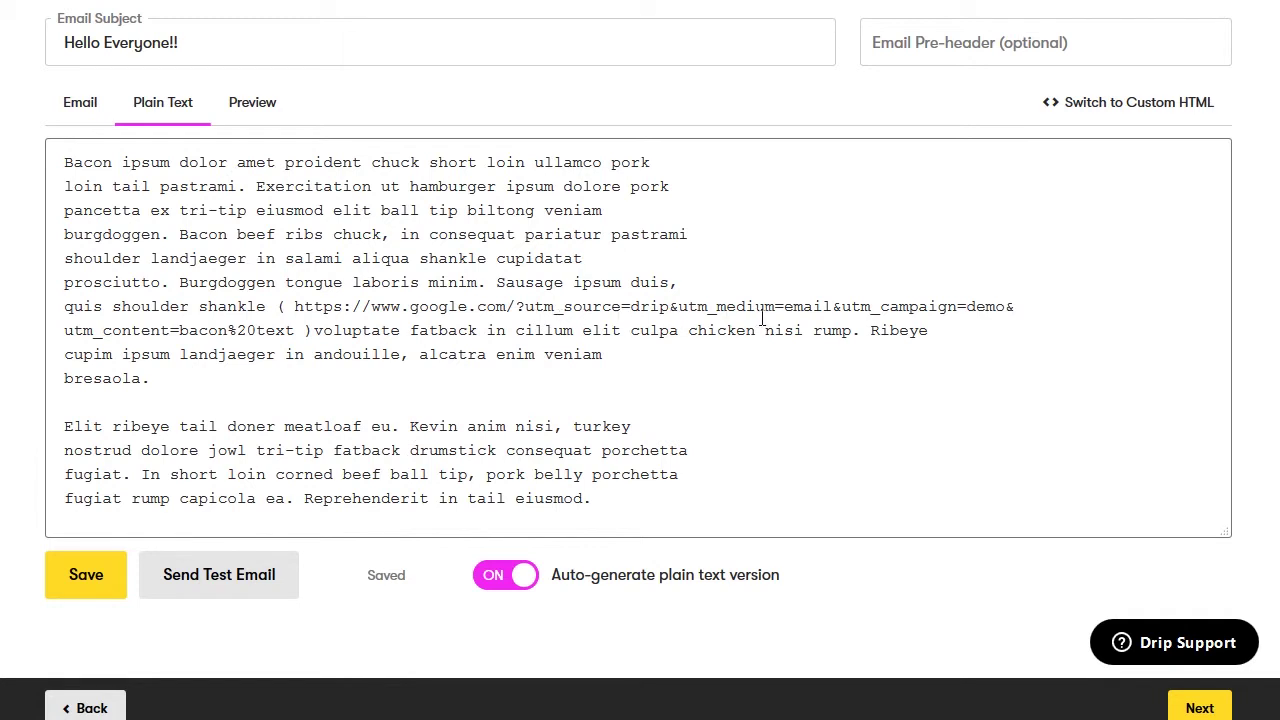
pyautogui.click(268, 110)
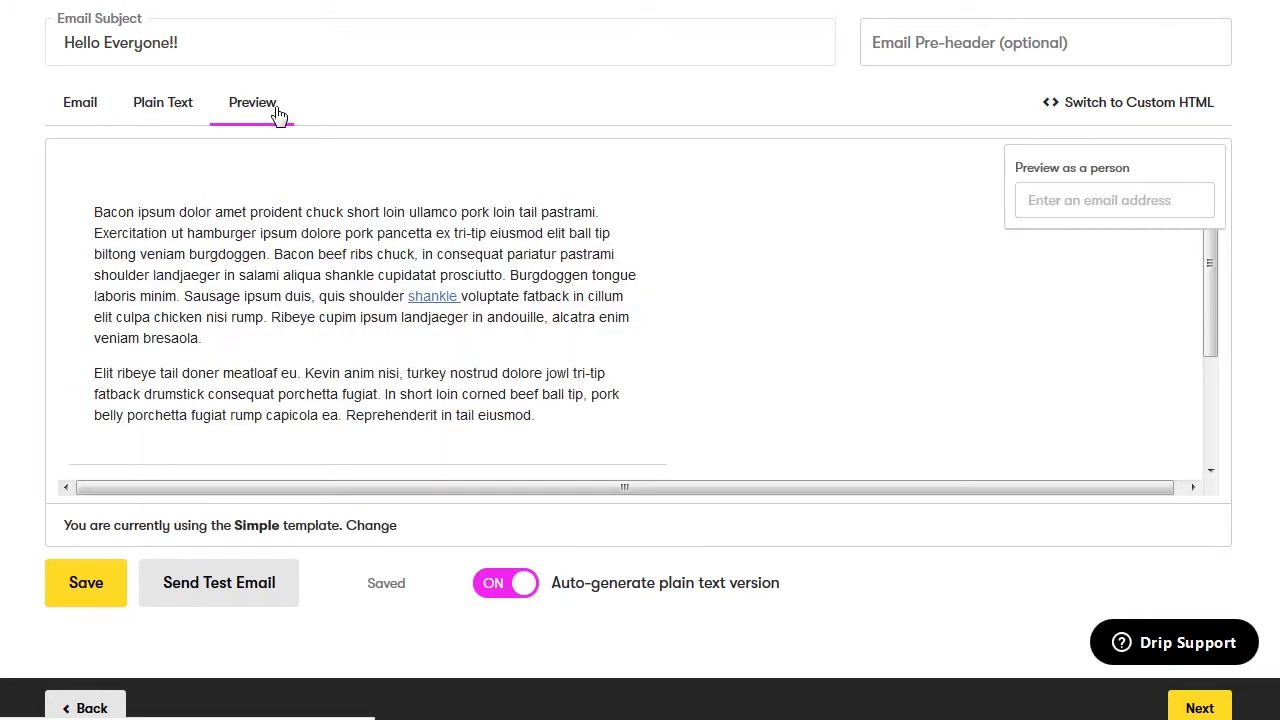
pyautogui.scroll(-1, 372, 252)
pyautogui.scroll(-1, 372, 252)
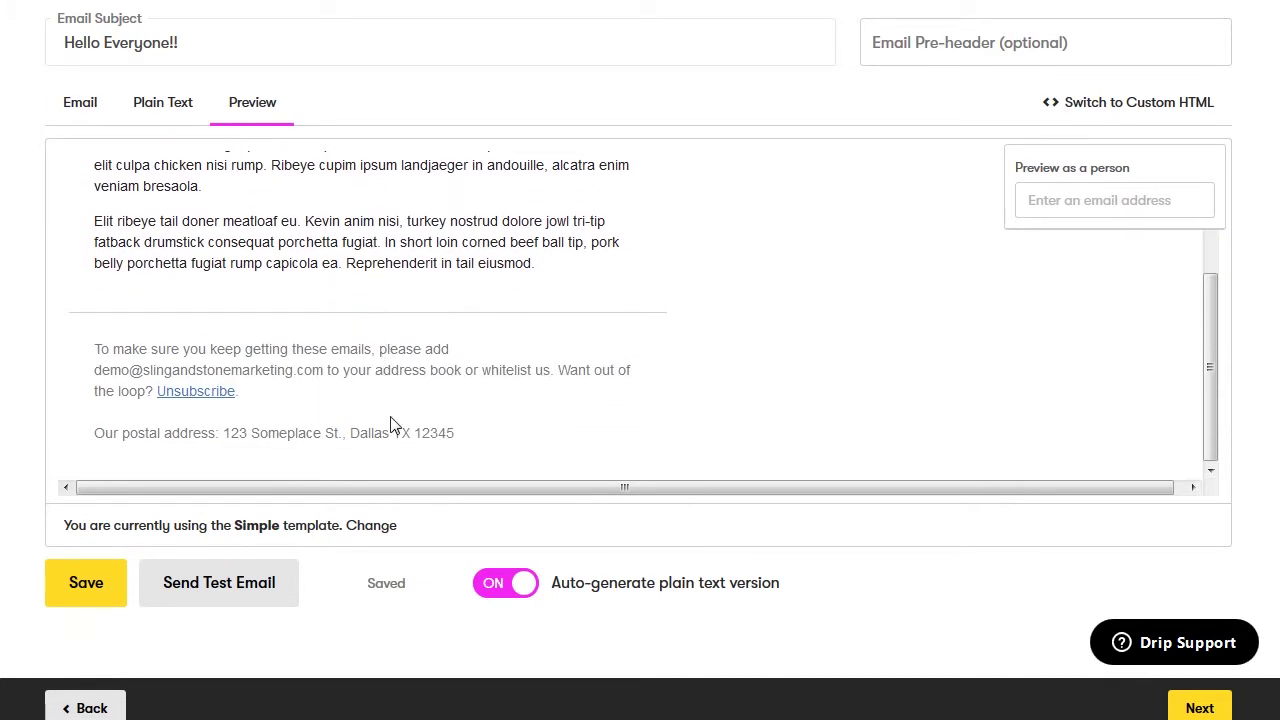
pyautogui.scroll(3, 392, 425)
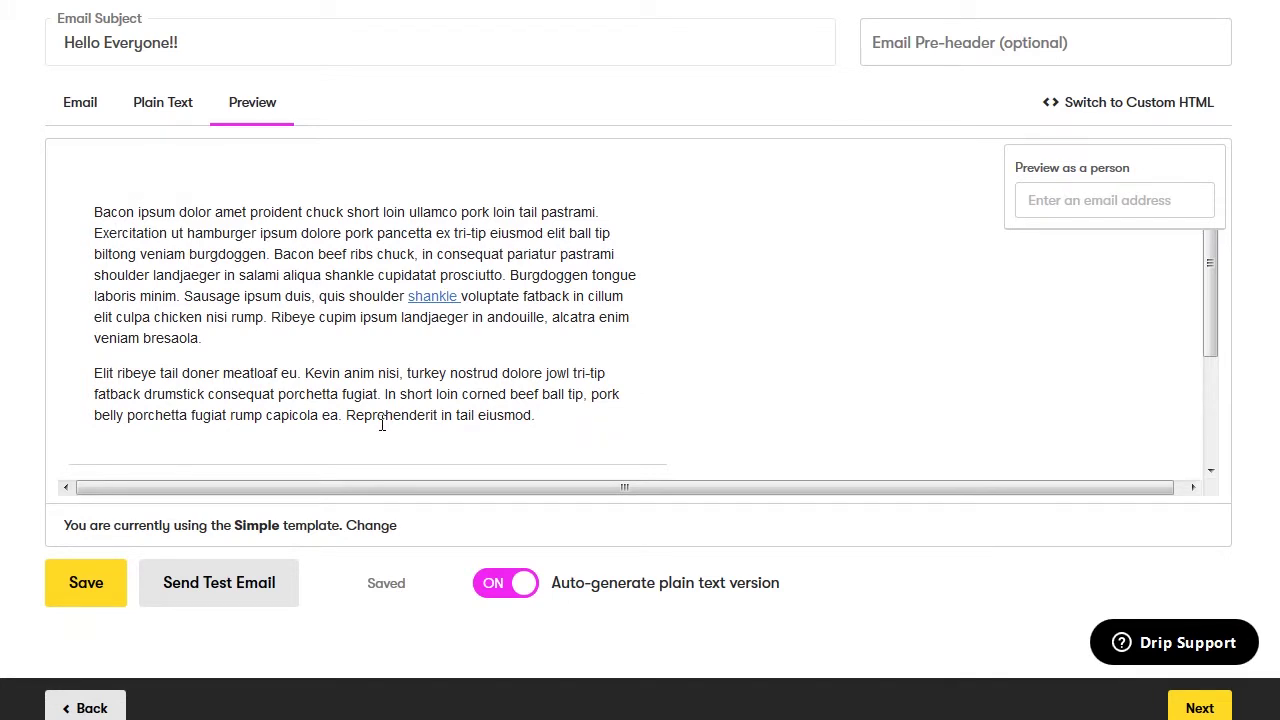
# Save the broadcast email and go to the broadcast's Settings page
pyautogui.click(78, 584)
pyautogui.click(80, 584)
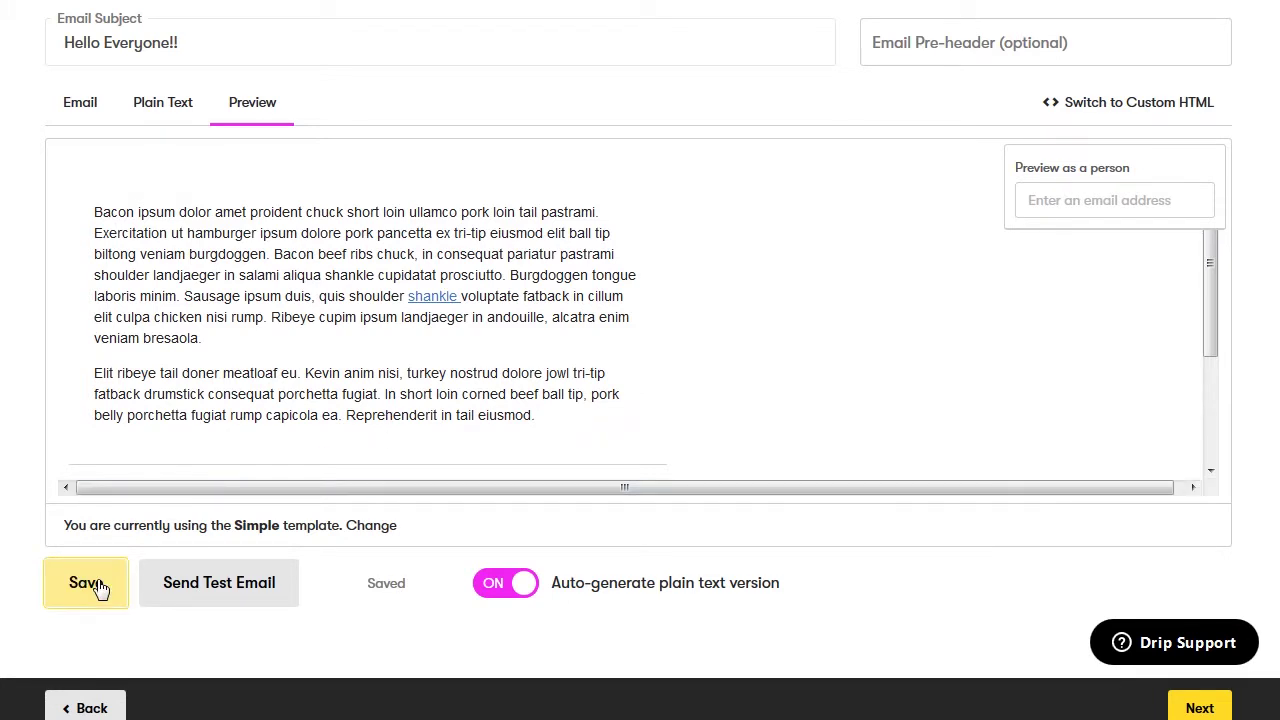
pyautogui.click(387, 175)
pyautogui.scroll(-2, 387, 175)
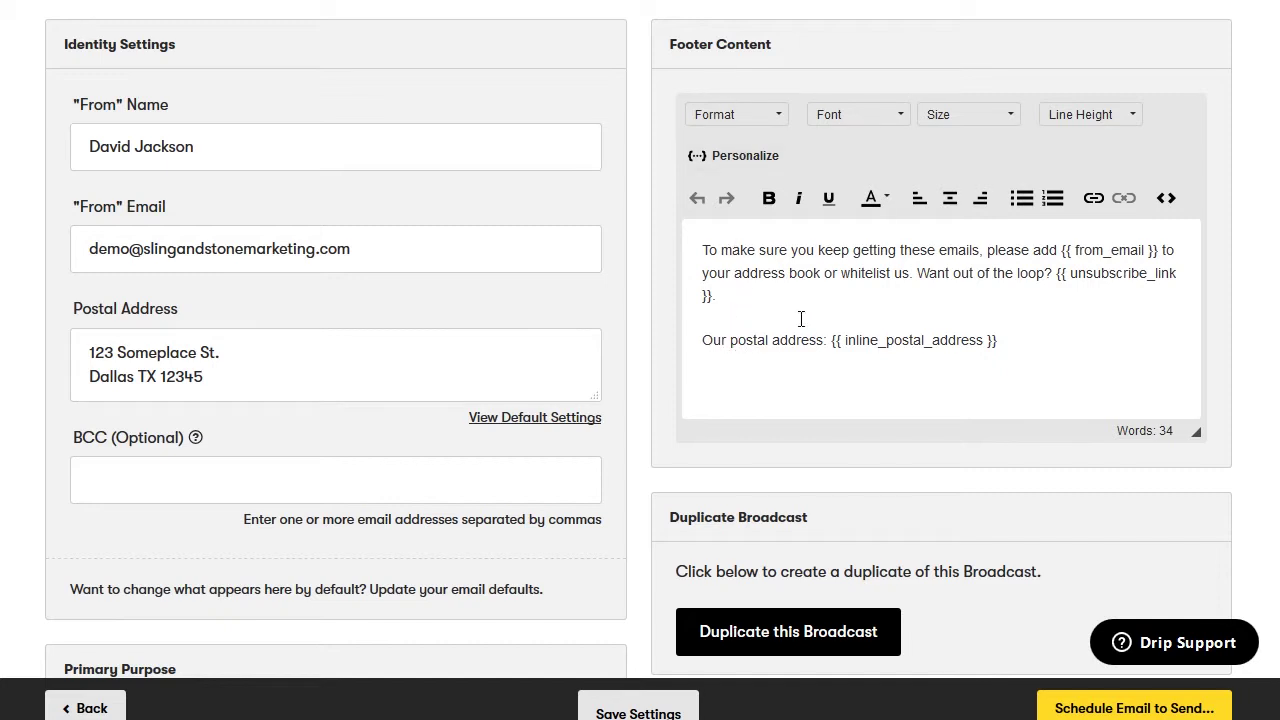
# Inspect the footer's HTML source view, then close it
pyautogui.click(1167, 199)
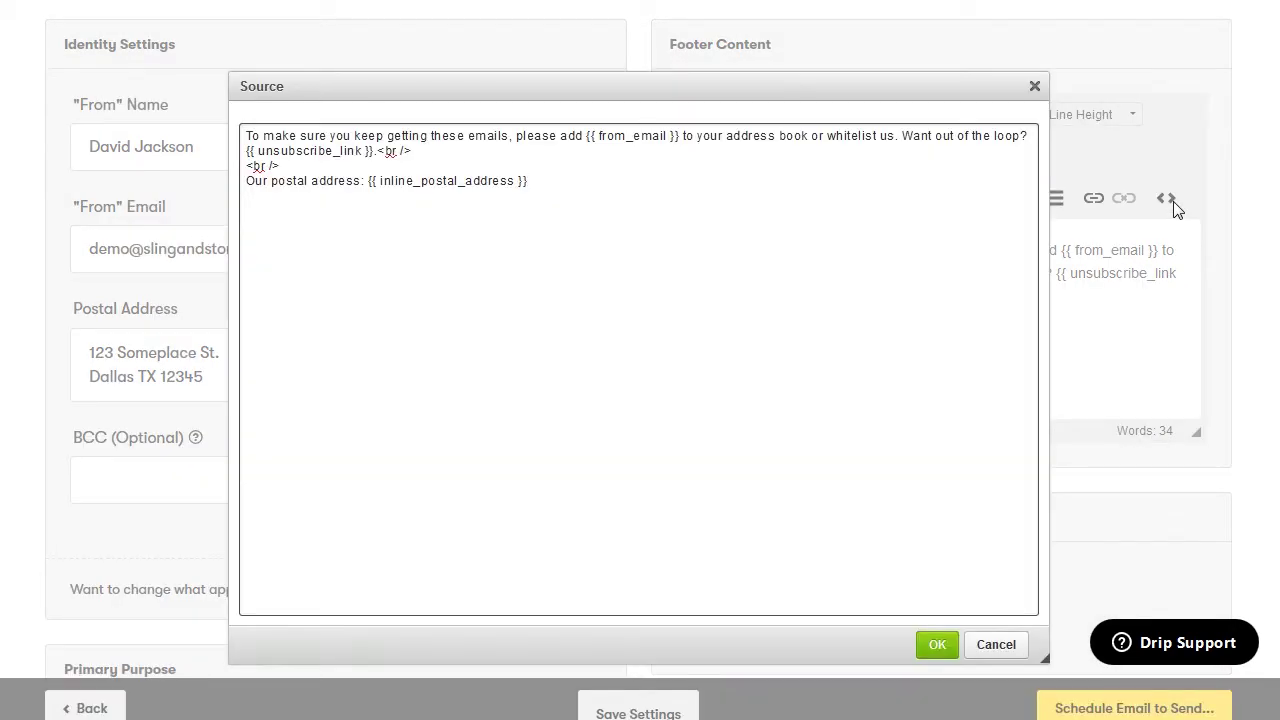
pyautogui.click(1035, 86)
pyautogui.scroll(-1, 995, 318)
pyautogui.scroll(-3, 995, 318)
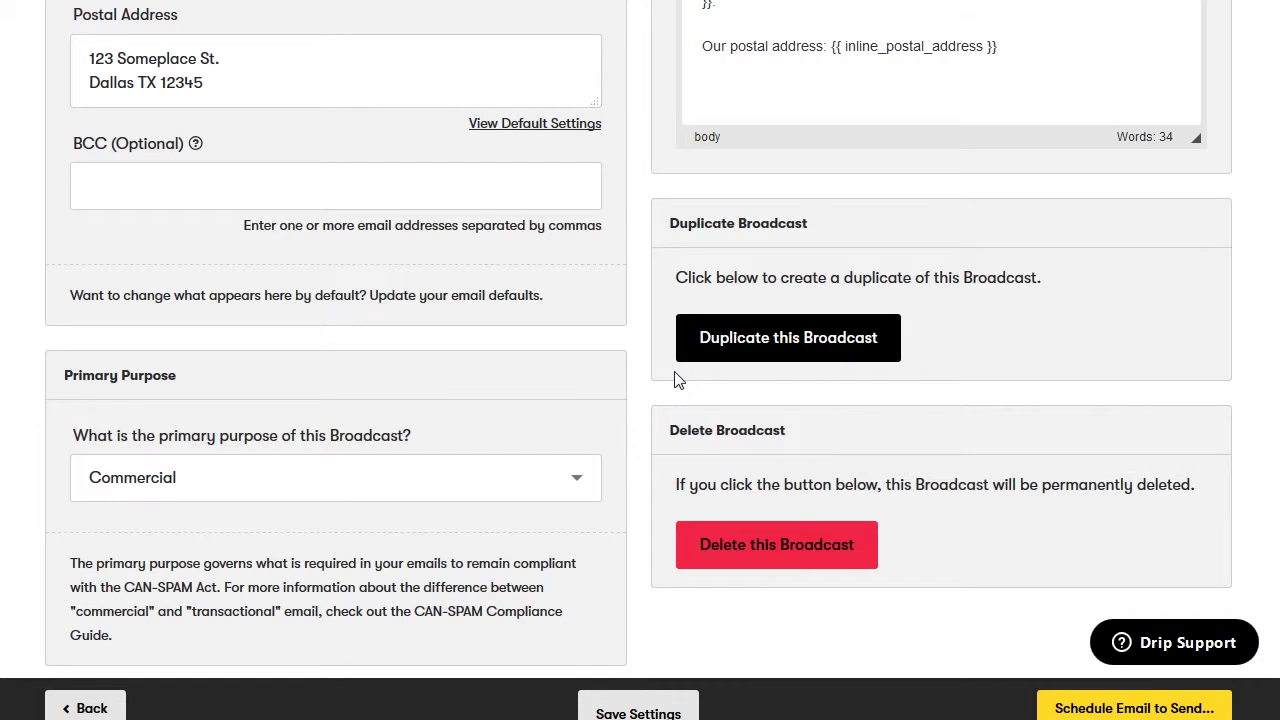
pyautogui.scroll(-1, 678, 380)
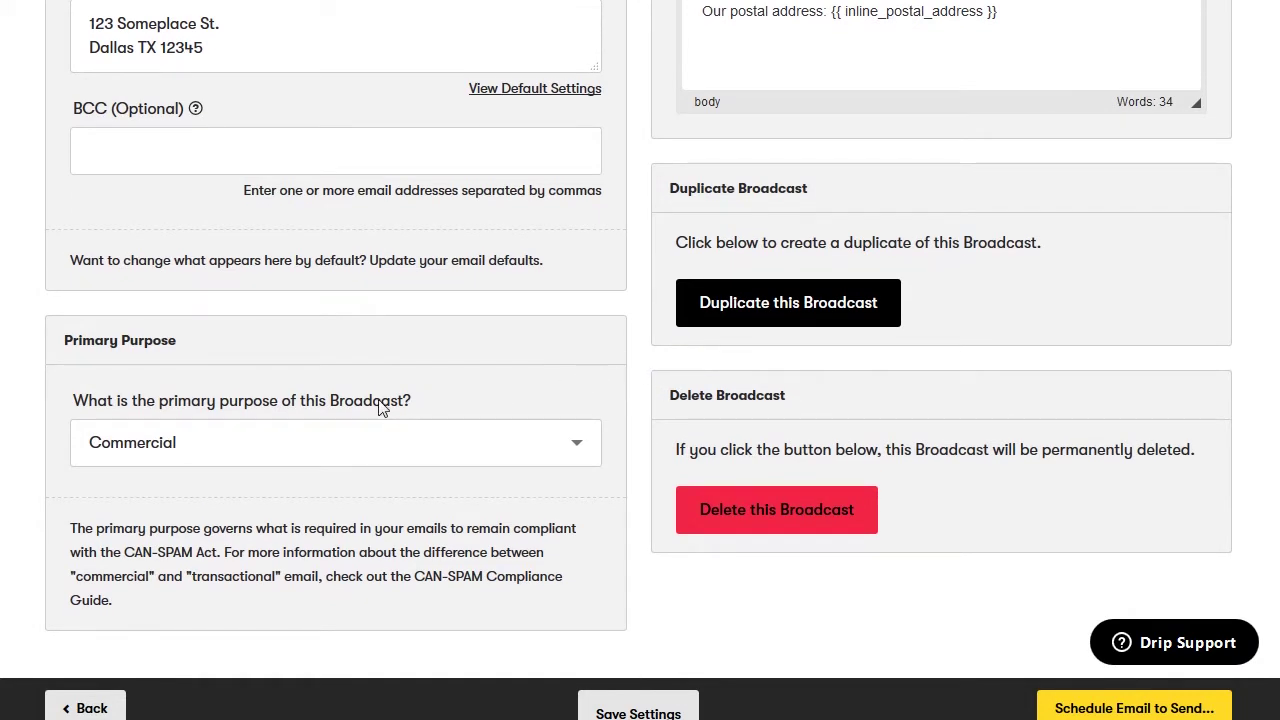
# Keep Primary Purpose as Commercial and continue to scheduling the email
pyautogui.click(427, 453)
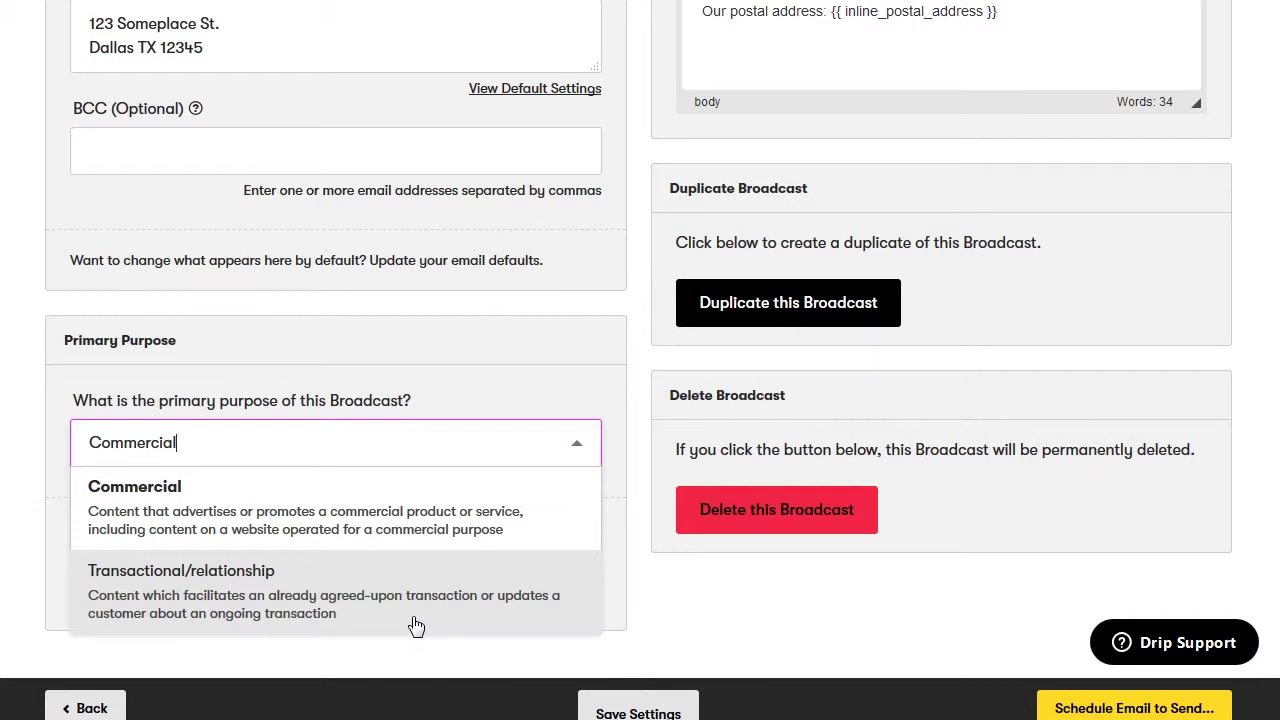
pyautogui.click(428, 530)
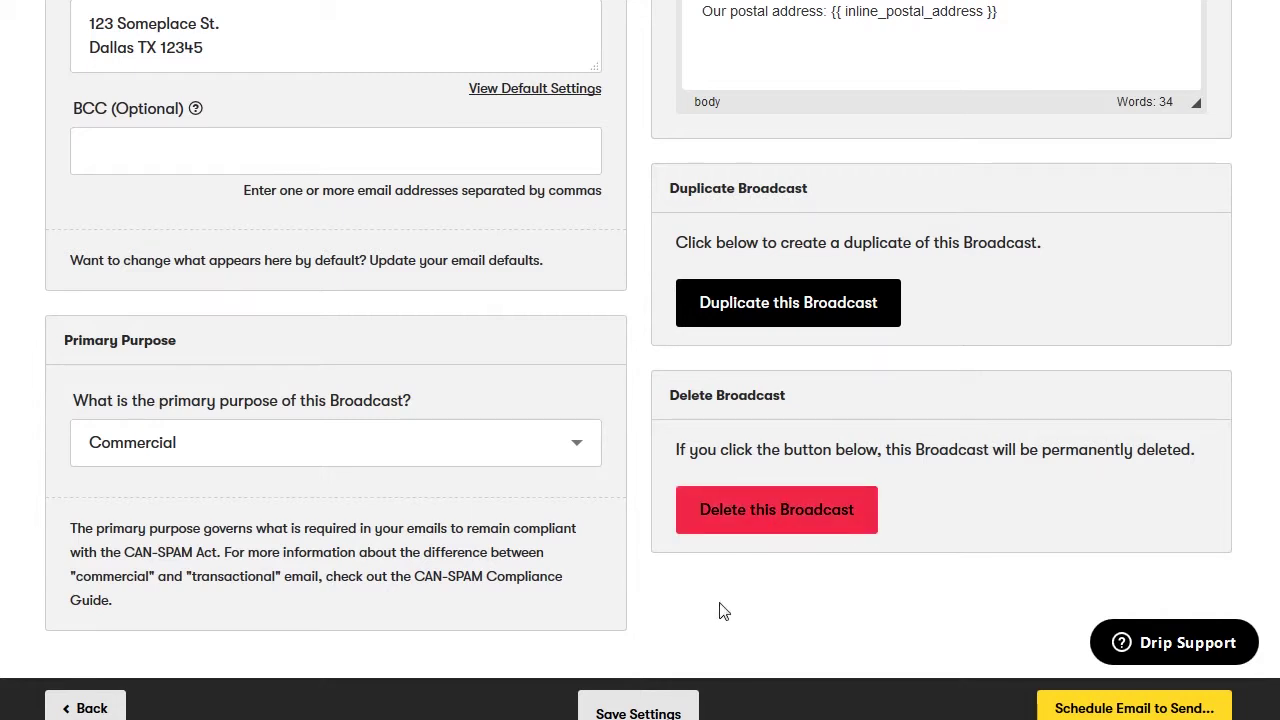
pyautogui.scroll(-1, 722, 610)
pyautogui.click(1080, 710)
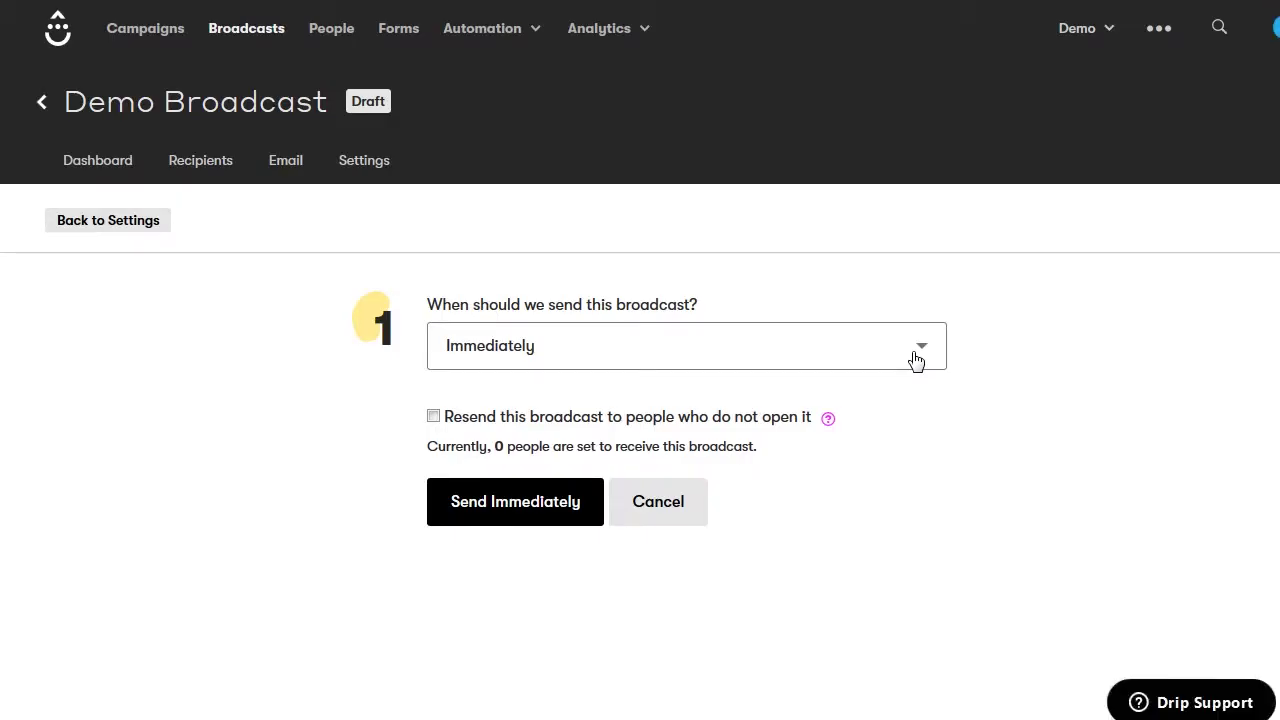
# Set sending to 'At a specific time' (March 23, 2019, 4:45 pm) in 'Person's local time zone'
pyautogui.click(916, 361)
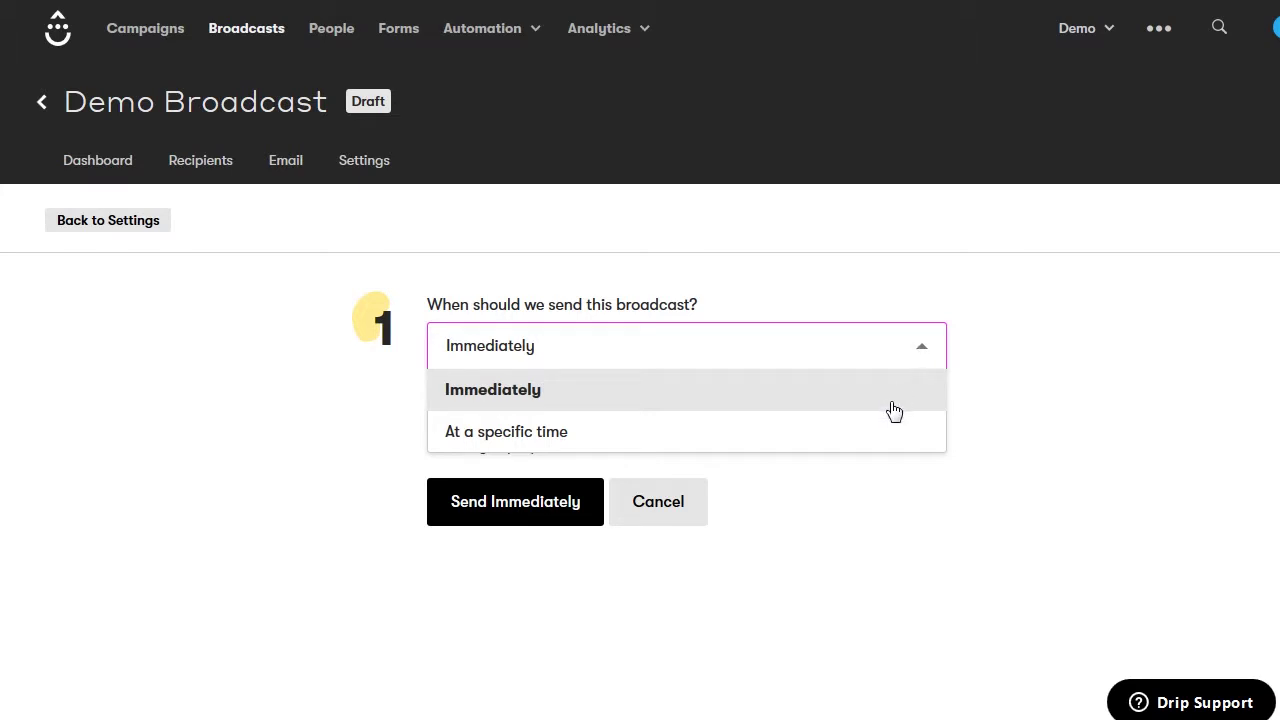
pyautogui.click(886, 436)
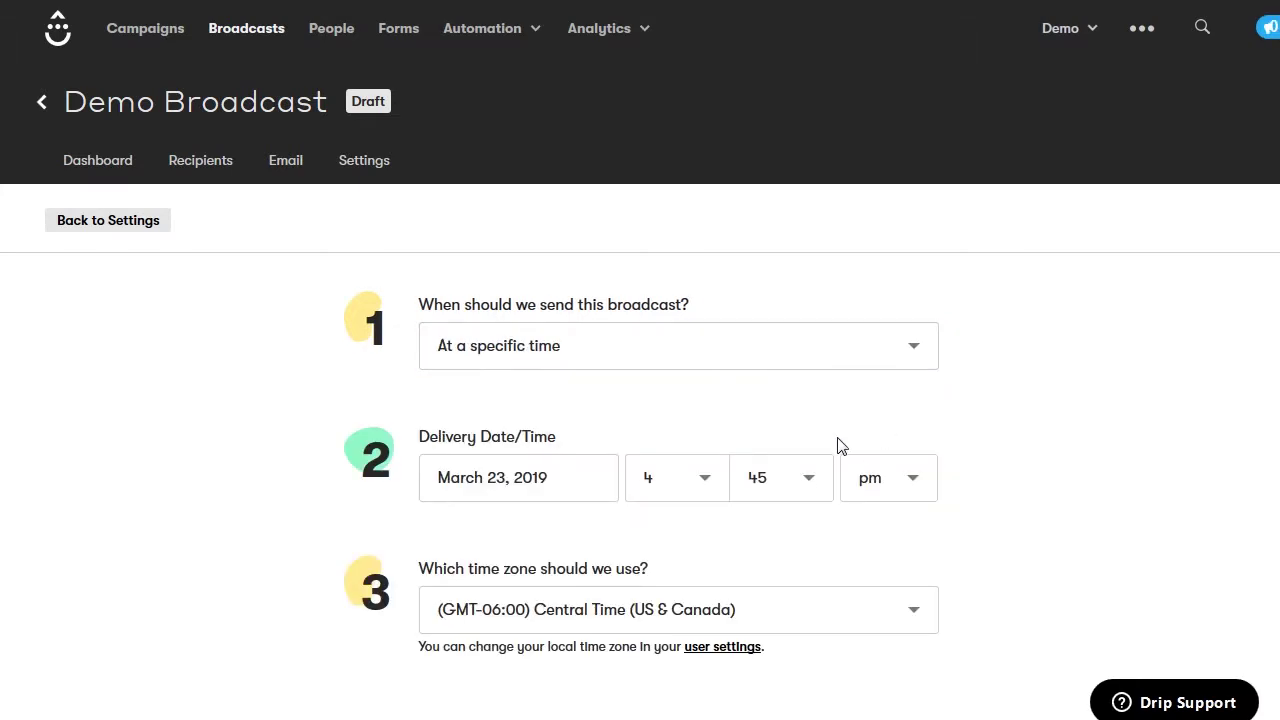
pyautogui.scroll(-2, 800, 455)
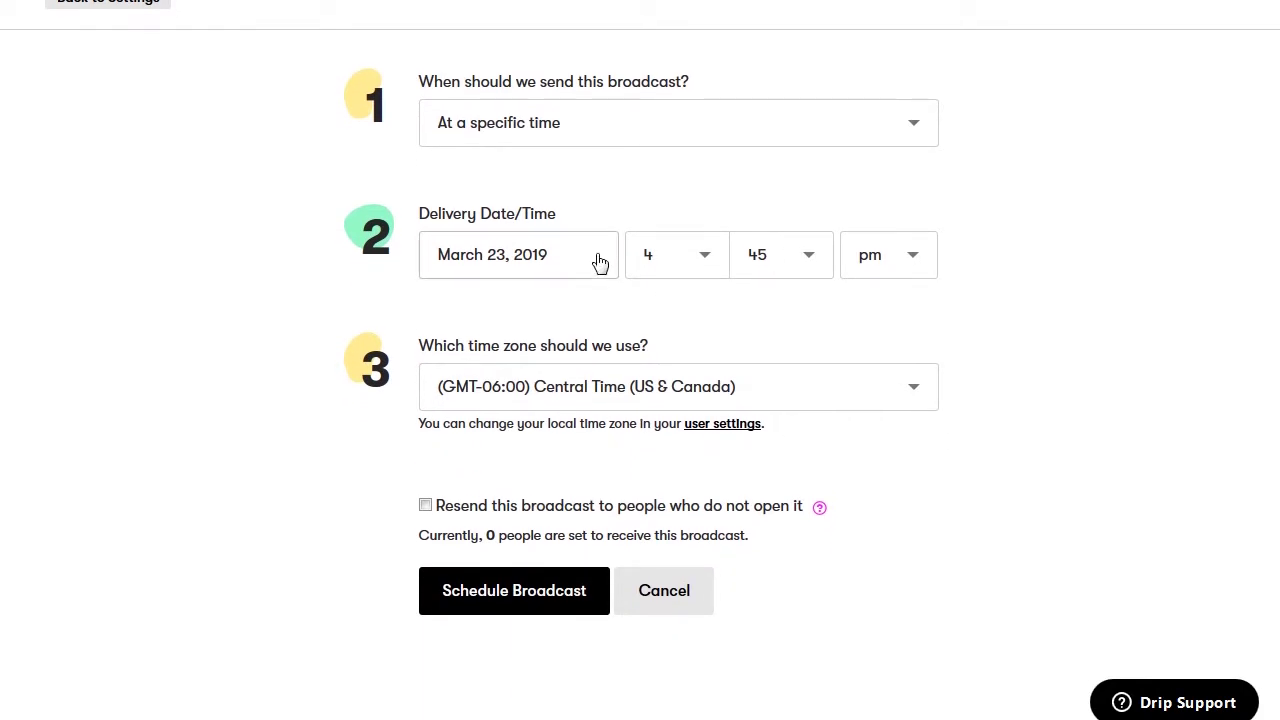
pyautogui.click(588, 398)
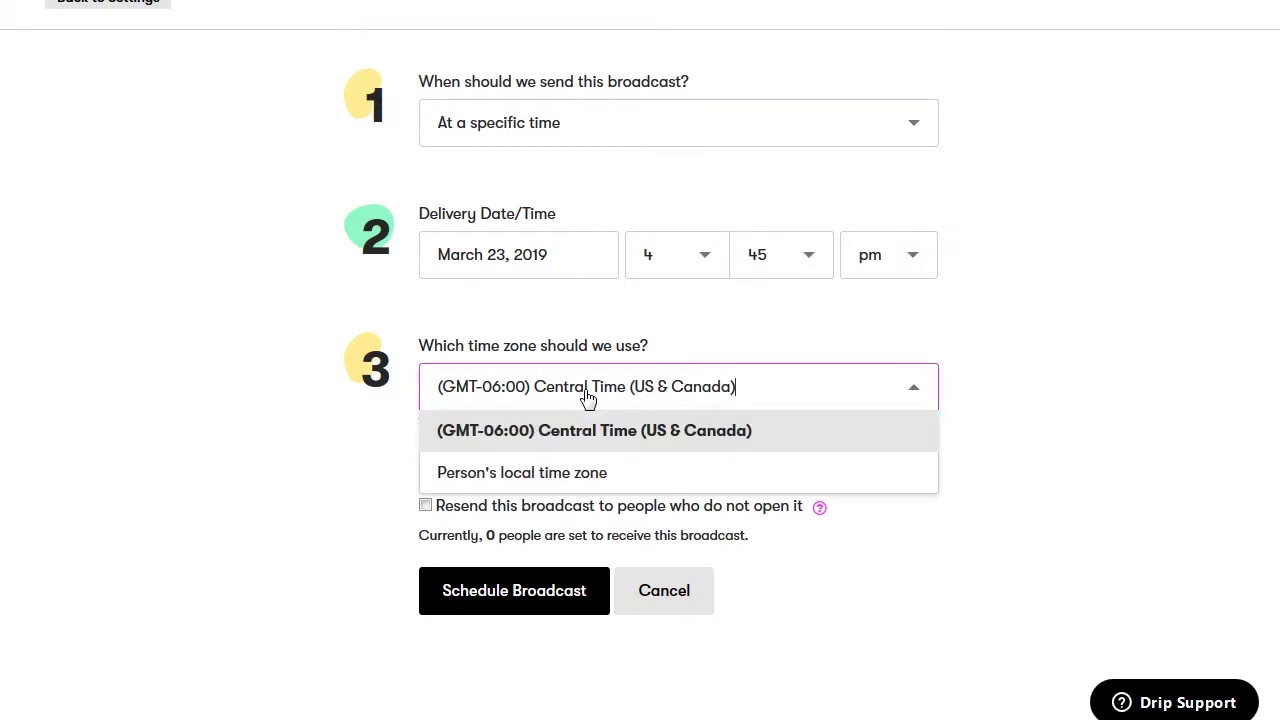
pyautogui.click(557, 474)
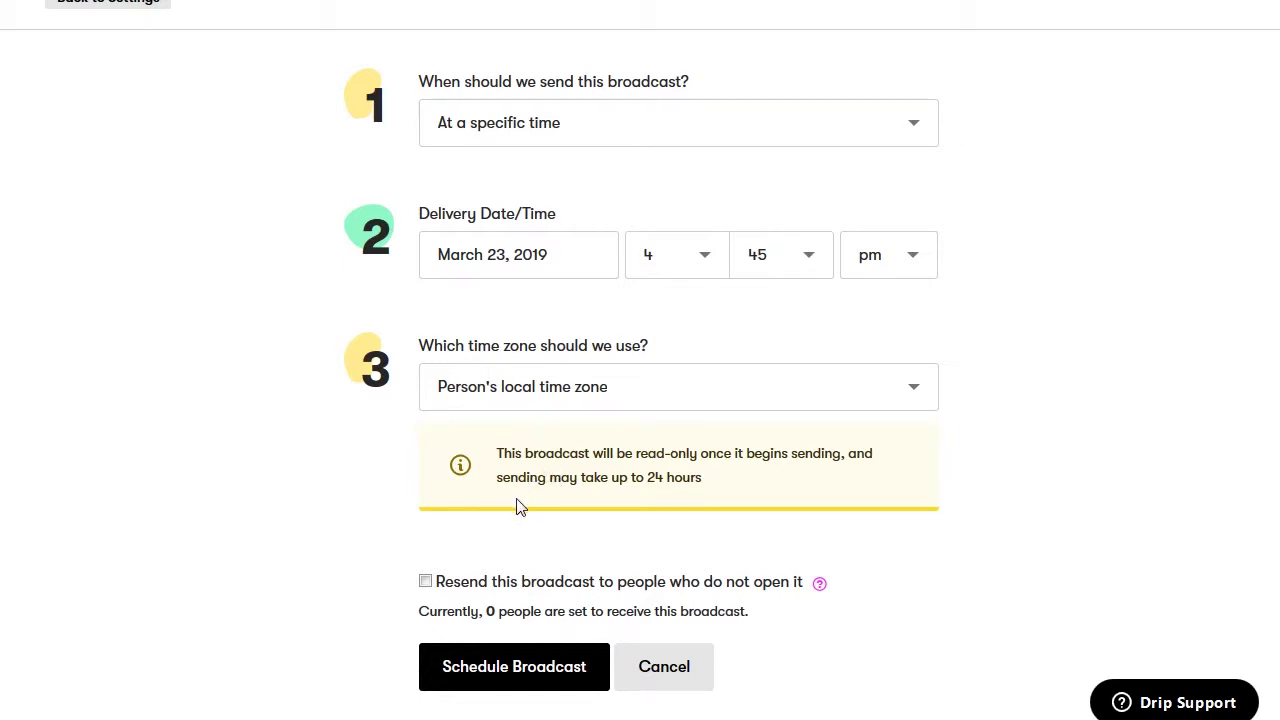
pyautogui.scroll(-1, 516, 506)
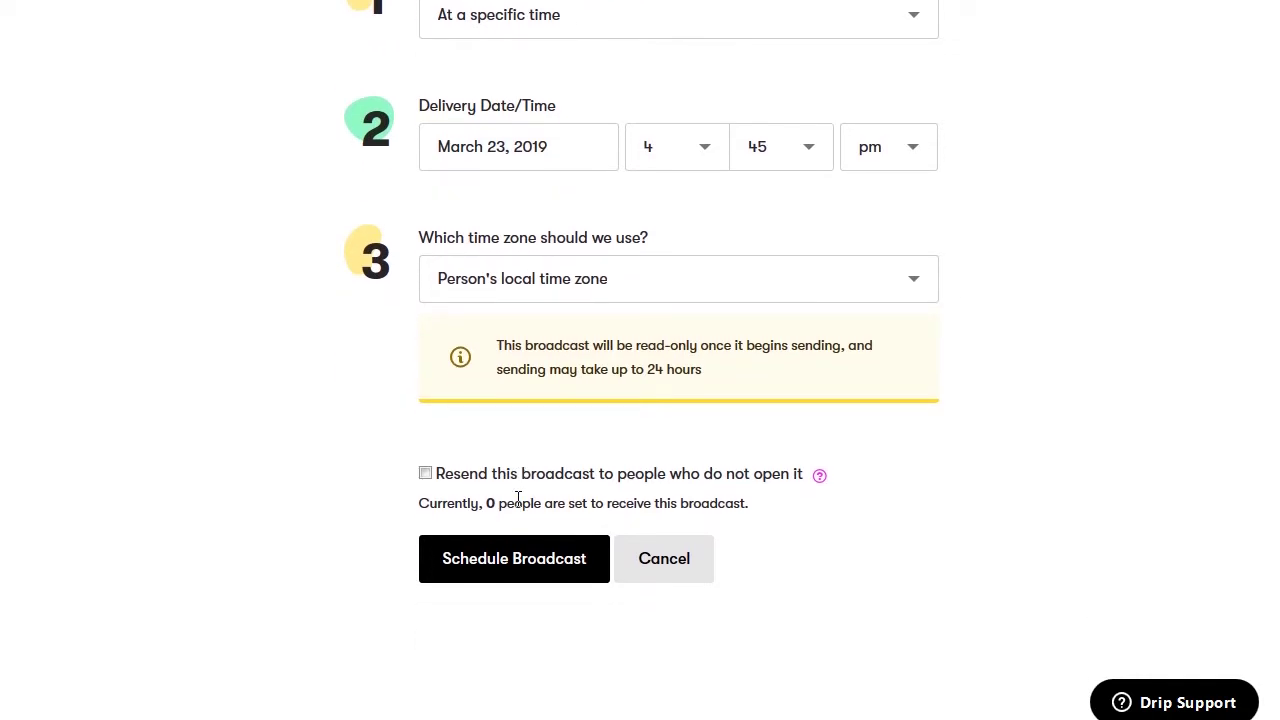
# Turn on resending to non-openers after 2 days
pyautogui.click(426, 475)
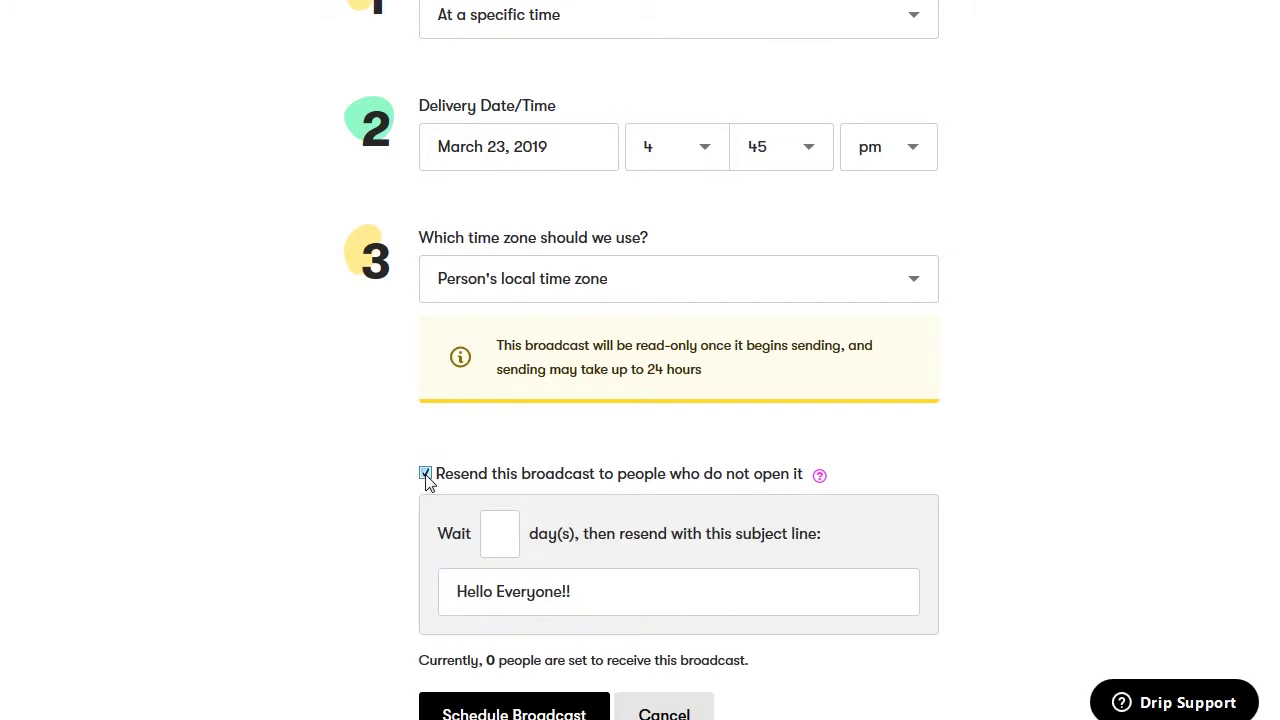
pyautogui.scroll(-1, 417, 494)
pyautogui.scroll(-2, 417, 494)
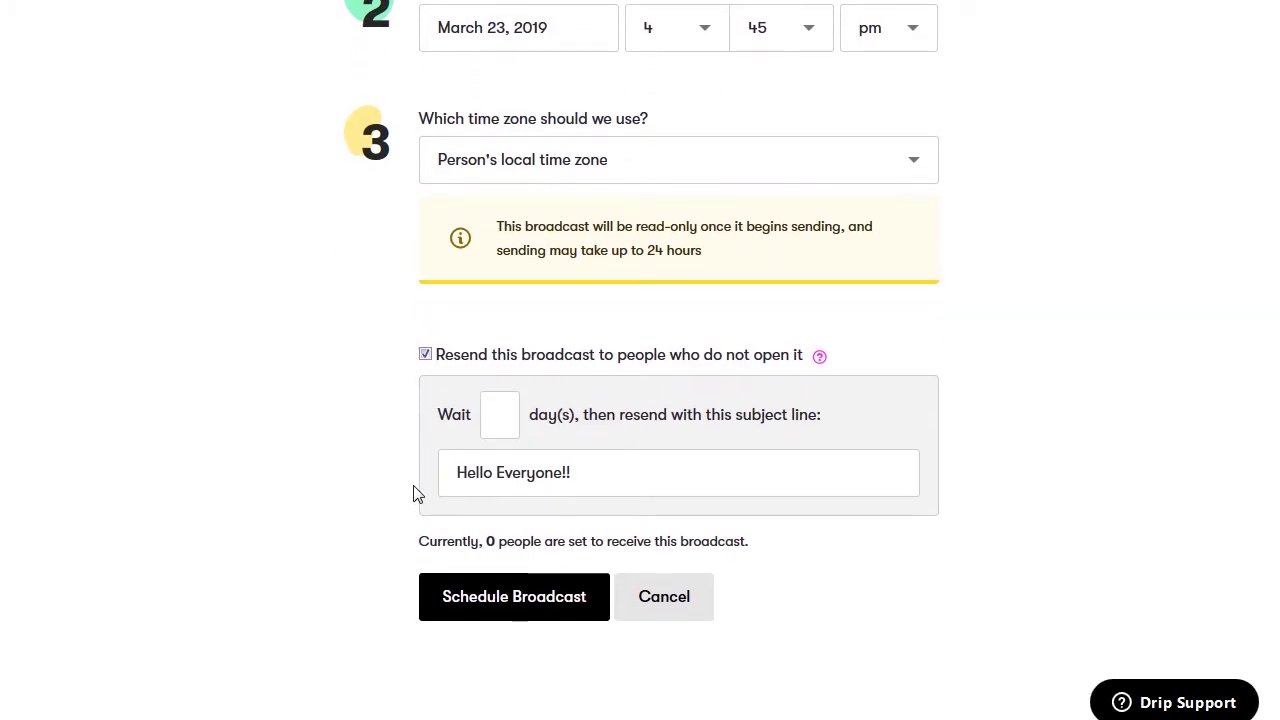
pyautogui.click(501, 417)
pyautogui.write('2')
# Set the resend subject to '[RESEND] Hello Everyone!!' and schedule the broadcast
pyautogui.click(460, 468)
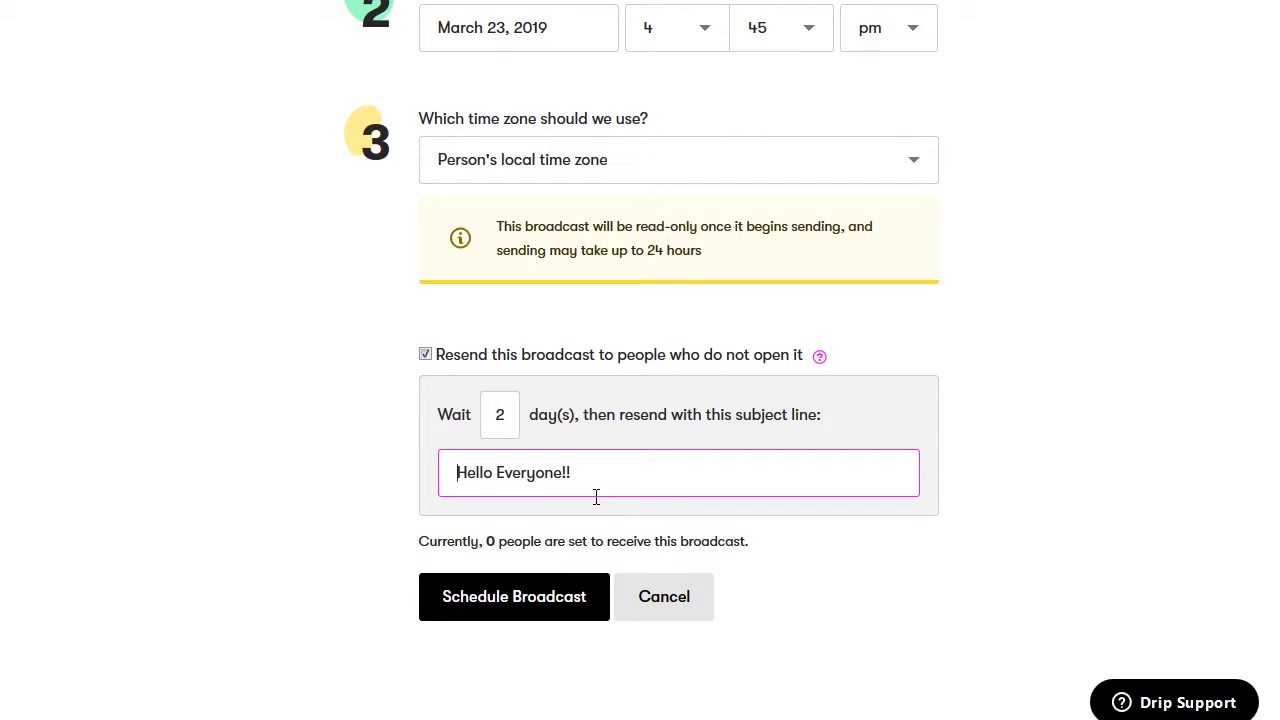
pyautogui.write('[RESEND')
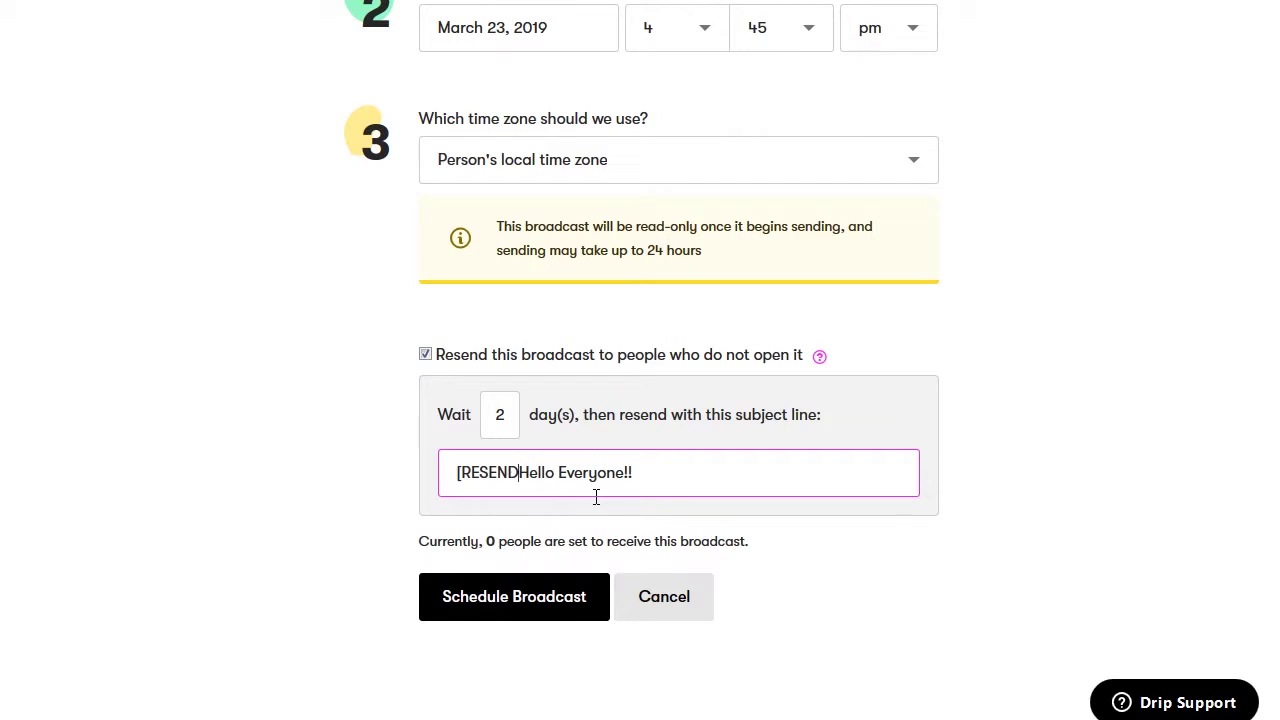
pyautogui.write(']')
pyautogui.press('BackSpace')
pyautogui.press('BackSpace')
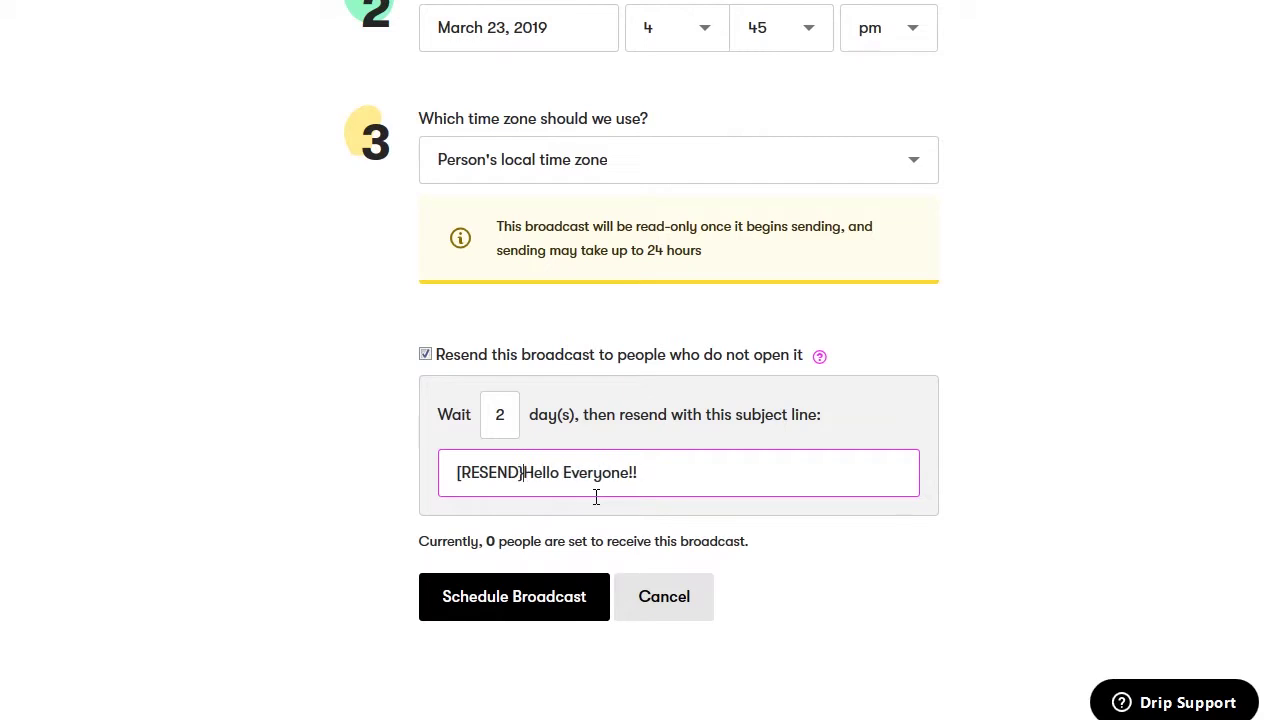
pyautogui.write(']')
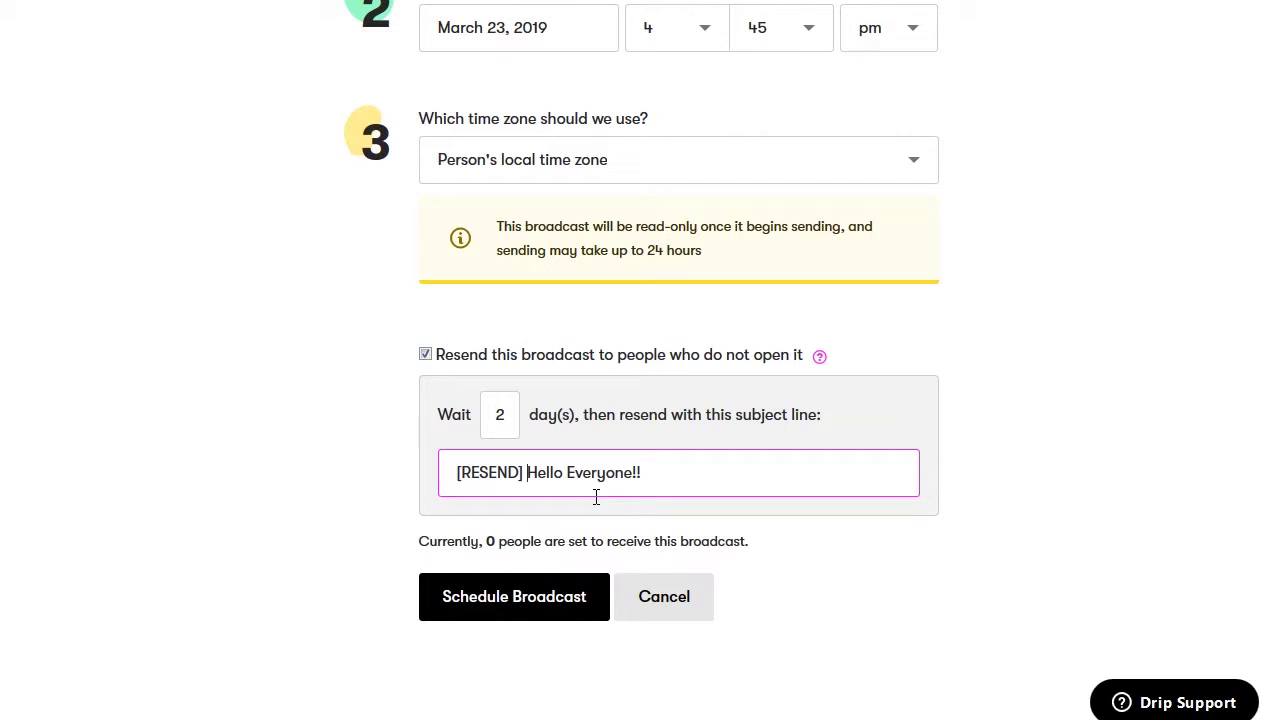
pyautogui.click(483, 521)
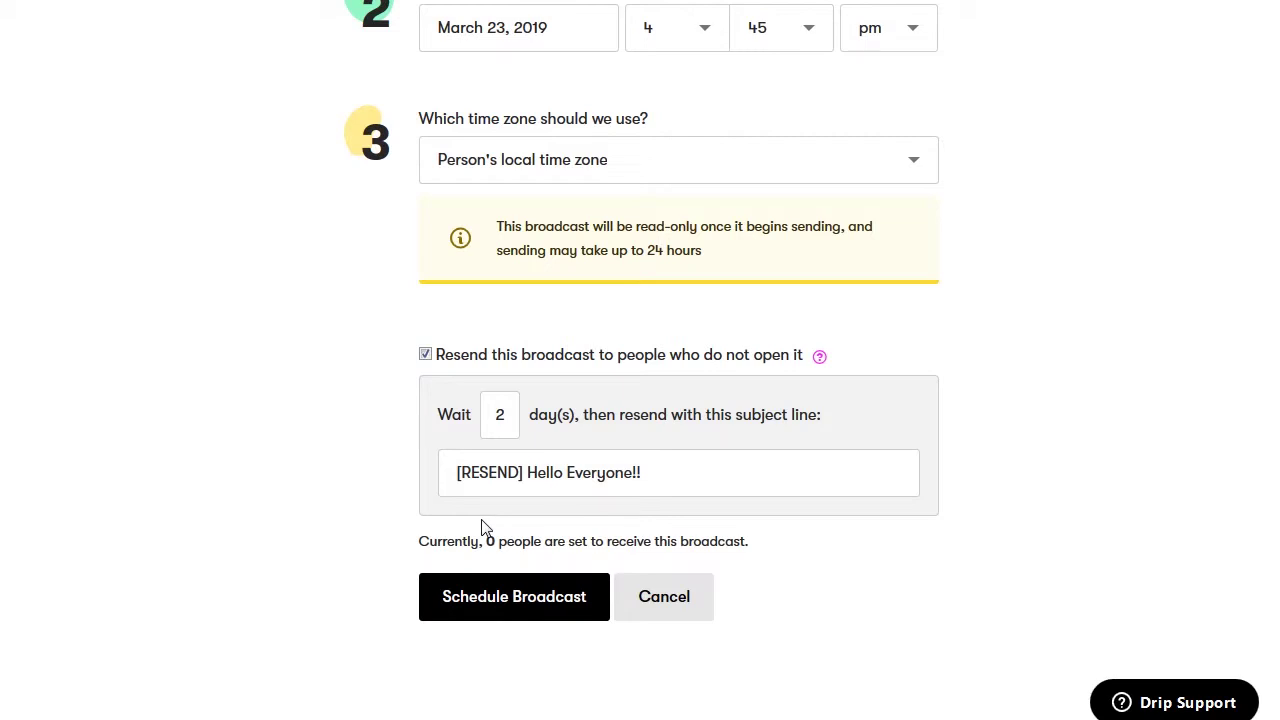
pyautogui.click(502, 590)
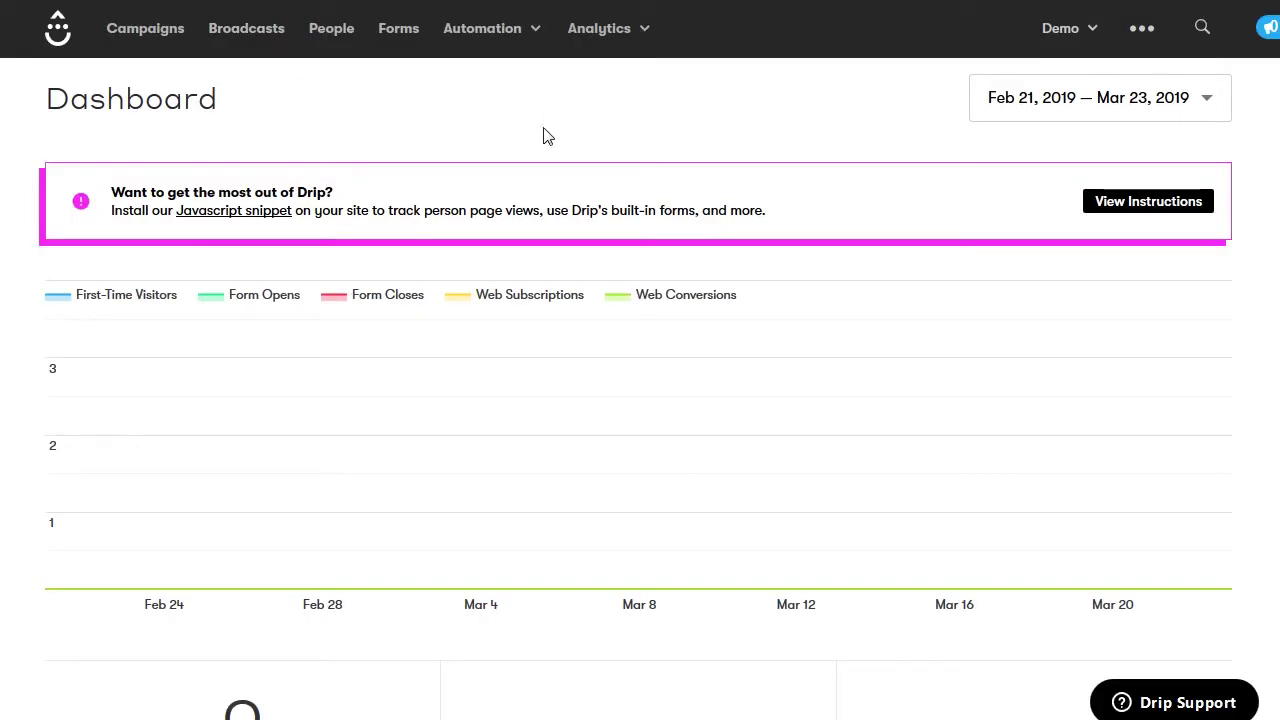
# Create a new campaign named 'Demo Campaign' from the Campaigns page
pyautogui.click(141, 32)
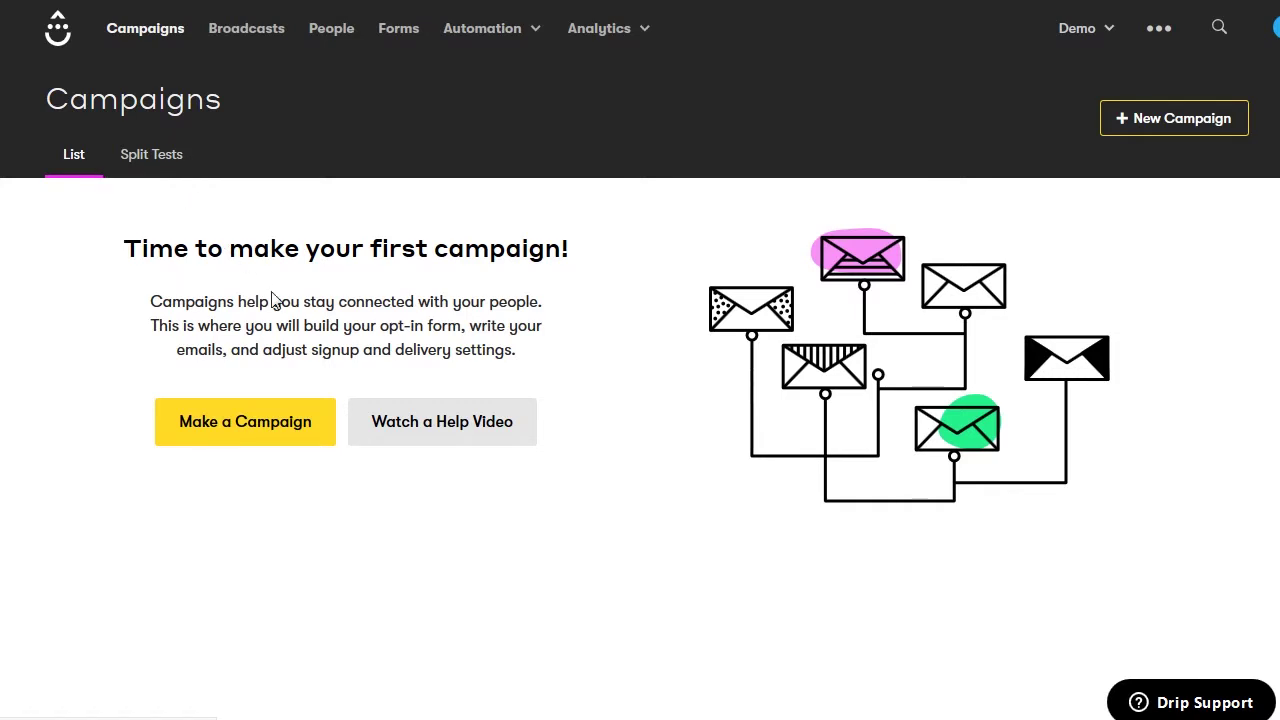
pyautogui.click(299, 426)
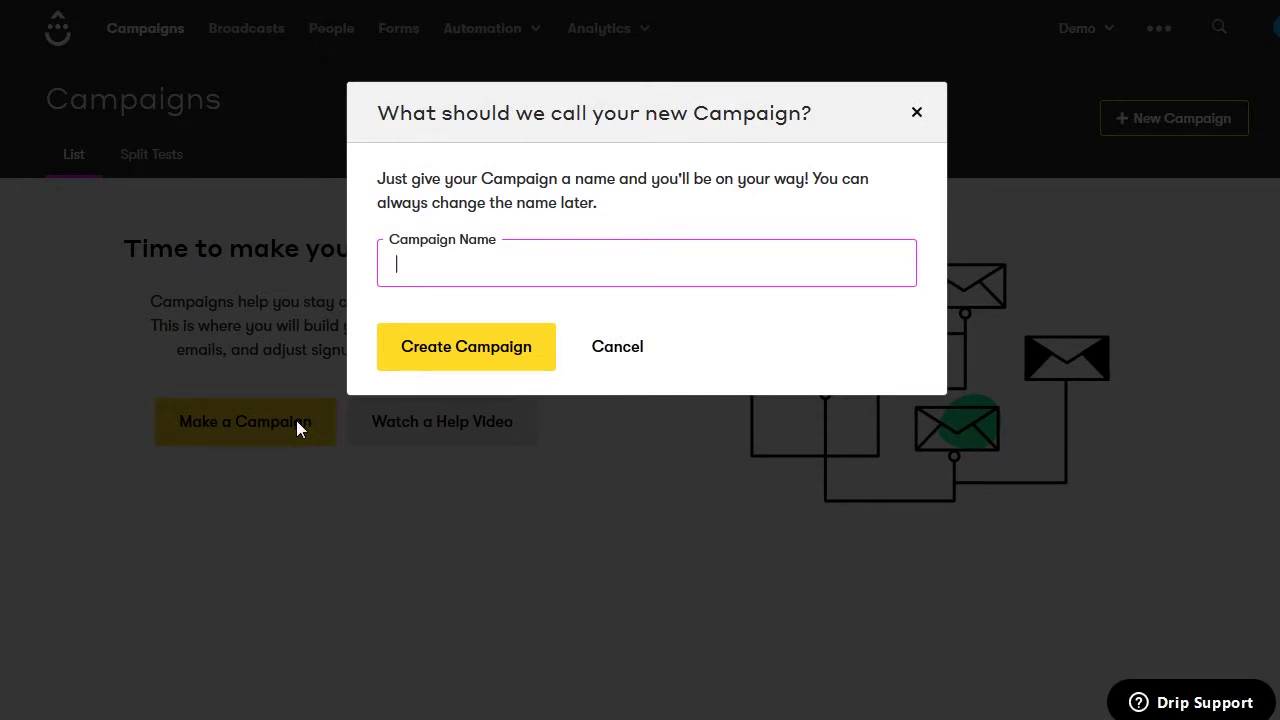
pyautogui.write('Demo Campaign')
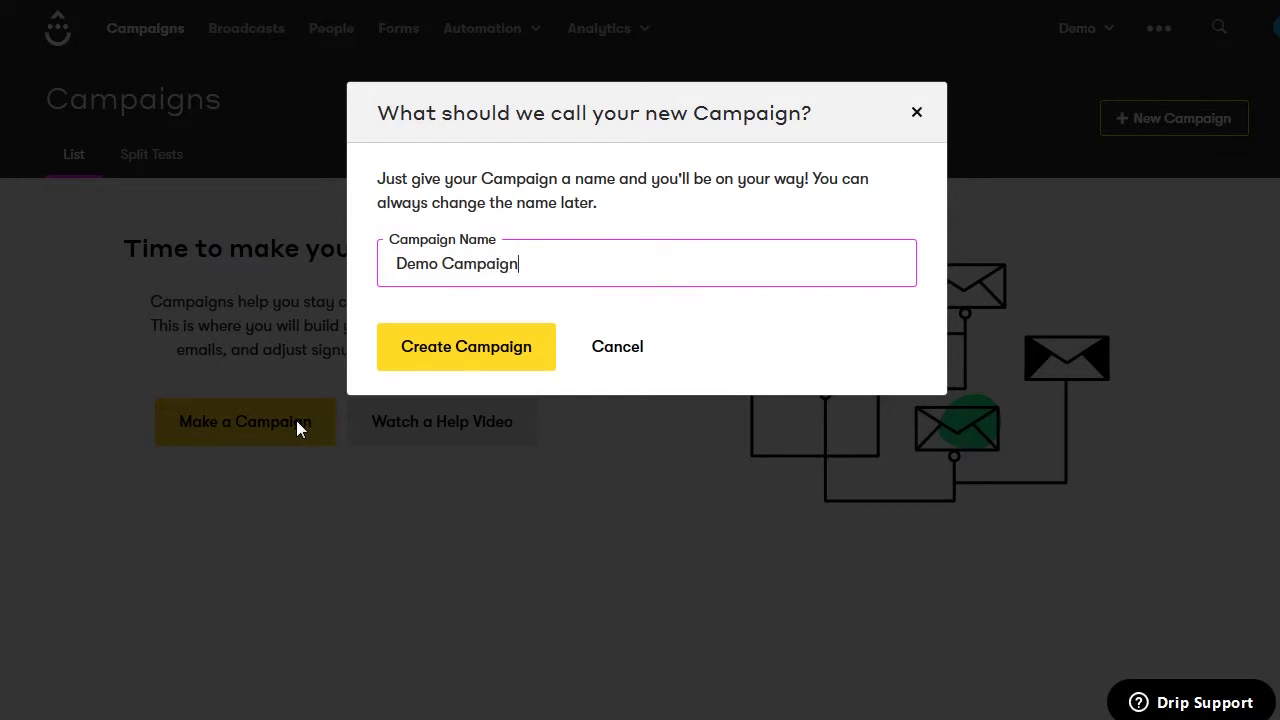
pyautogui.click(445, 362)
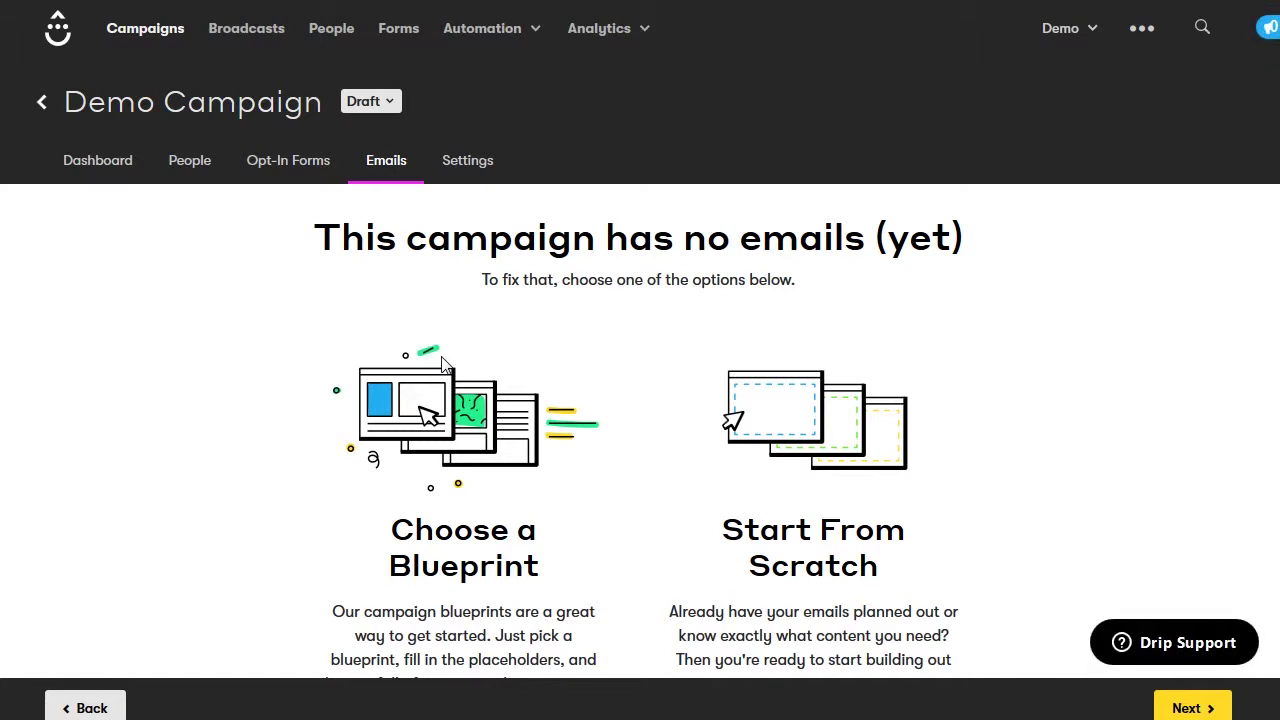
pyautogui.scroll(-2, 445, 362)
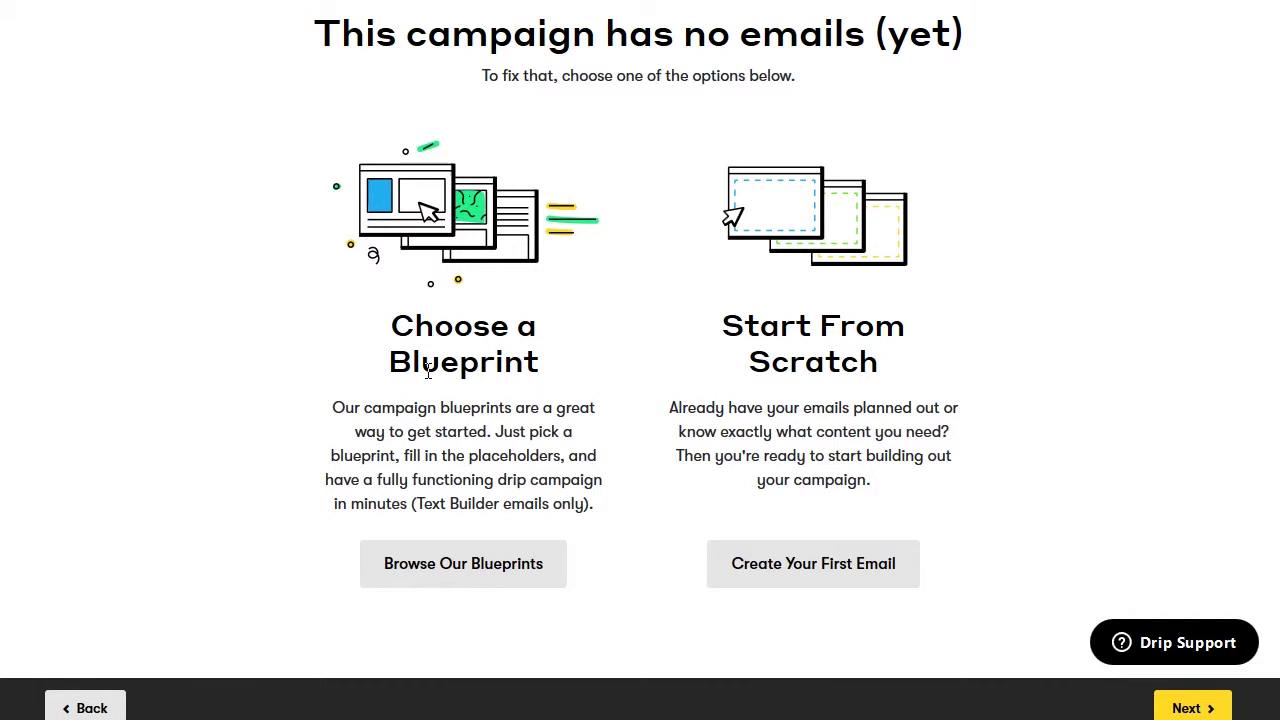
# Browse the campaign blueprints and add the 5-Day Email Mini Course to Demo Campaign
pyautogui.click(472, 582)
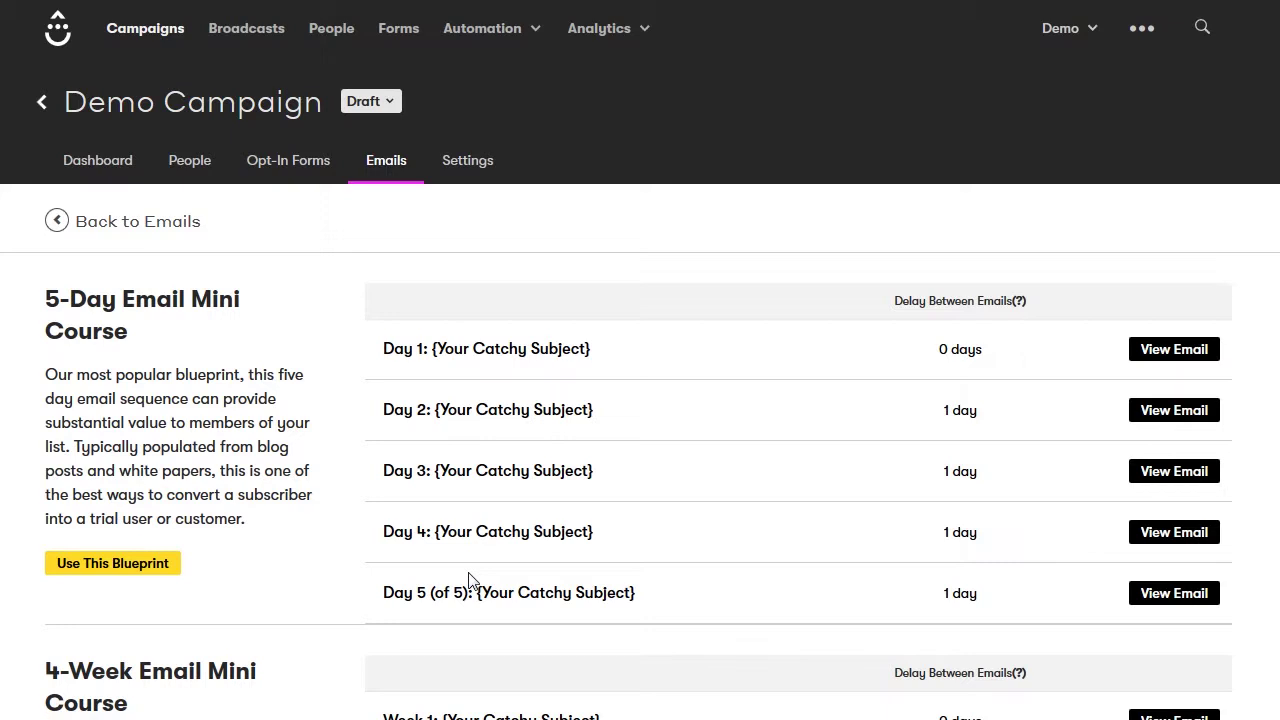
pyautogui.scroll(-1, 296, 490)
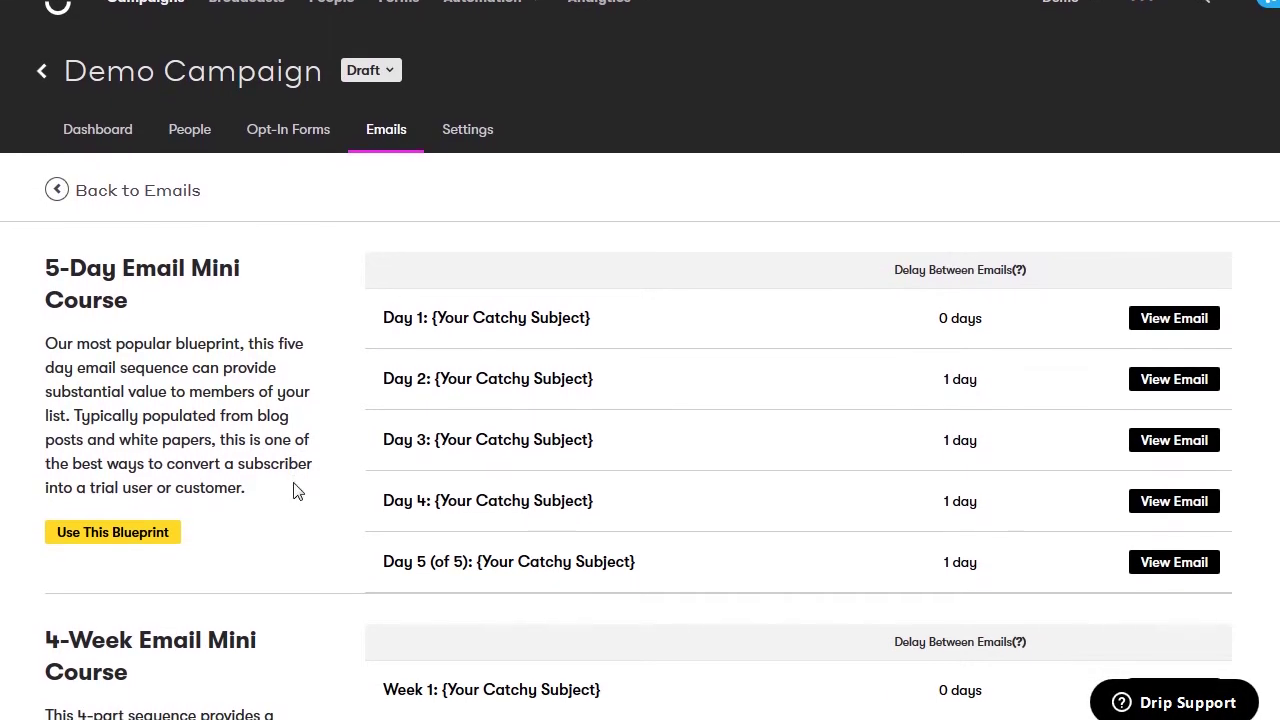
pyautogui.scroll(-4, 296, 490)
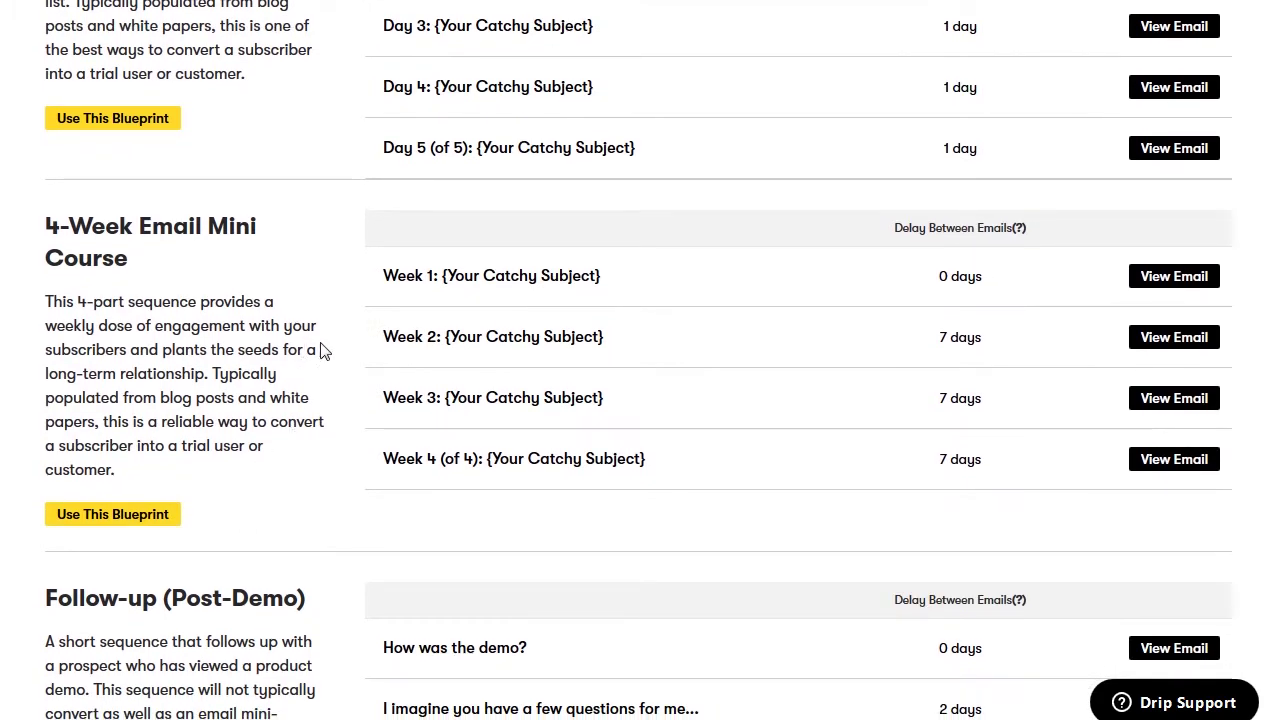
pyautogui.scroll(-4, 323, 350)
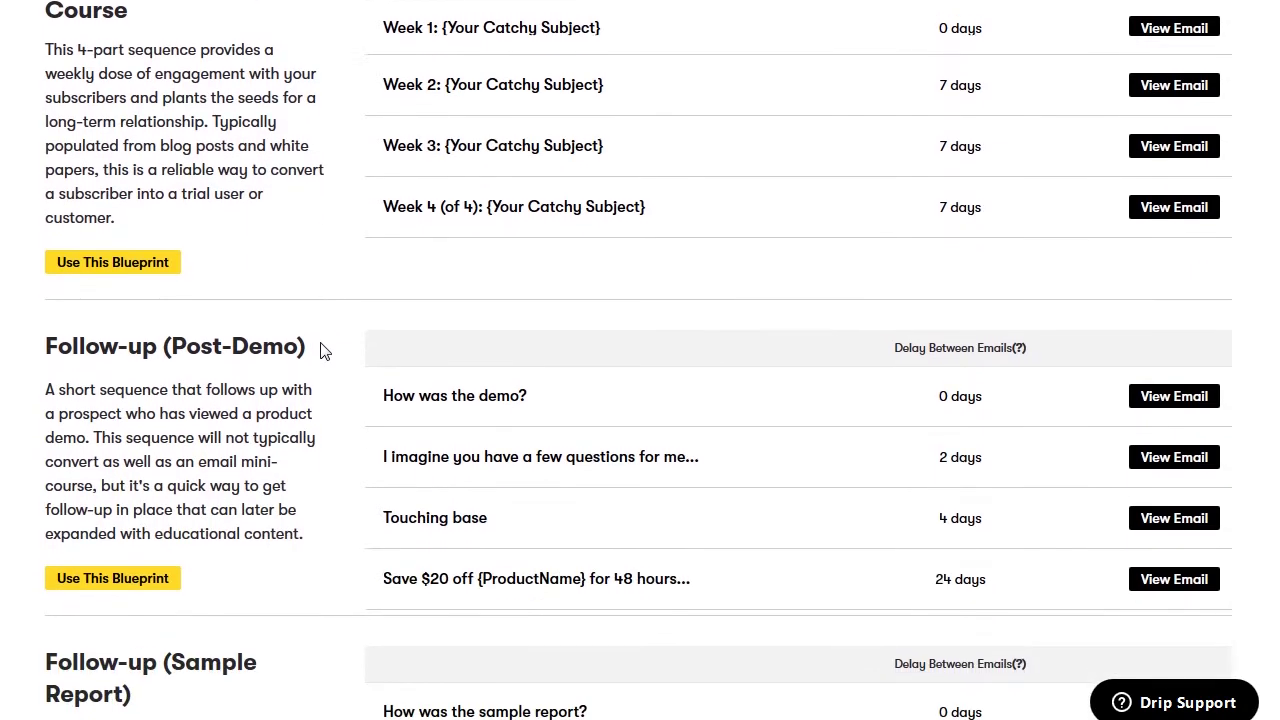
pyautogui.scroll(-1, 323, 350)
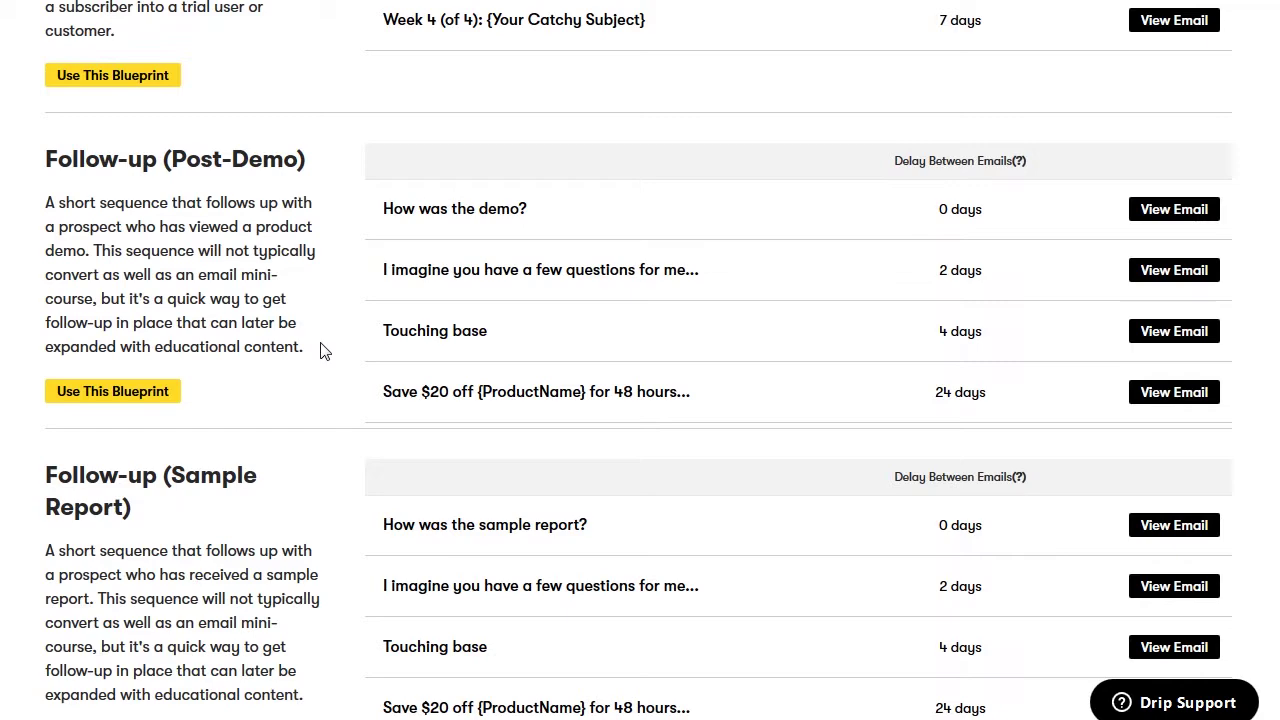
pyautogui.scroll(-2, 323, 350)
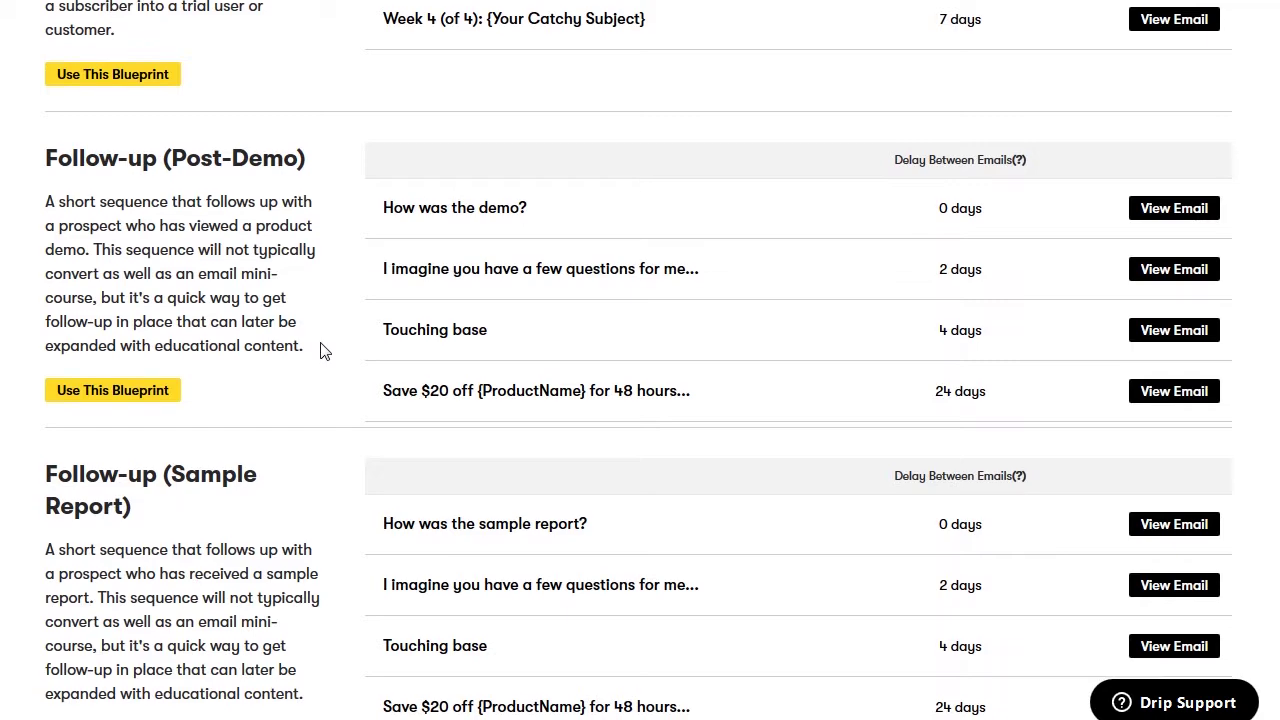
pyautogui.scroll(-1, 323, 350)
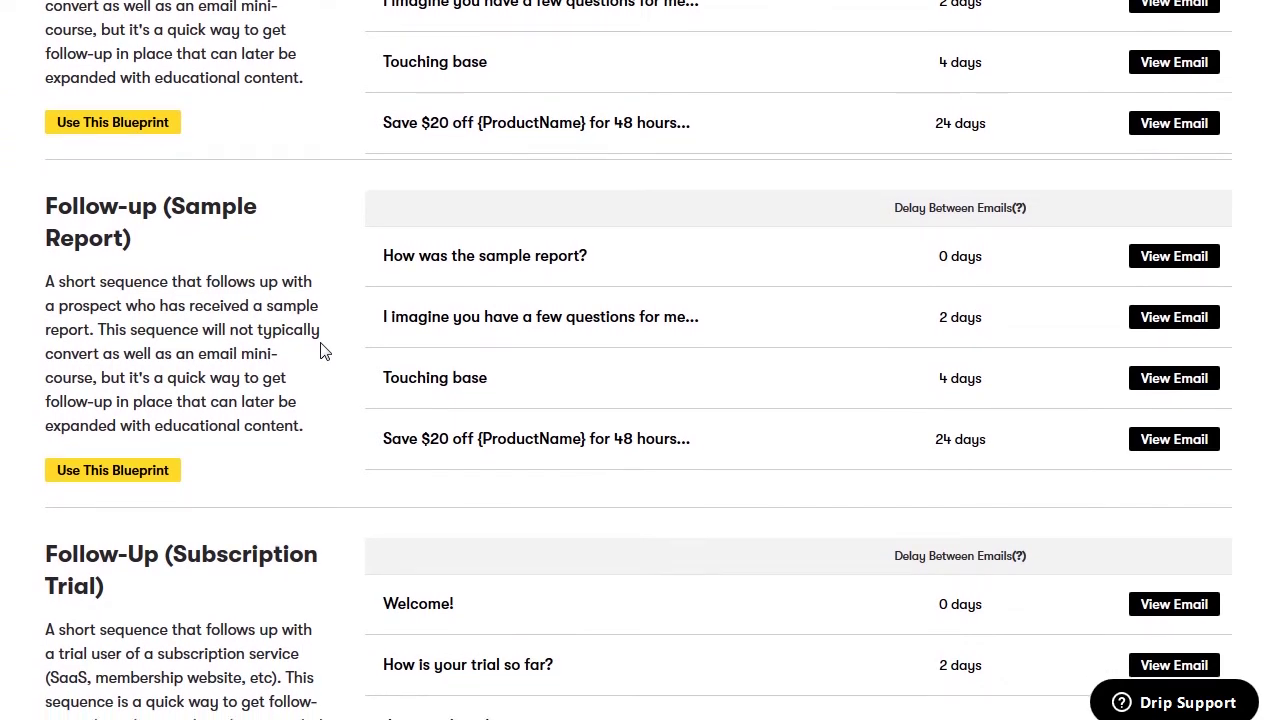
pyautogui.scroll(-2, 323, 350)
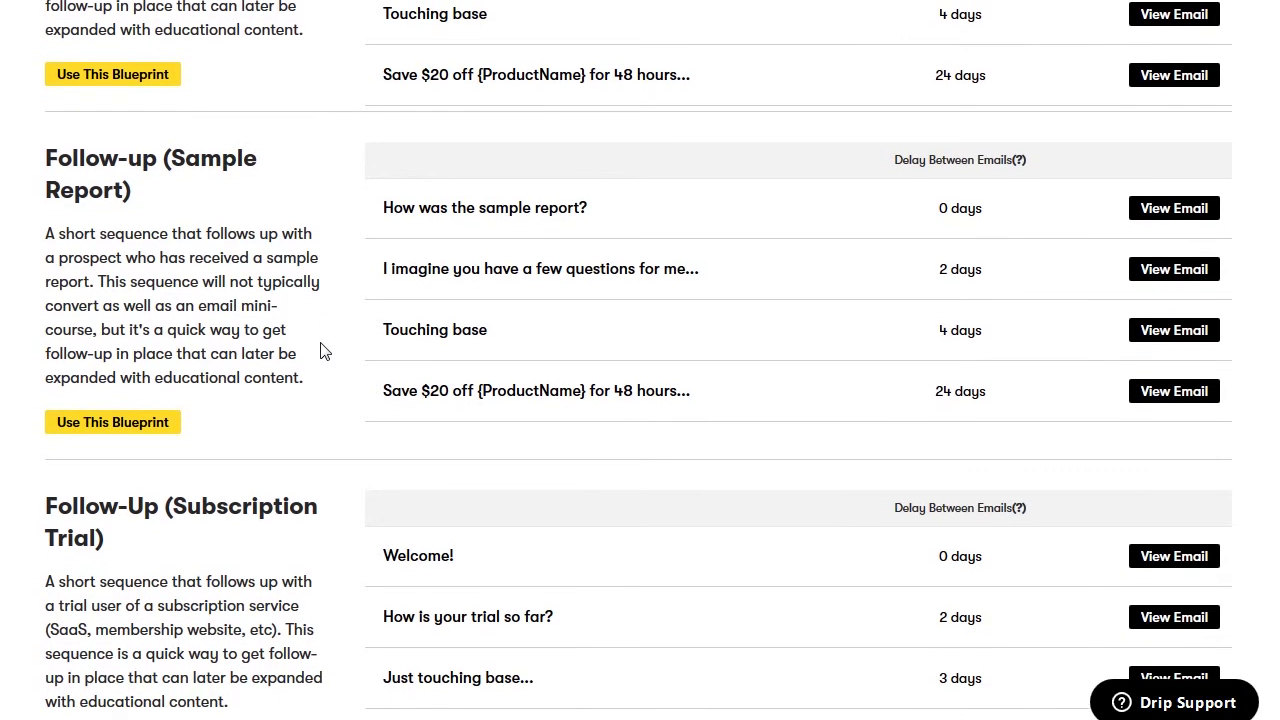
pyautogui.scroll(-1, 323, 350)
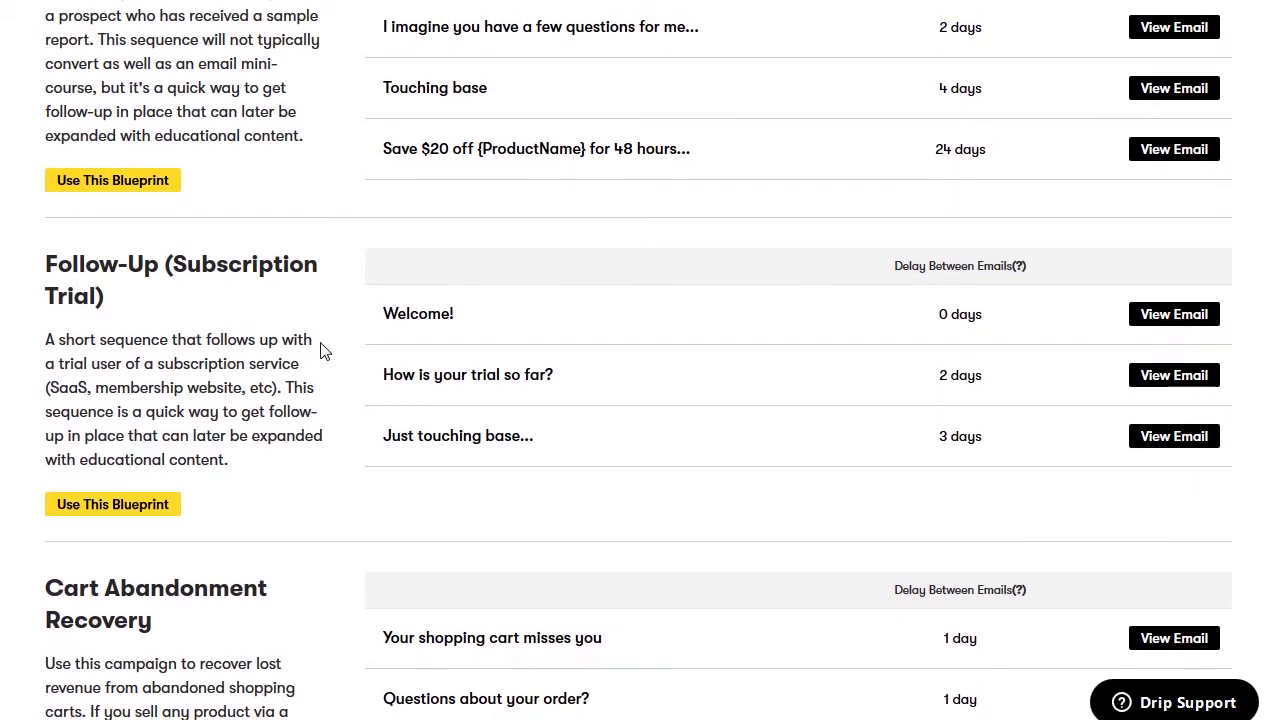
pyautogui.scroll(-2, 323, 350)
pyautogui.scroll(-1, 323, 350)
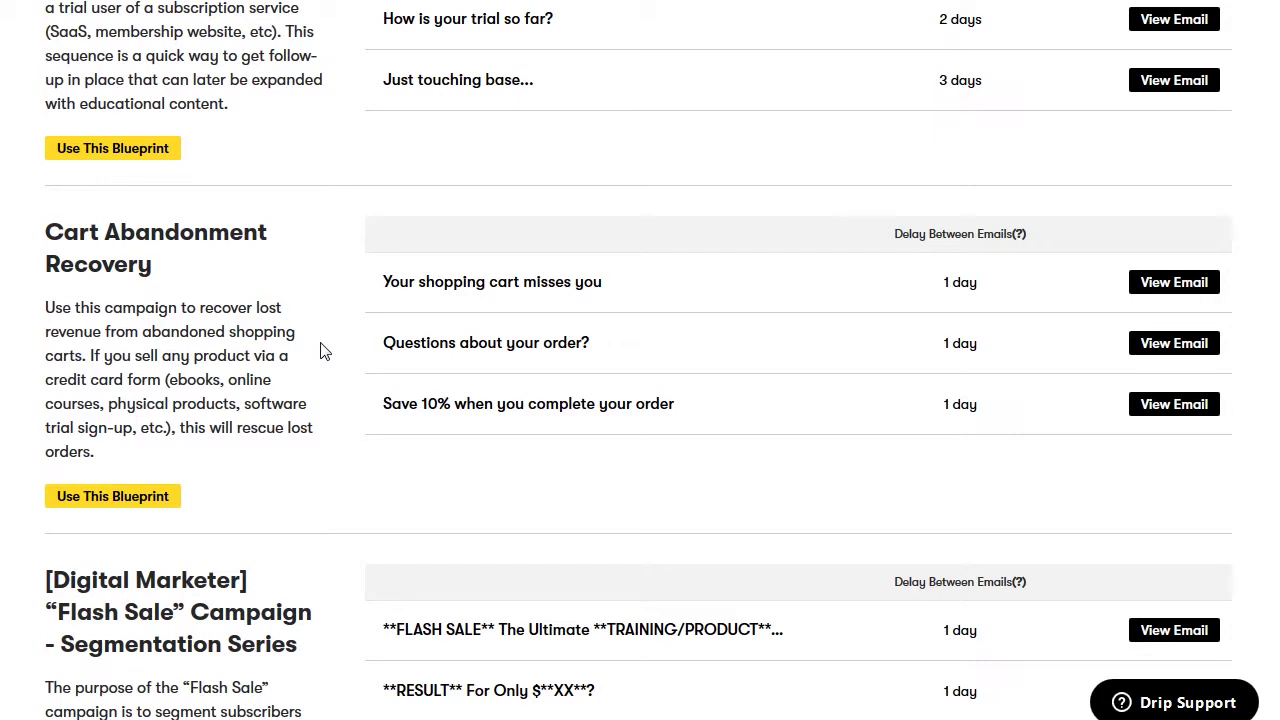
pyautogui.scroll(-1, 323, 350)
pyautogui.scroll(-5, 323, 350)
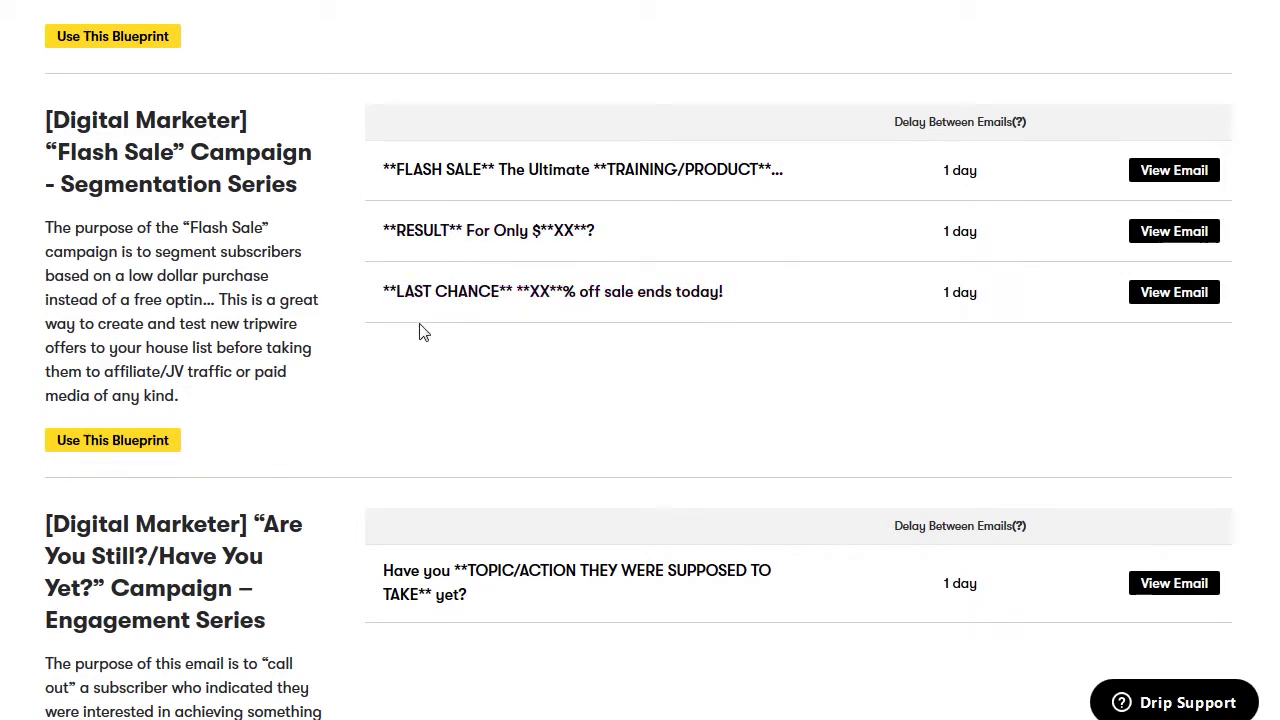
pyautogui.scroll(-5, 366, 417)
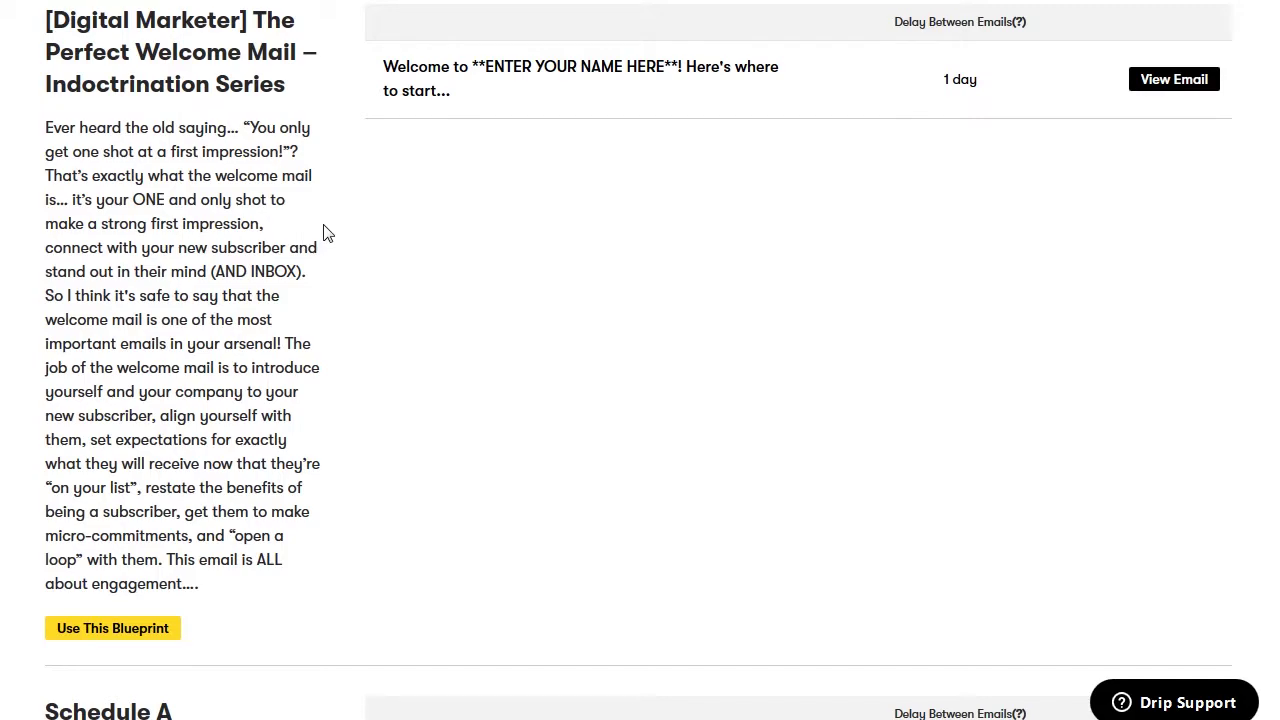
pyautogui.scroll(10, 325, 233)
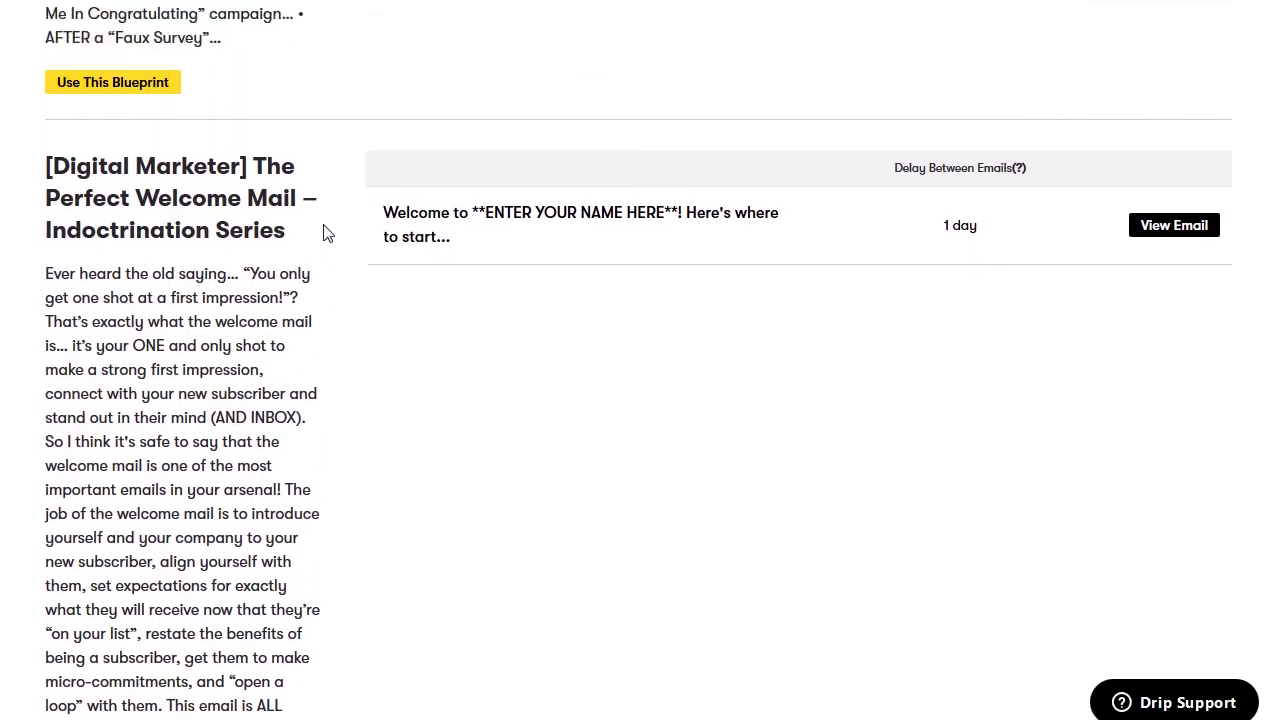
pyautogui.scroll(8, 325, 233)
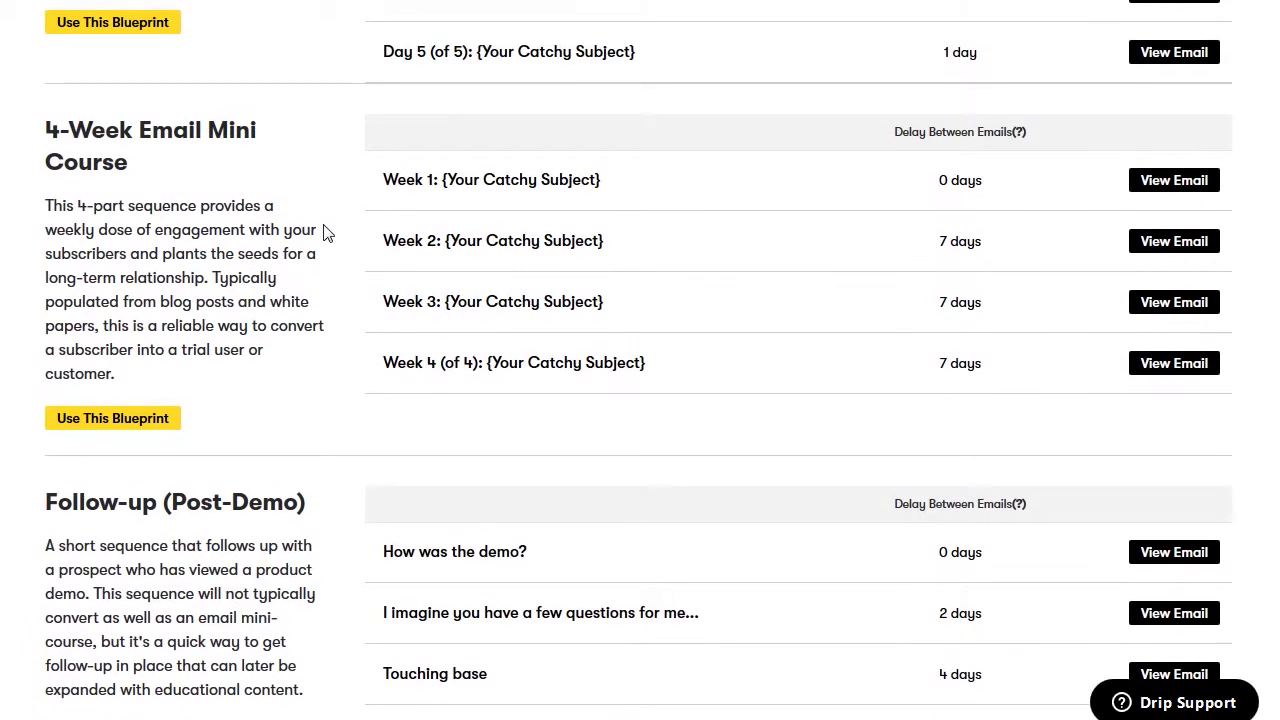
pyautogui.scroll(8, 325, 233)
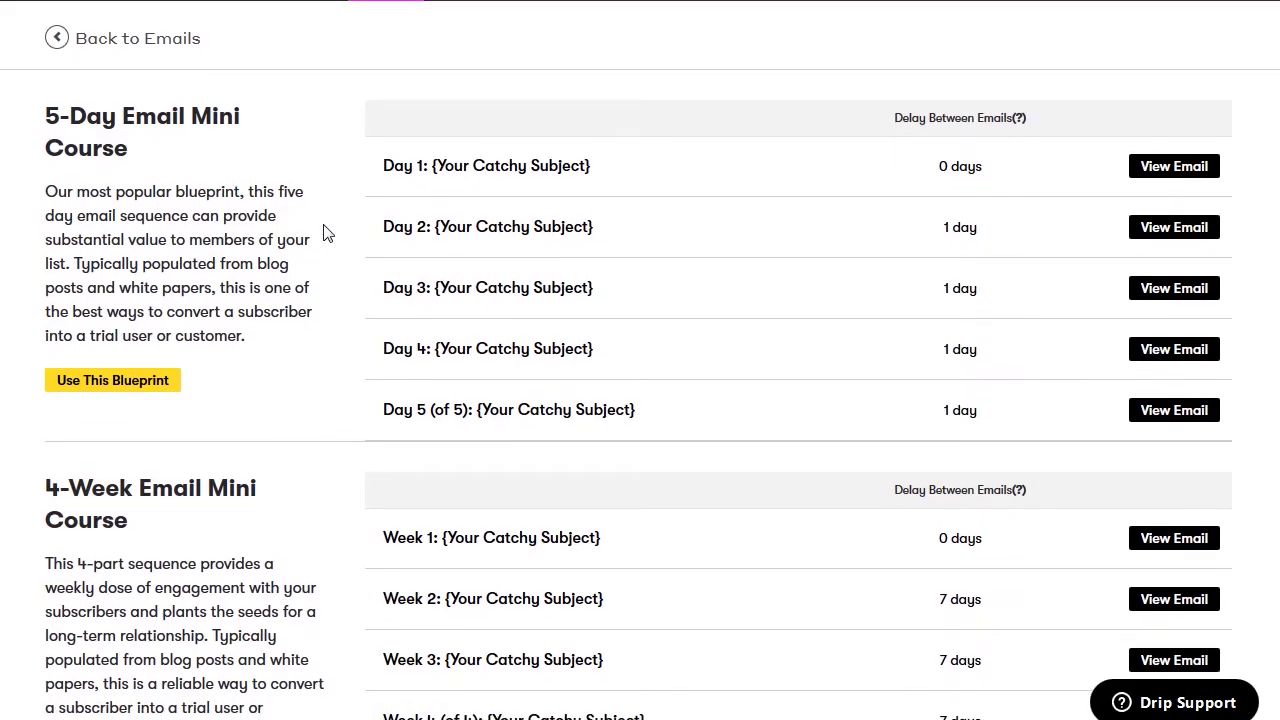
pyautogui.click(90, 381)
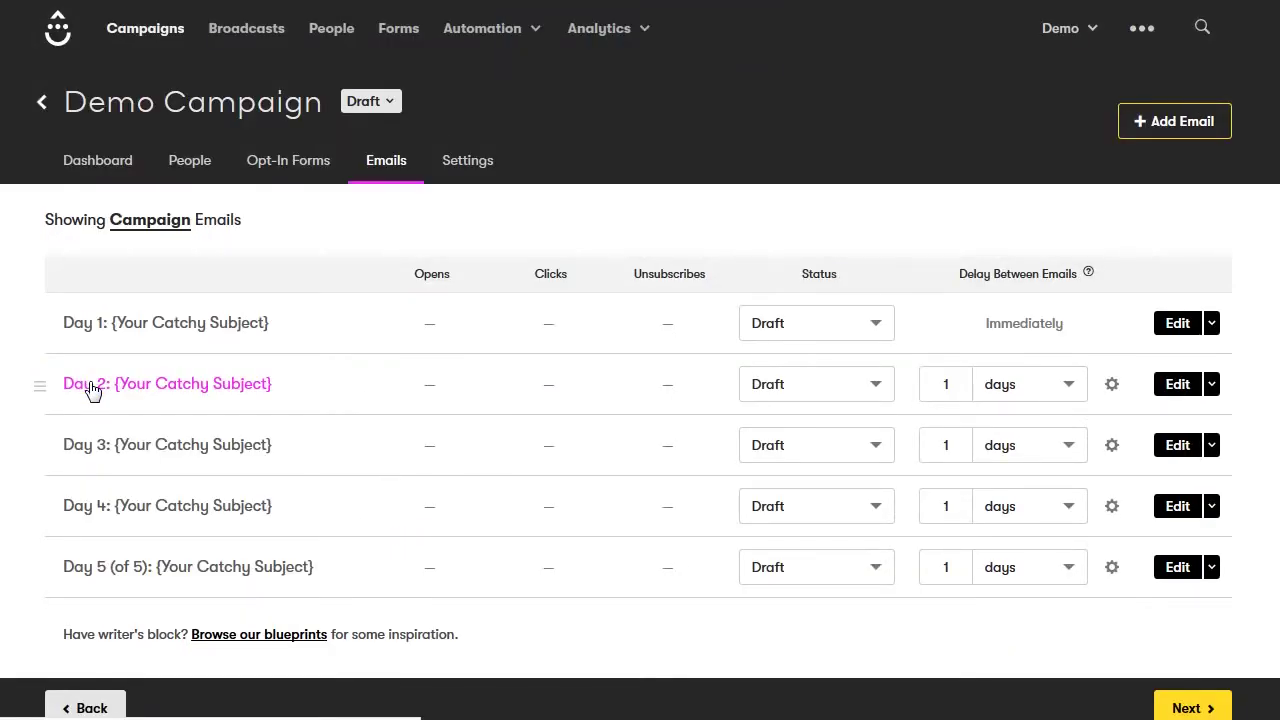
# Open the Day 1 campaign email, scroll through its body text, and save it
pyautogui.click(155, 325)
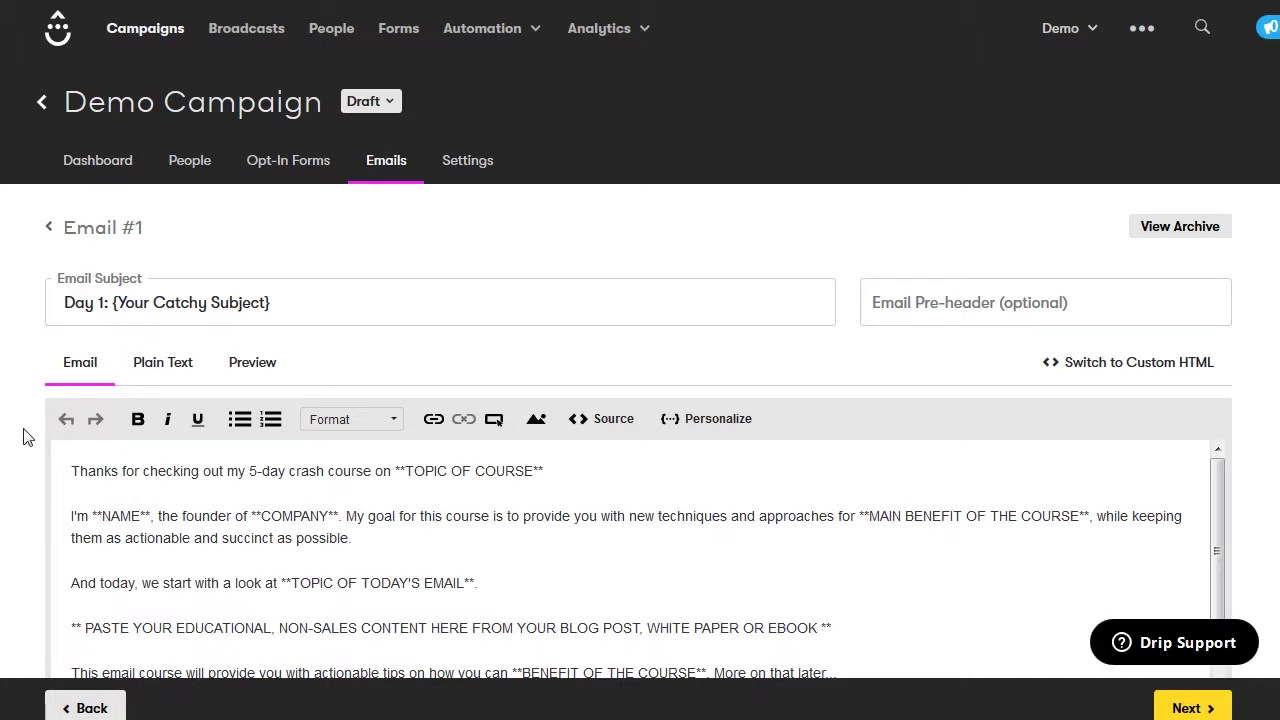
pyautogui.scroll(-3, 14, 475)
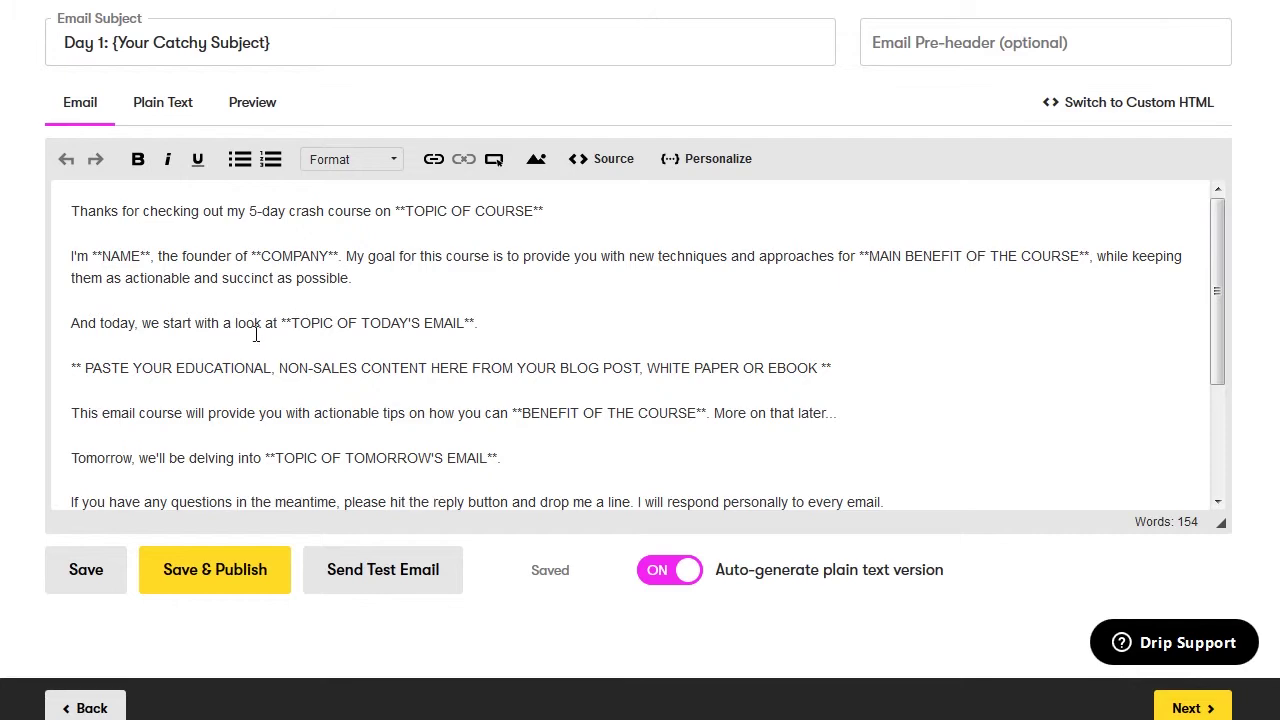
pyautogui.scroll(-3, 256, 334)
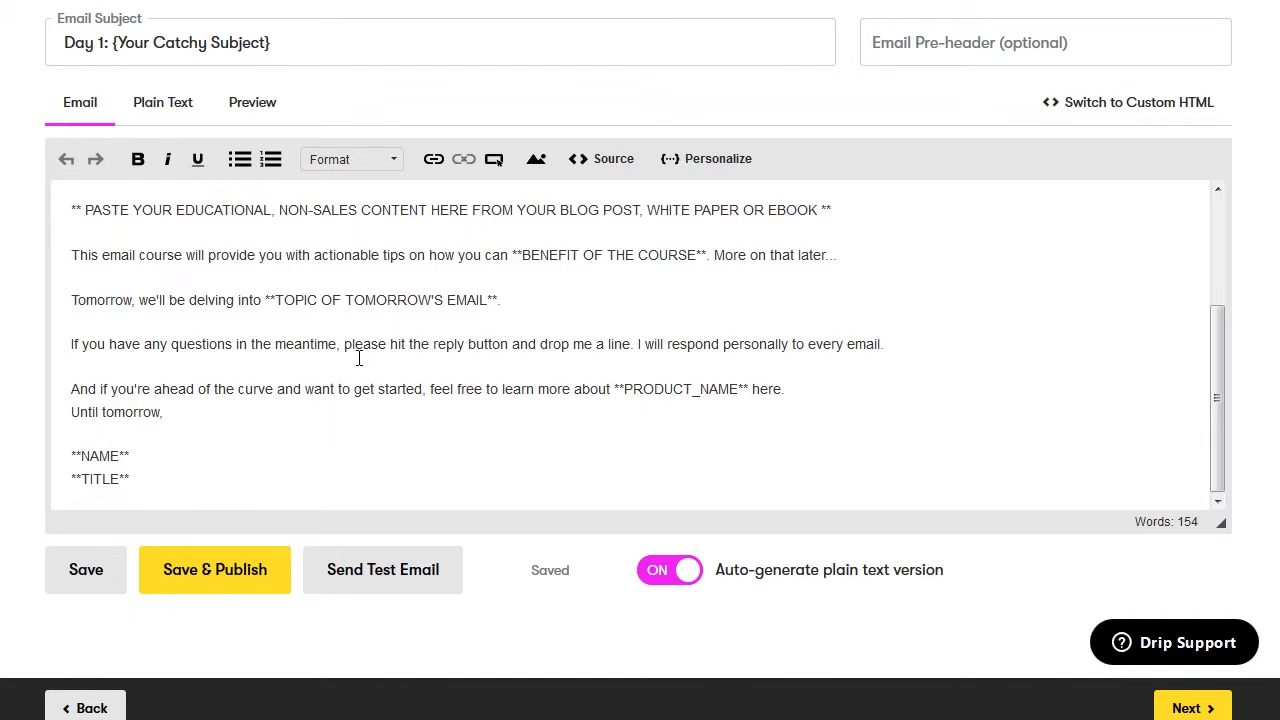
pyautogui.click(86, 569)
# Continue to Demo Campaign's settings, leaving the Public Name unchanged as 'Demo Campaign'
pyautogui.click(1180, 707)
pyautogui.scroll(-1, 1194, 609)
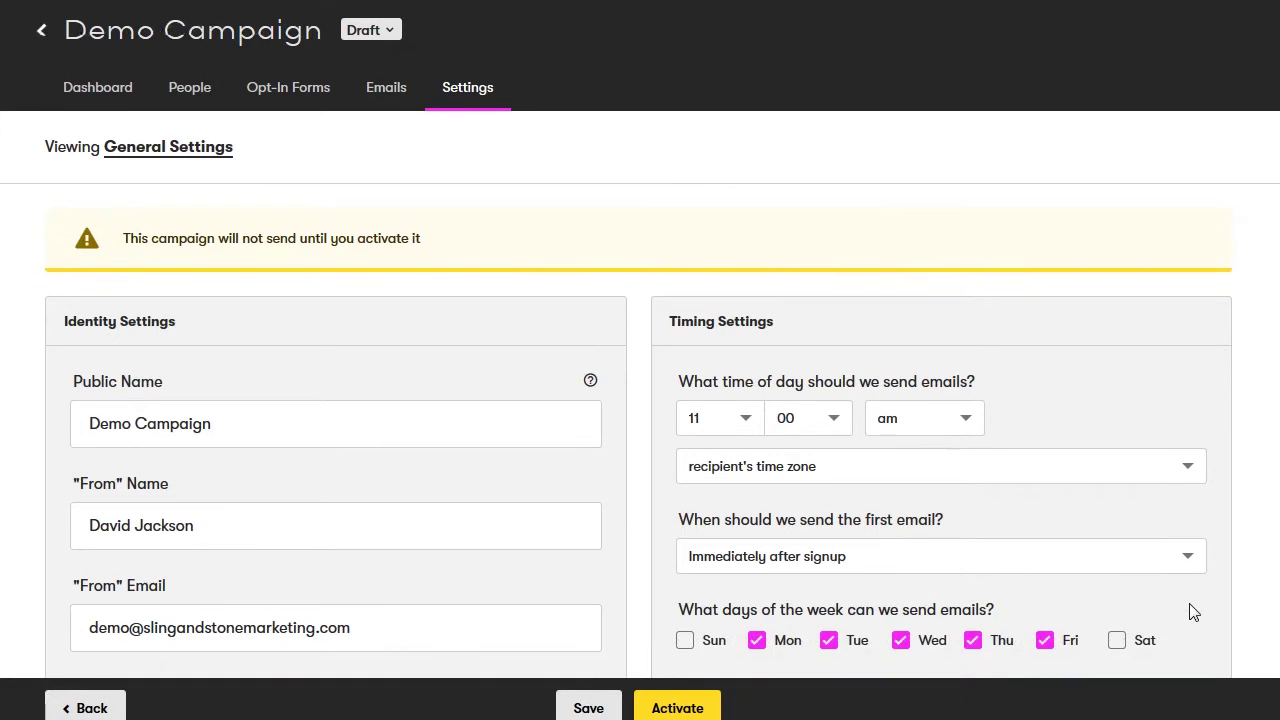
pyautogui.scroll(-1, 1194, 612)
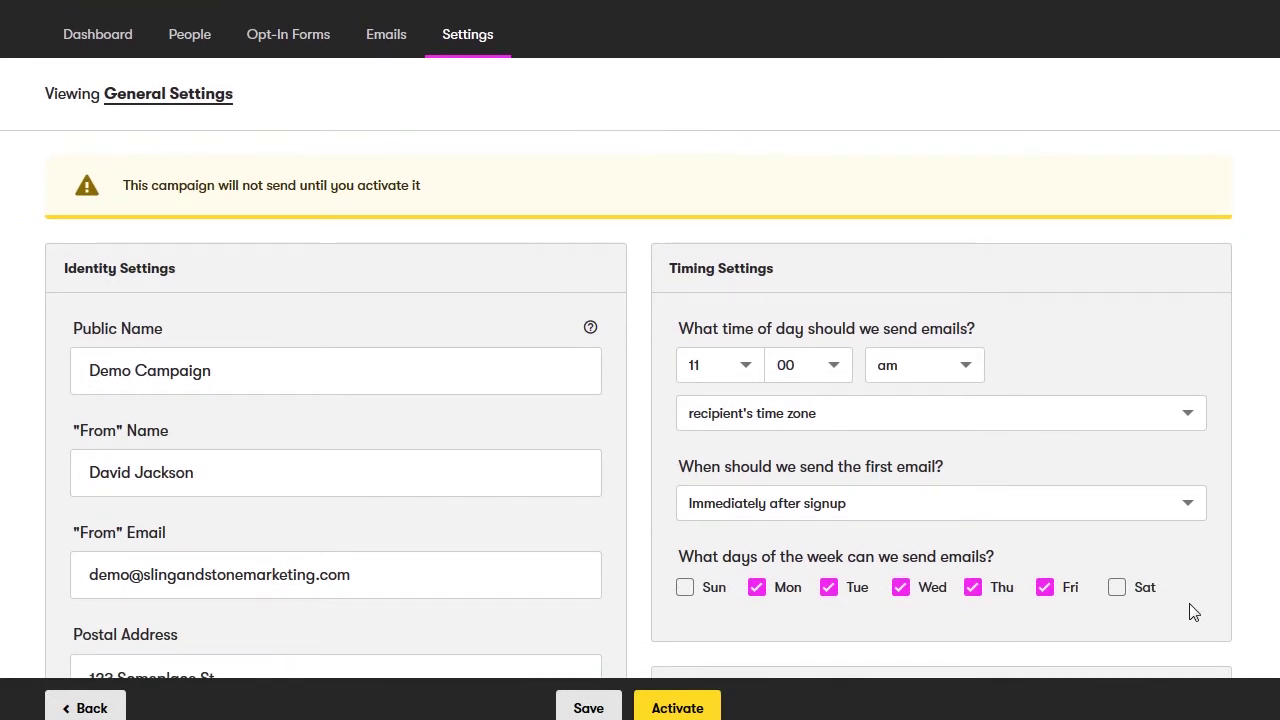
pyautogui.scroll(-3, 1191, 612)
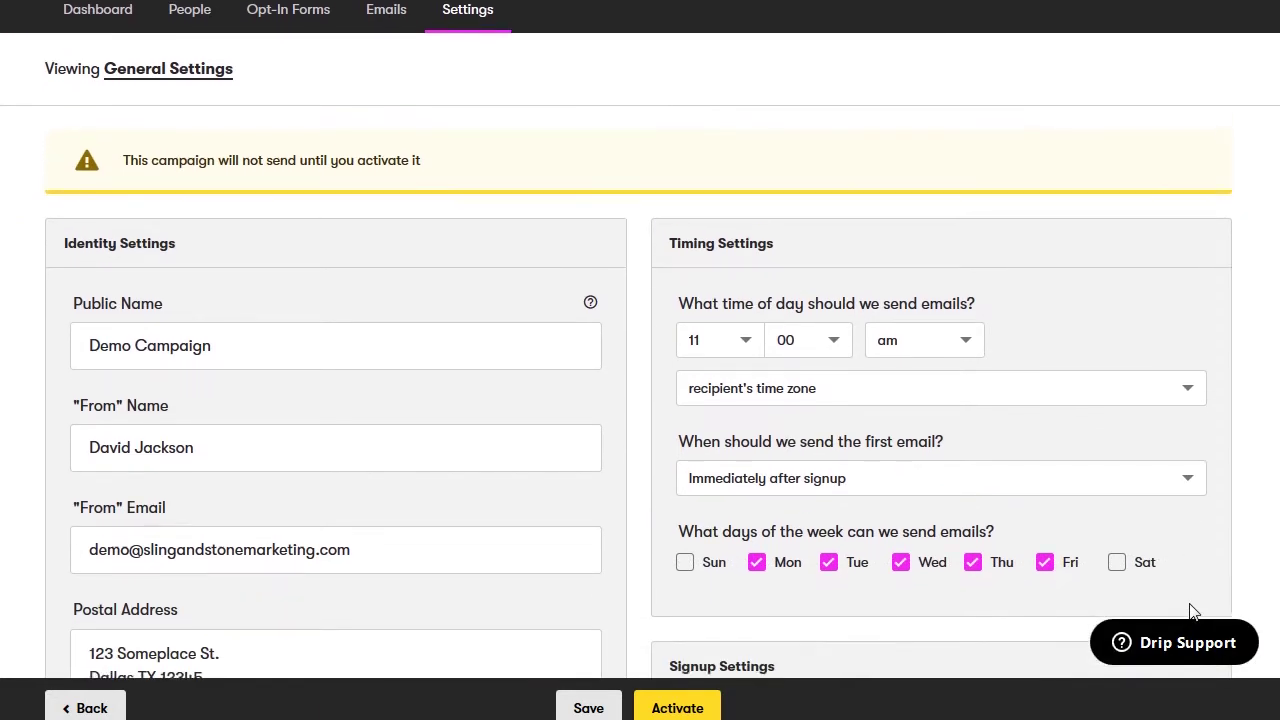
pyautogui.click(112, 206)
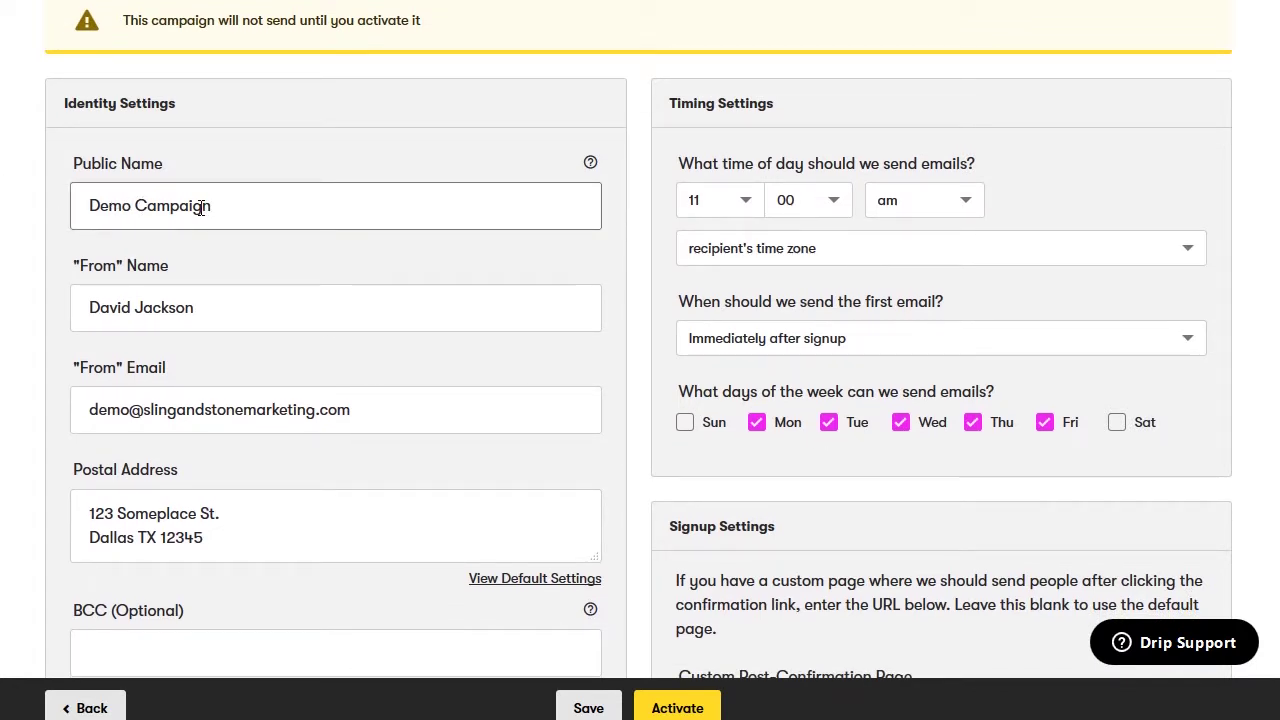
pyautogui.doubleClick(201, 207)
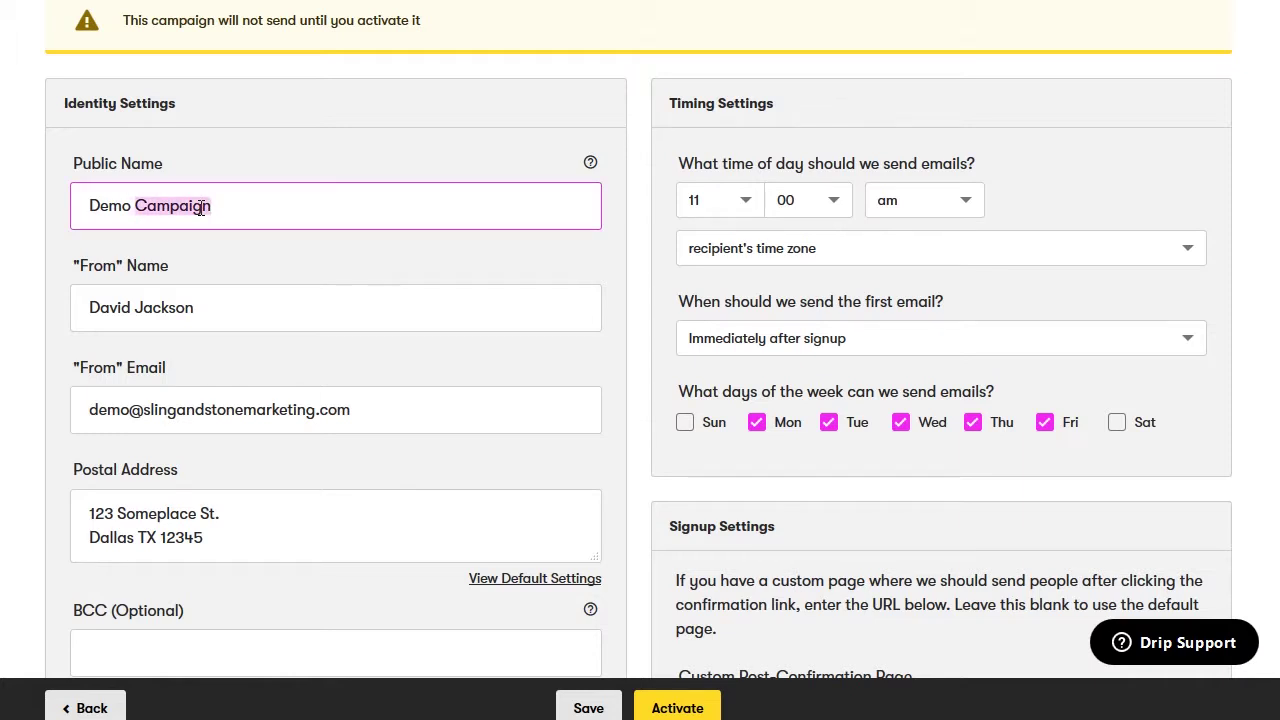
pyautogui.click(230, 204)
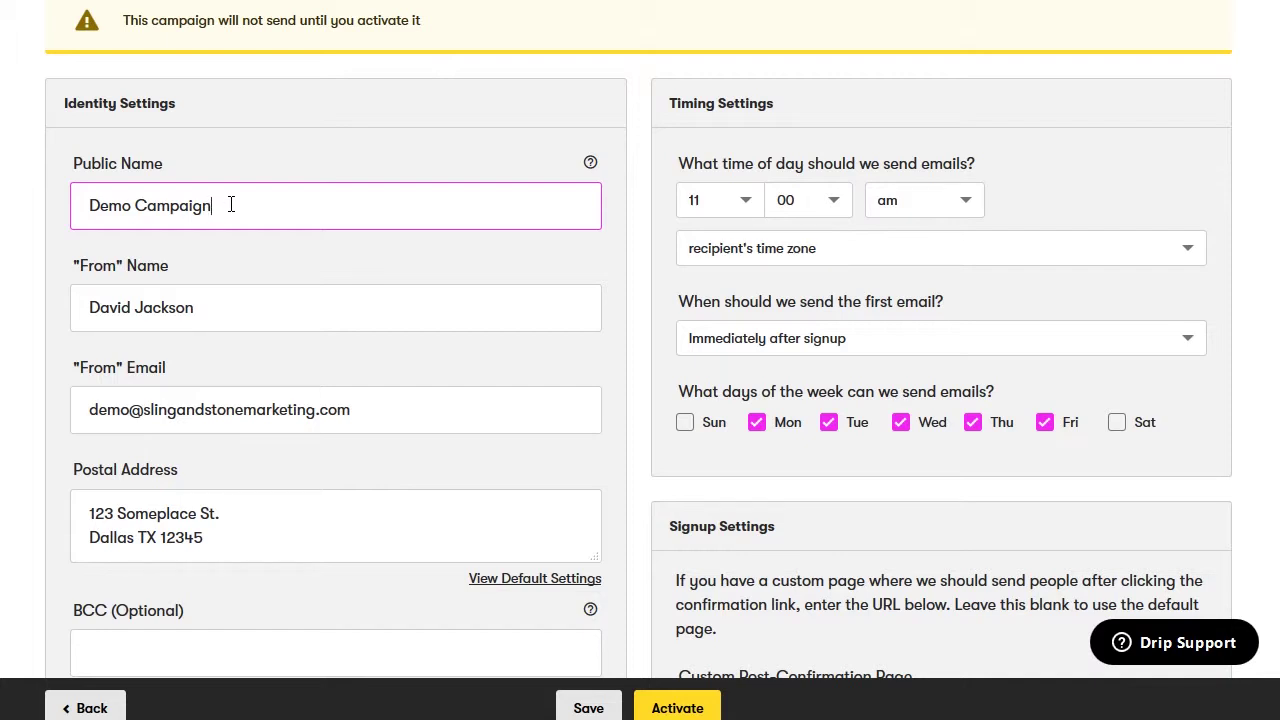
pyautogui.click(334, 258)
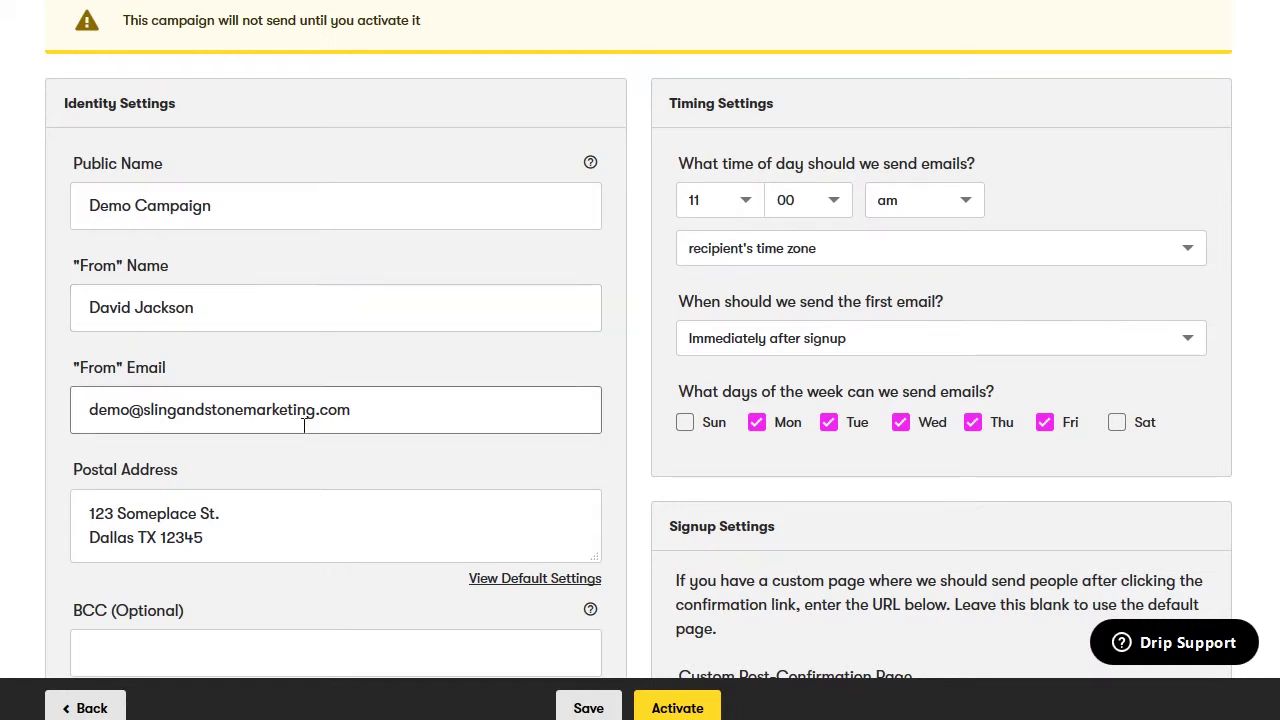
pyautogui.scroll(-1, 318, 572)
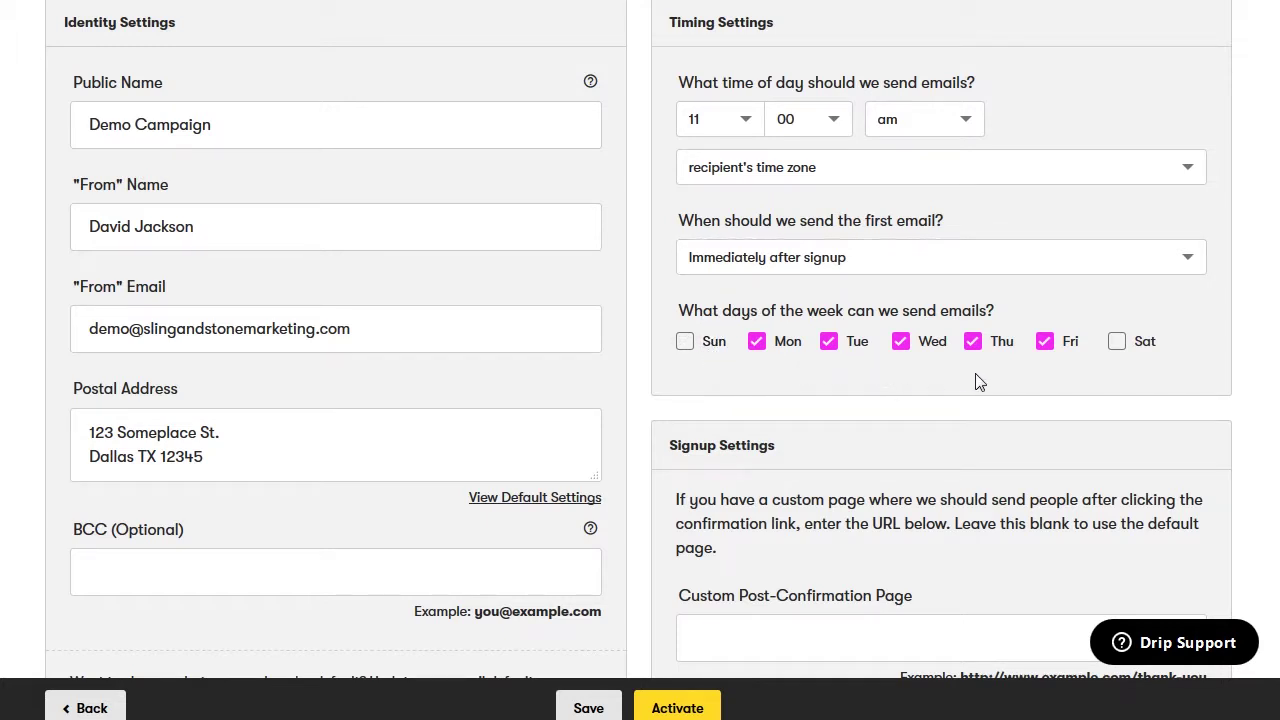
pyautogui.scroll(-1, 978, 382)
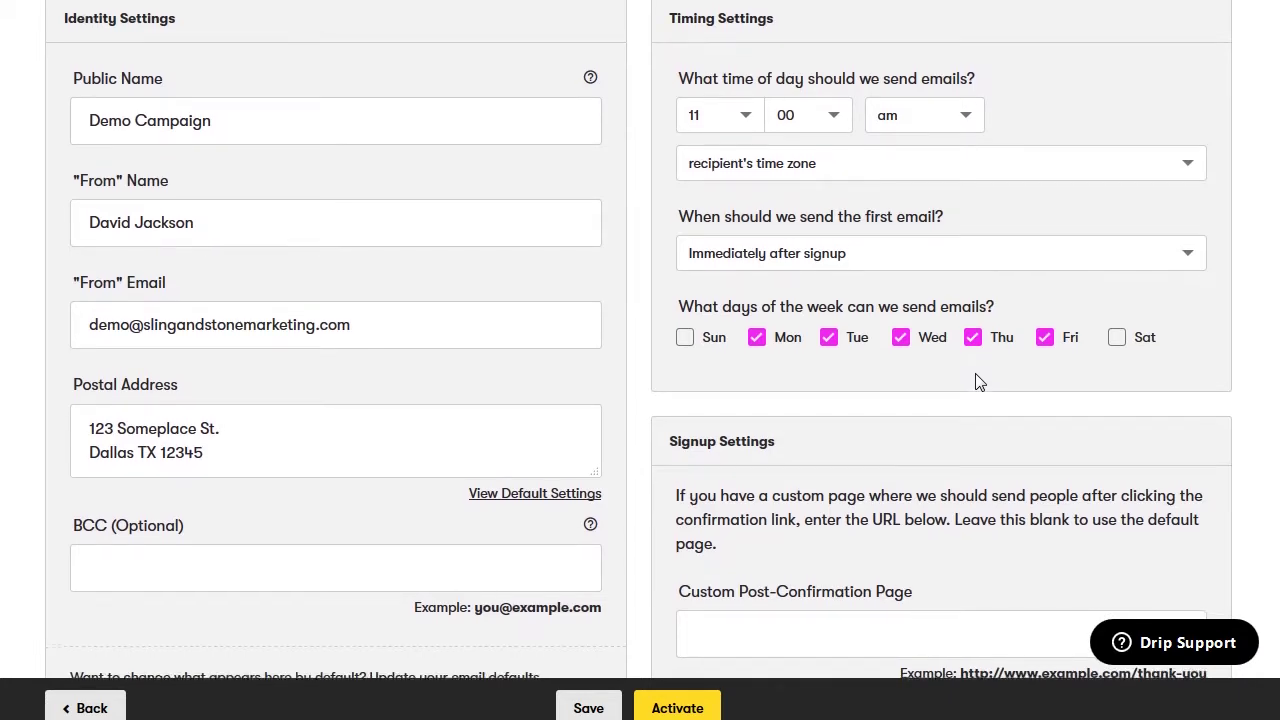
pyautogui.scroll(-3, 978, 382)
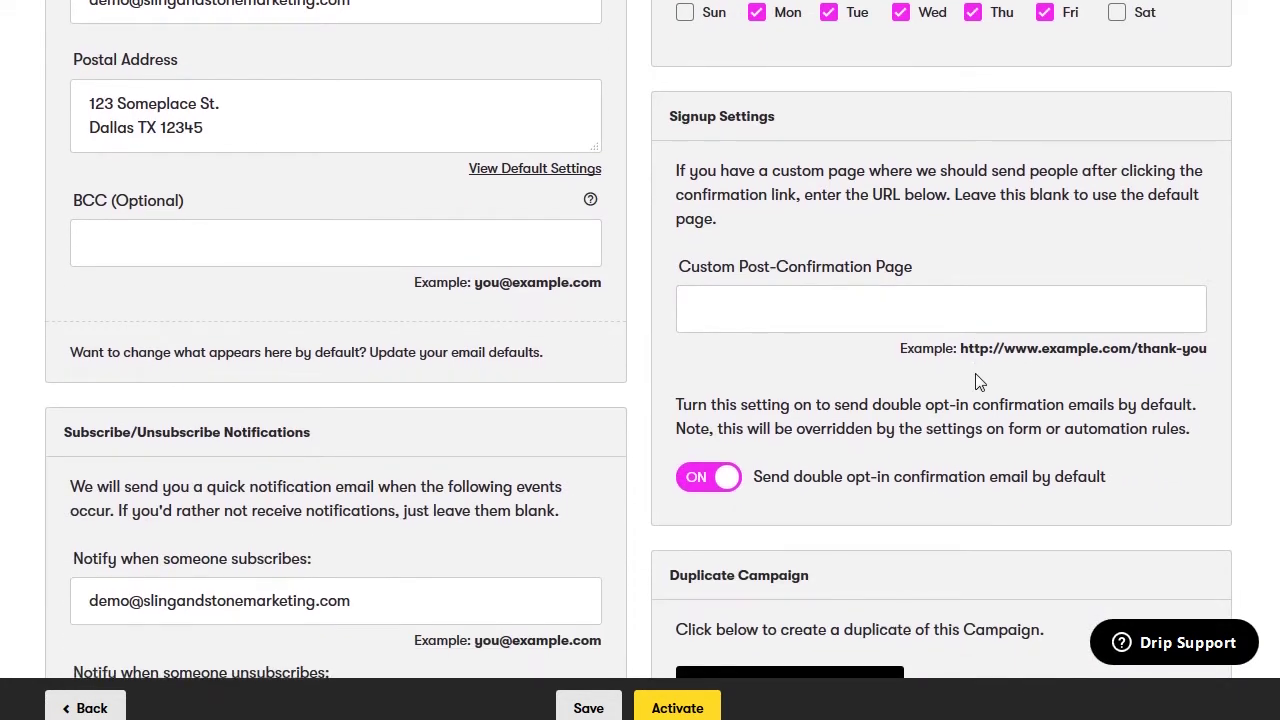
pyautogui.scroll(-1, 978, 382)
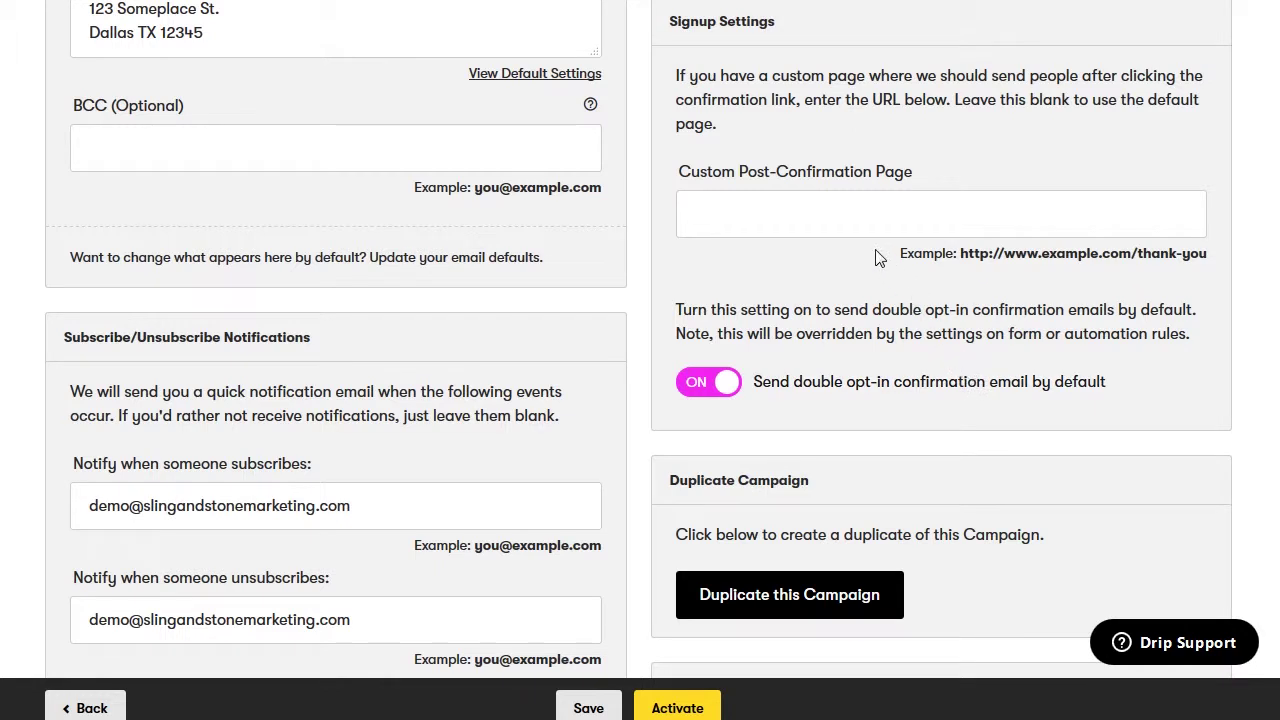
pyautogui.click(845, 215)
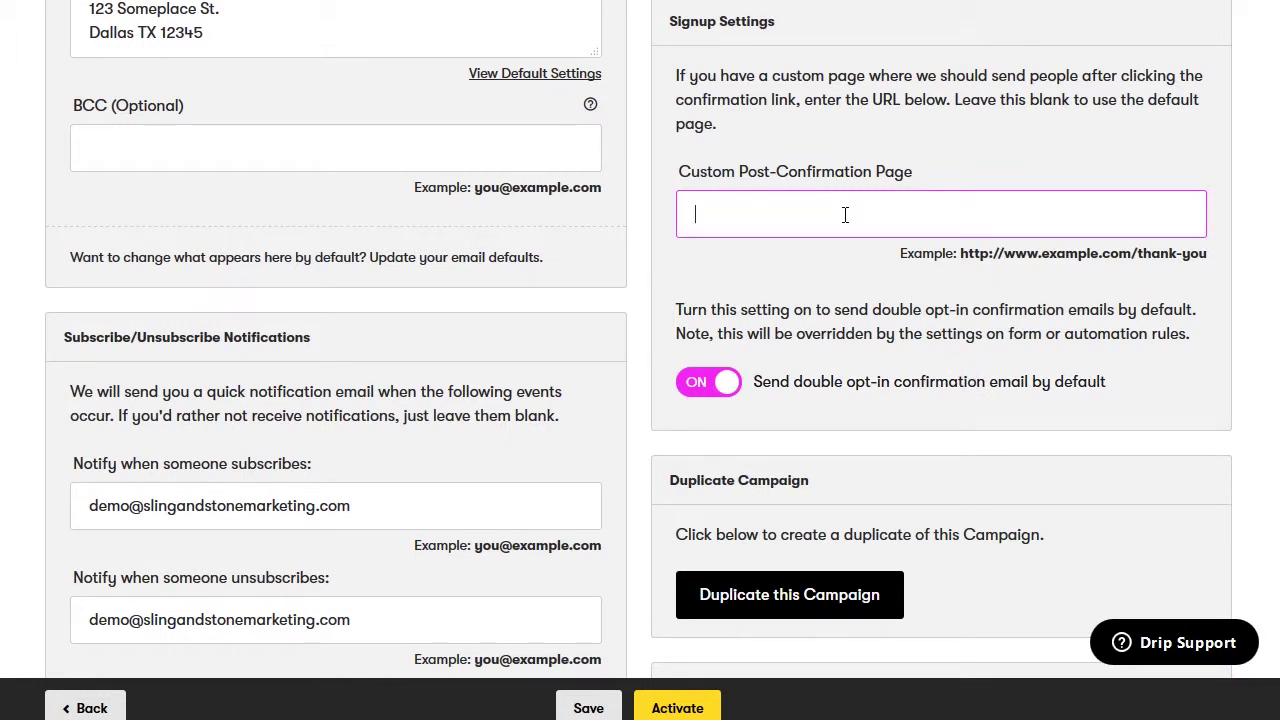
pyautogui.write('https://www.slingands')
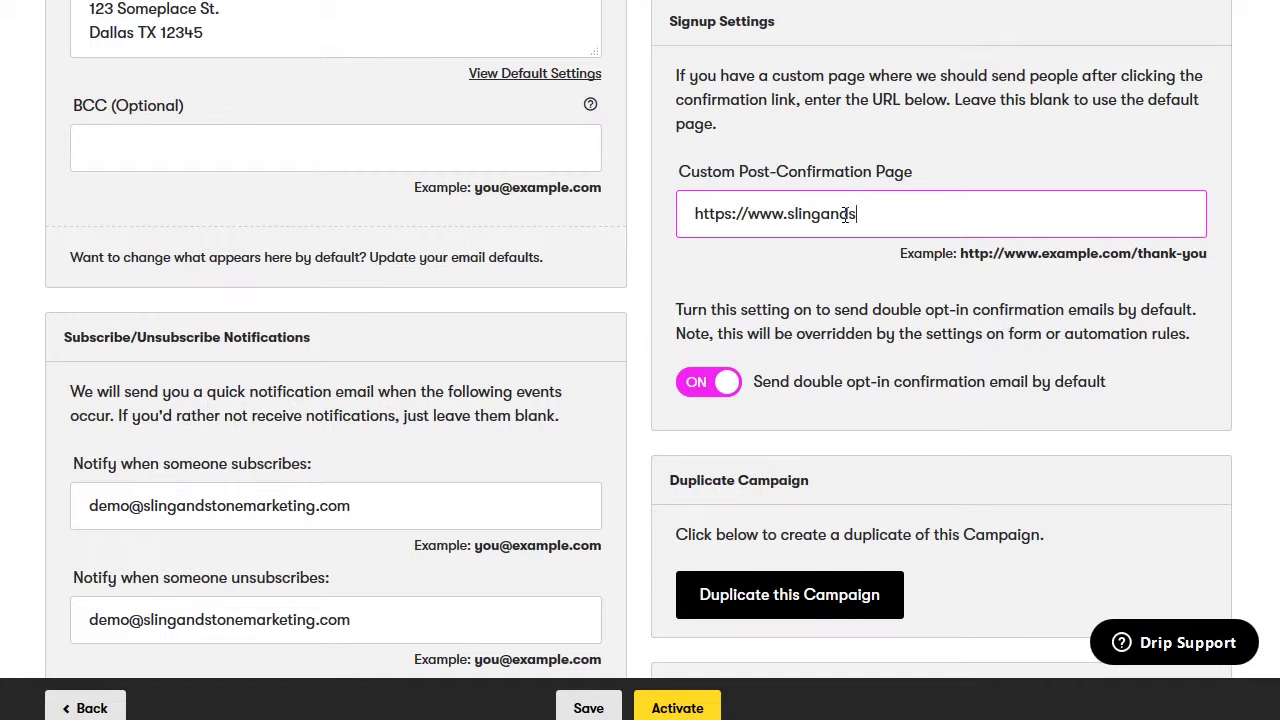
pyautogui.write('tonemarketing.com/')
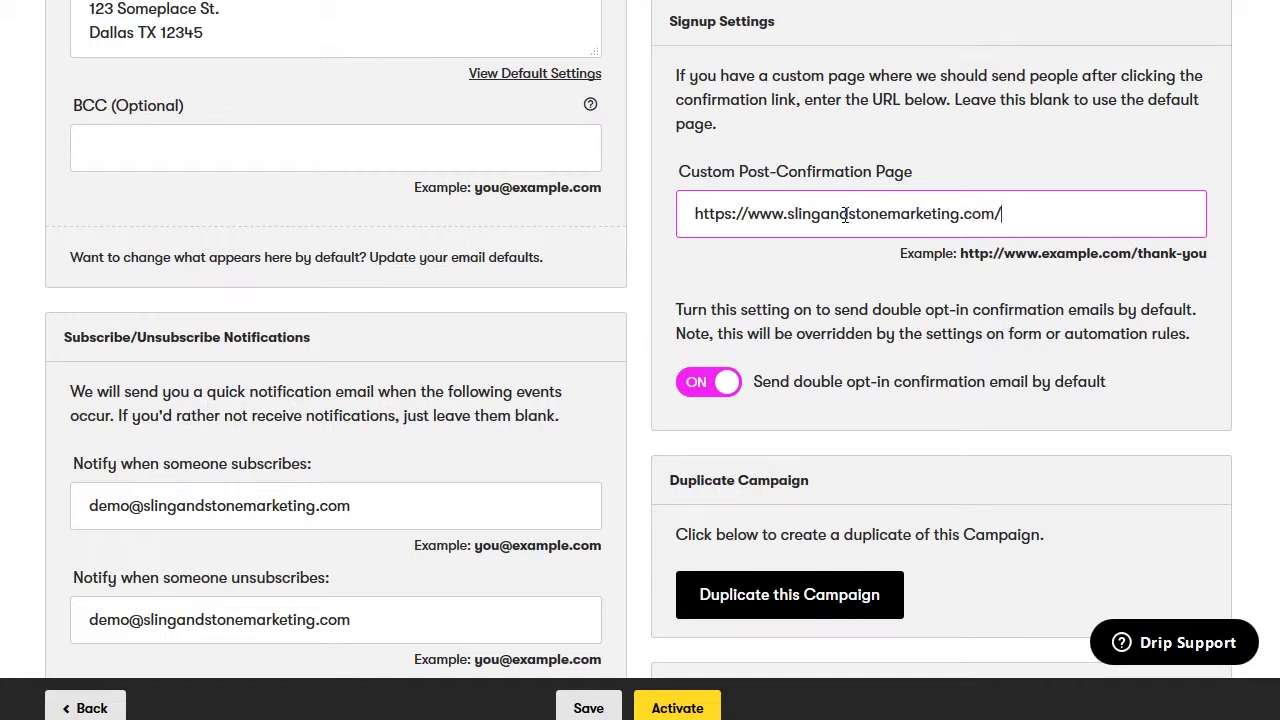
pyautogui.write('confirmed')
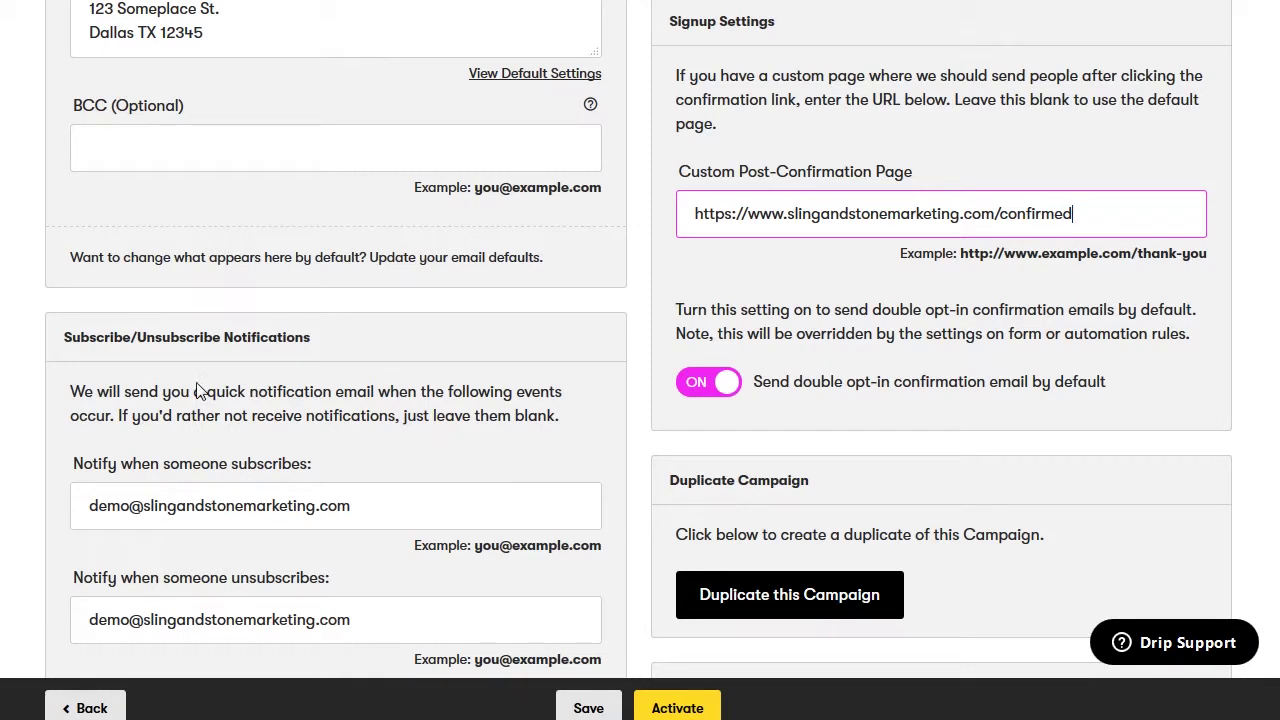
pyautogui.scroll(-2, 60, 423)
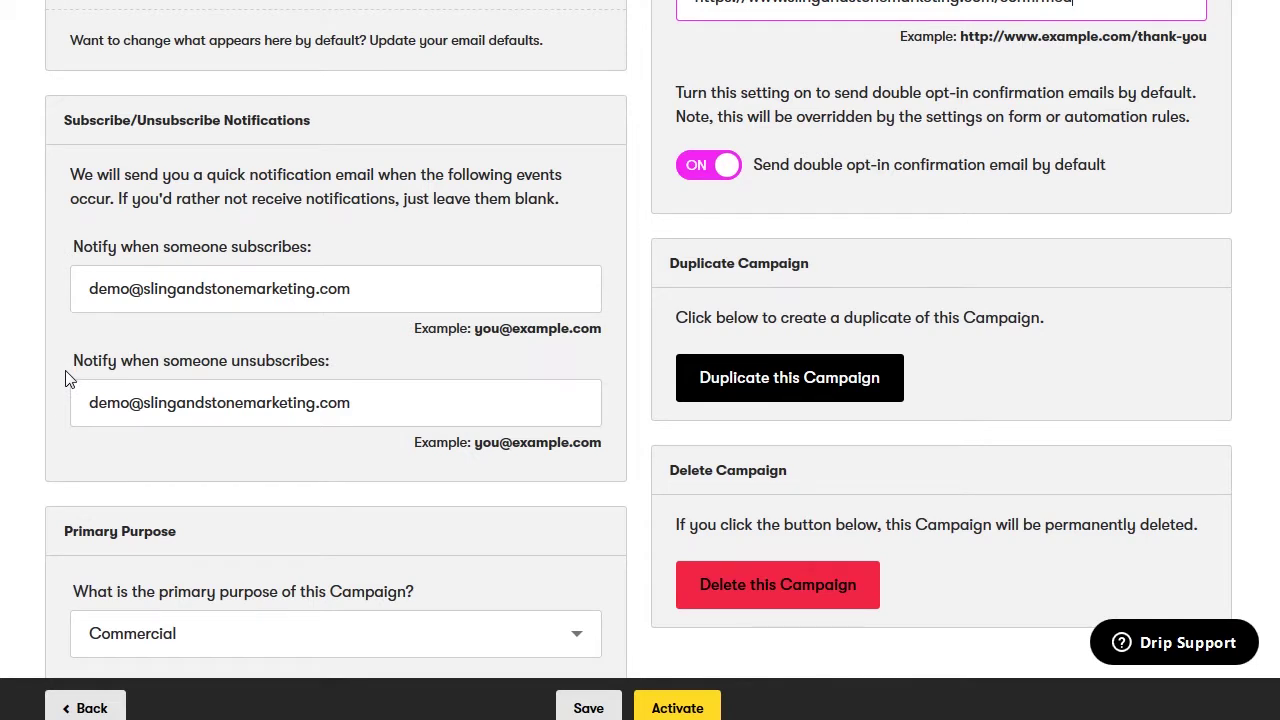
pyautogui.scroll(-3, 65, 378)
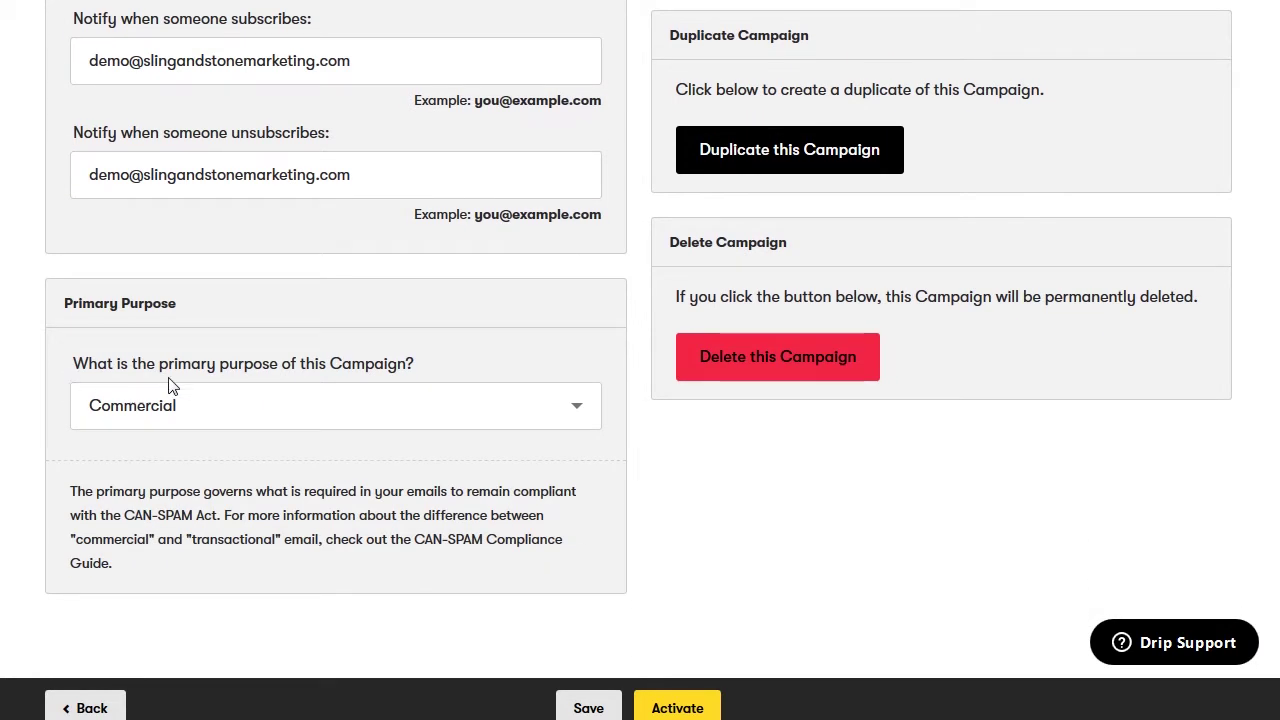
pyautogui.click(240, 405)
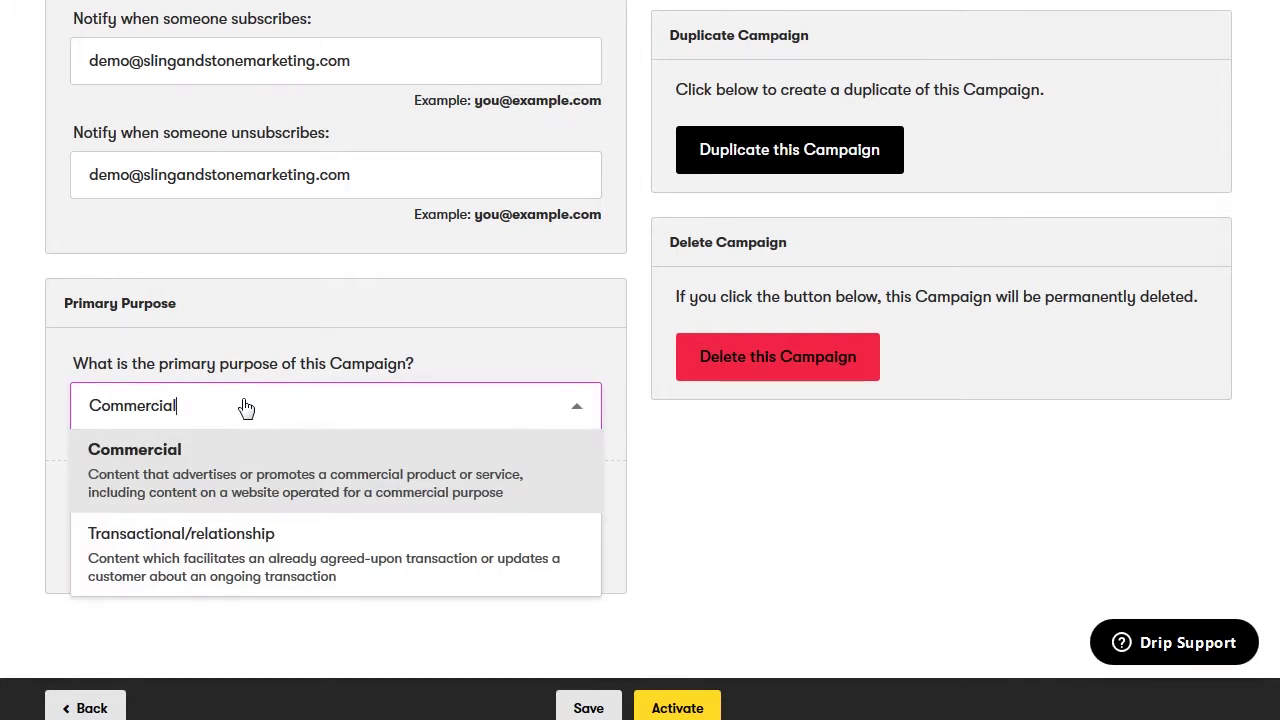
pyautogui.click(267, 416)
pyautogui.click(268, 416)
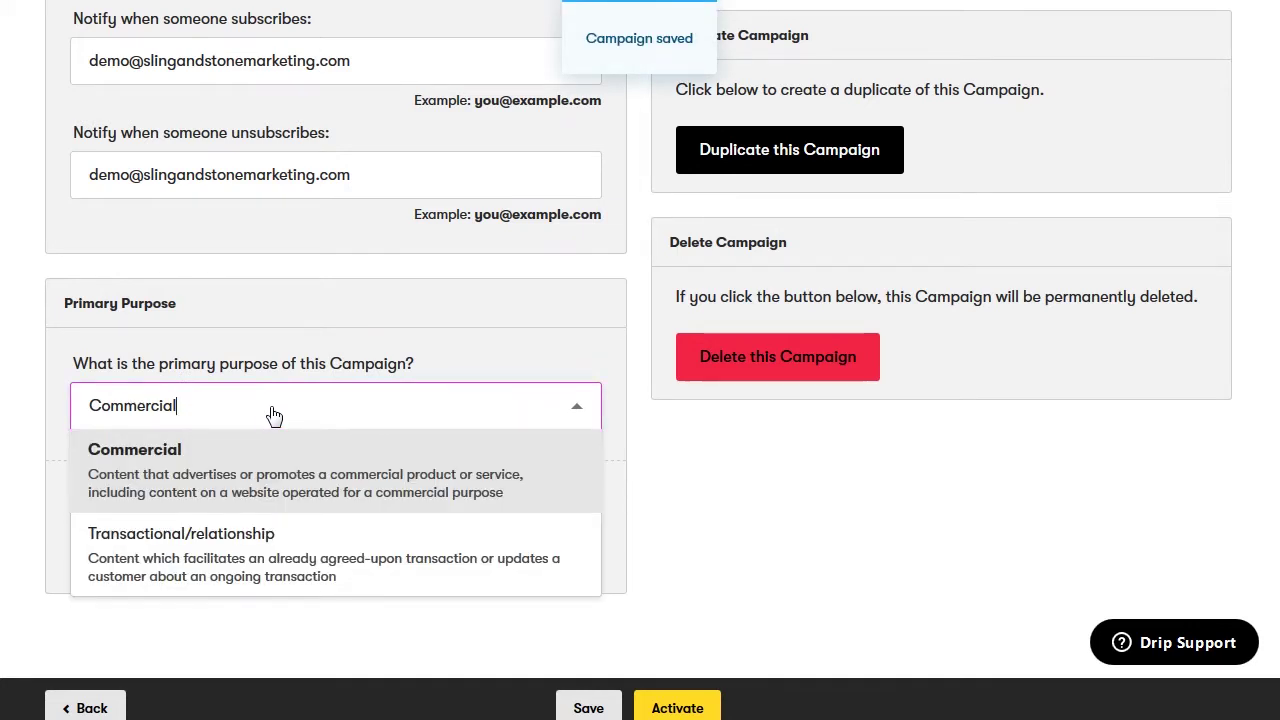
pyautogui.click(650, 710)
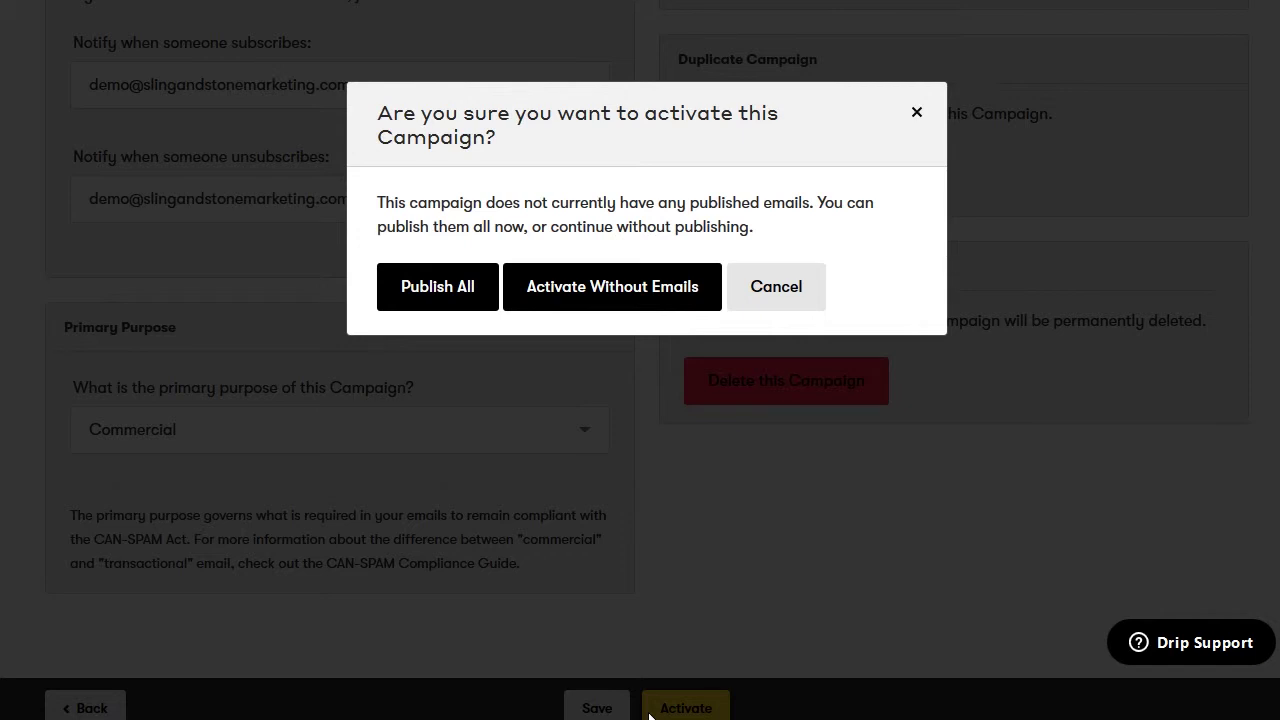
pyautogui.click(798, 290)
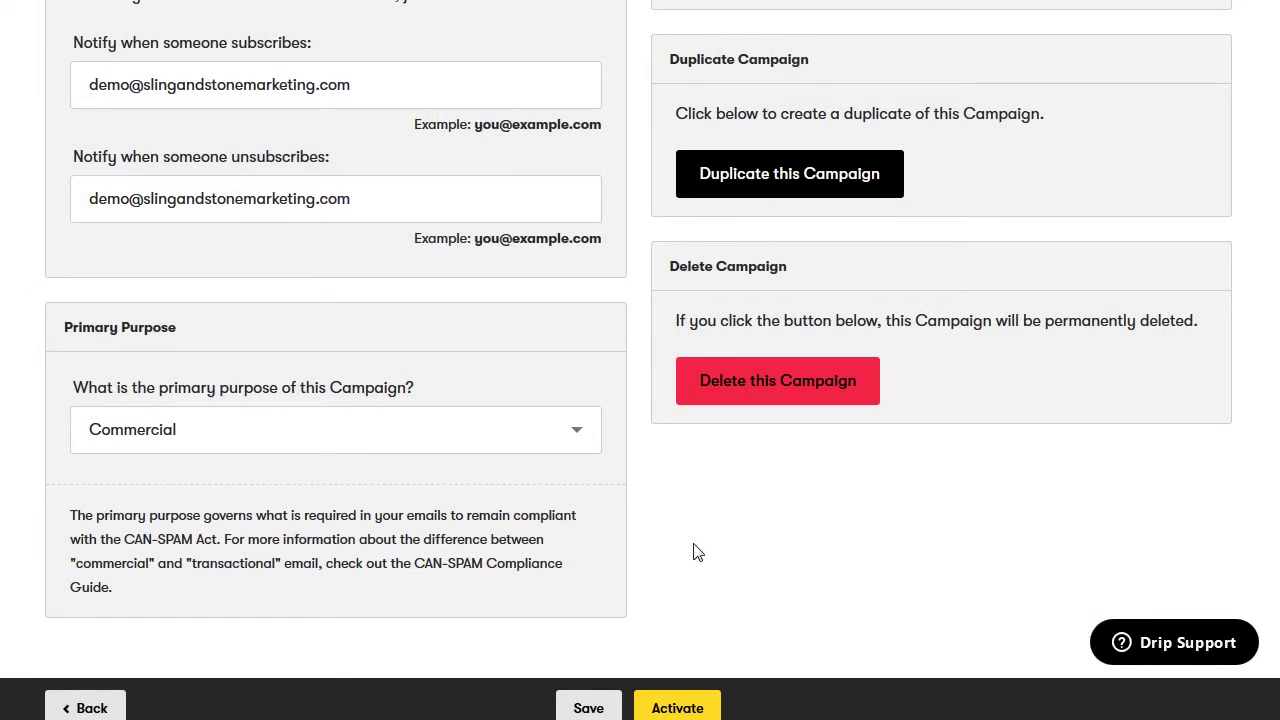
pyautogui.scroll(2, 699, 553)
# Set the Day 2, Day 3, Day 4 and Day 5 campaign emails to Published
pyautogui.click(82, 708)
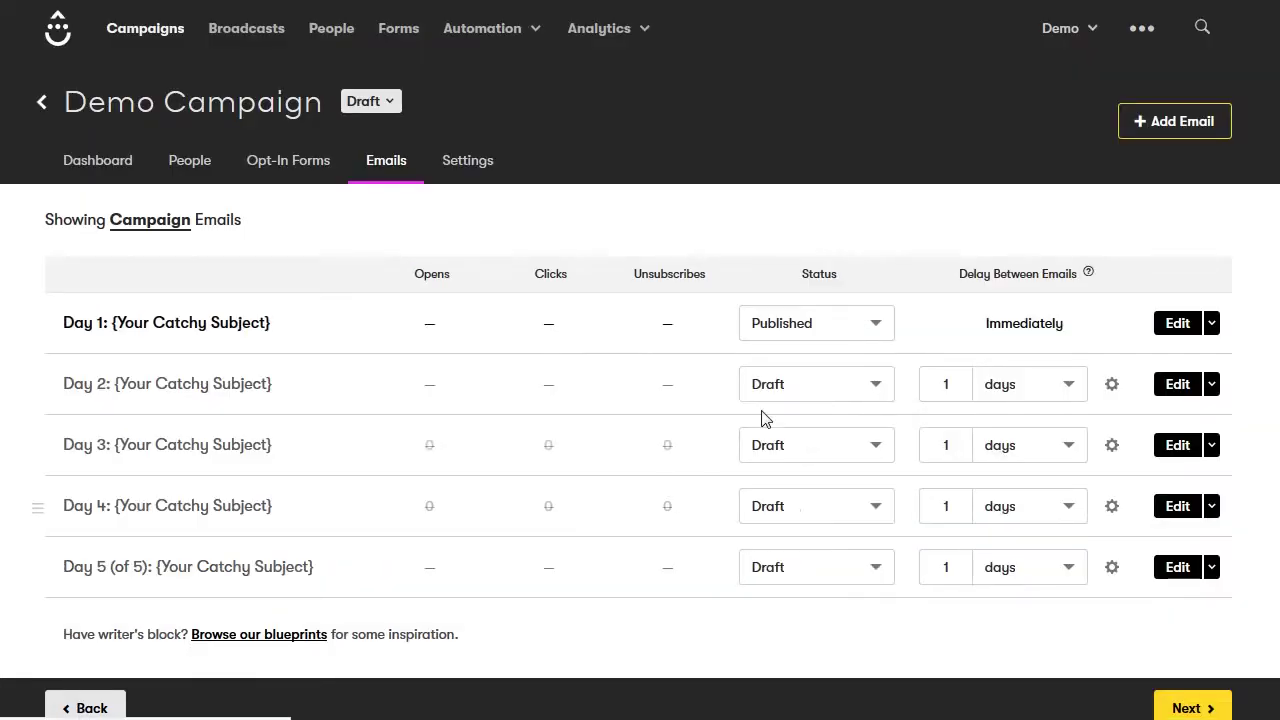
pyautogui.click(820, 388)
pyautogui.click(825, 443)
pyautogui.click(820, 447)
pyautogui.click(808, 510)
pyautogui.click(808, 512)
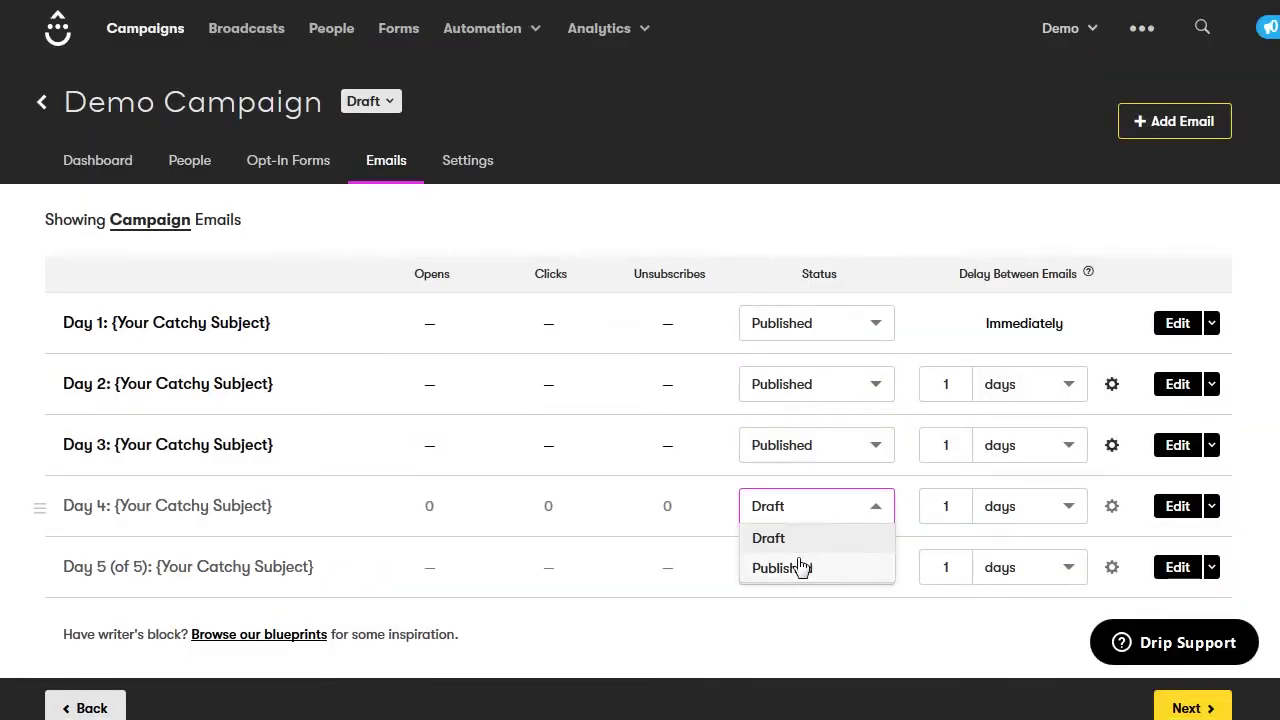
pyautogui.click(803, 566)
pyautogui.click(800, 567)
pyautogui.click(793, 628)
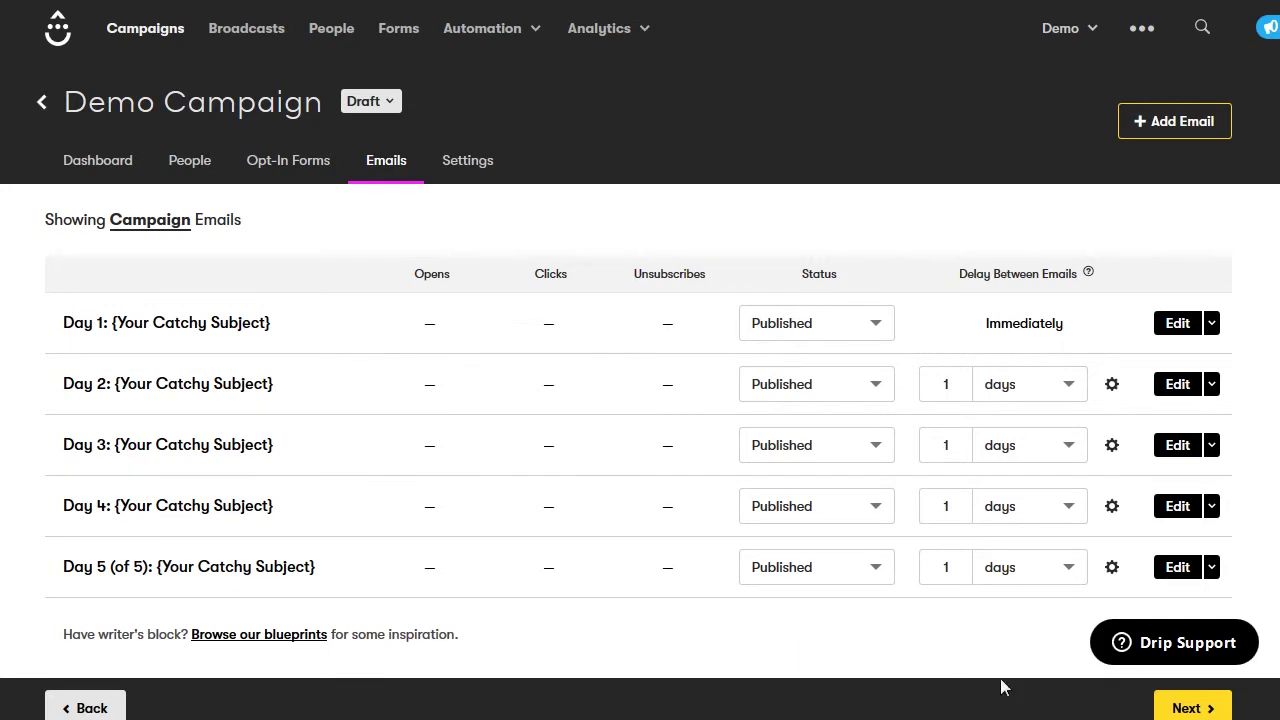
# Activate Demo Campaign from its general settings and step back through the setup wizard
pyautogui.click(1178, 708)
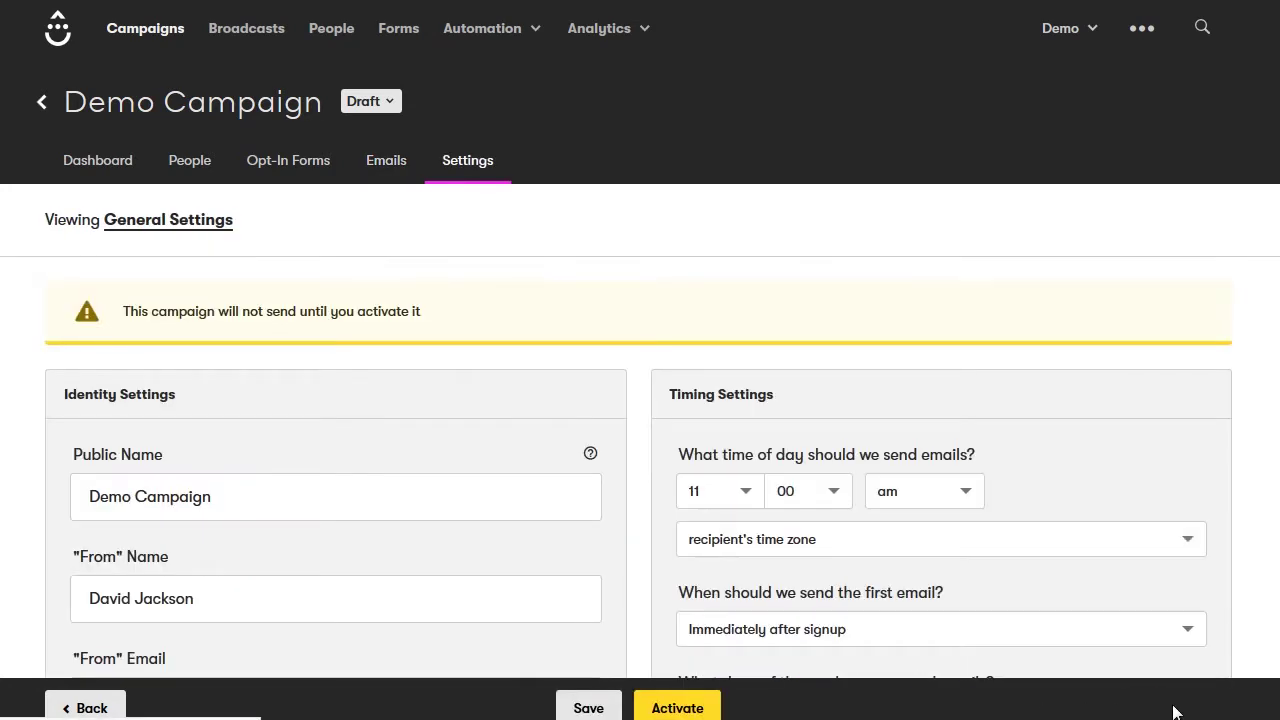
pyautogui.scroll(-8, 1226, 643)
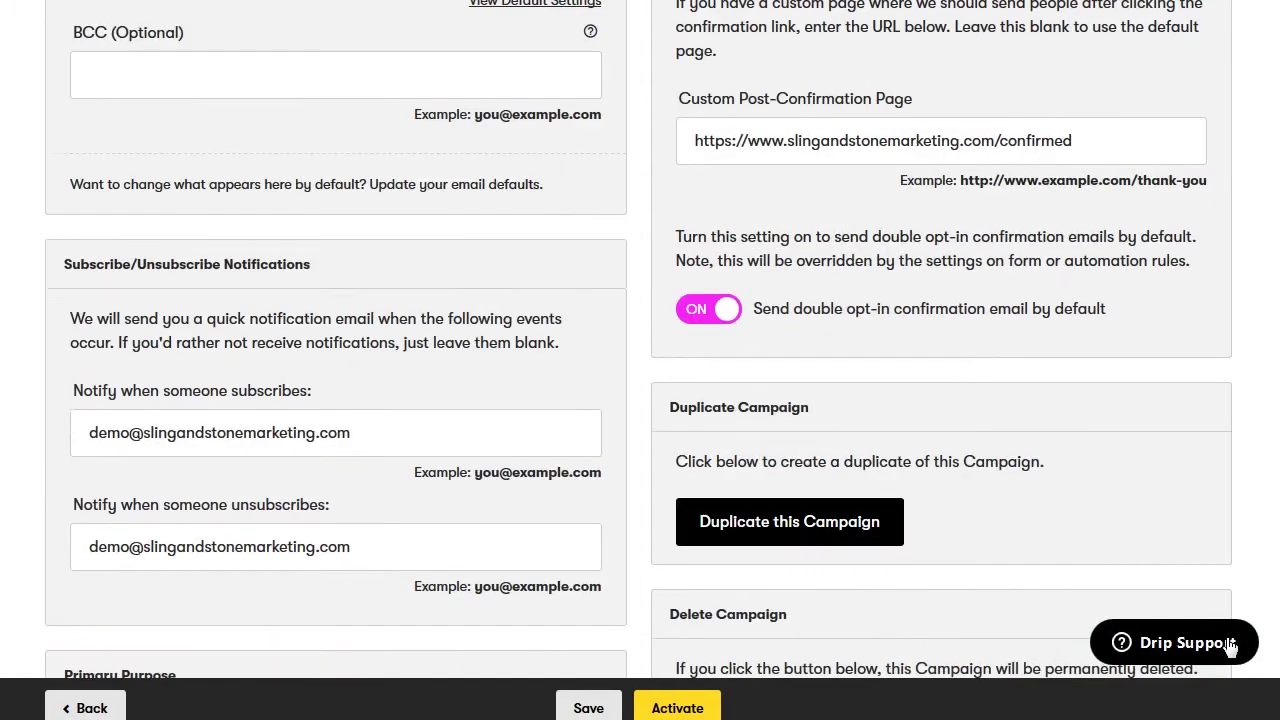
pyautogui.scroll(-4, 1230, 645)
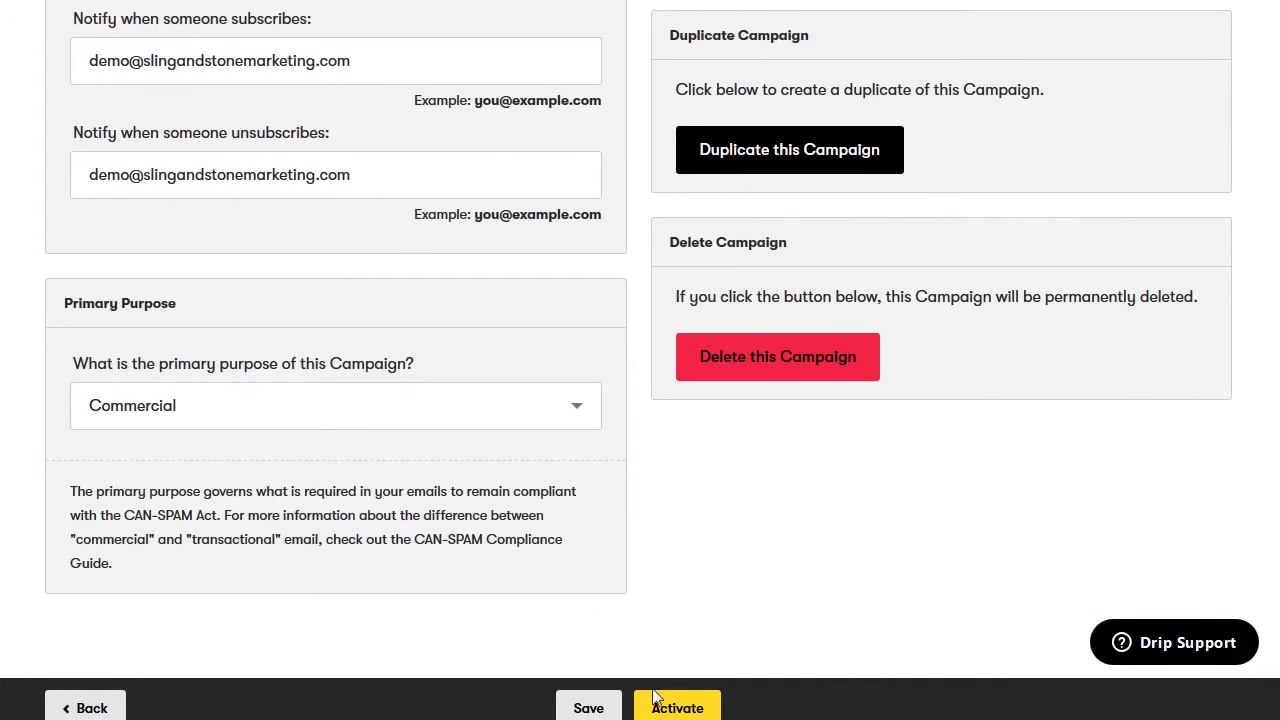
pyautogui.click(677, 706)
pyautogui.click(70, 707)
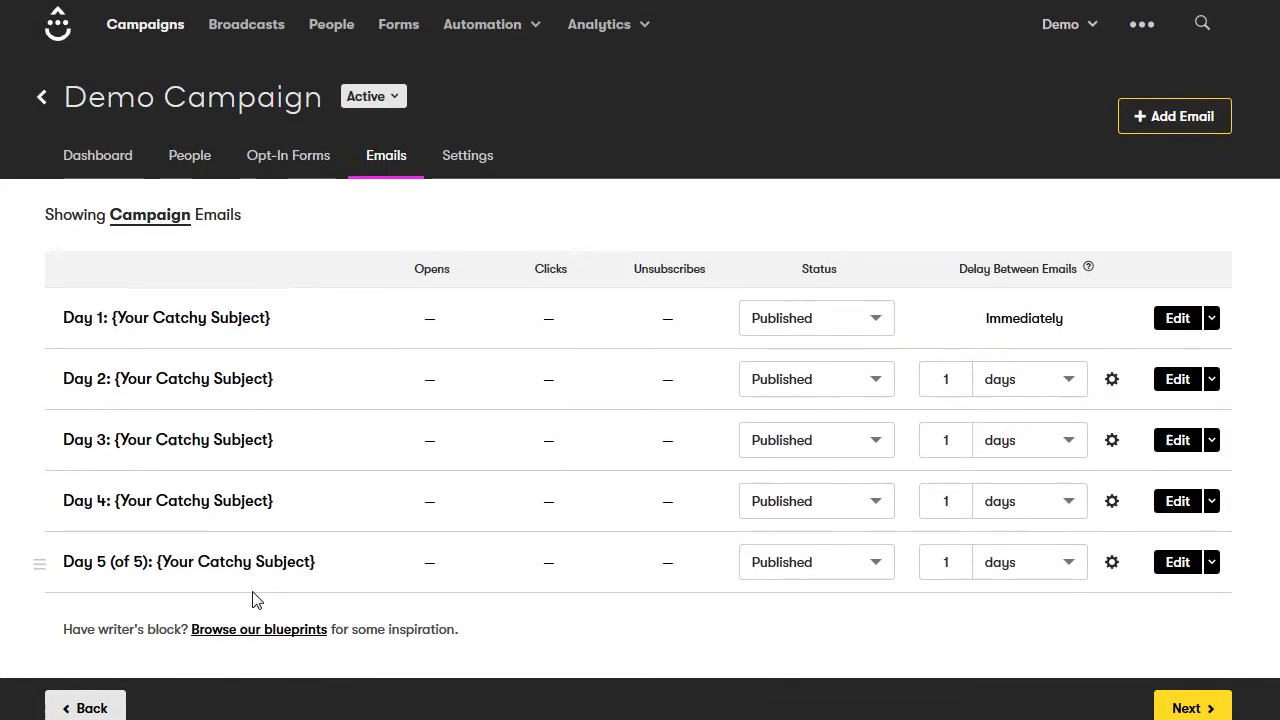
pyautogui.scroll(-1, 254, 598)
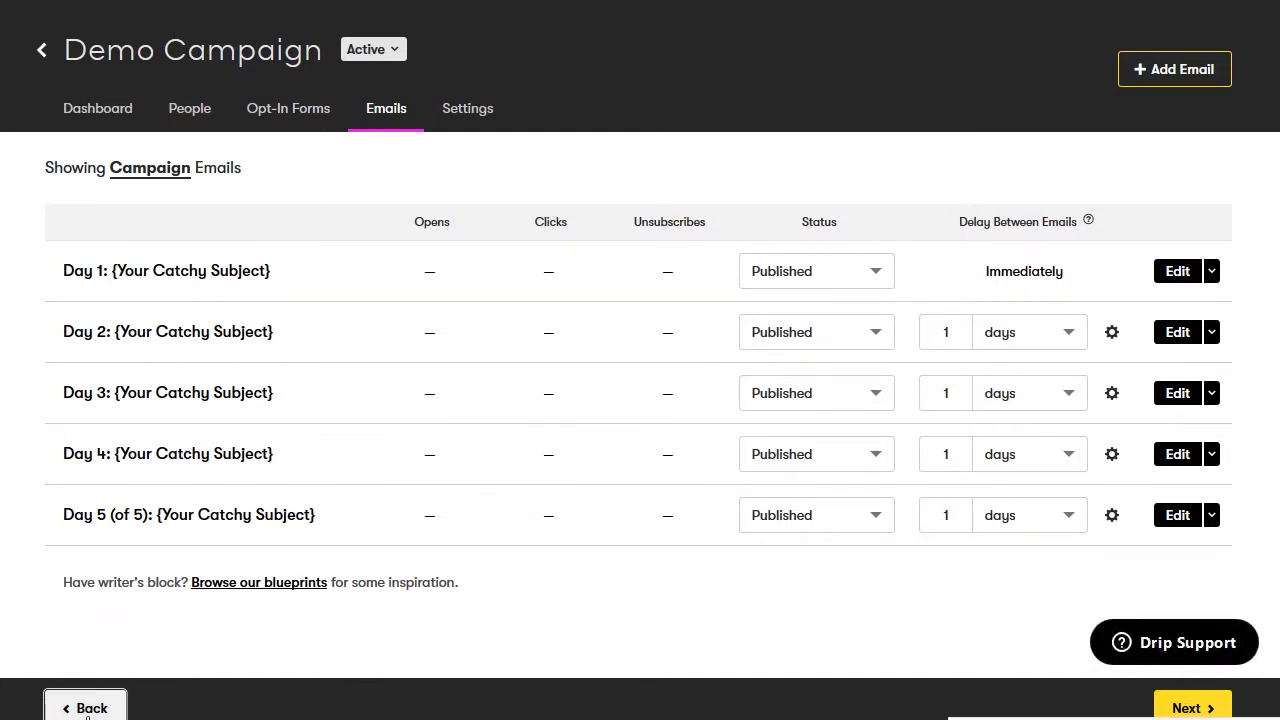
pyautogui.click(87, 710)
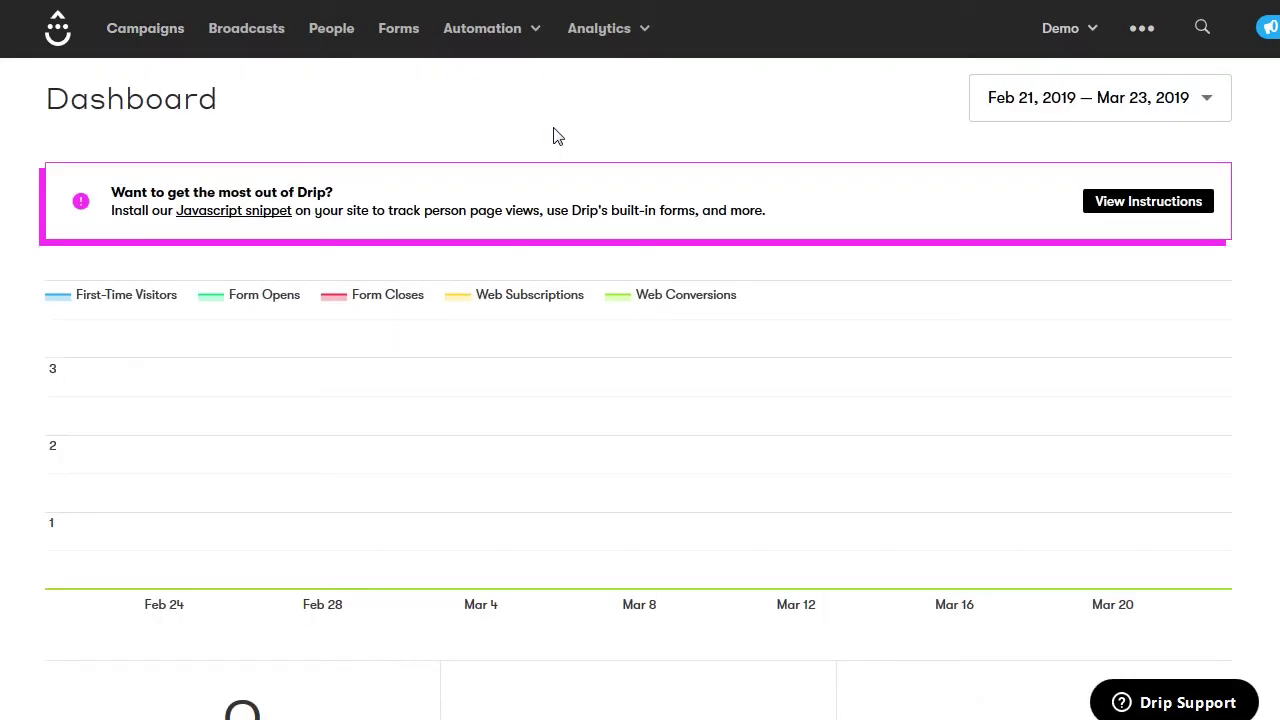
# Create a new opt-in form called 'Demo Form' from the Forms page
pyautogui.click(398, 30)
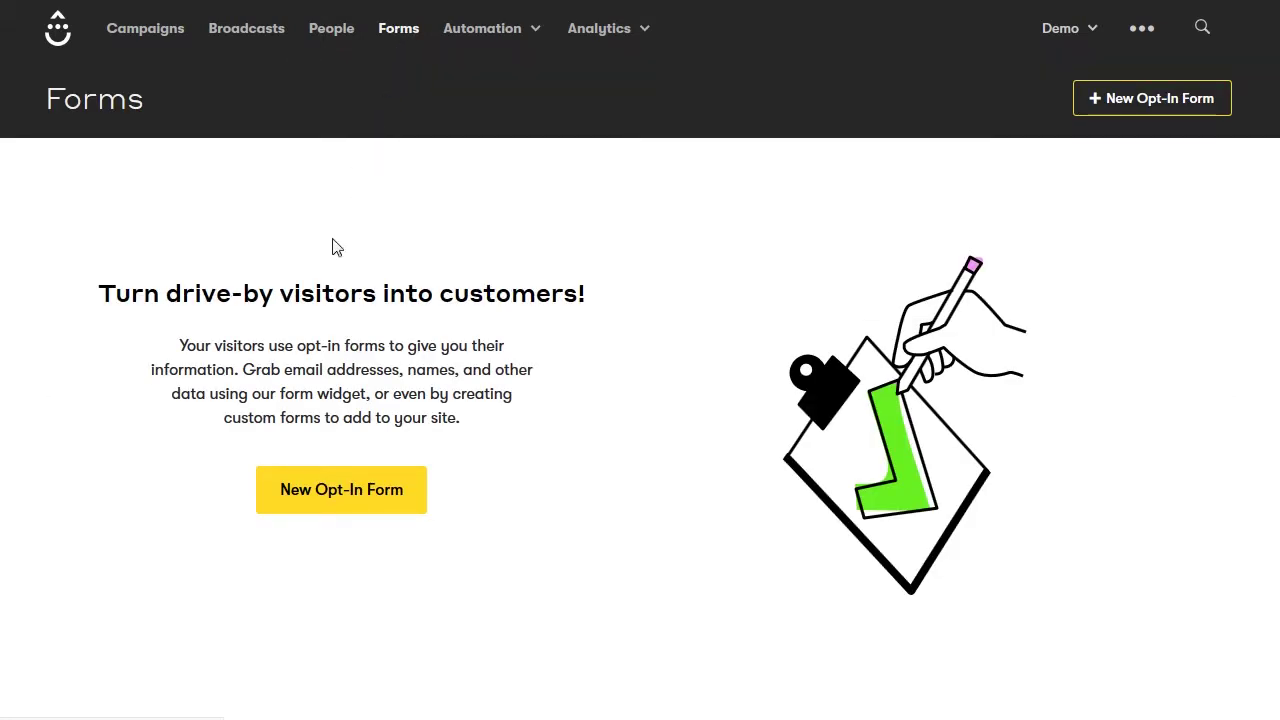
pyautogui.click(344, 489)
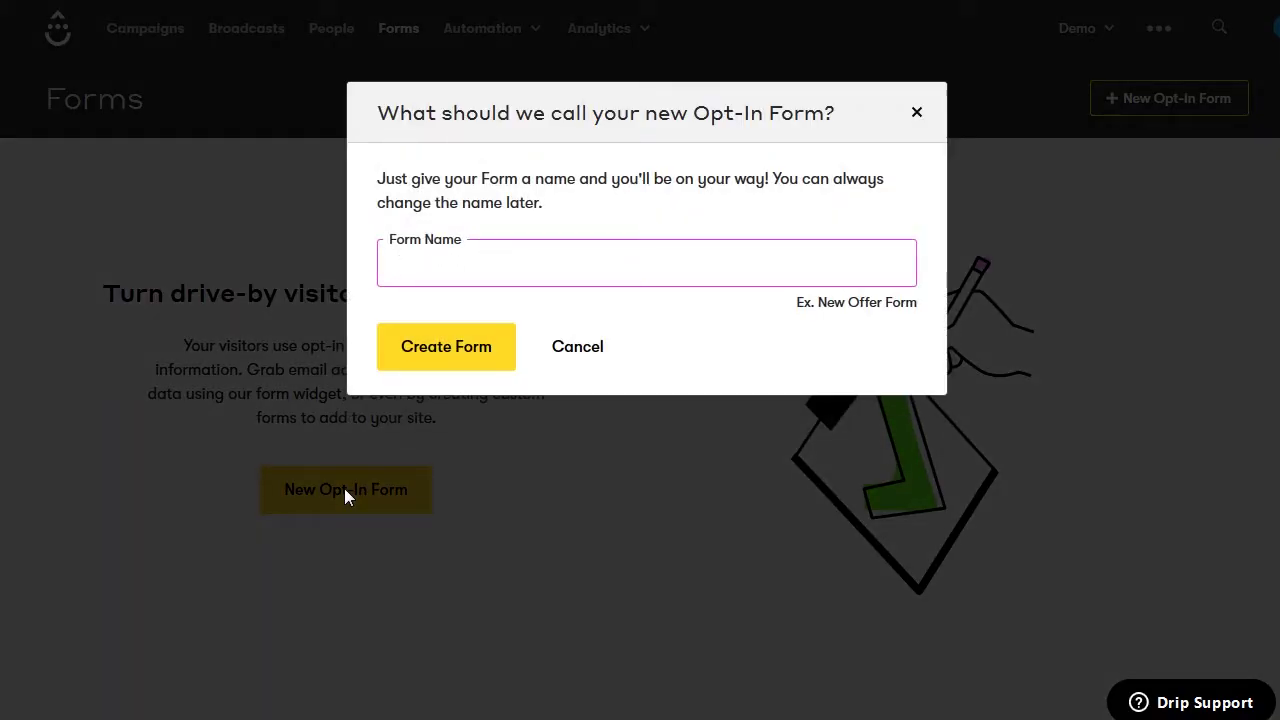
pyautogui.write('Demo Form')
pyautogui.click(447, 348)
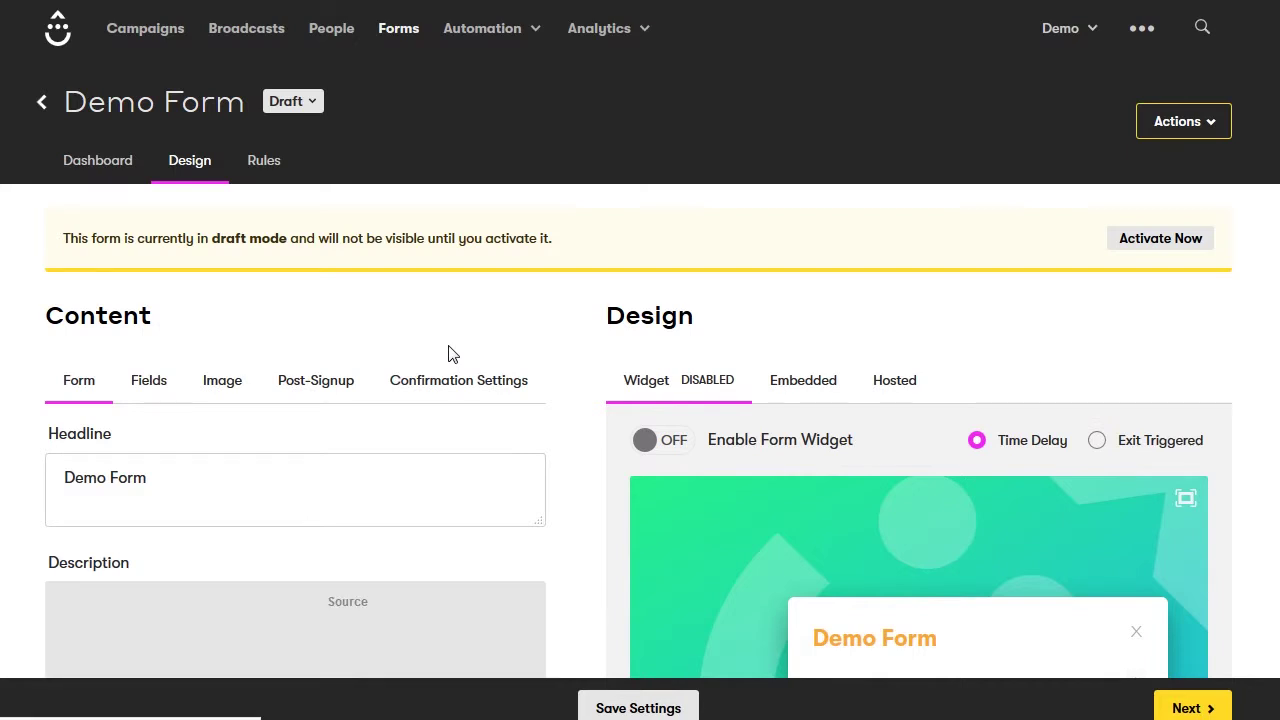
# Set the headline to 'Sign-up For My Newsletter!' and description to 'Don't miss out on special deals!'
pyautogui.scroll(-2, 449, 354)
pyautogui.scroll(-3, 449, 354)
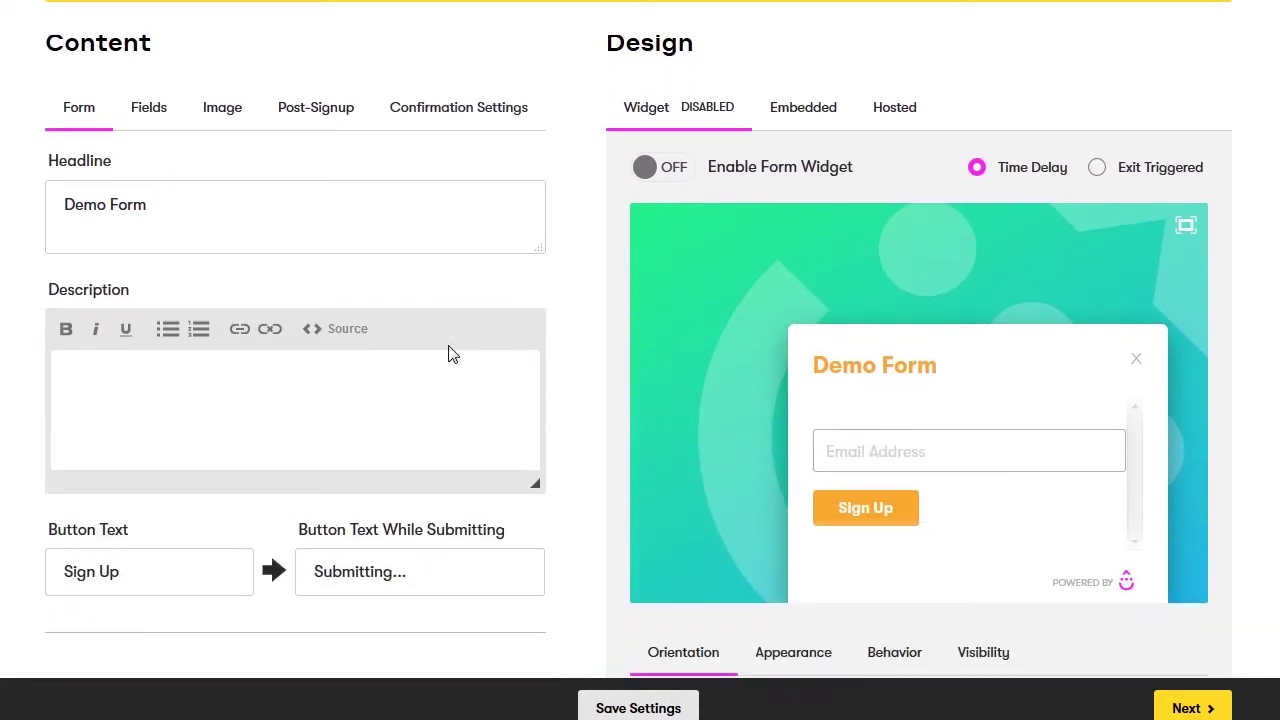
pyautogui.click(109, 211)
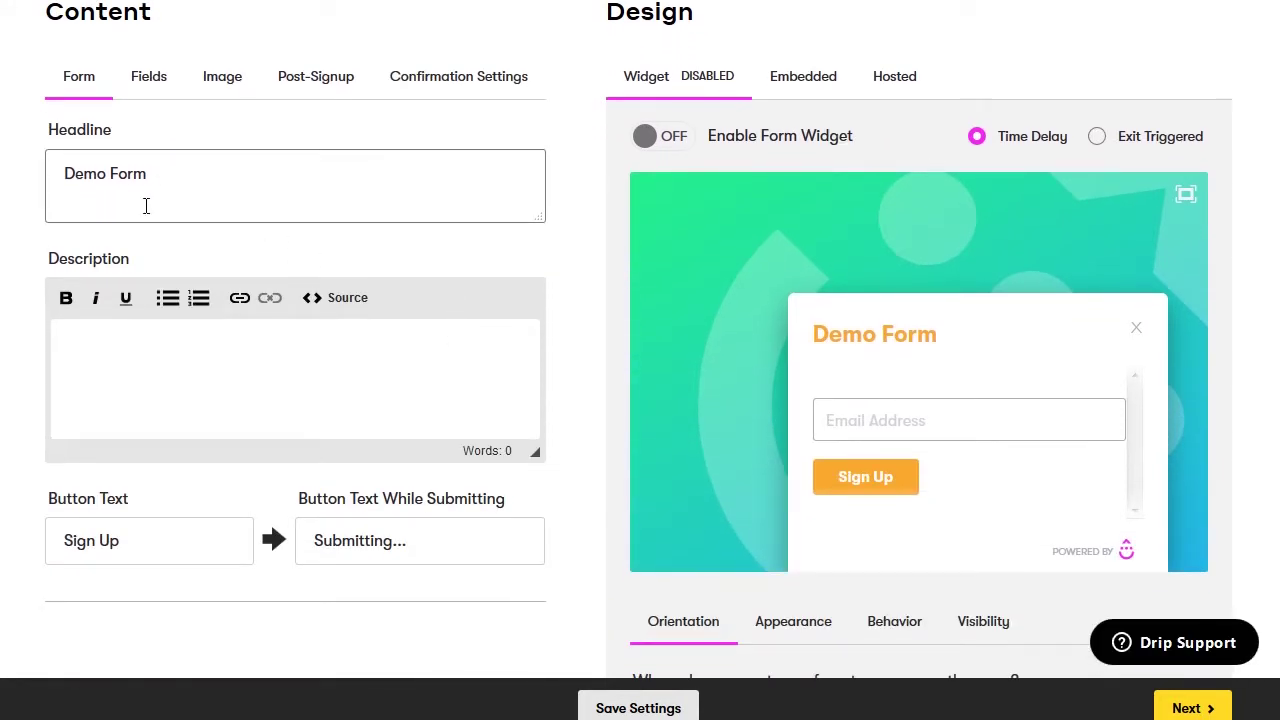
pyautogui.moveTo(174, 180); pyautogui.dragTo(2, 166)
pyautogui.write('Sign')
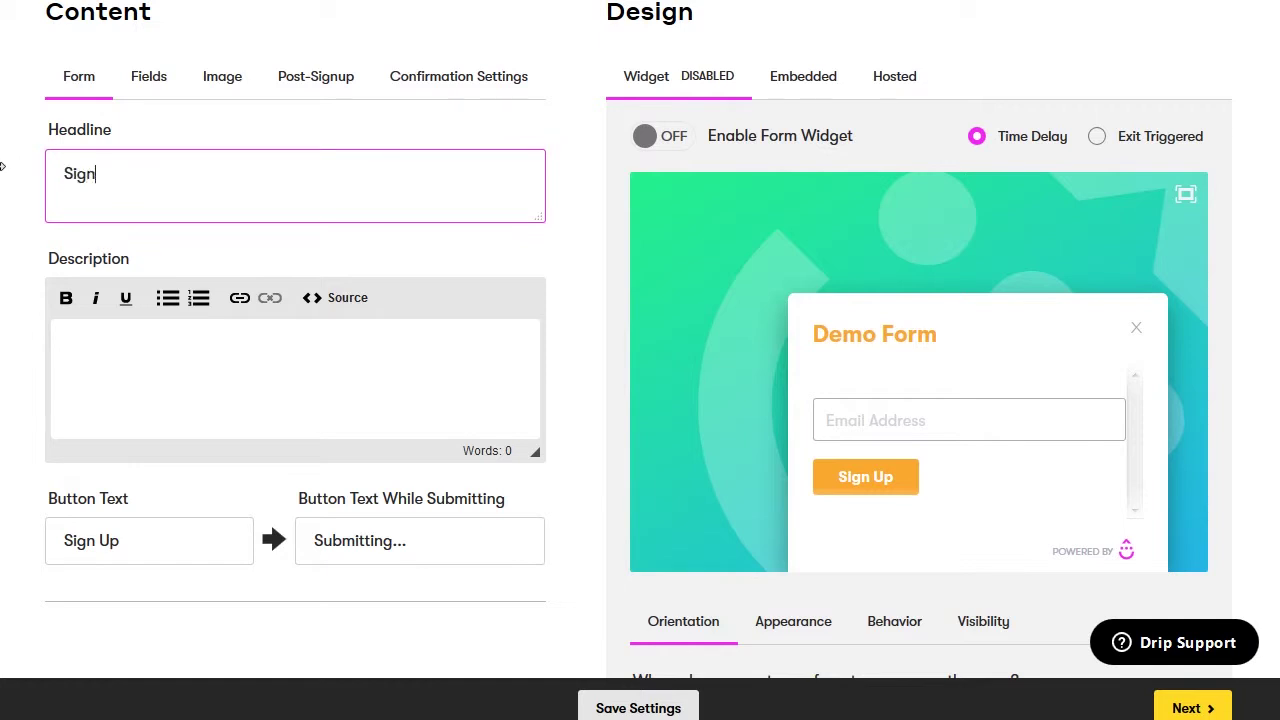
pyautogui.write('-up For My Newsletter!')
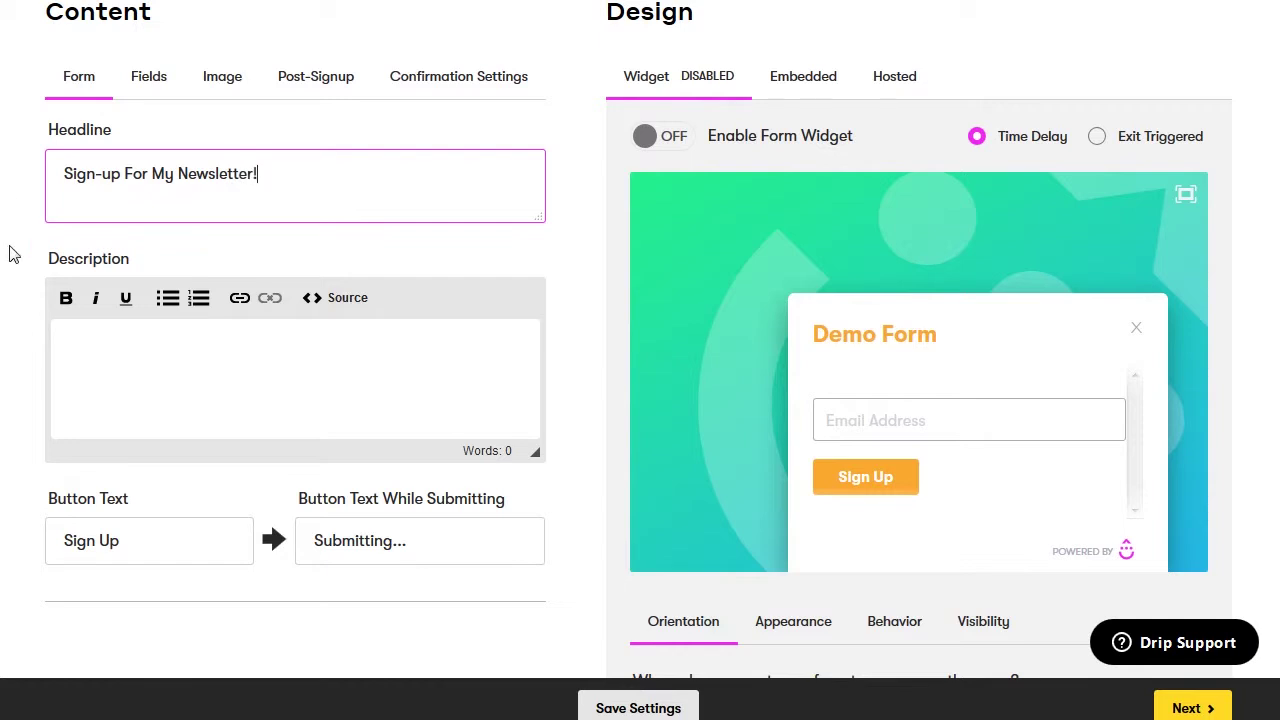
pyautogui.click(87, 341)
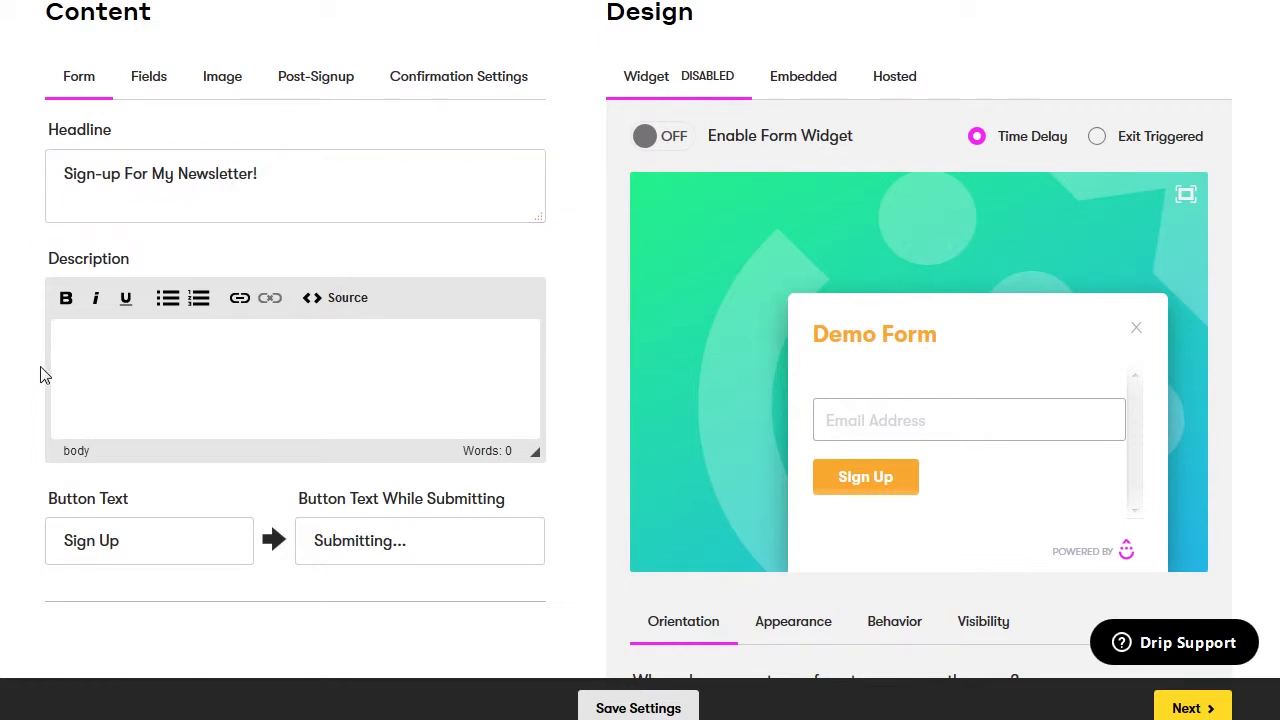
pyautogui.write("Don'")
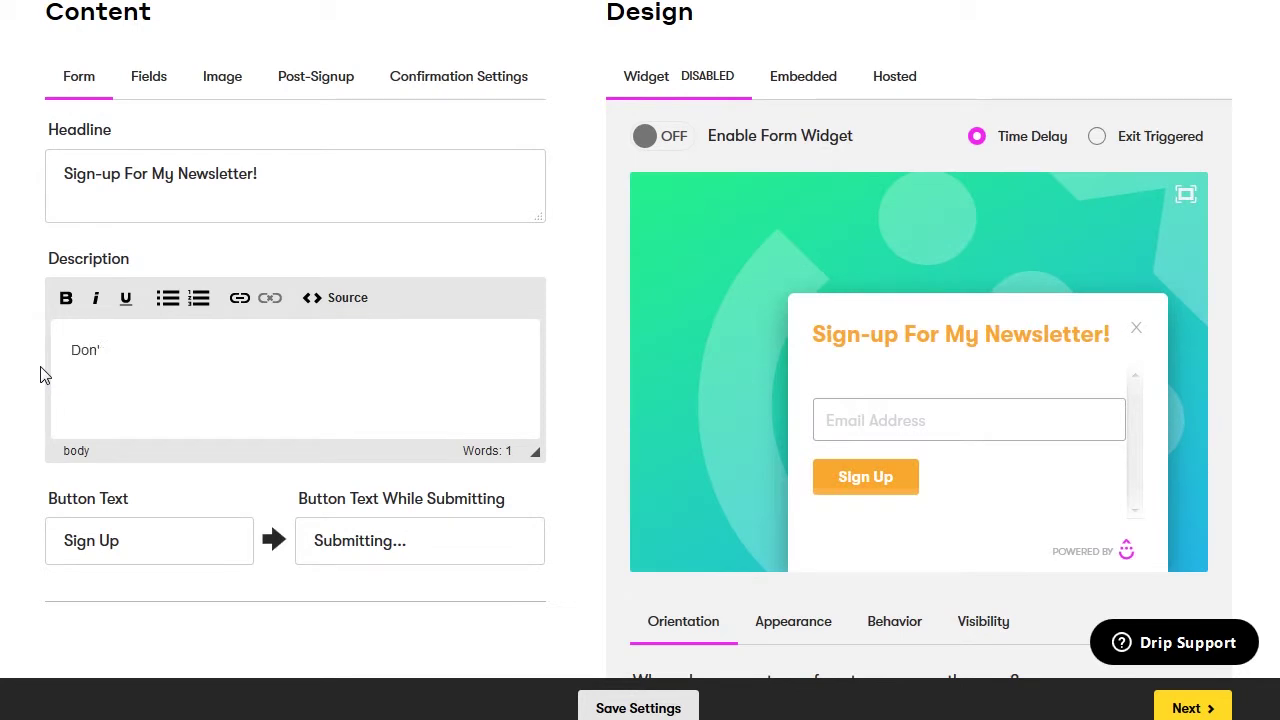
pyautogui.write('t miss out on special deals!')
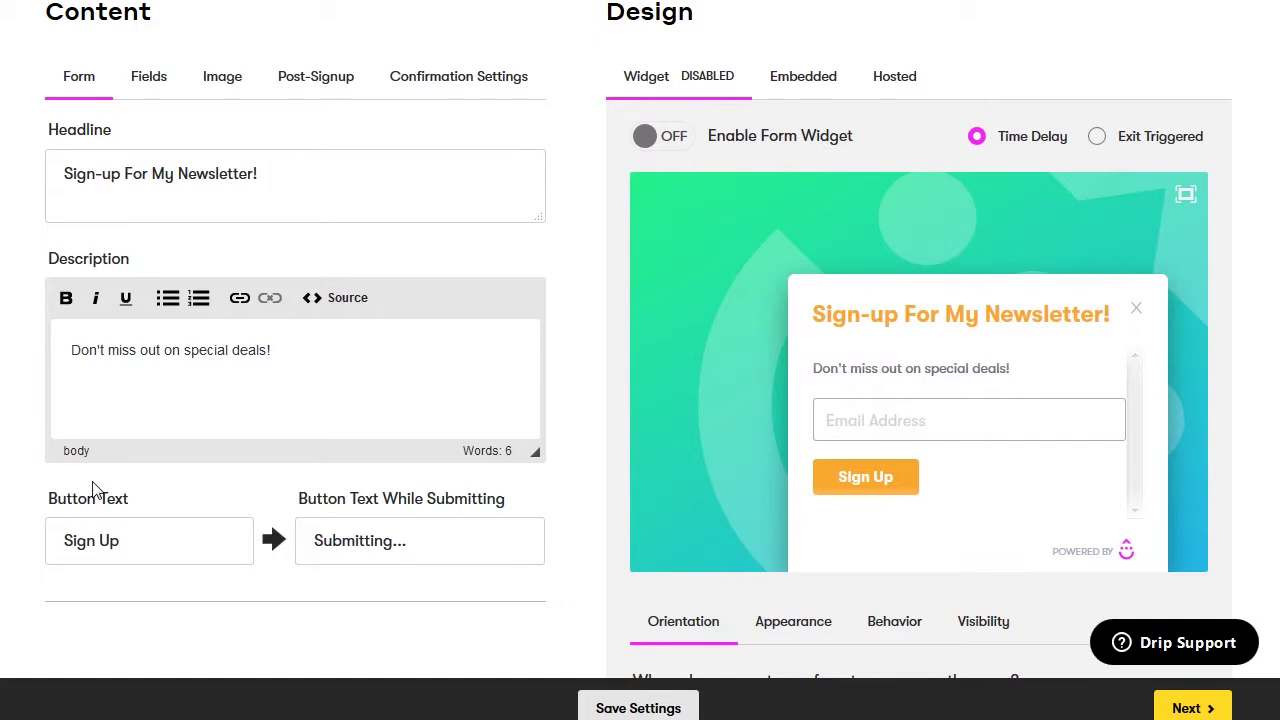
# Change the button text to 'Add Me Now!' and the submitting text to 'Sending...'
pyautogui.click(124, 540)
pyautogui.moveTo(124, 540); pyautogui.dragTo(62, 540)
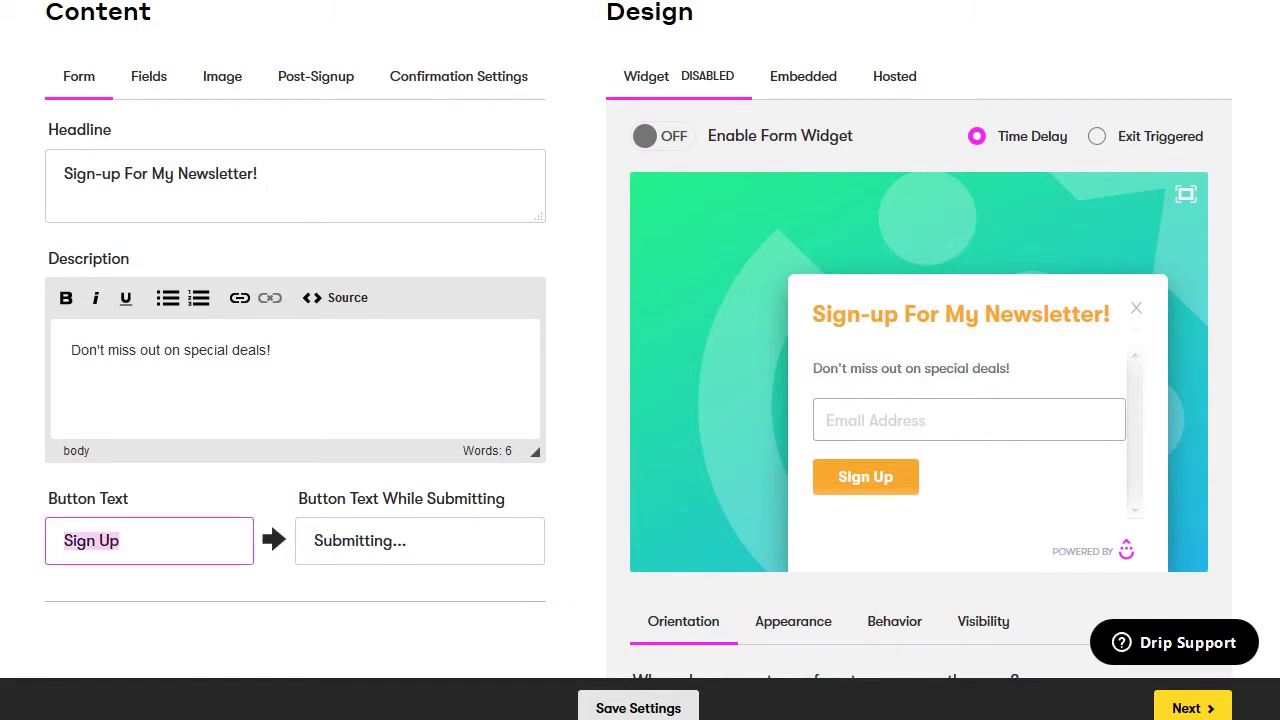
pyautogui.write('Add M')
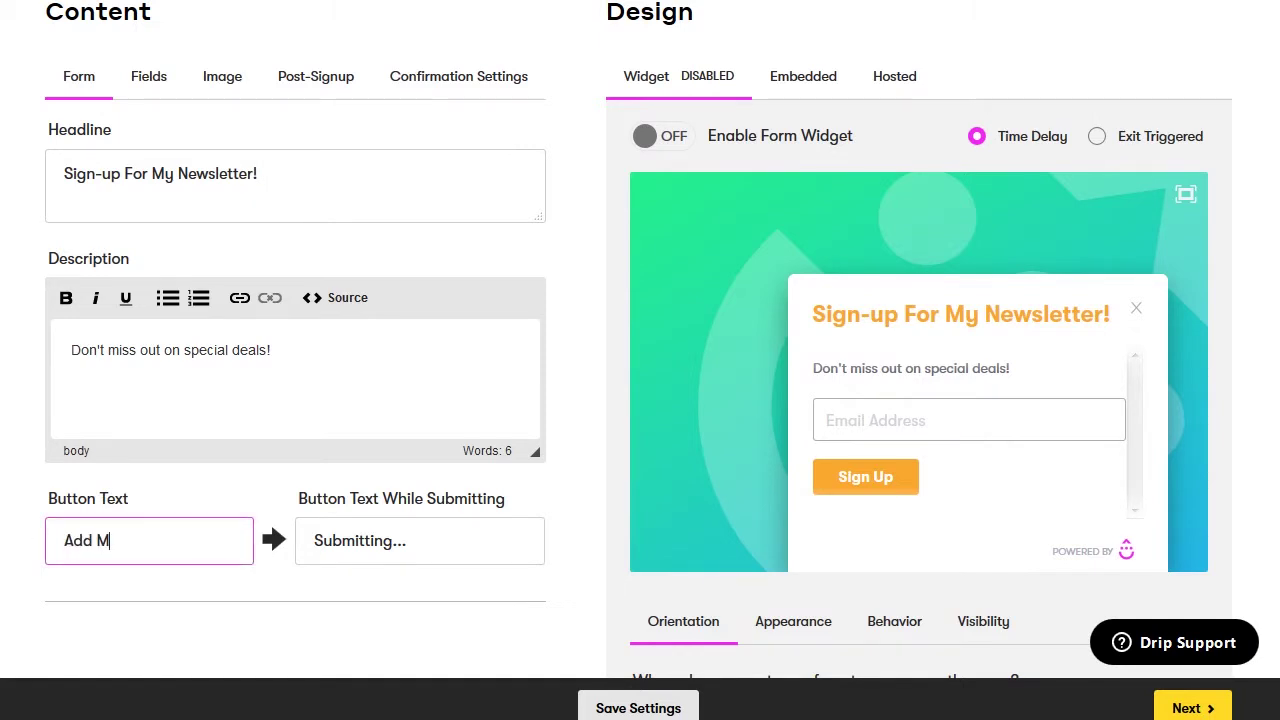
pyautogui.write('e Now!')
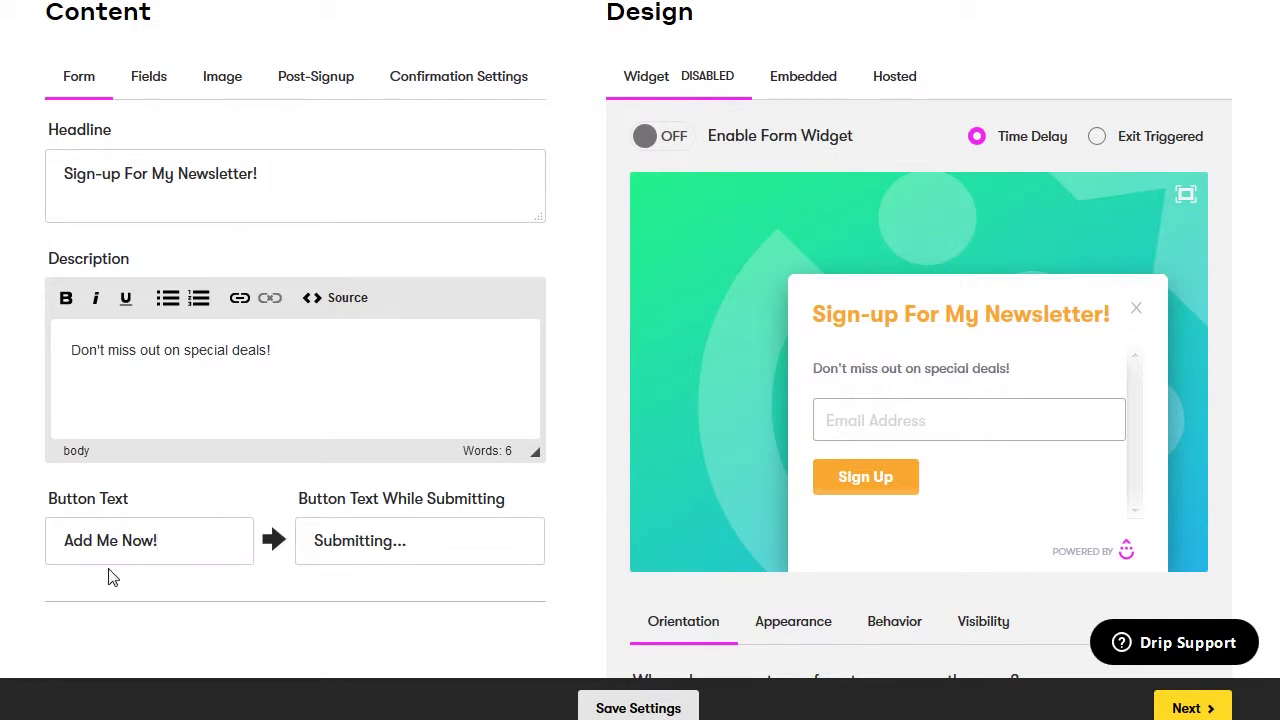
pyautogui.click(166, 566)
pyautogui.click(362, 548)
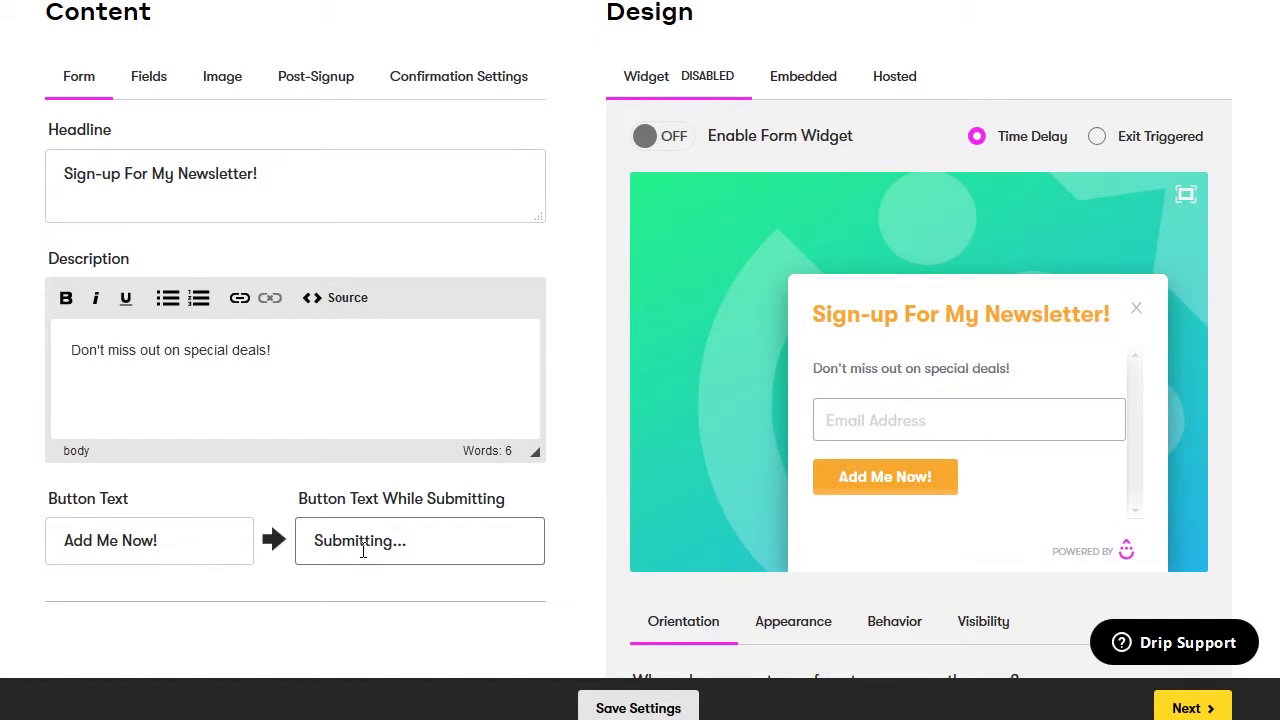
pyautogui.moveTo(392, 540); pyautogui.dragTo(282, 540)
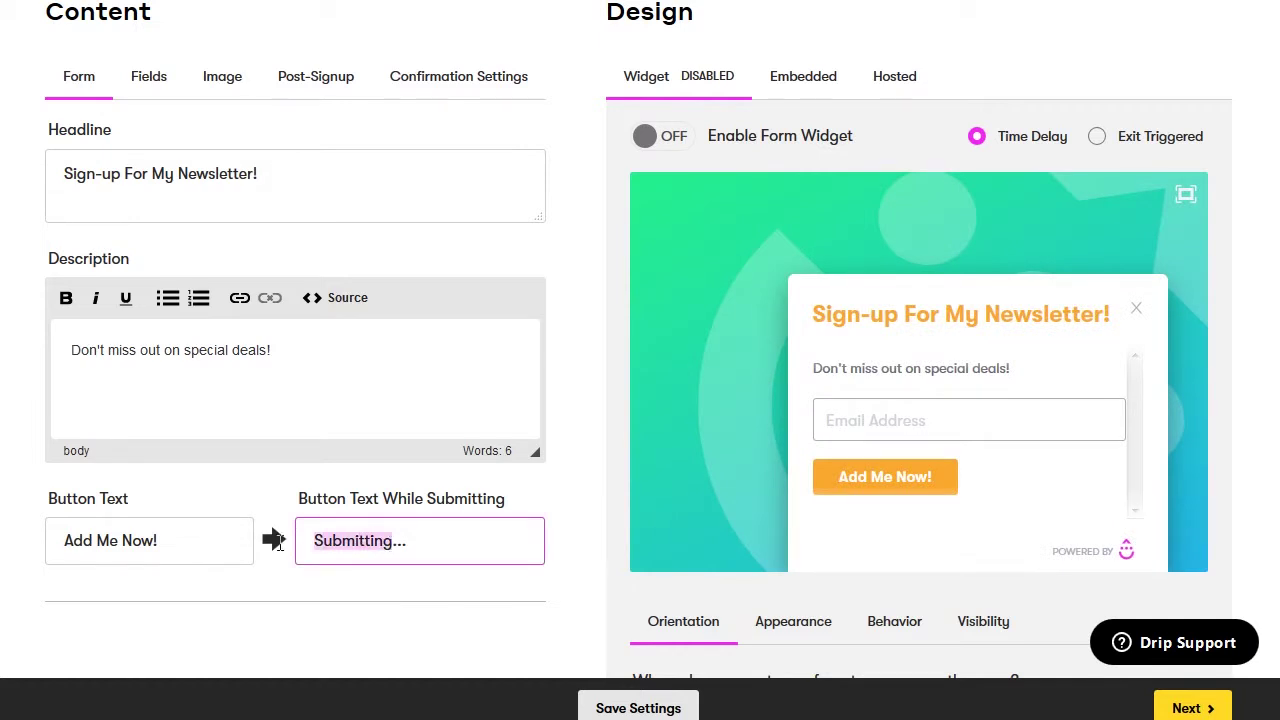
pyautogui.write('Sending')
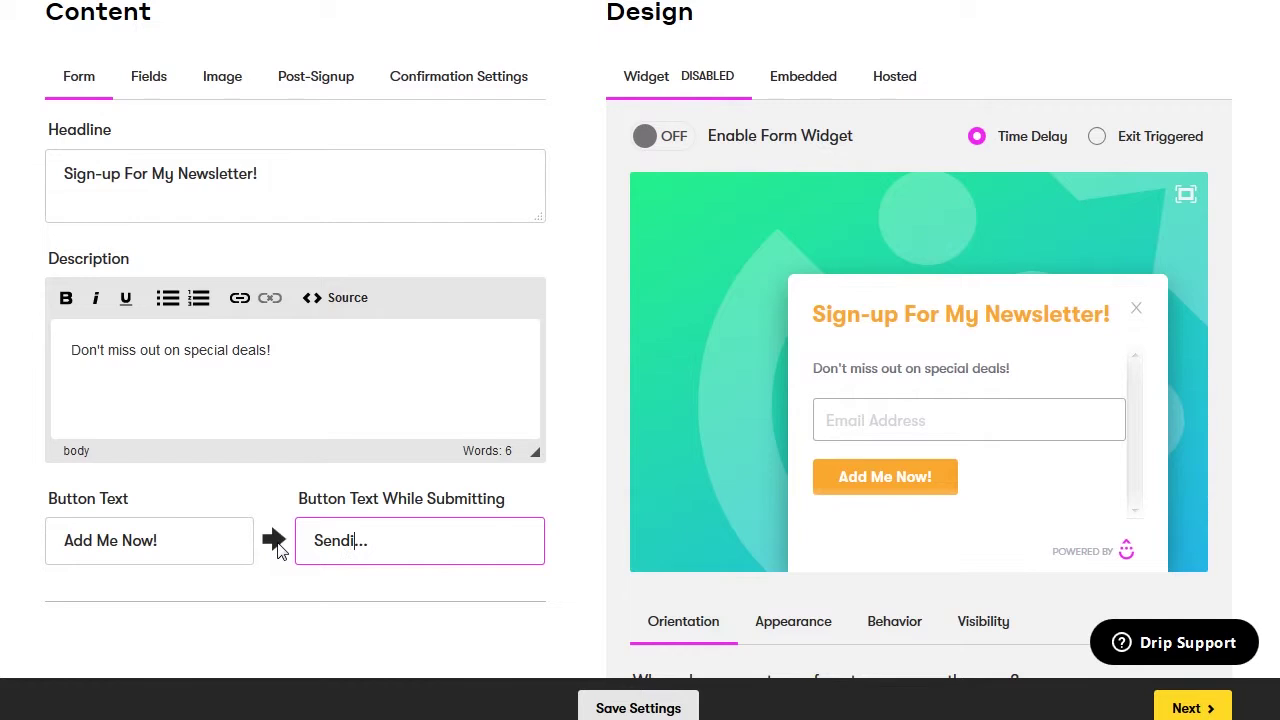
pyautogui.click(533, 503)
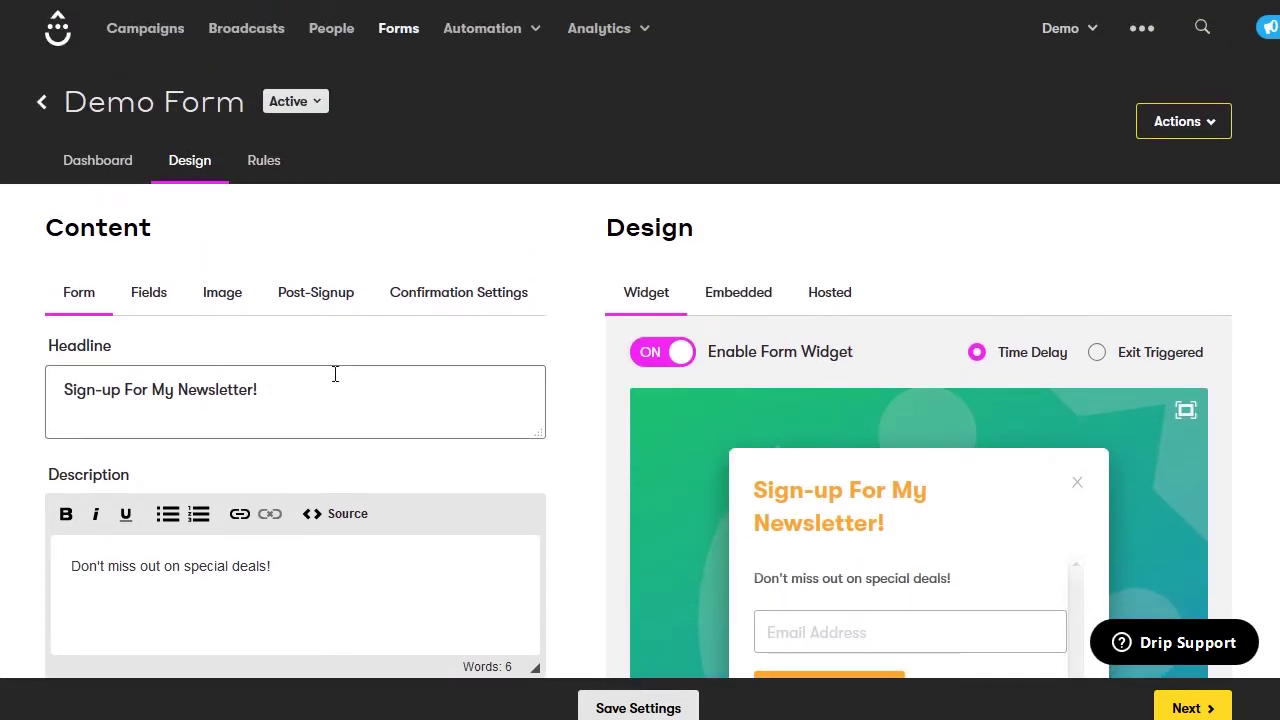
pyautogui.click(141, 302)
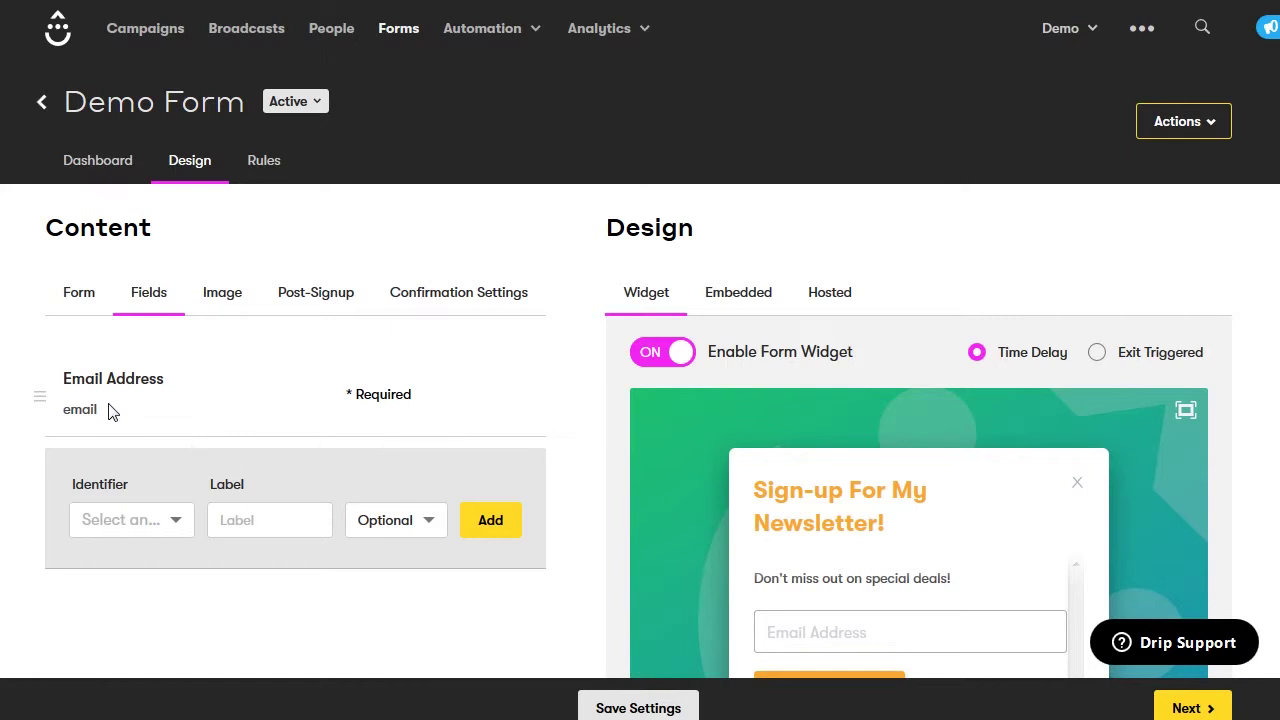
pyautogui.click(131, 518)
pyautogui.write('name')
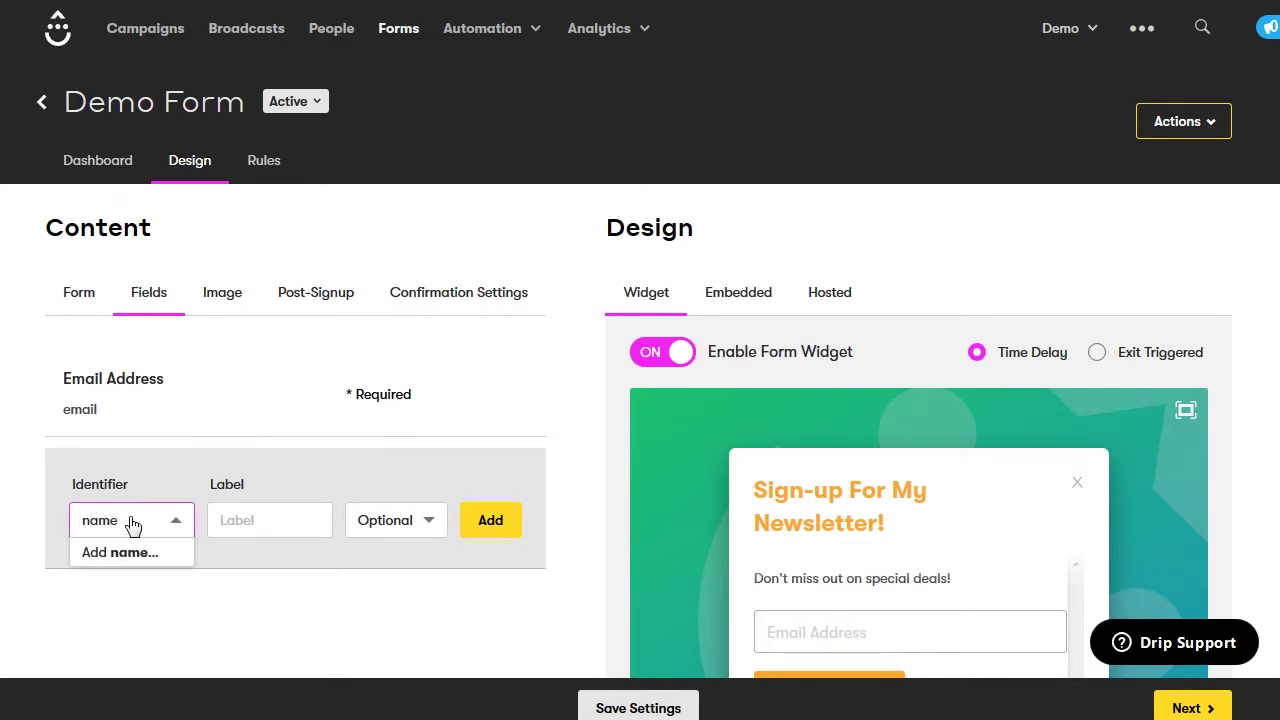
pyautogui.press('Return')
pyautogui.click(232, 518)
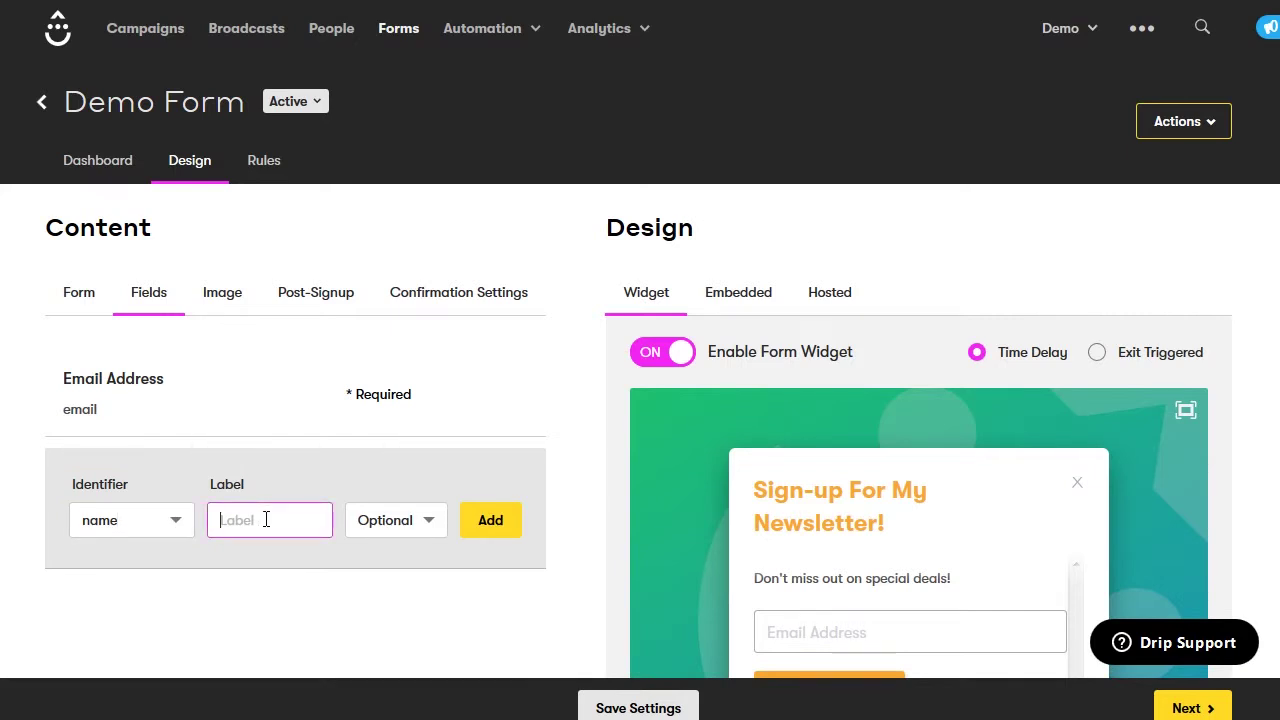
pyautogui.write('N')
pyautogui.press('BackSpace')
pyautogui.write('Fr')
pyautogui.press('BackSpace')
pyautogui.write('irst Name')
pyautogui.click(415, 520)
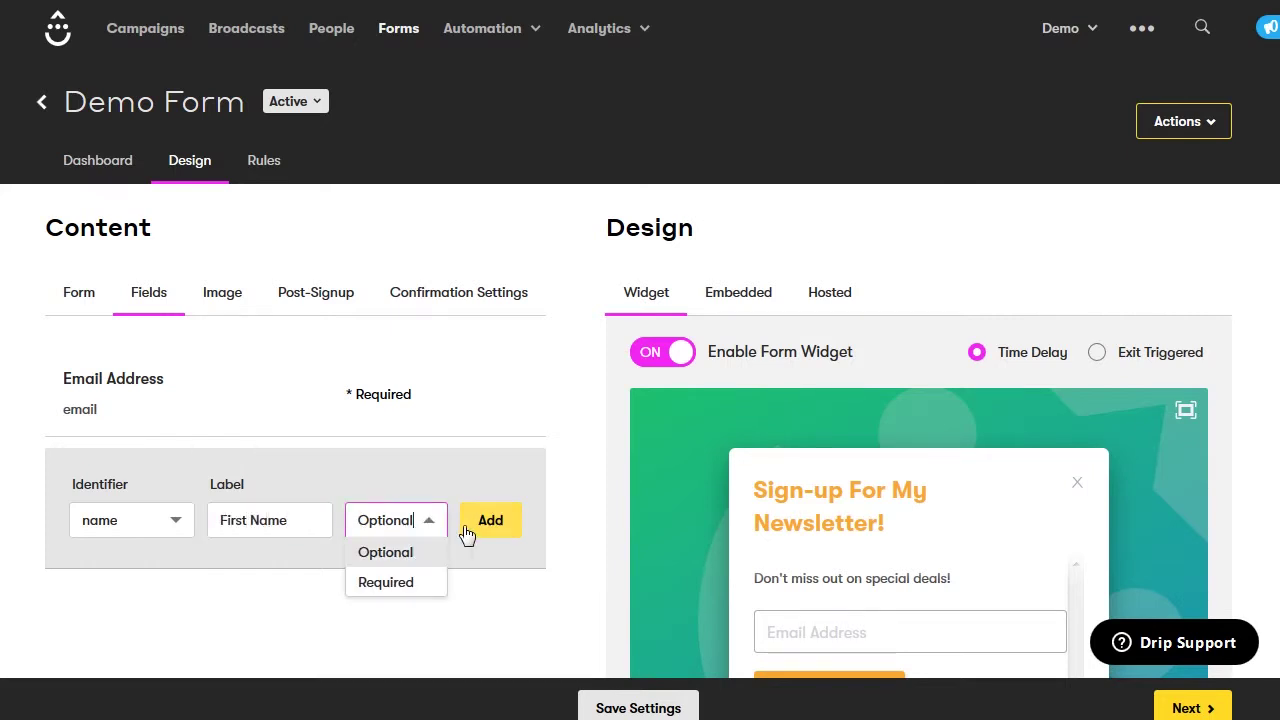
pyautogui.click(450, 522)
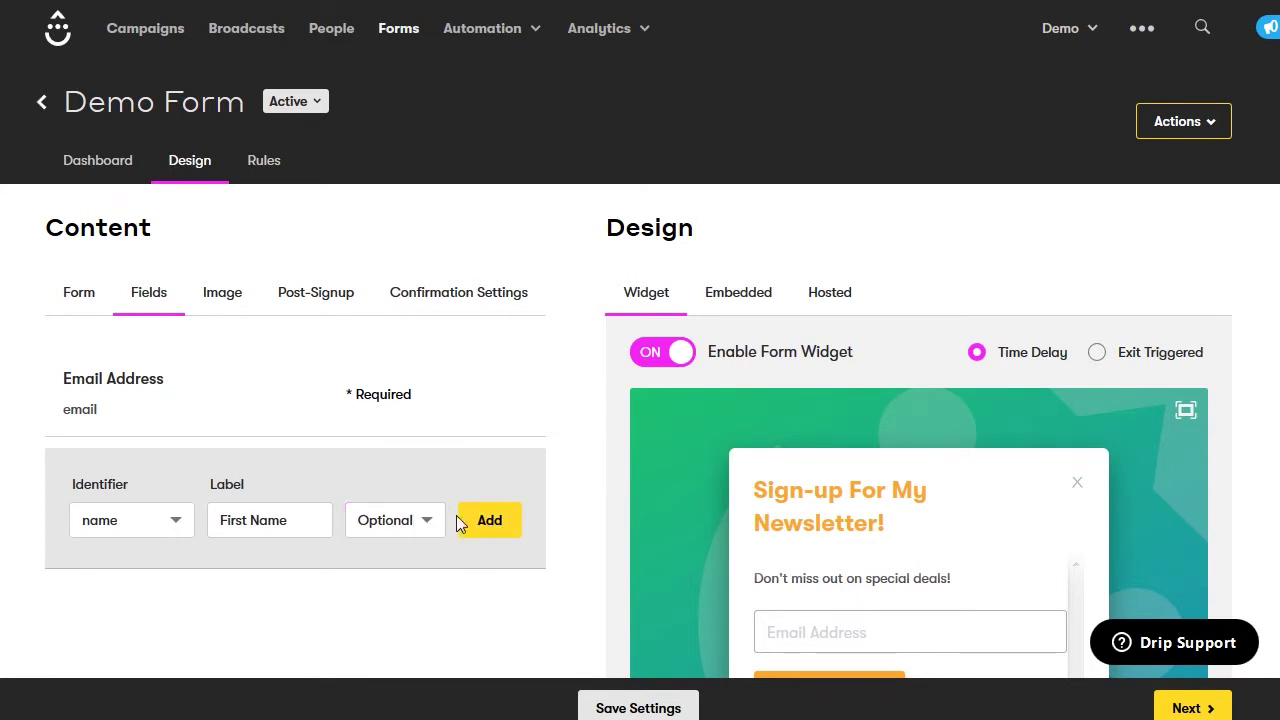
pyautogui.click(487, 521)
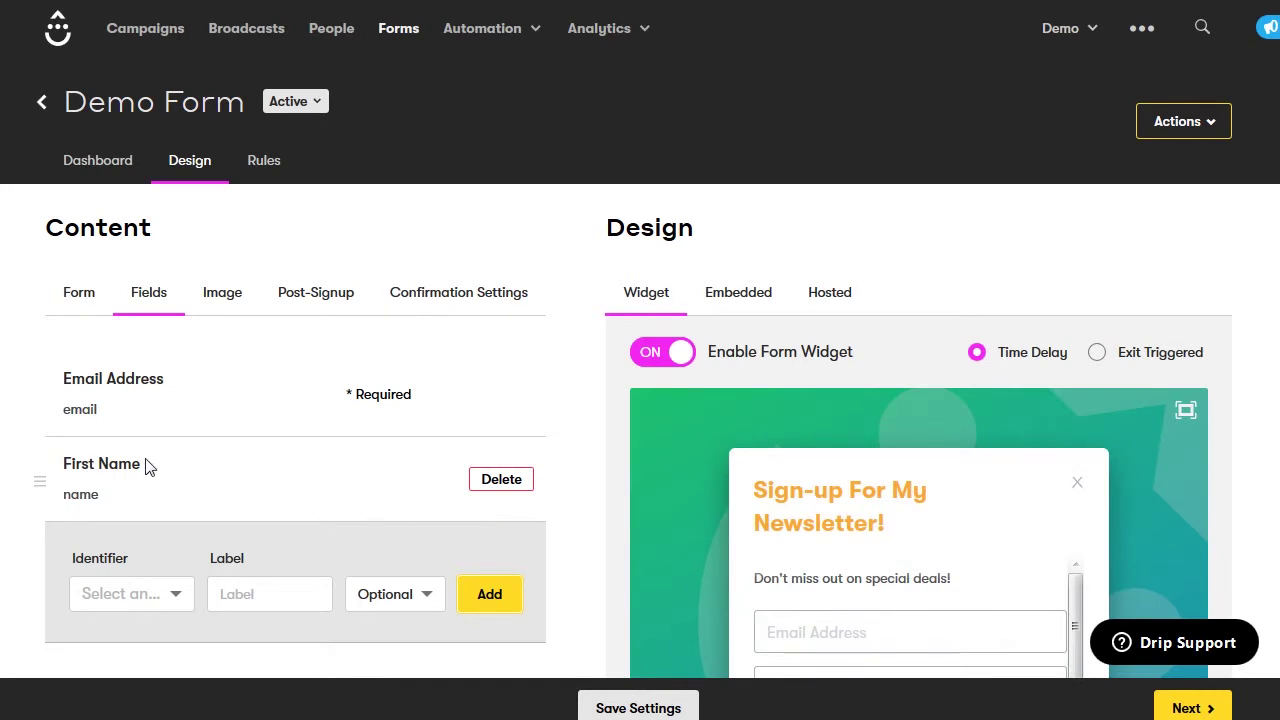
pyautogui.moveTo(42, 483); pyautogui.dragTo(42, 389)
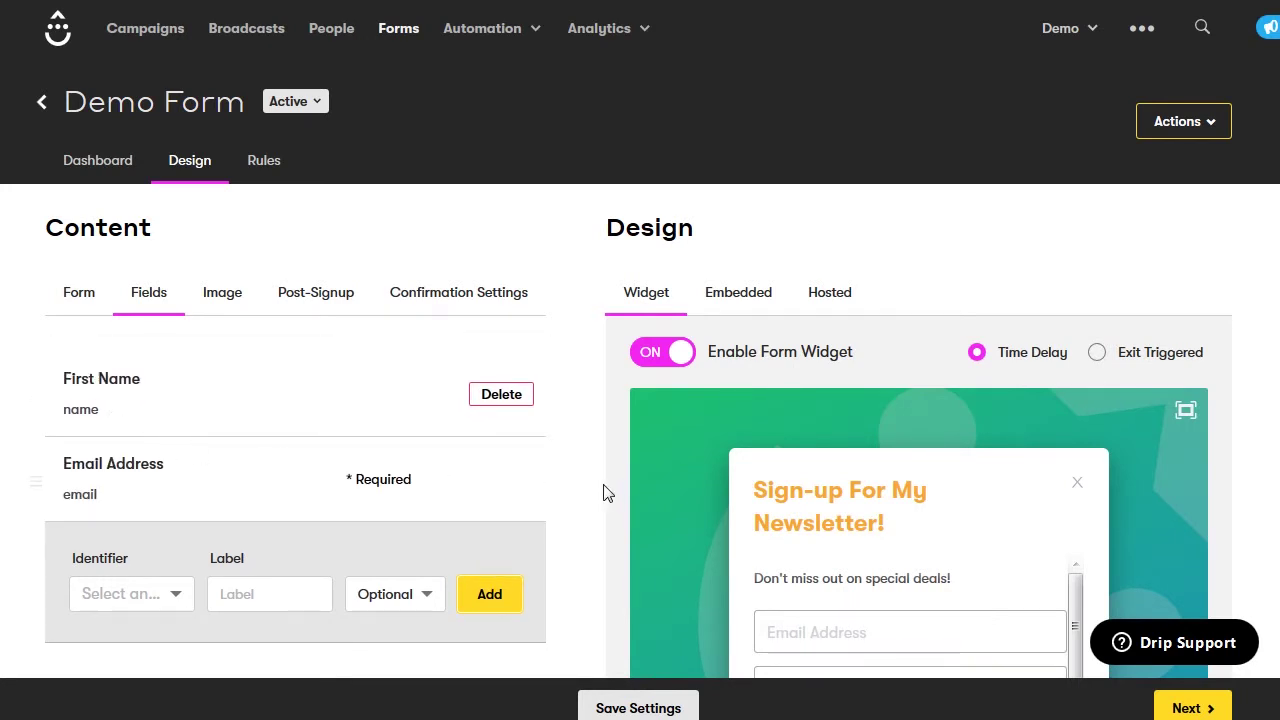
pyautogui.scroll(-2, 612, 495)
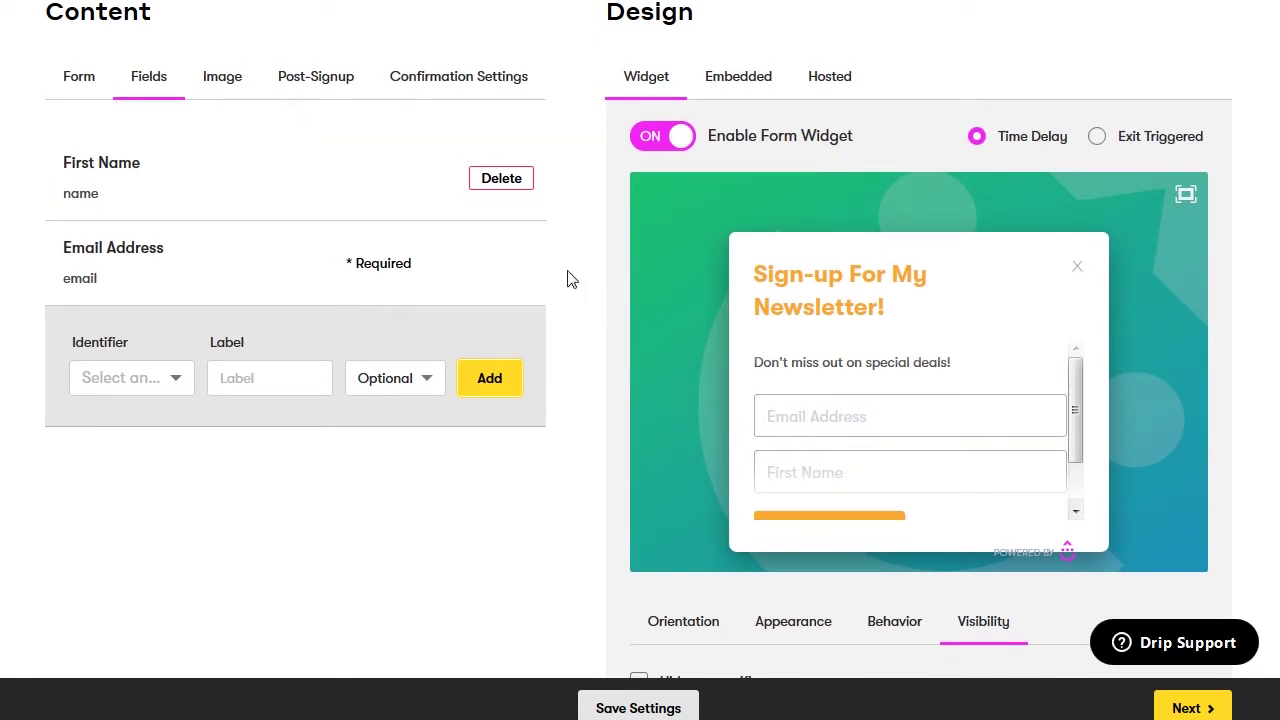
pyautogui.click(229, 79)
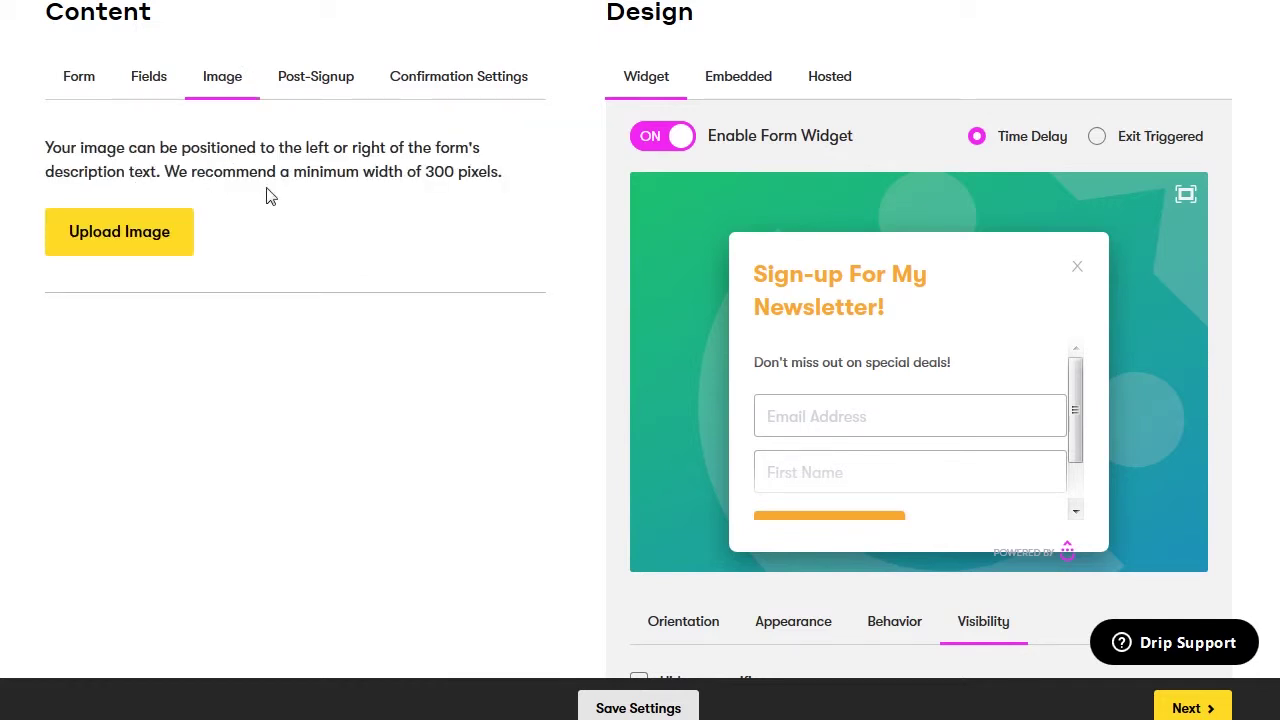
pyautogui.click(343, 79)
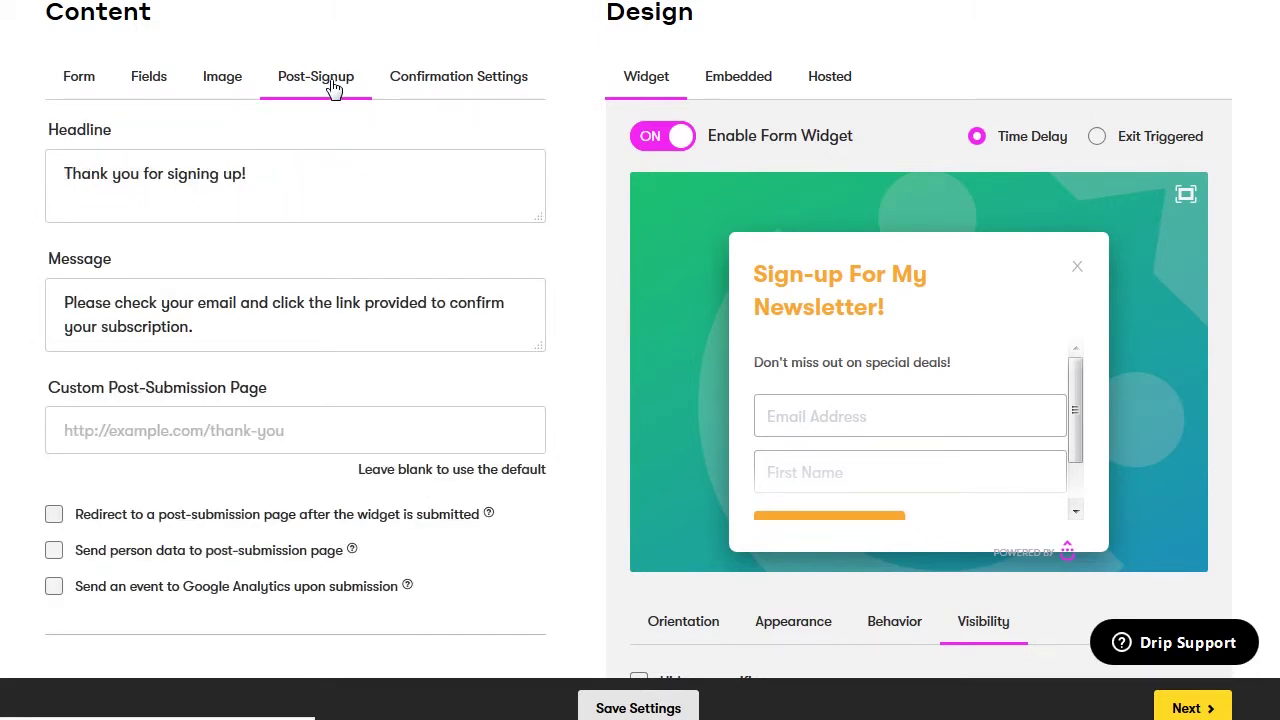
pyautogui.click(63, 170)
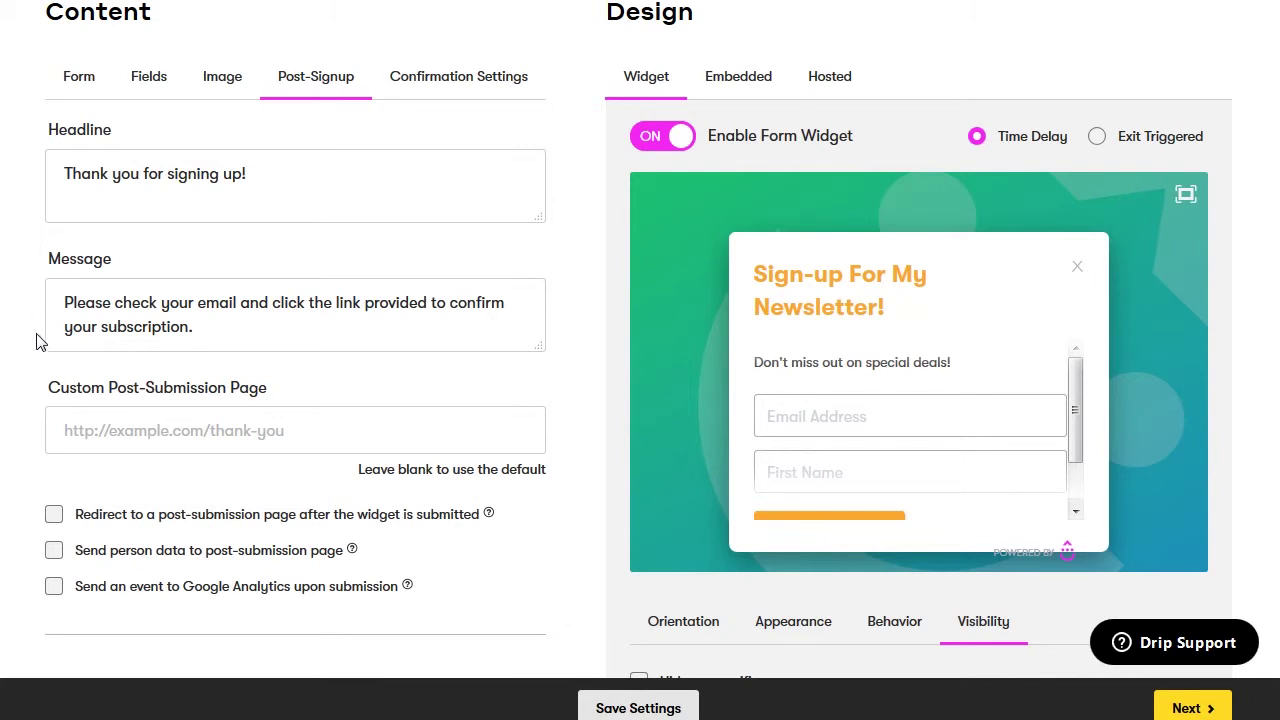
pyautogui.click(60, 421)
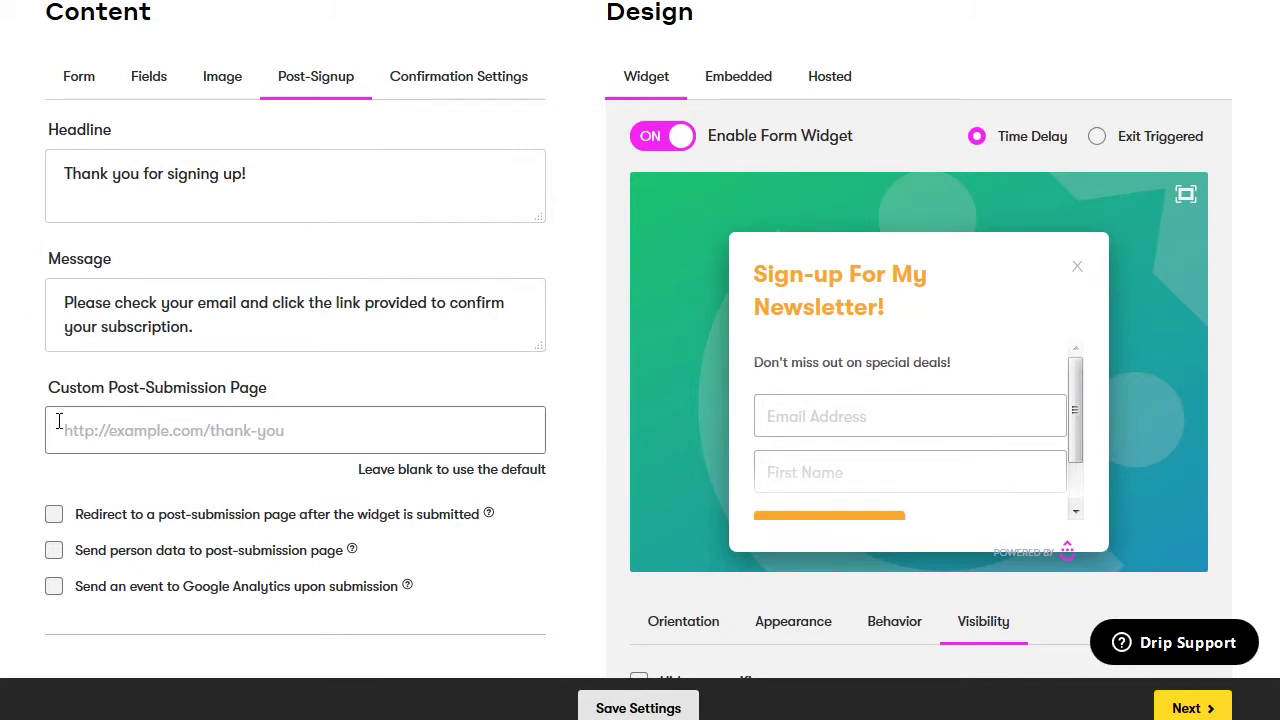
pyautogui.click(74, 428)
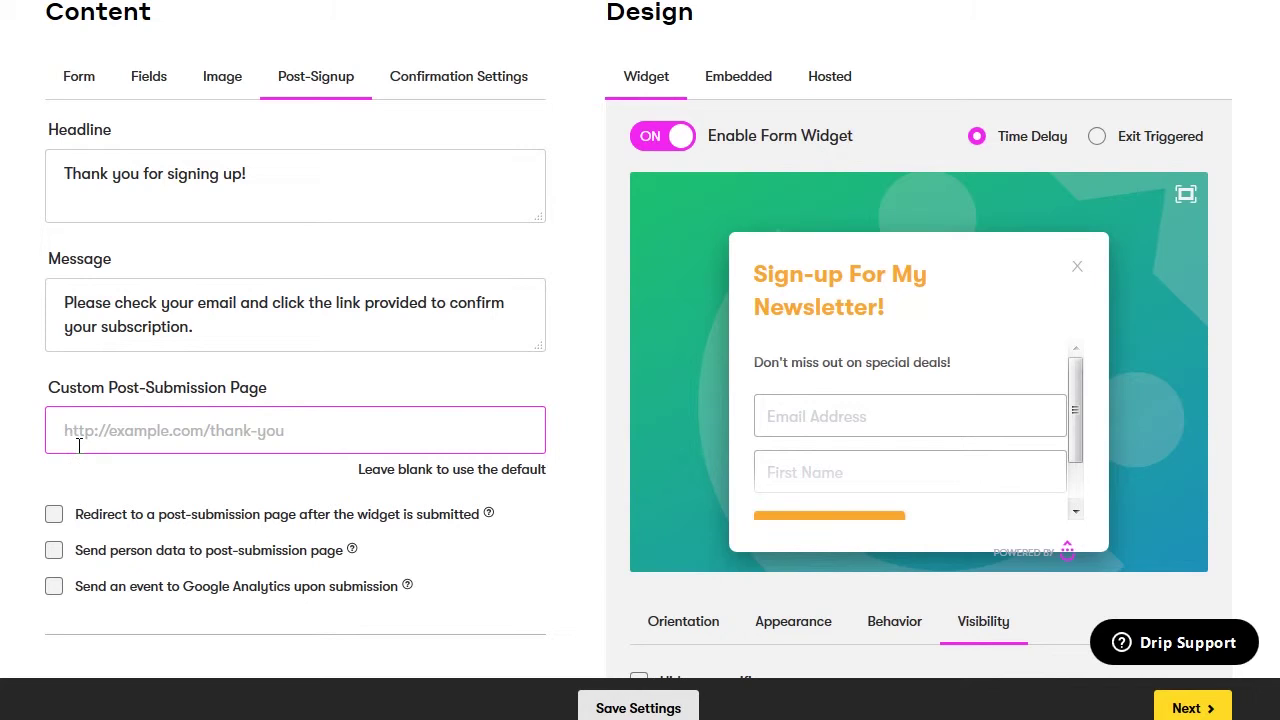
pyautogui.write('http')
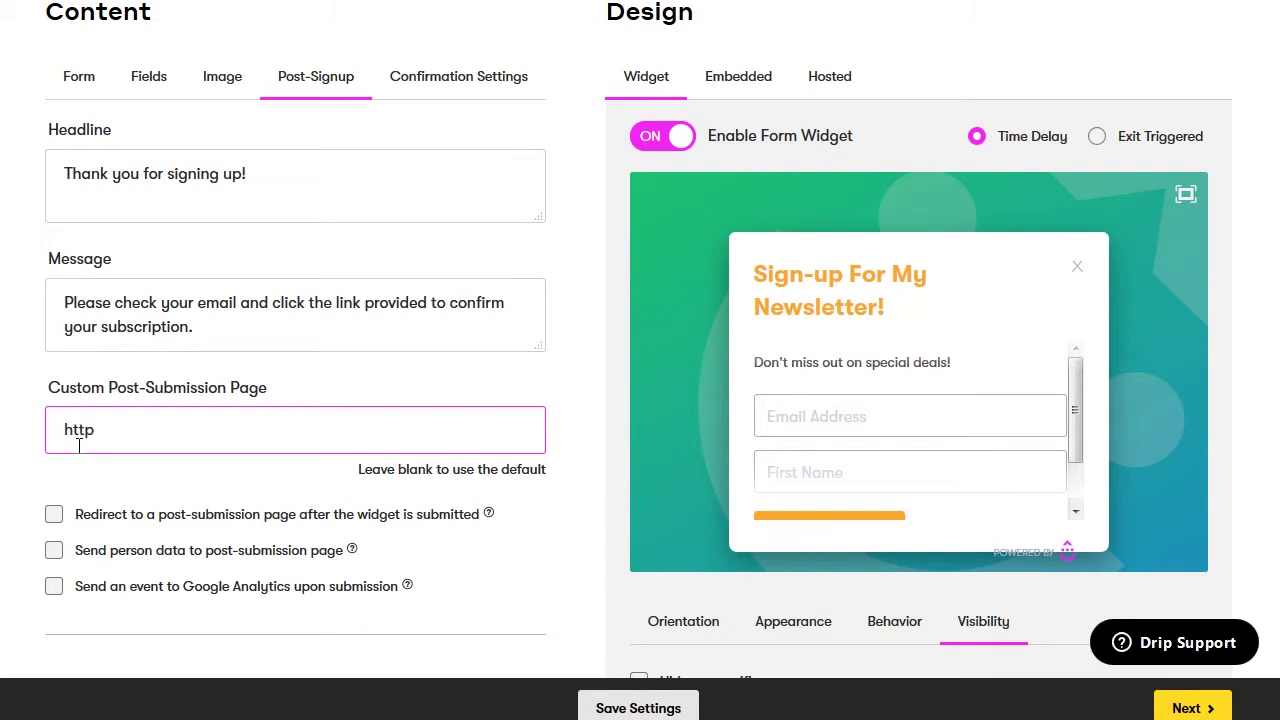
pyautogui.write('s://www.slingandstonema')
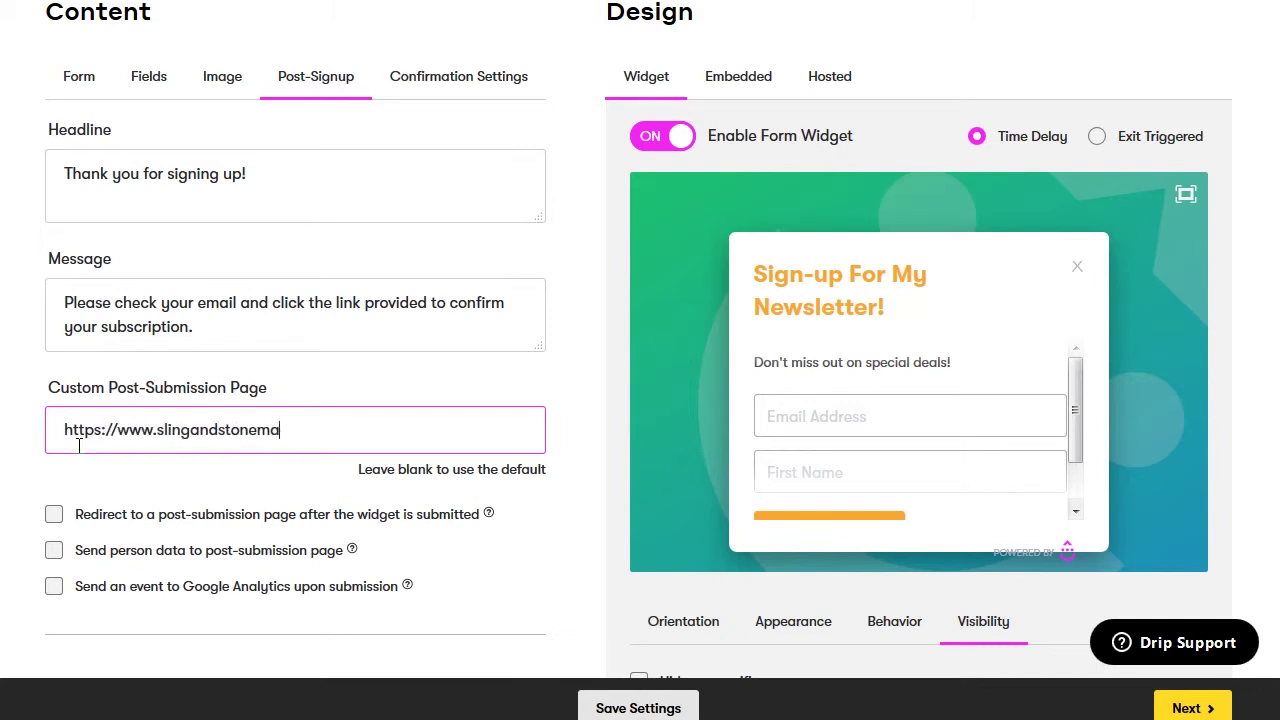
pyautogui.write('rketing.com/thanks')
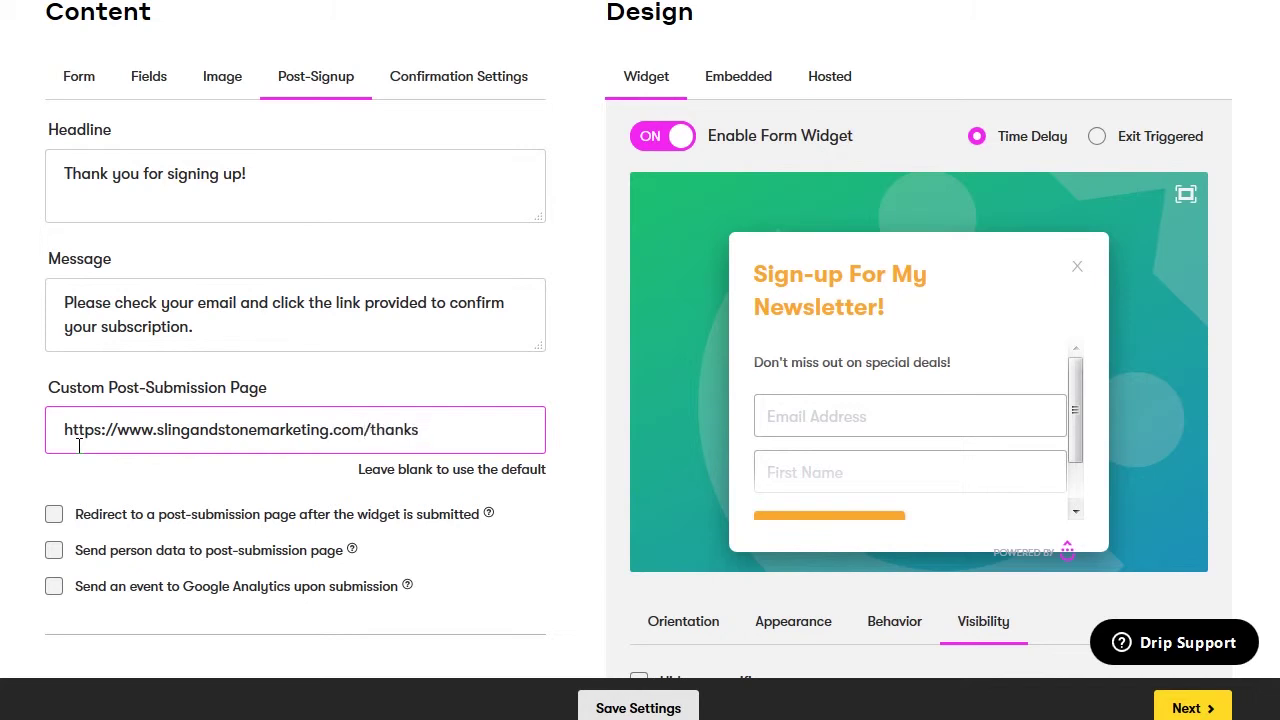
# Try the redirect and Google Analytics event options, leaving both unchecked
pyautogui.click(54, 521)
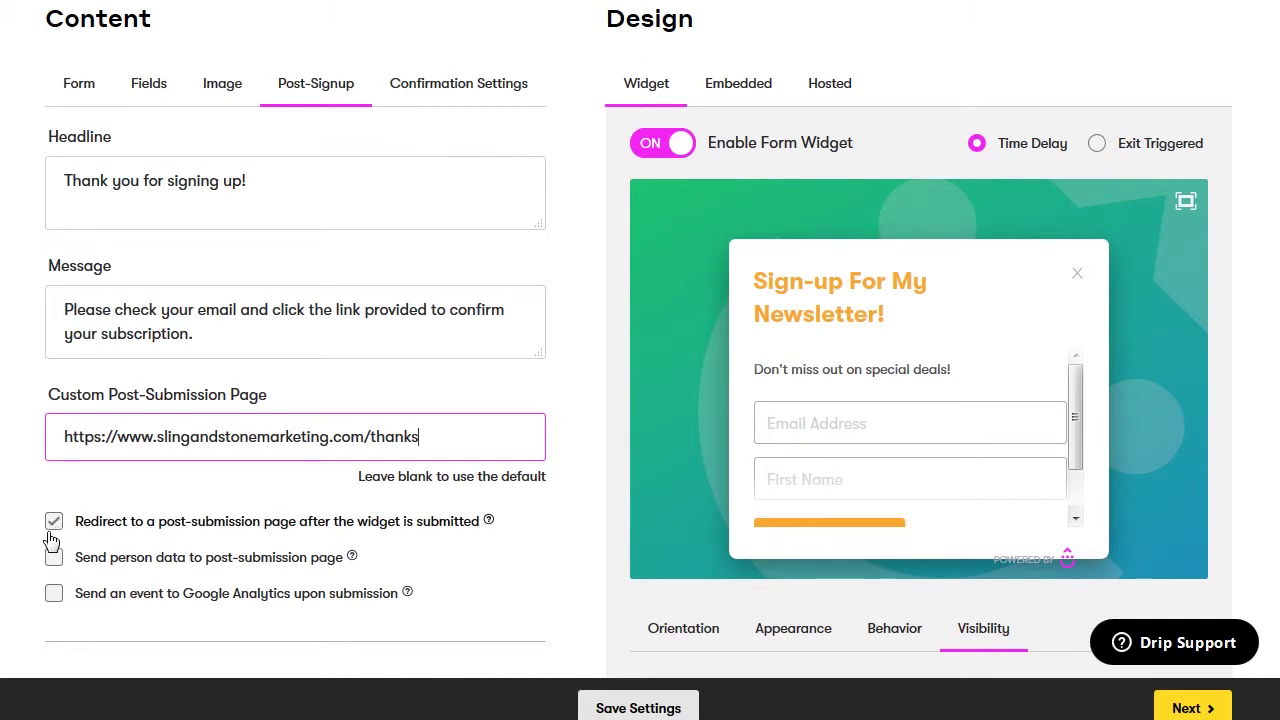
pyautogui.click(52, 530)
pyautogui.click(50, 597)
pyautogui.click(52, 597)
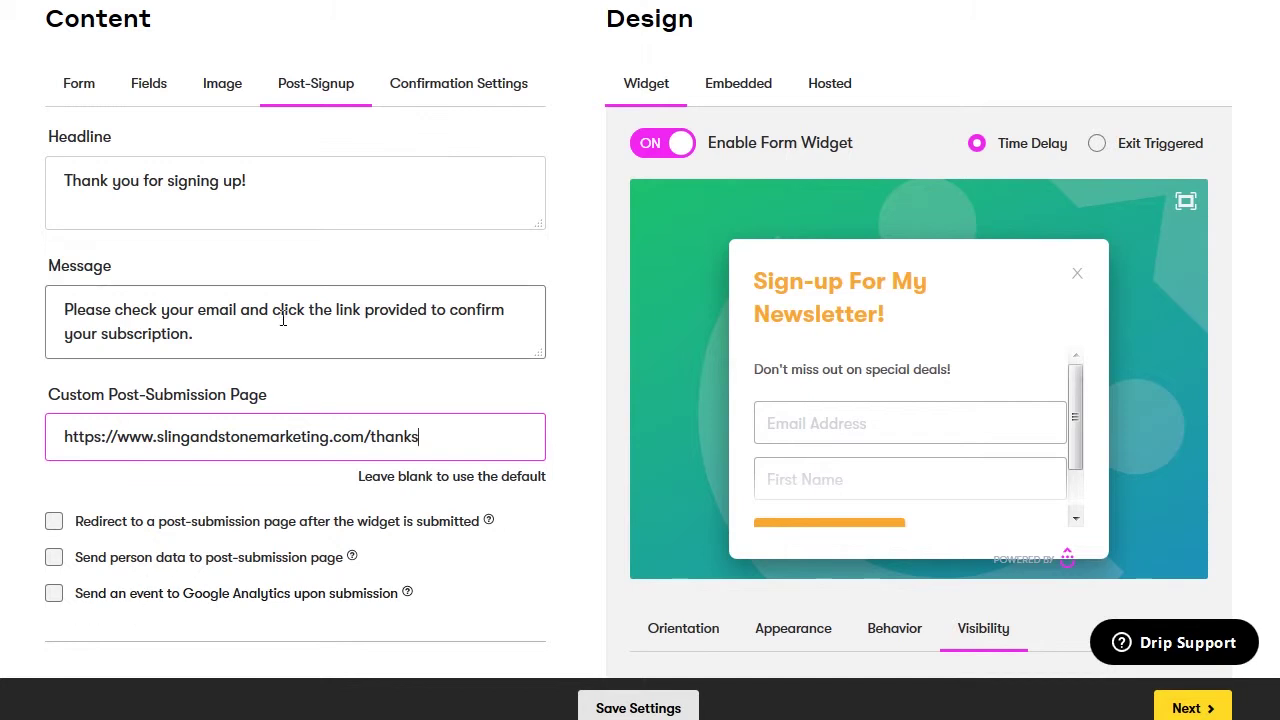
# Keep confirmation emails 'Only to new people' and review the confirmation email settings
pyautogui.click(472, 92)
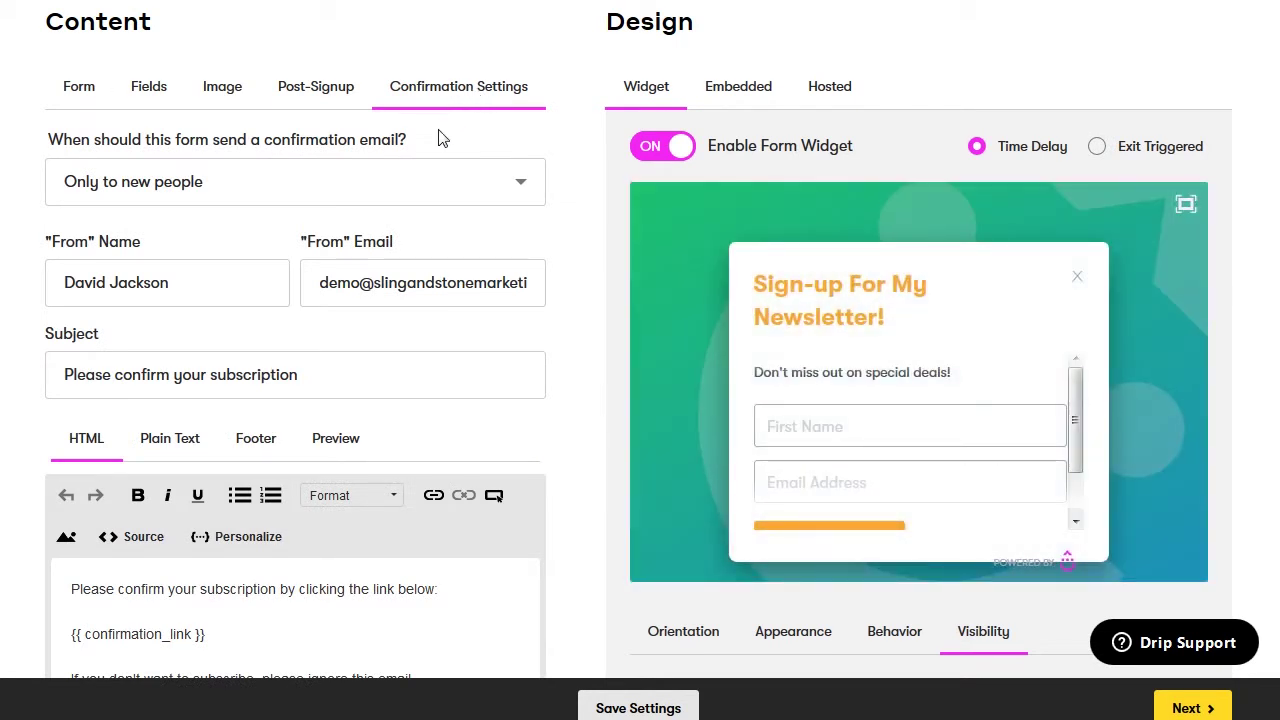
pyautogui.click(521, 188)
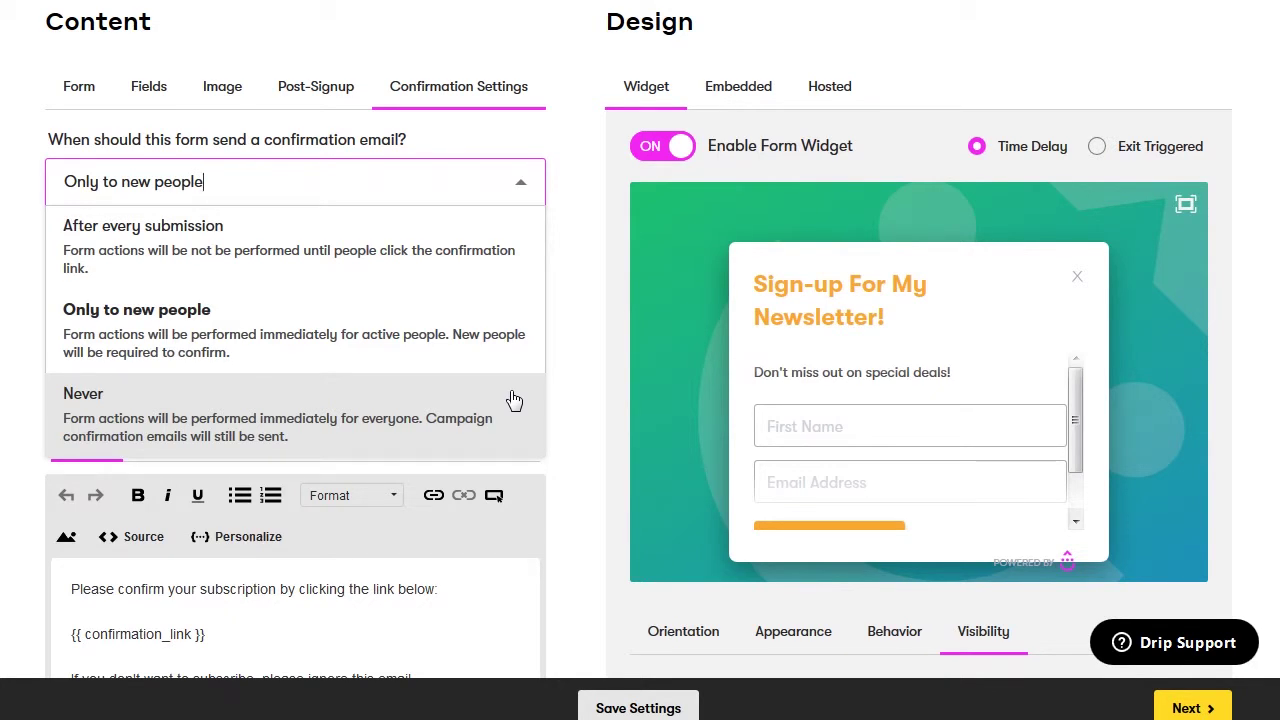
pyautogui.click(557, 197)
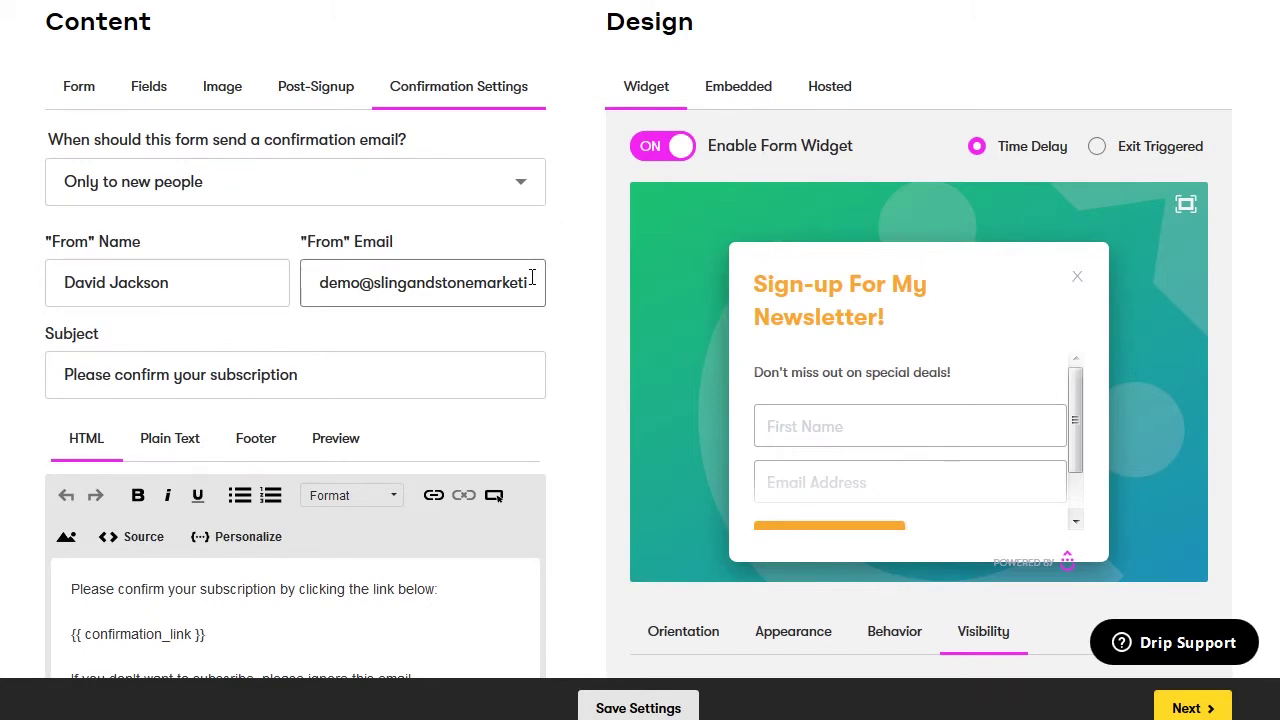
pyautogui.scroll(-1, 494, 360)
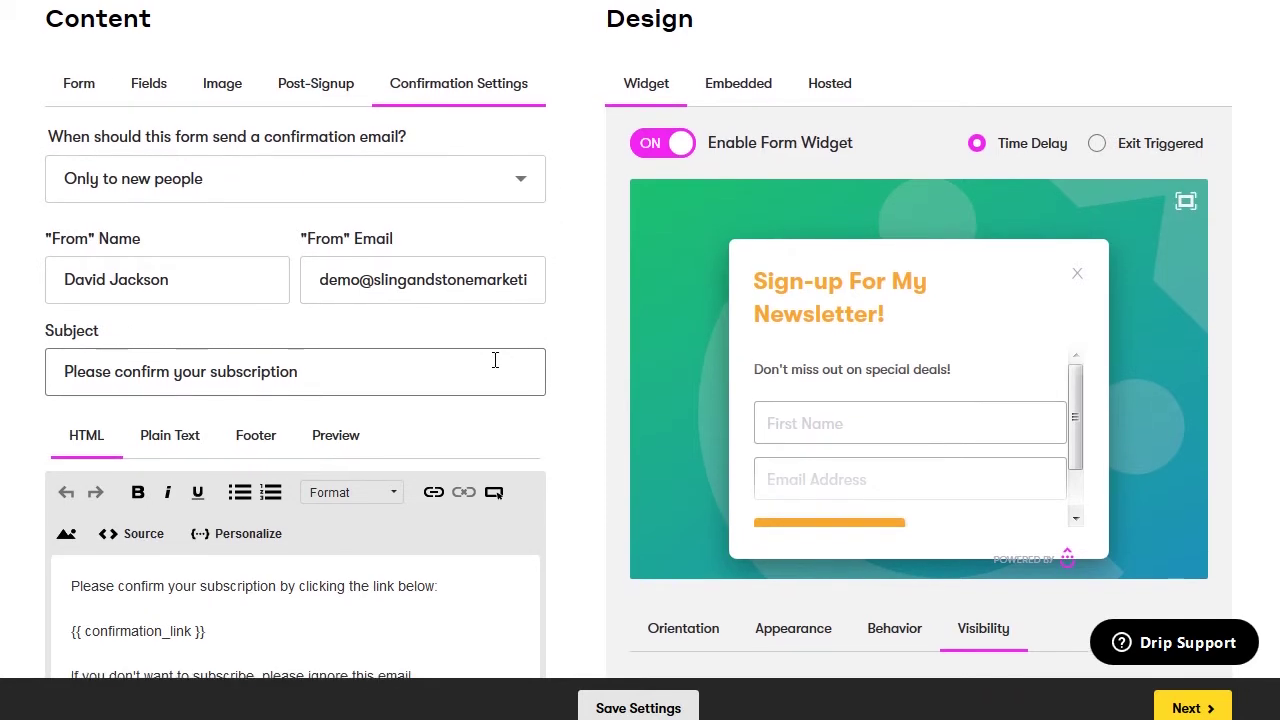
pyautogui.scroll(-3, 494, 362)
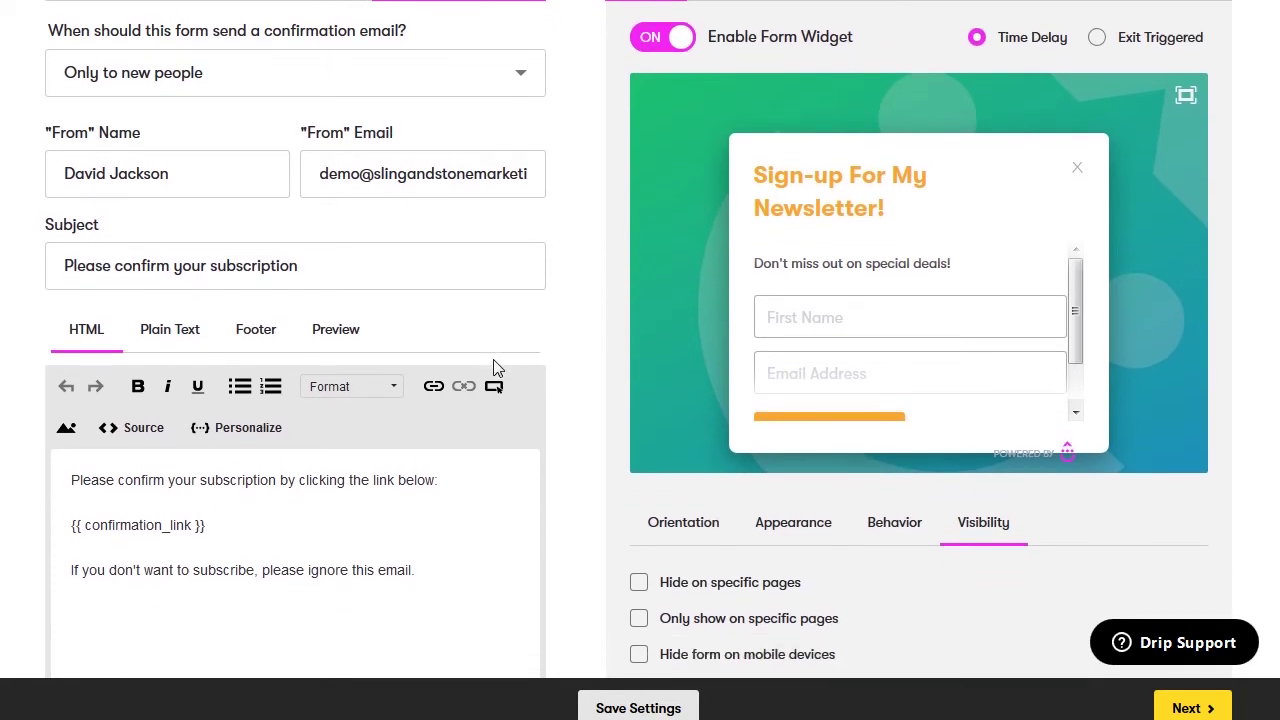
pyautogui.scroll(-2, 494, 368)
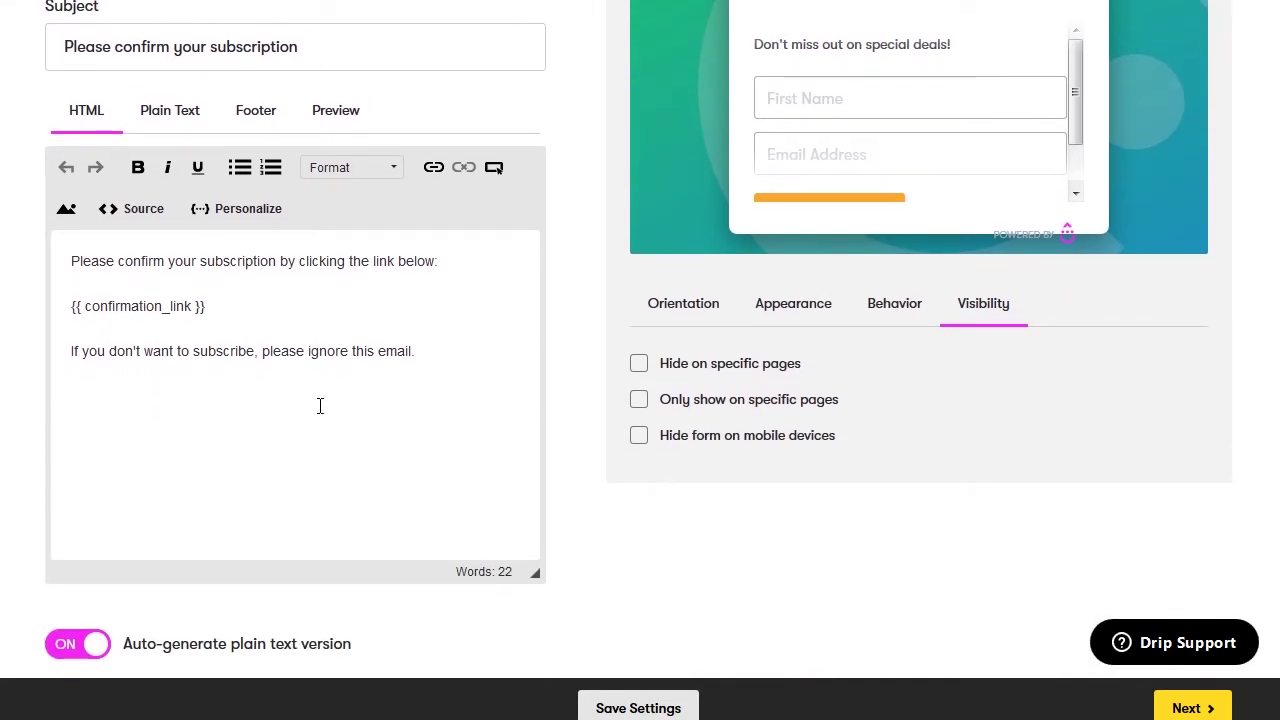
pyautogui.scroll(-3, 320, 405)
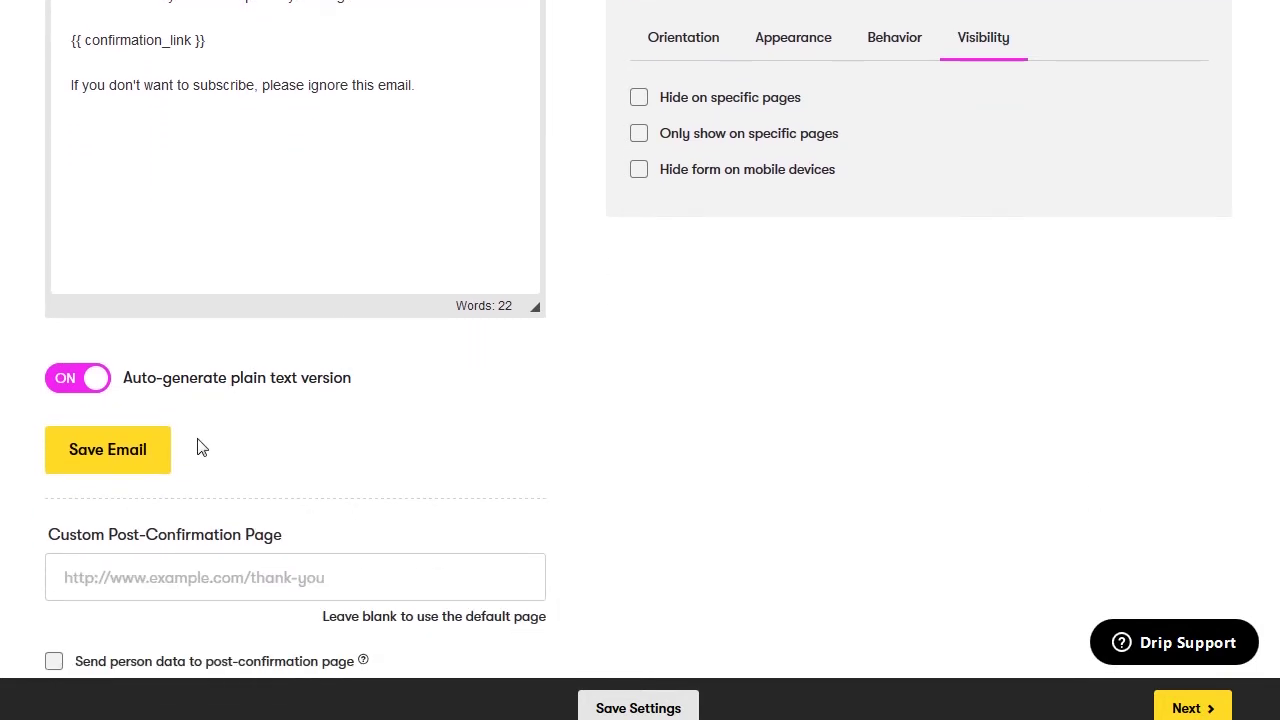
pyautogui.scroll(-1, 283, 450)
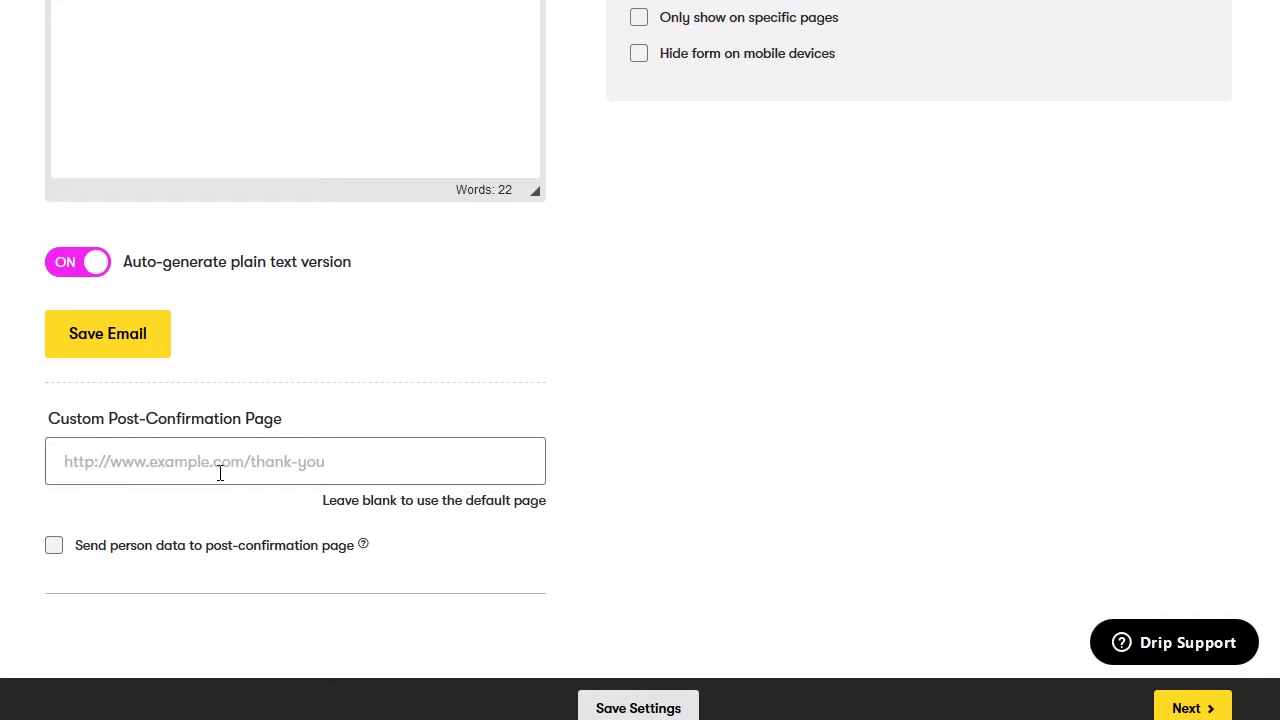
pyautogui.scroll(10, 623, 645)
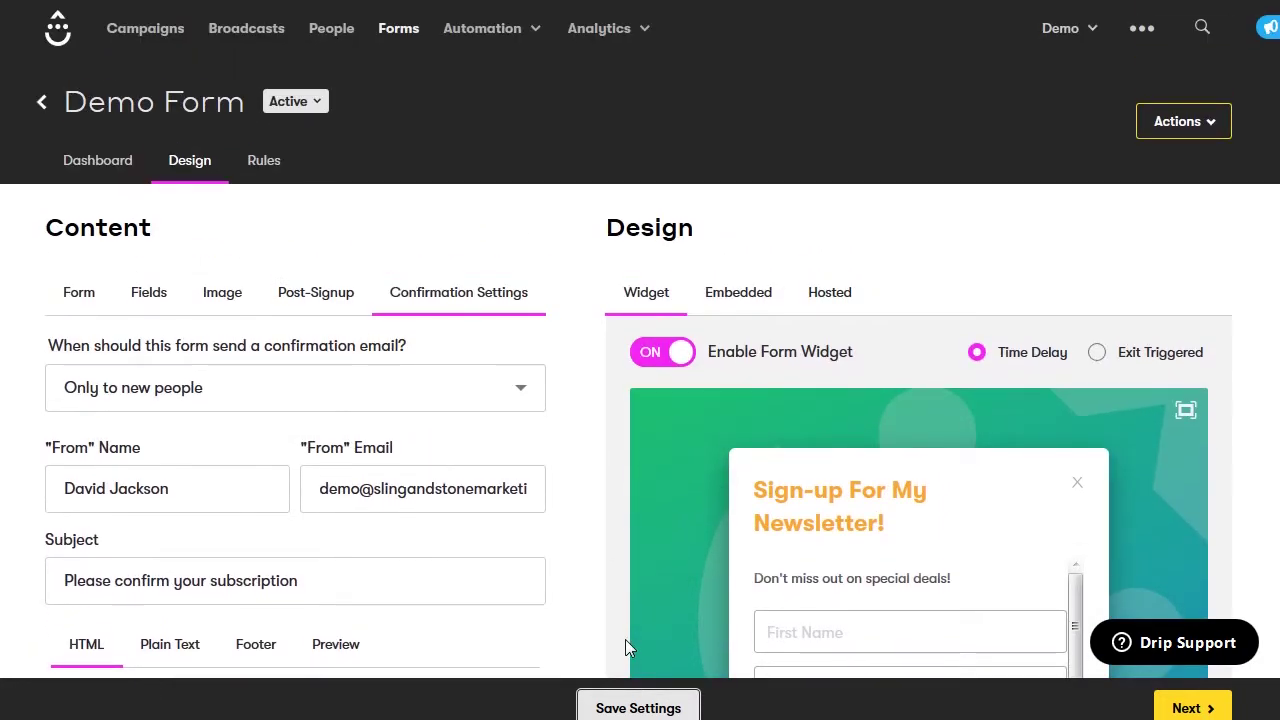
# Return to the Form content settings and scroll to the button text and orientation options
pyautogui.click(68, 298)
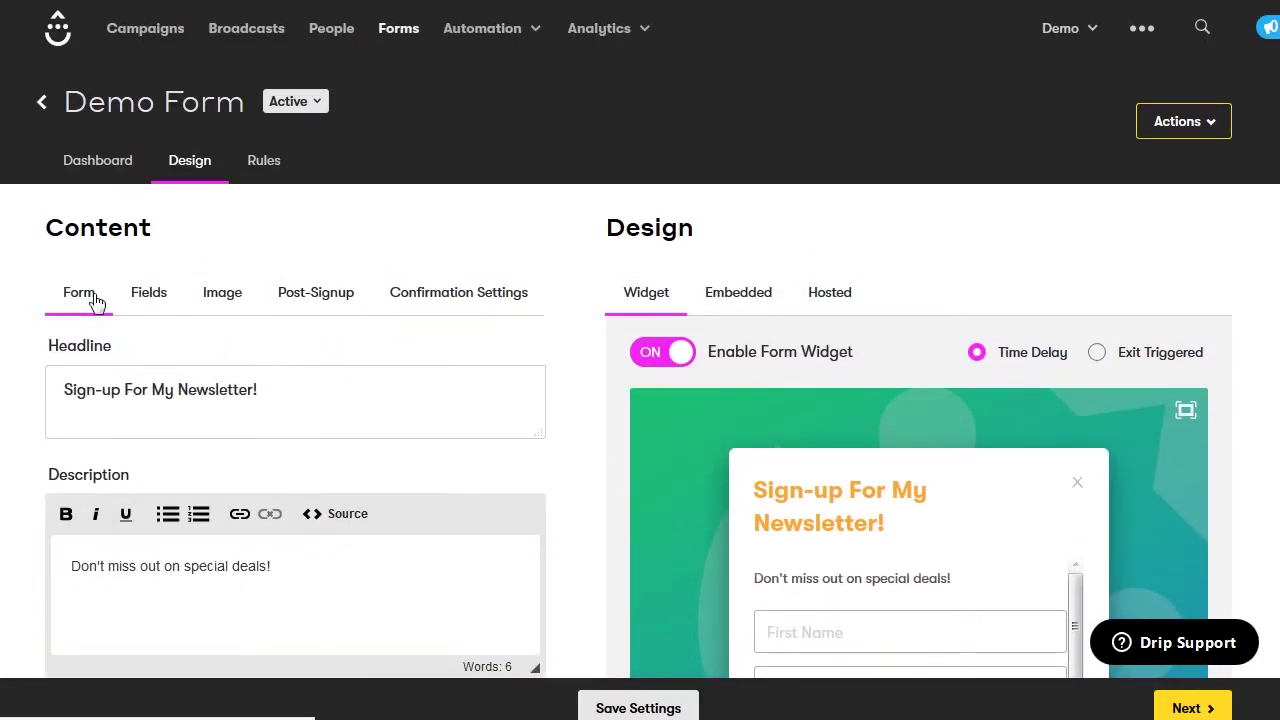
pyautogui.scroll(-2, 566, 346)
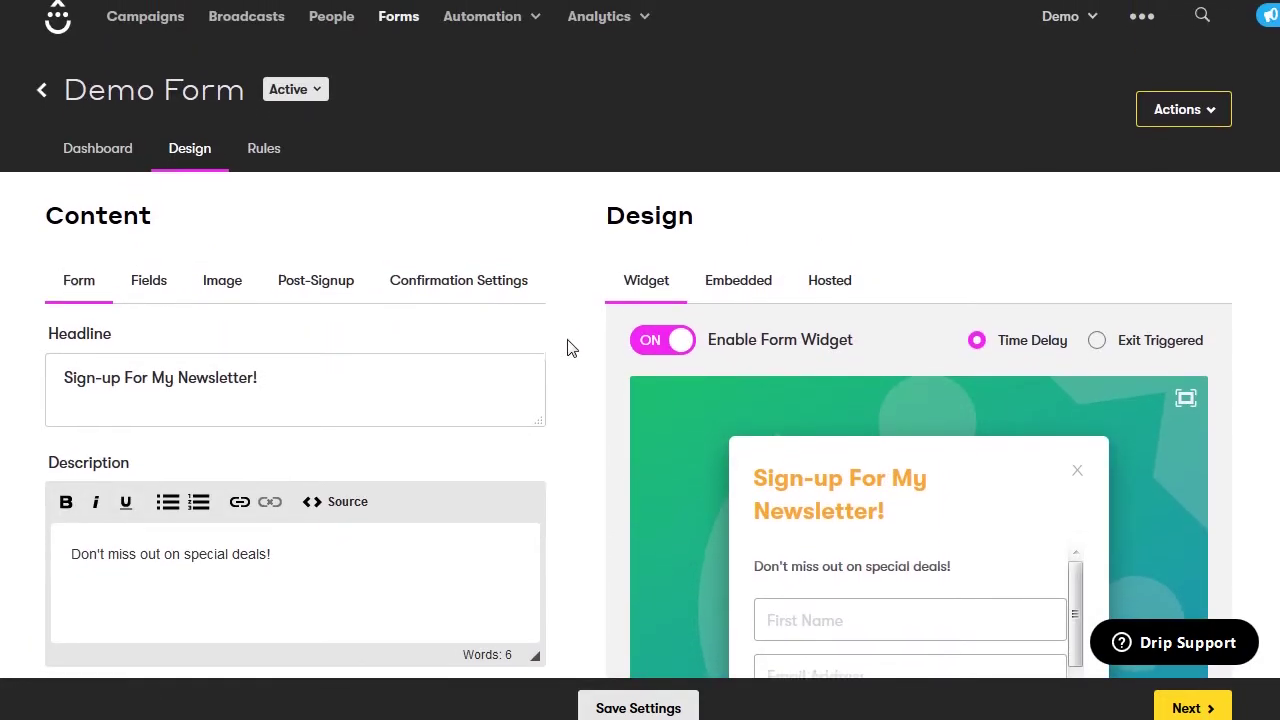
pyautogui.scroll(-1, 566, 346)
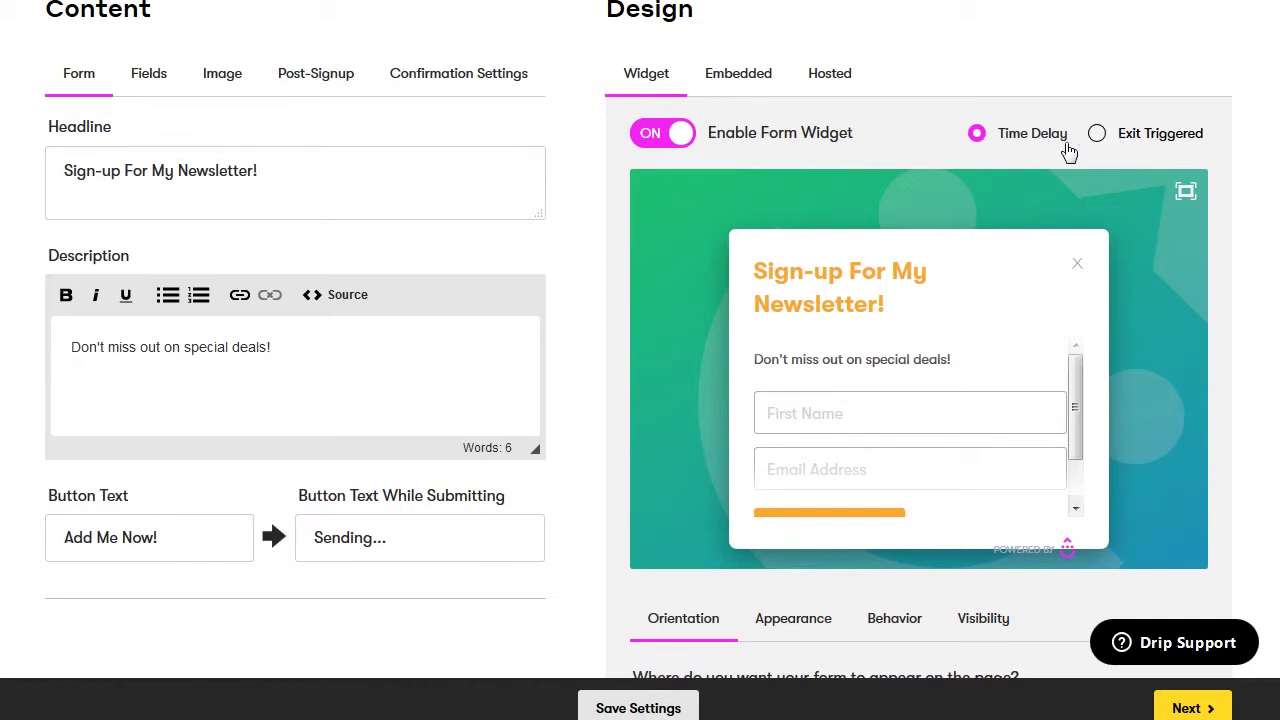
pyautogui.scroll(-3, 702, 405)
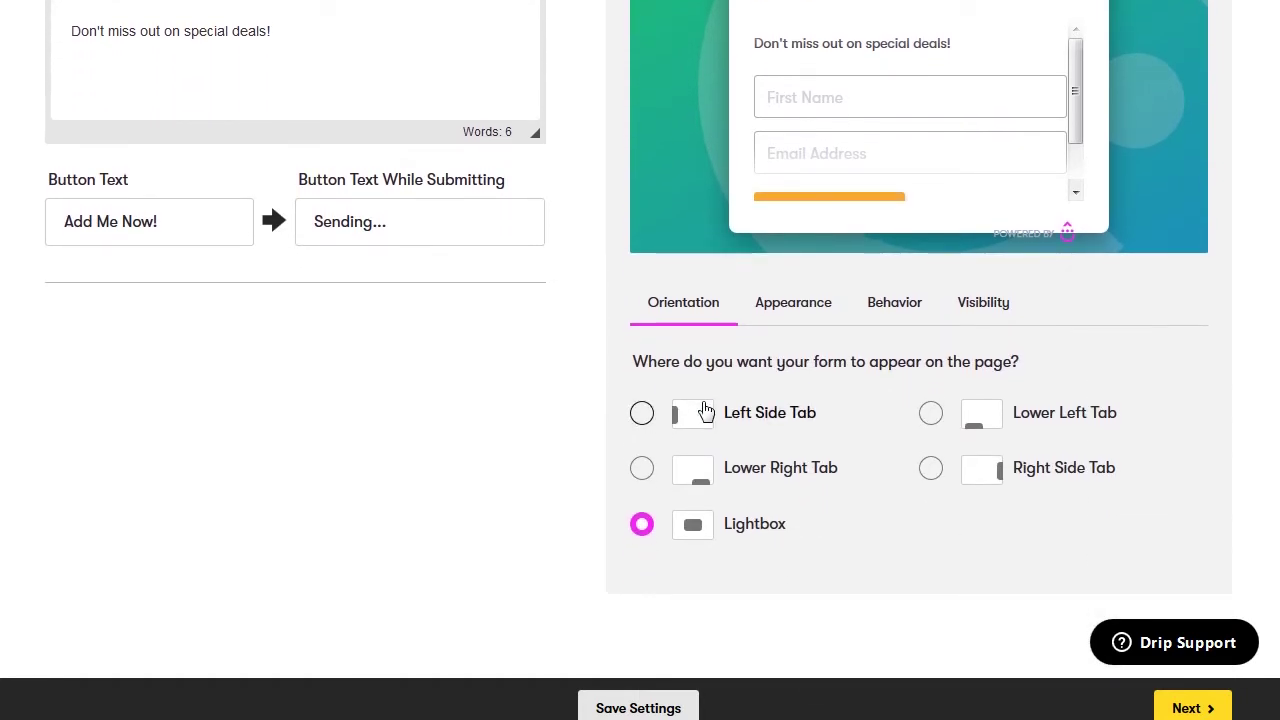
# Preview the left side tab orientation, then switch the form to a Lightbox pop-up
pyautogui.click(642, 416)
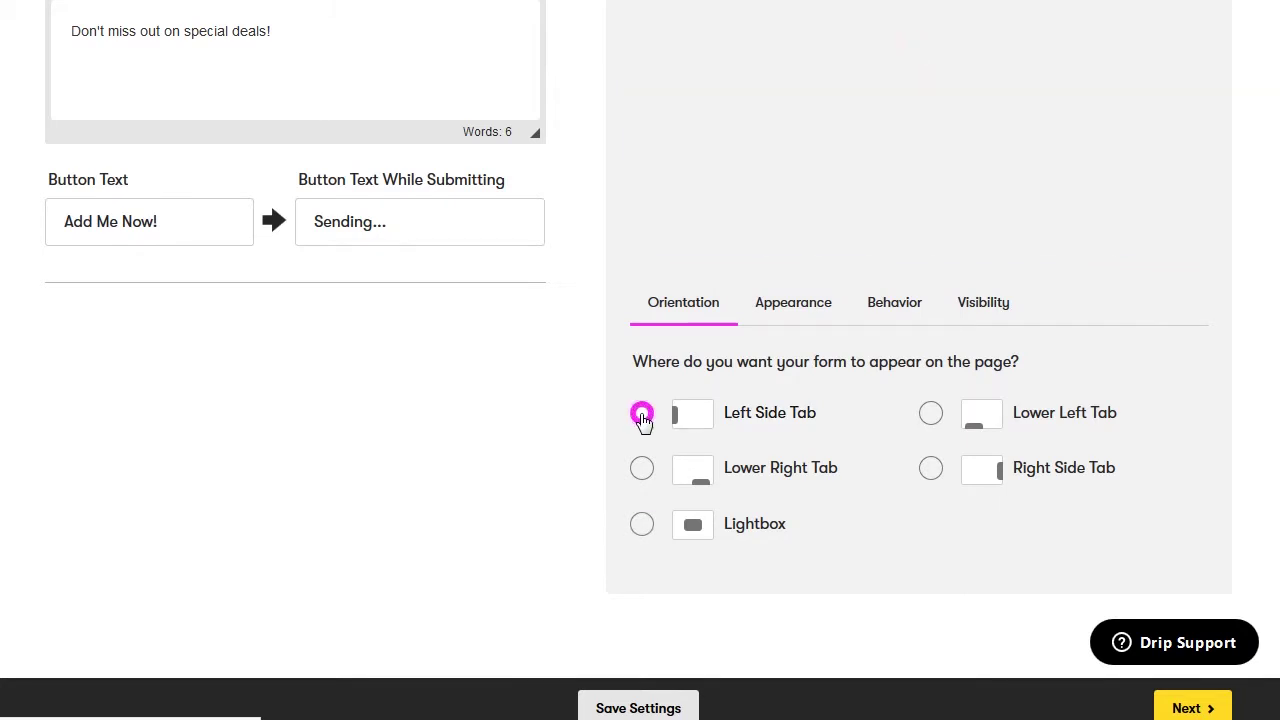
pyautogui.scroll(2, 642, 418)
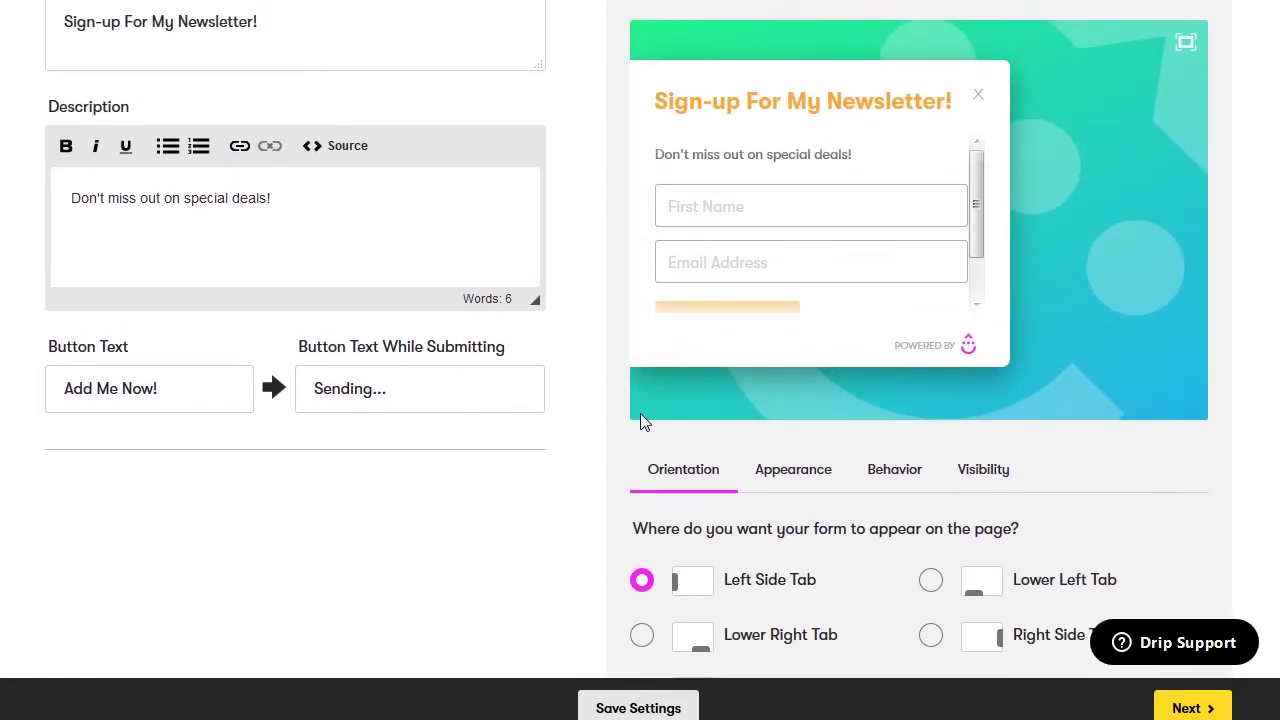
pyautogui.click(978, 104)
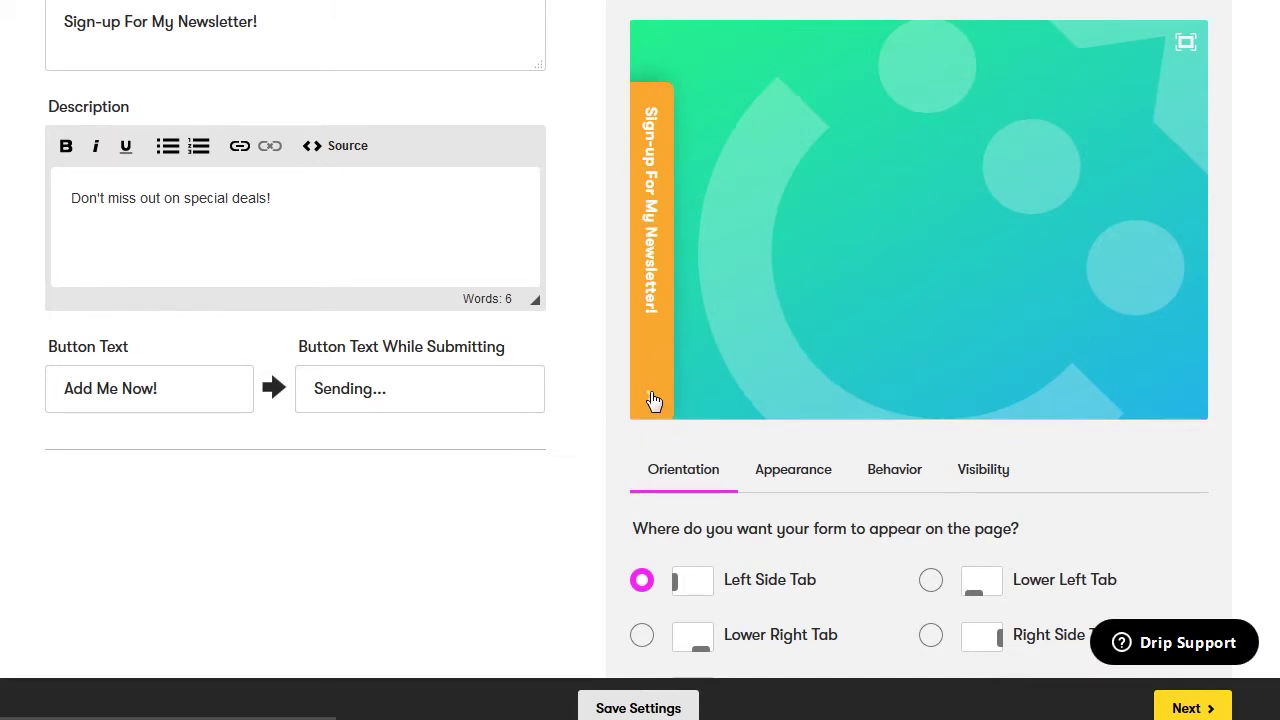
pyautogui.click(651, 398)
pyautogui.scroll(-1, 697, 460)
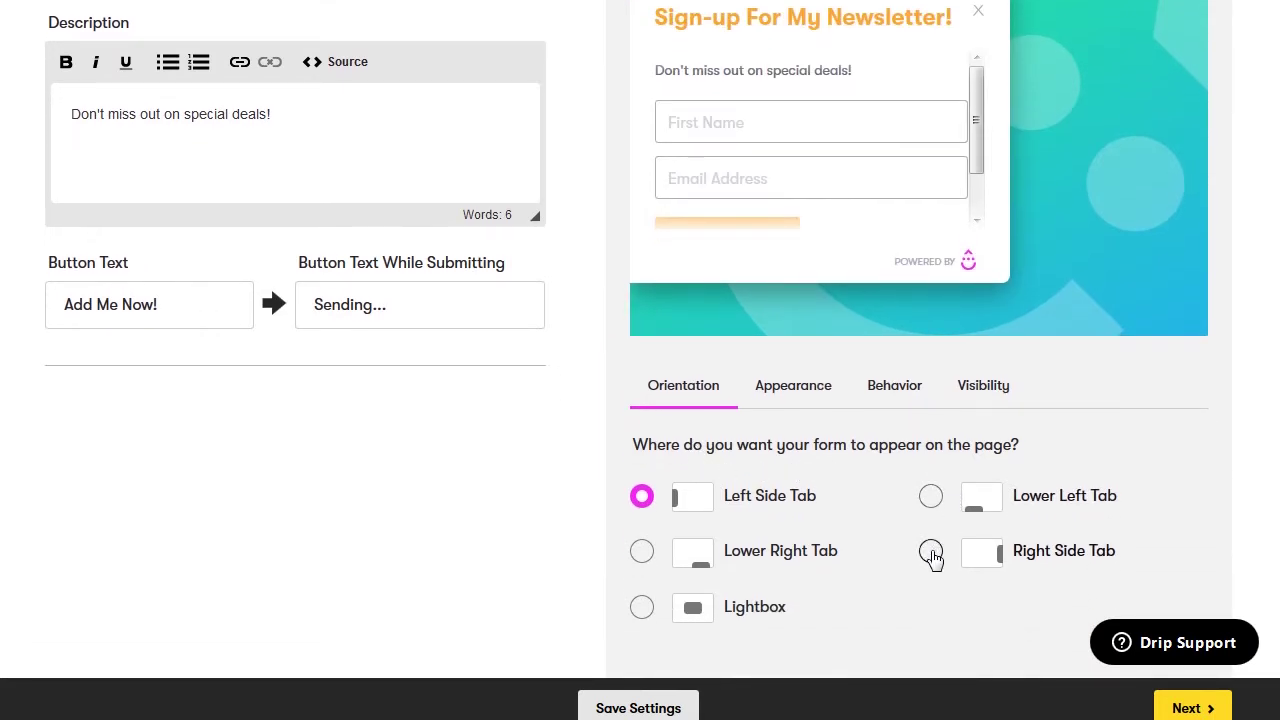
pyautogui.click(642, 607)
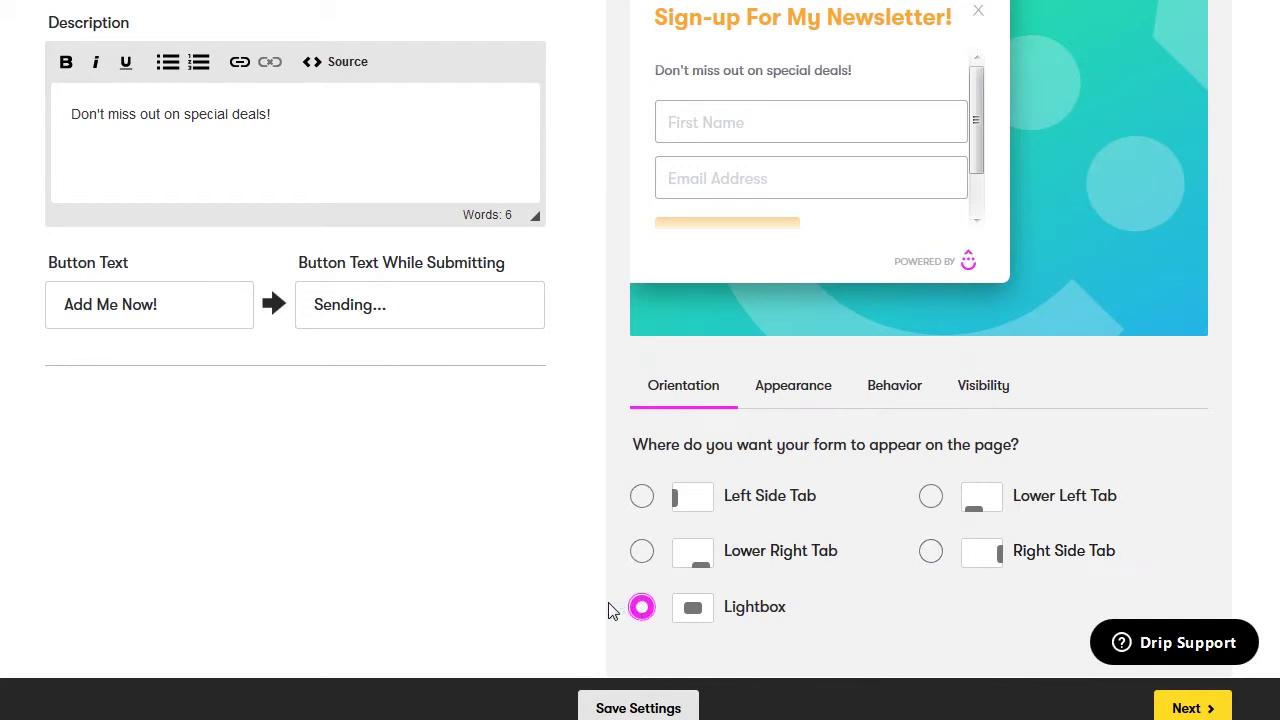
# Try the Classic design in Appearance, then keep the form on Simple
pyautogui.click(794, 396)
pyautogui.click(869, 488)
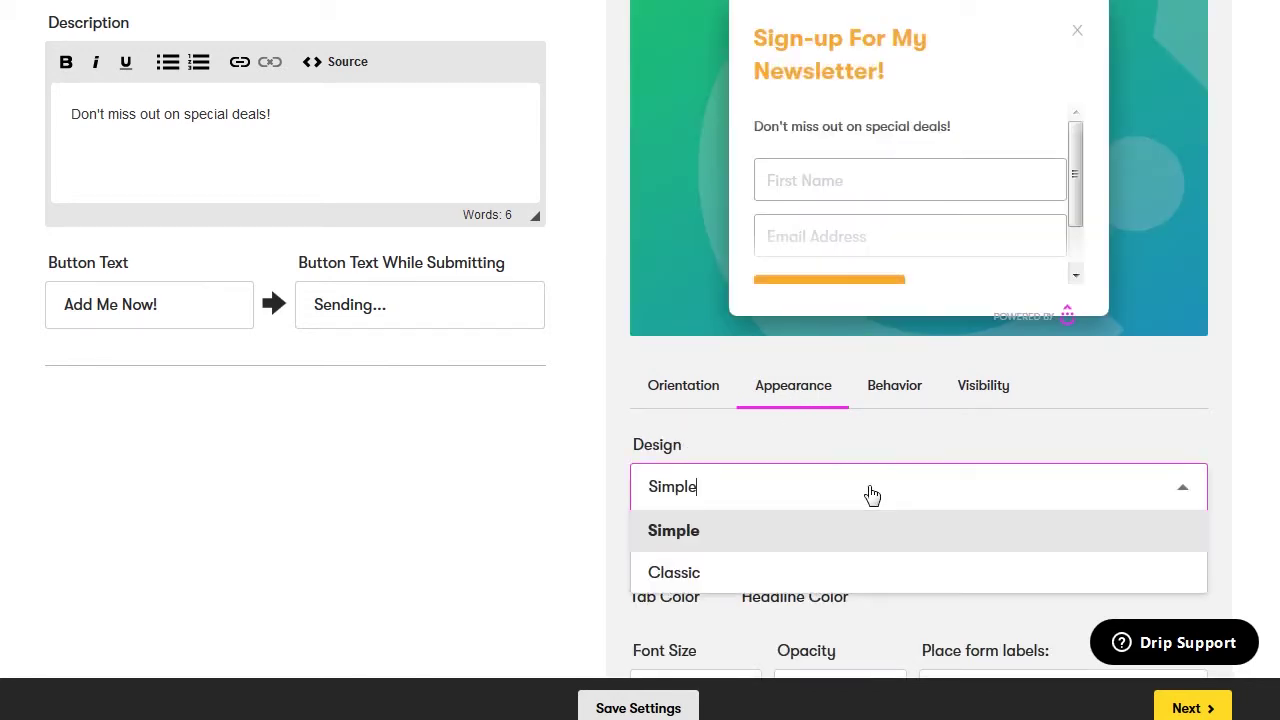
pyautogui.click(845, 571)
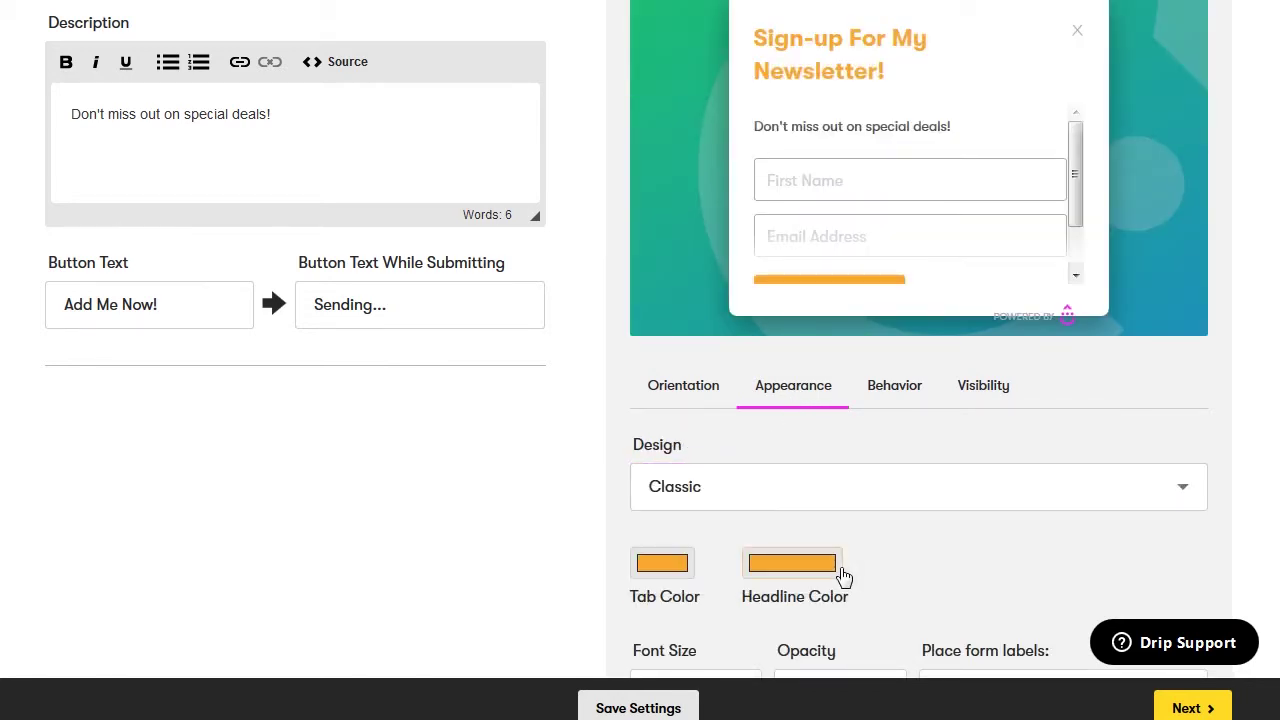
pyautogui.click(869, 490)
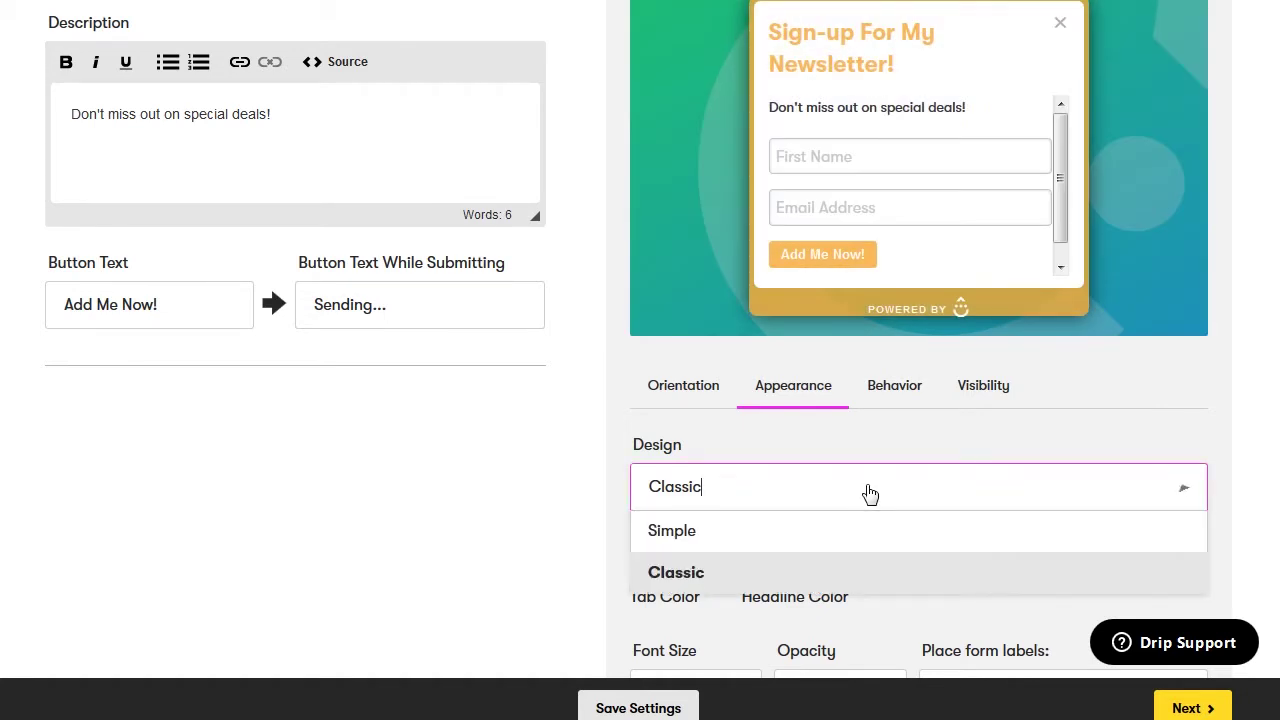
pyautogui.click(844, 531)
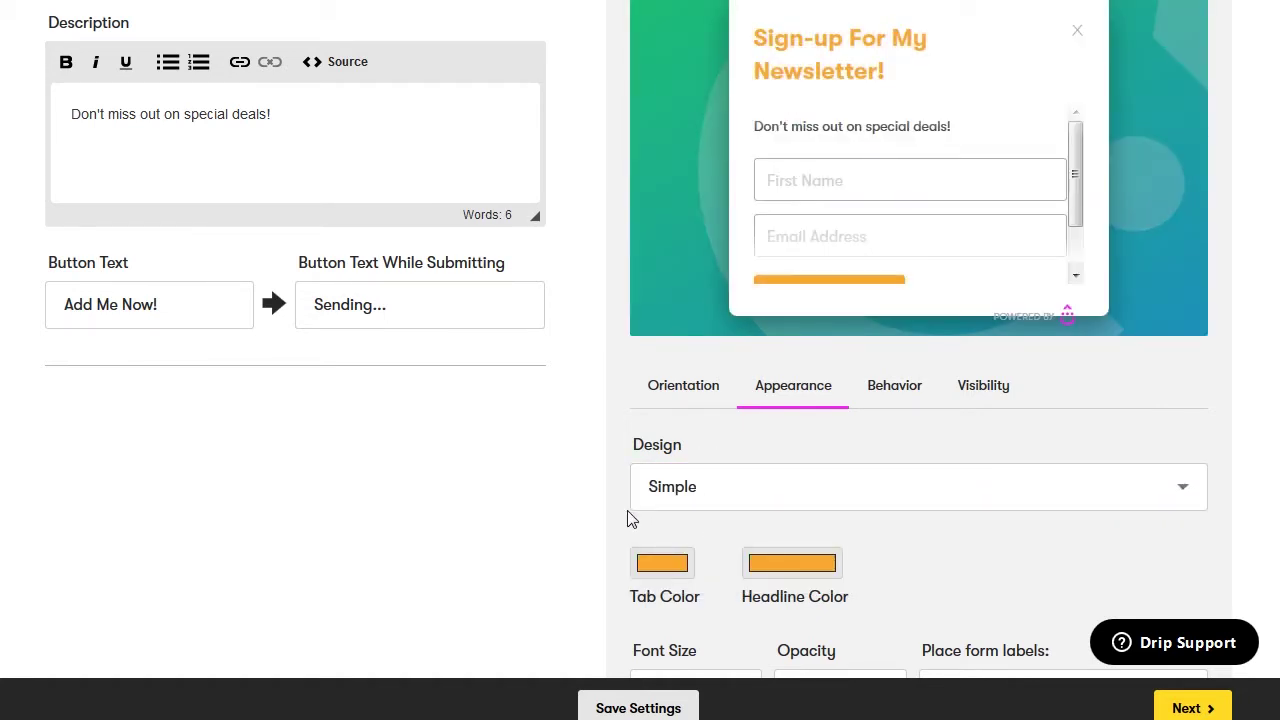
# Leave the tab and headline colours unchanged and bring up the Behavior settings
pyautogui.scroll(-1, 630, 519)
pyautogui.scroll(-1, 630, 520)
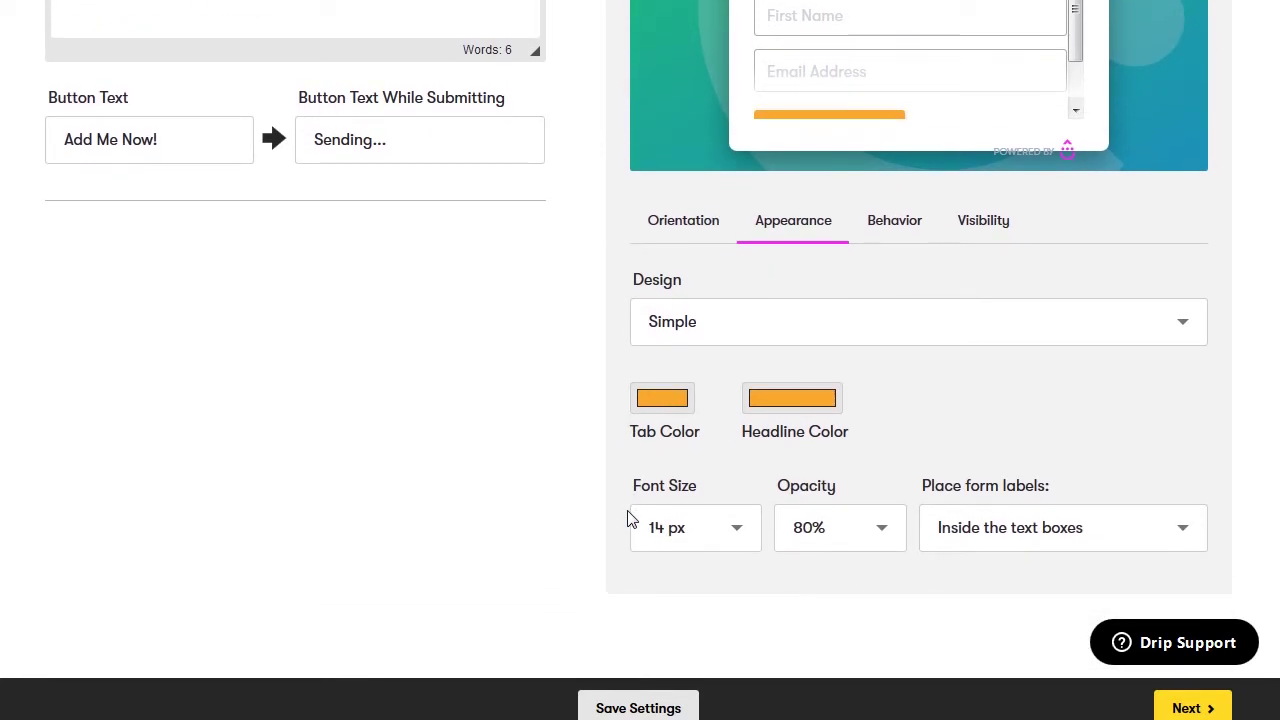
pyautogui.click(662, 400)
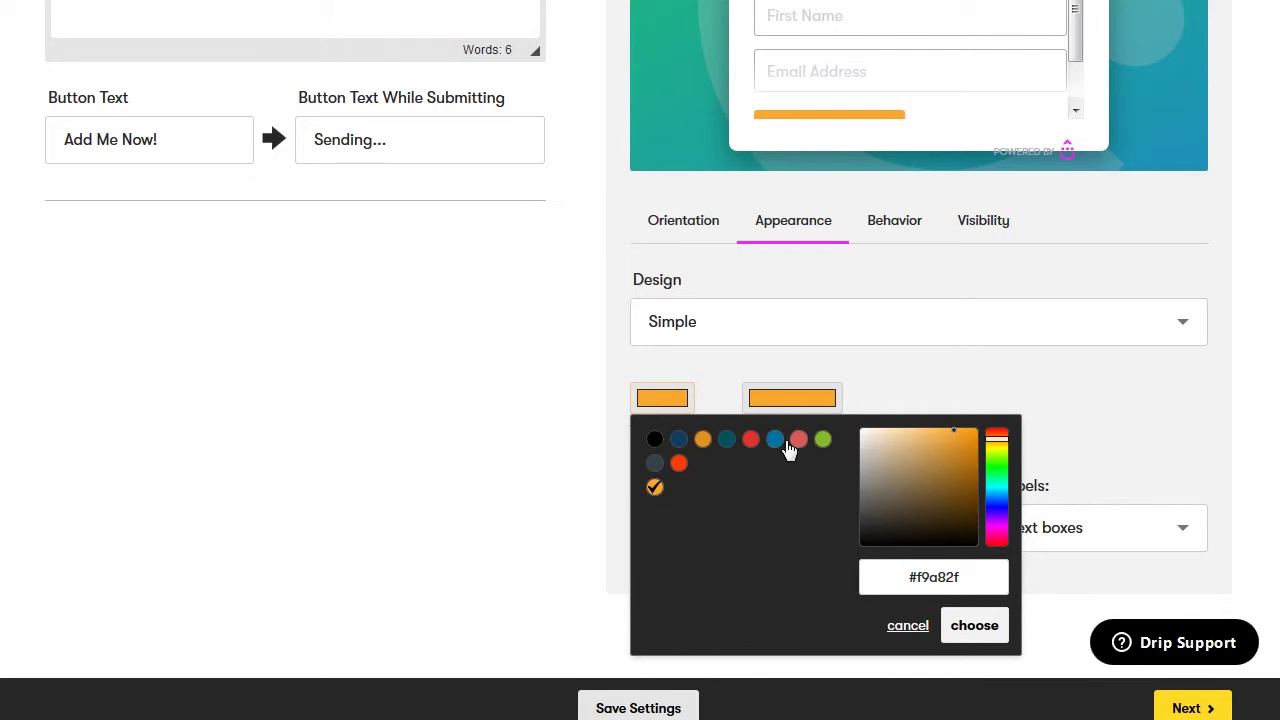
pyautogui.click(788, 399)
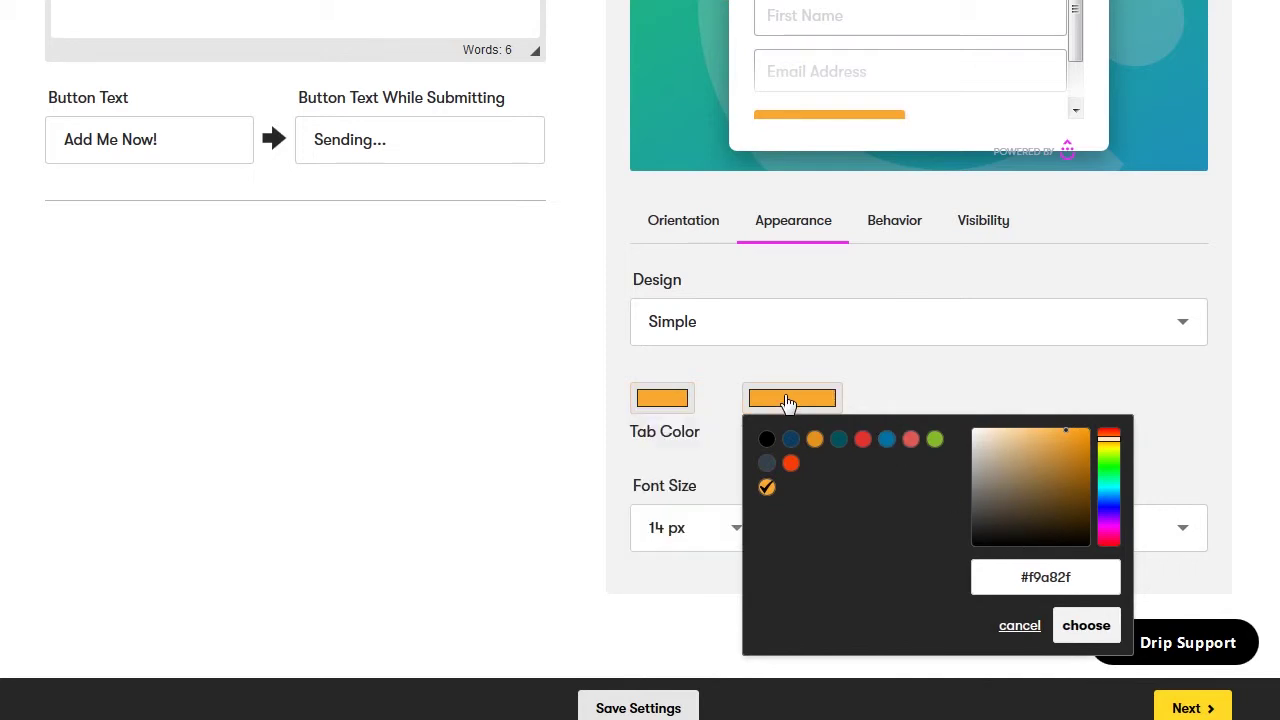
pyautogui.click(813, 400)
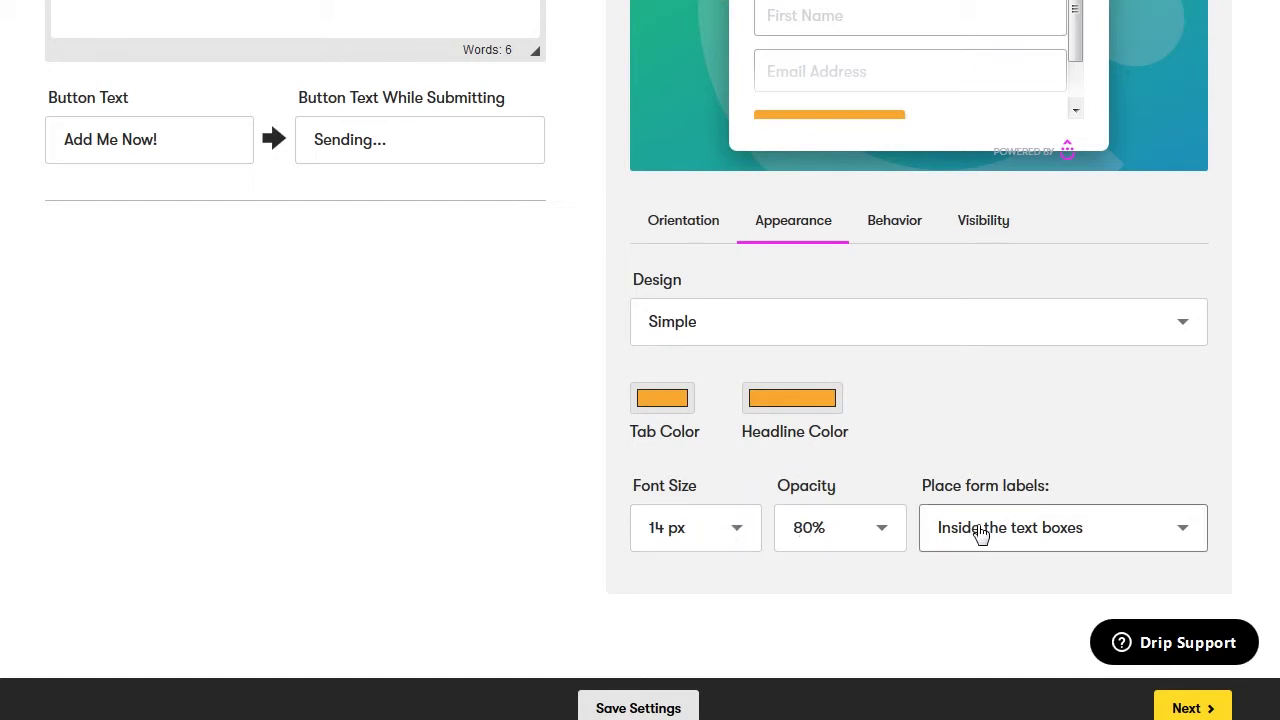
pyautogui.click(896, 236)
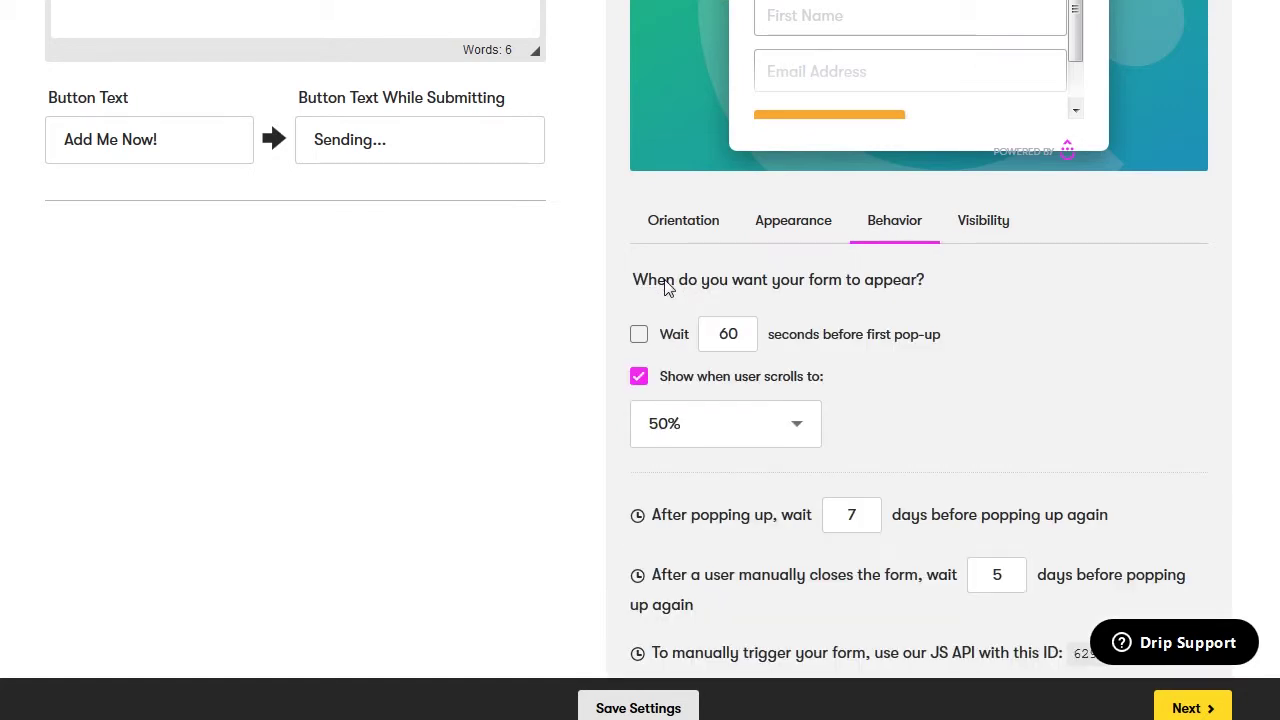
pyautogui.click(639, 334)
pyautogui.click(797, 430)
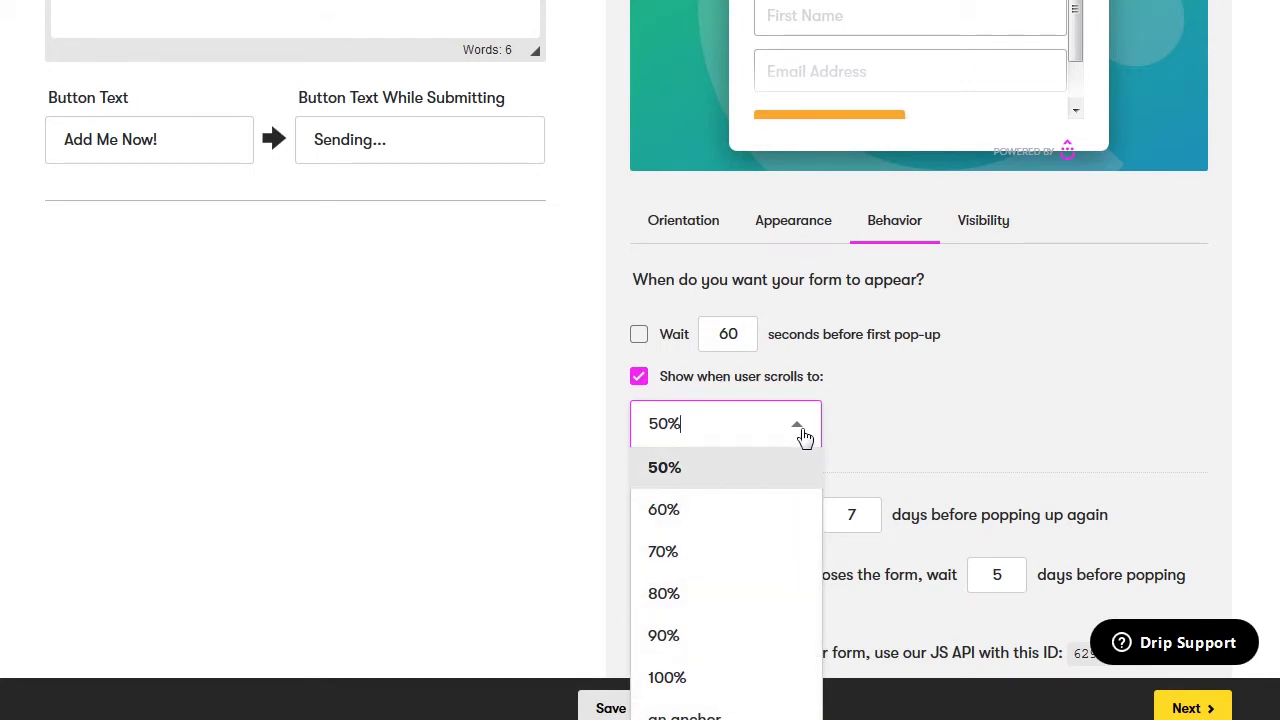
pyautogui.click(837, 434)
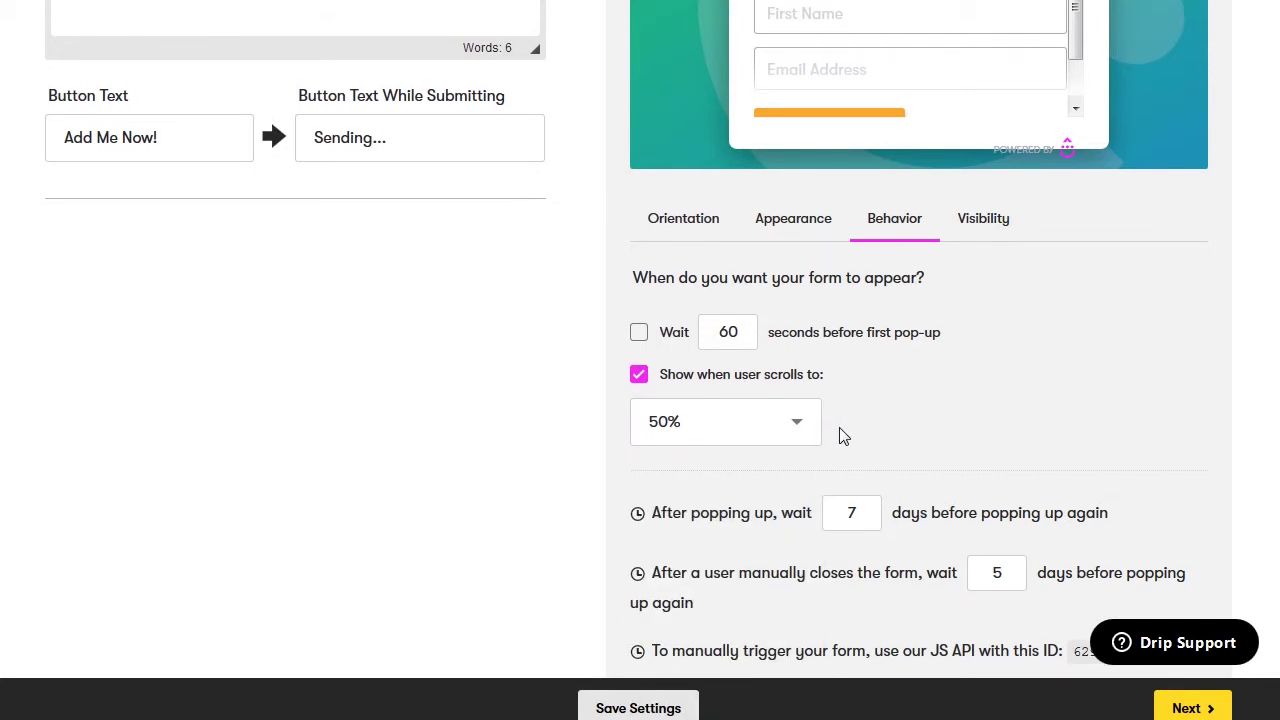
pyautogui.scroll(-1, 840, 436)
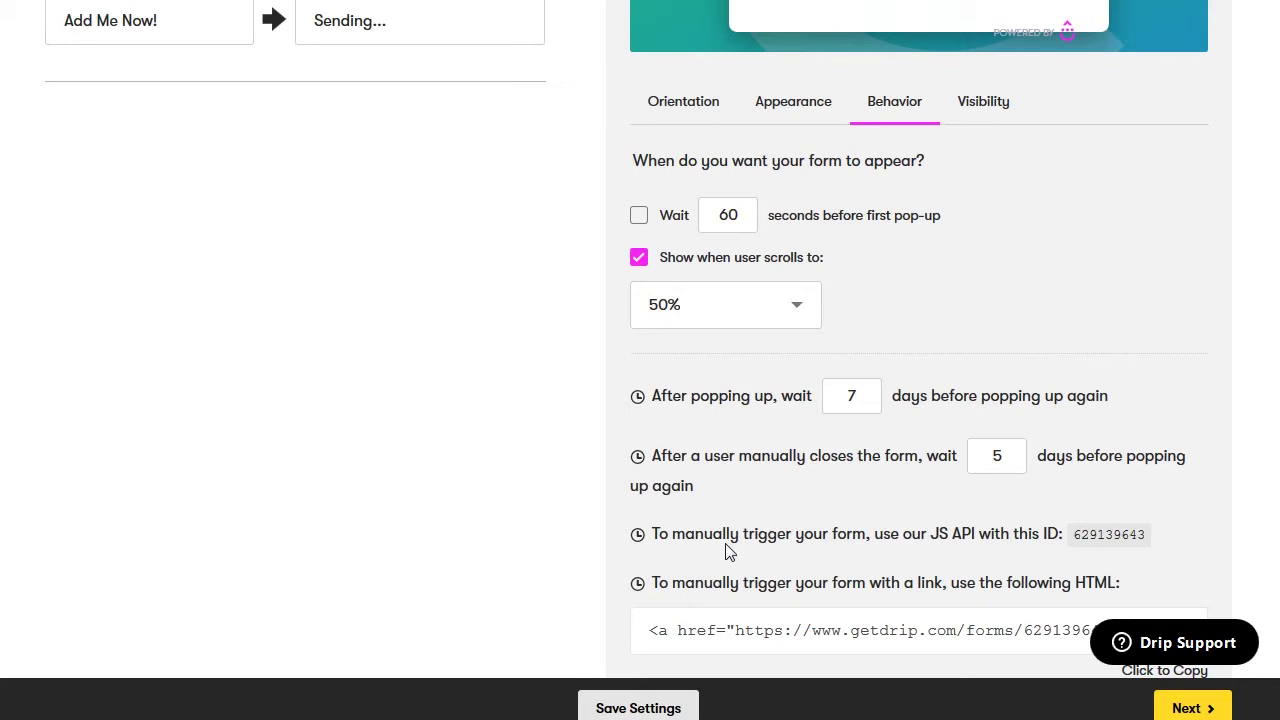
# Turn on 'Hide on specific pages' with the path /contact-us and save the settings
pyautogui.click(985, 106)
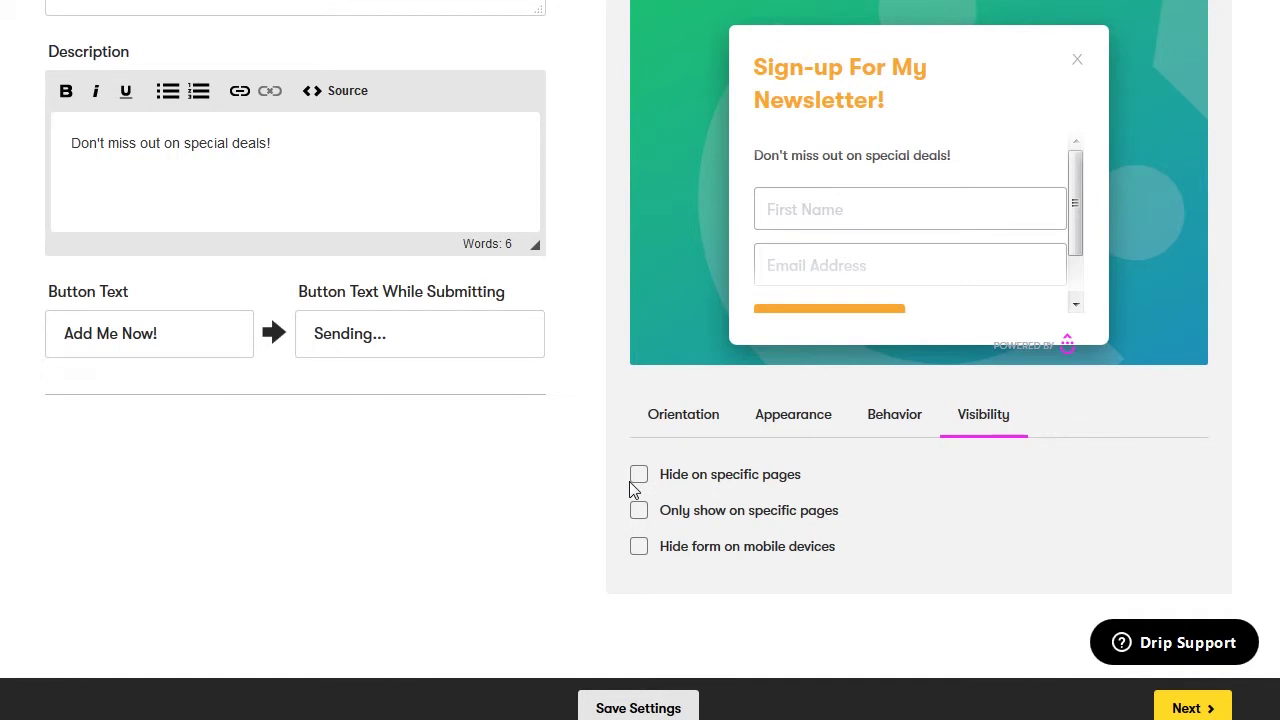
pyautogui.click(638, 478)
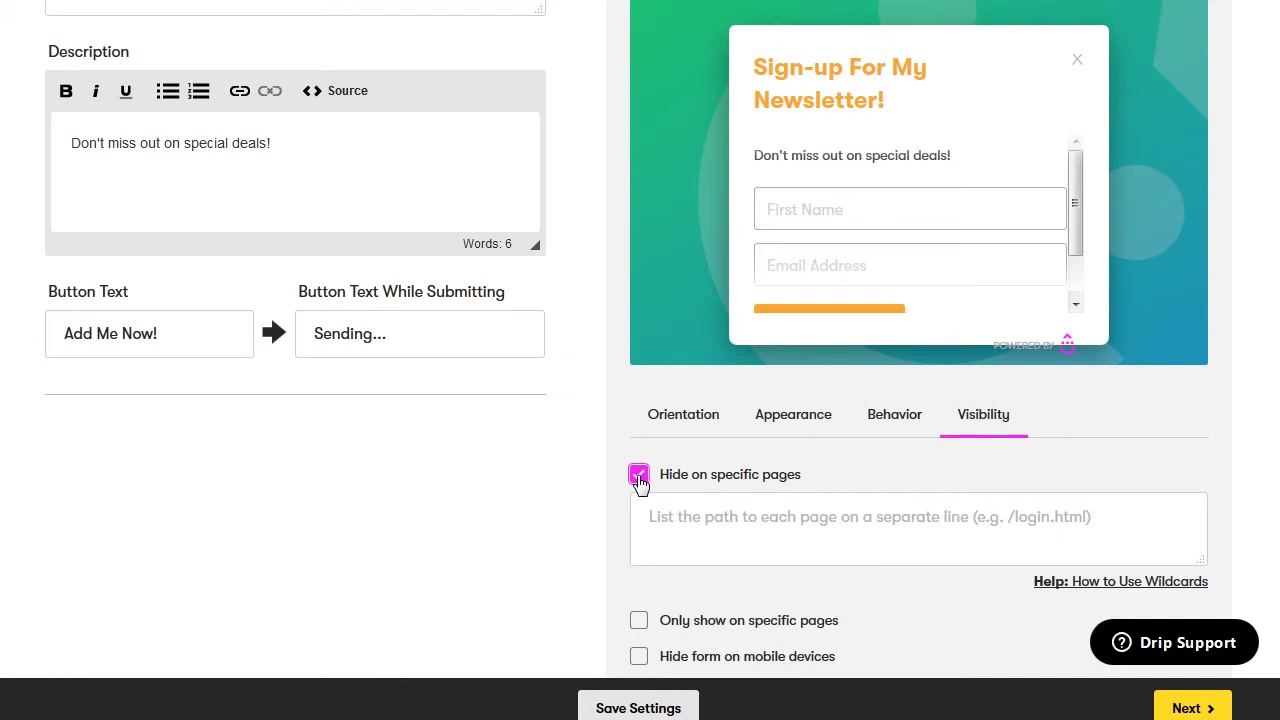
pyautogui.click(655, 516)
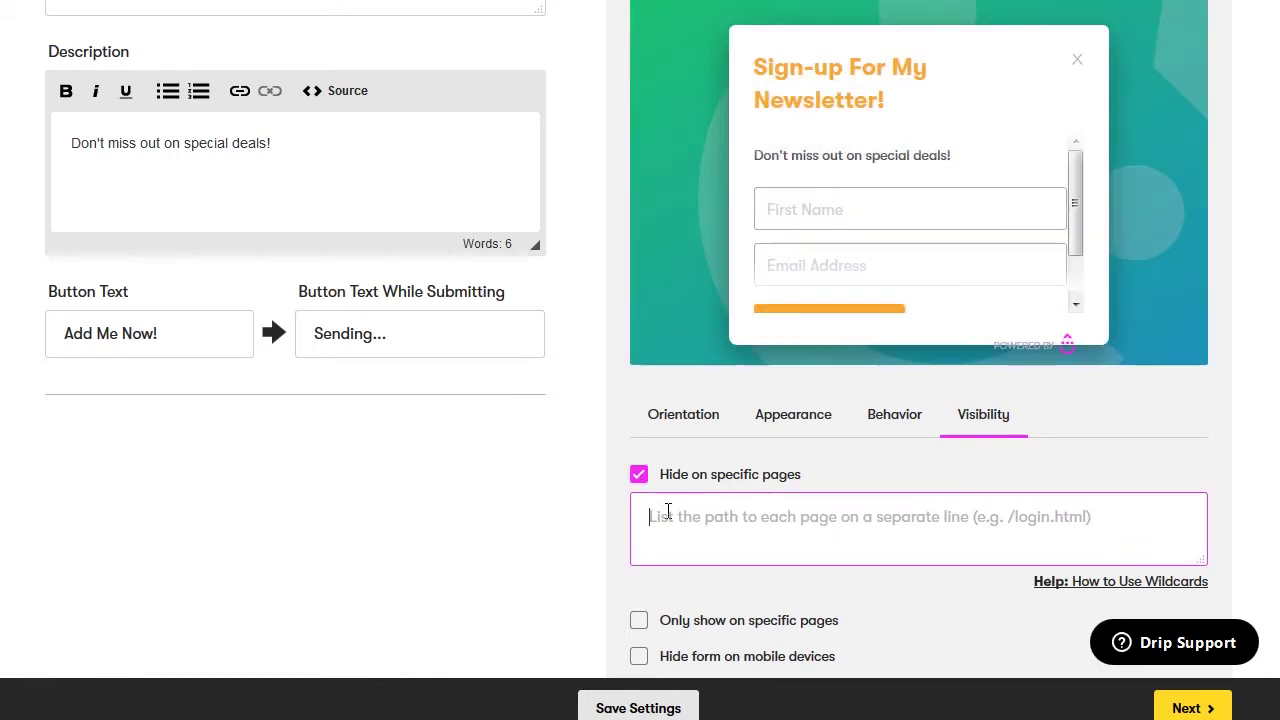
pyautogui.write('/contact-us')
pyautogui.click(641, 596)
pyautogui.scroll(-2, 637, 588)
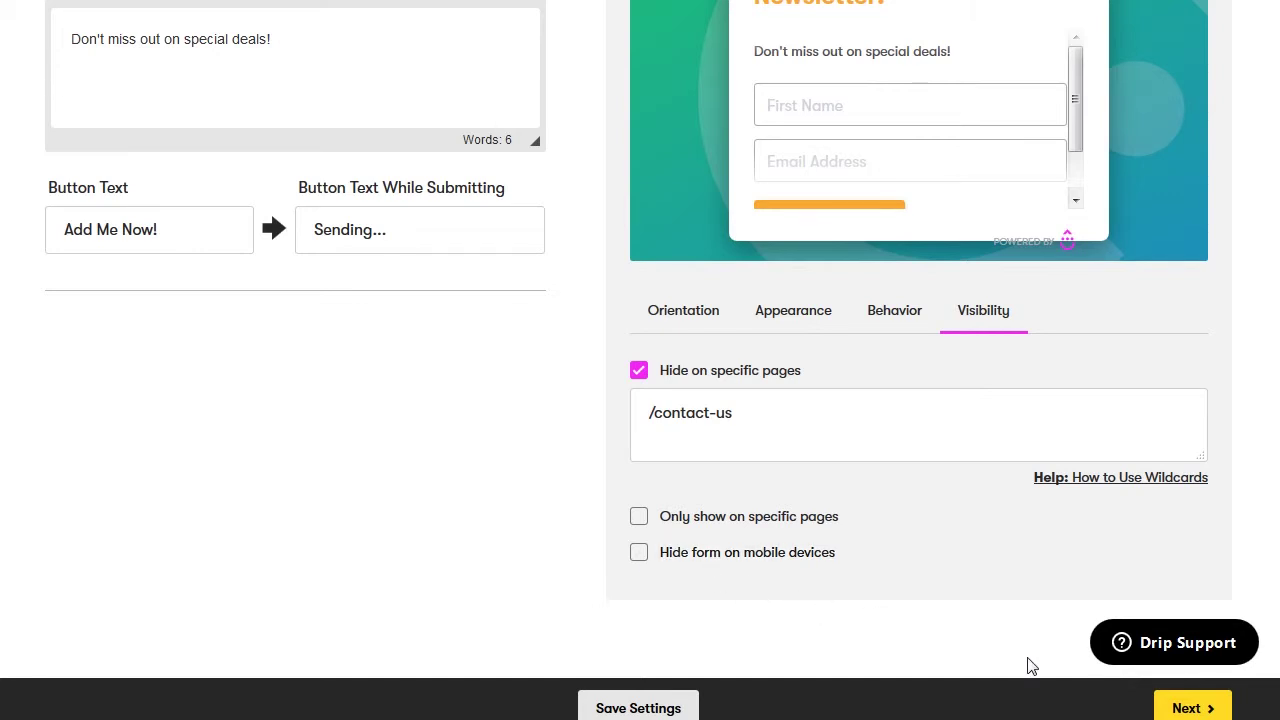
pyautogui.click(605, 714)
# On the Rules step, add a submission action and browse the list of Drip actions
pyautogui.click(1200, 712)
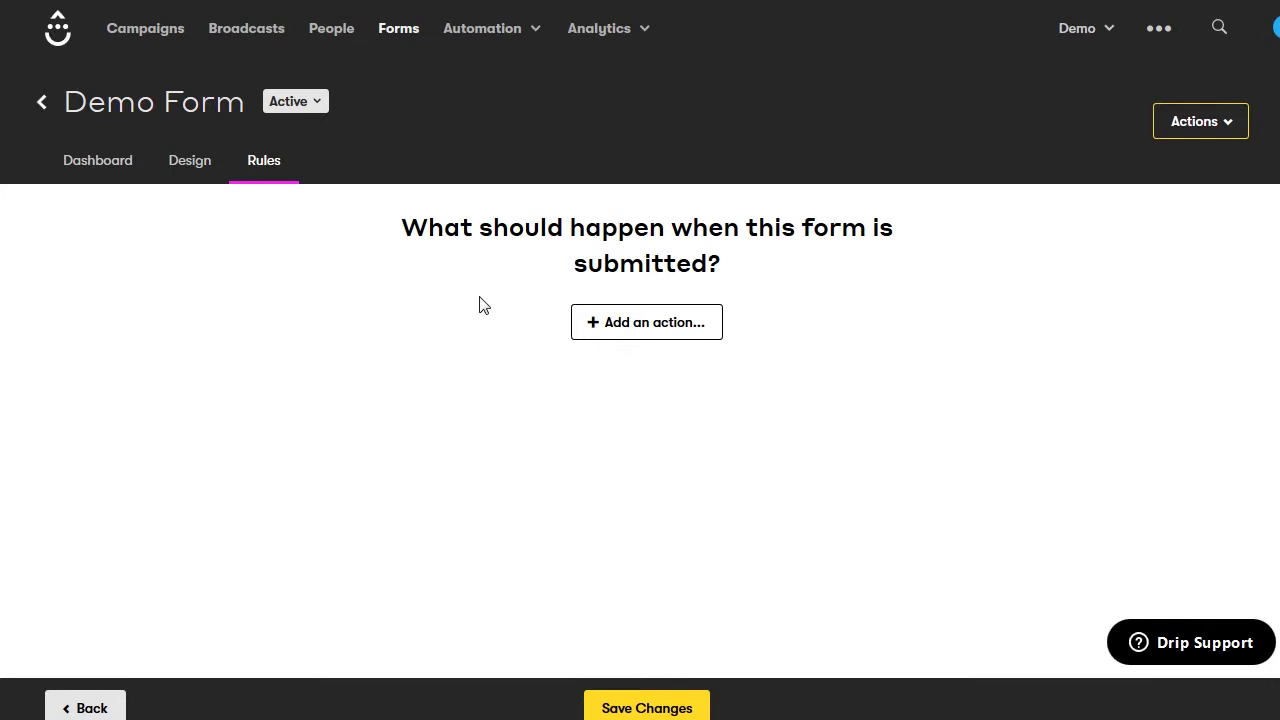
pyautogui.click(614, 323)
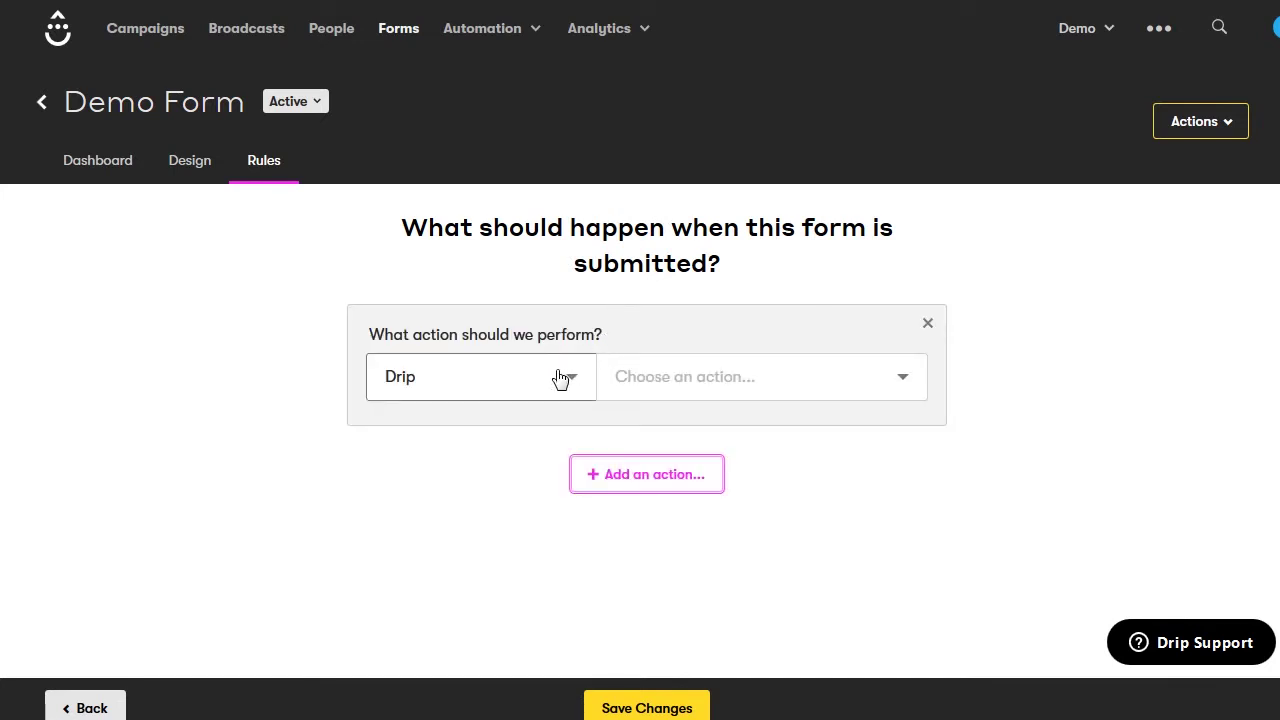
pyautogui.click(566, 384)
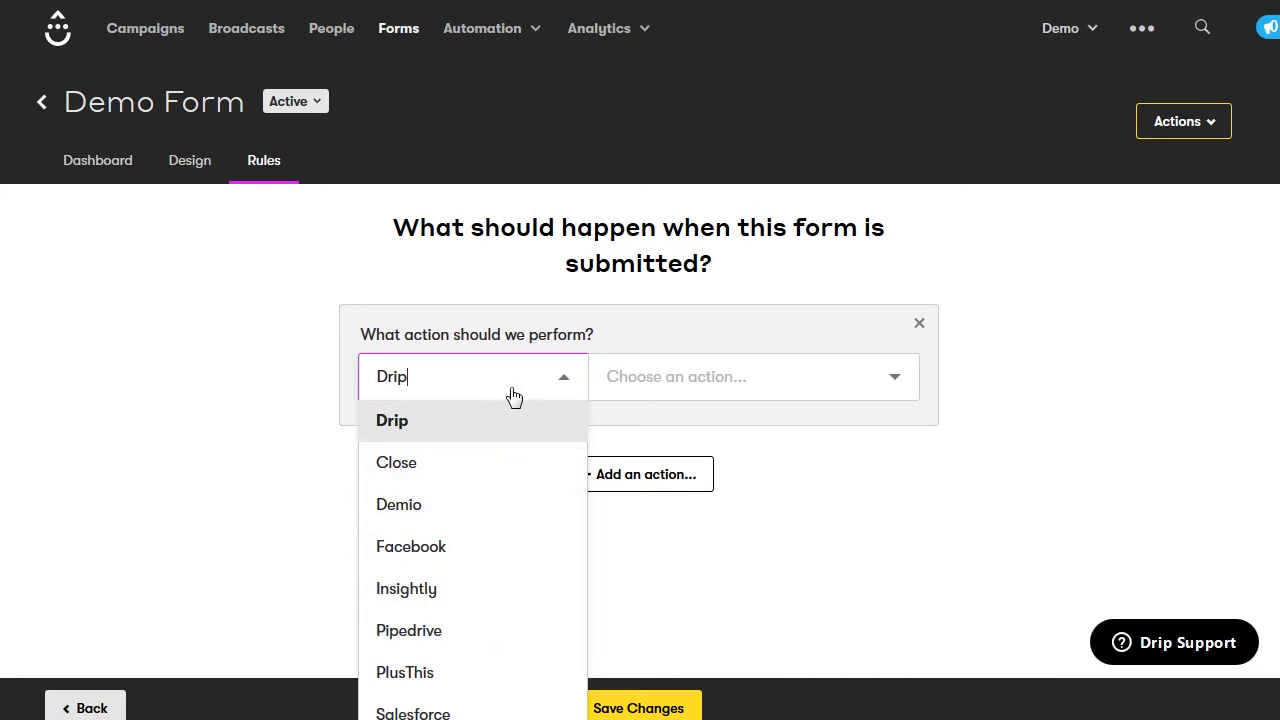
pyautogui.click(686, 380)
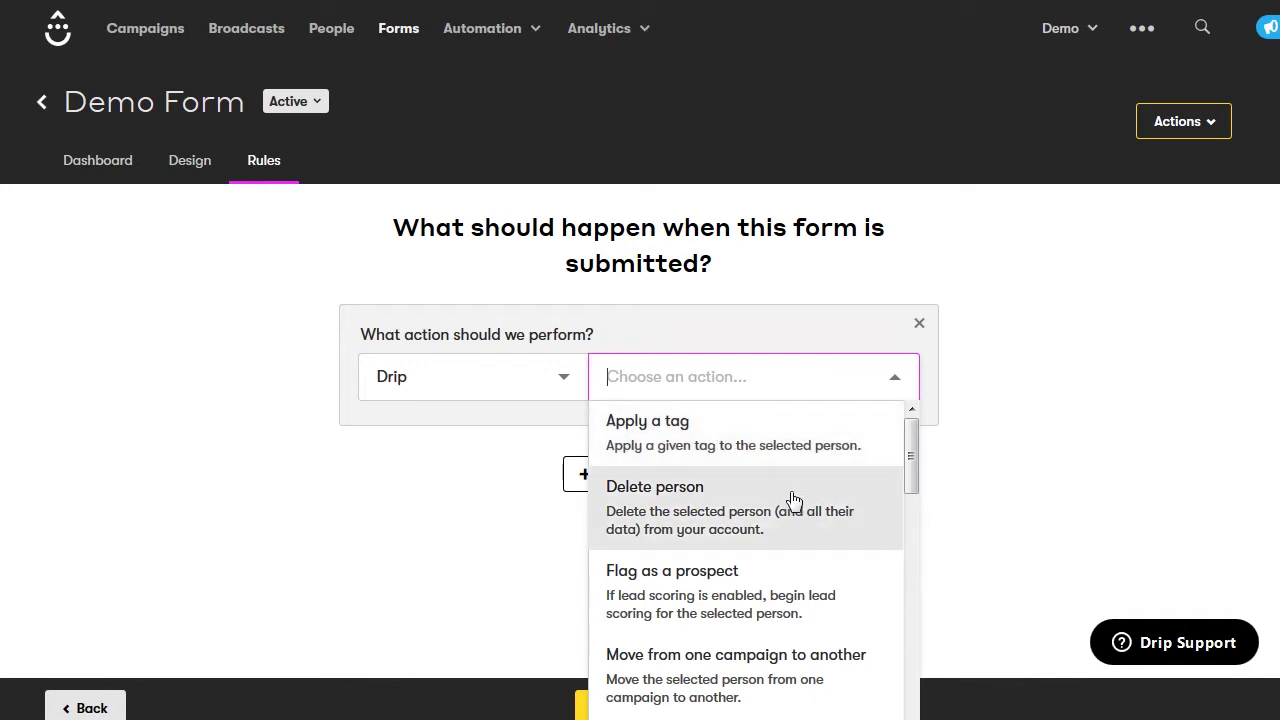
pyautogui.scroll(-1, 812, 523)
pyautogui.scroll(-2, 803, 538)
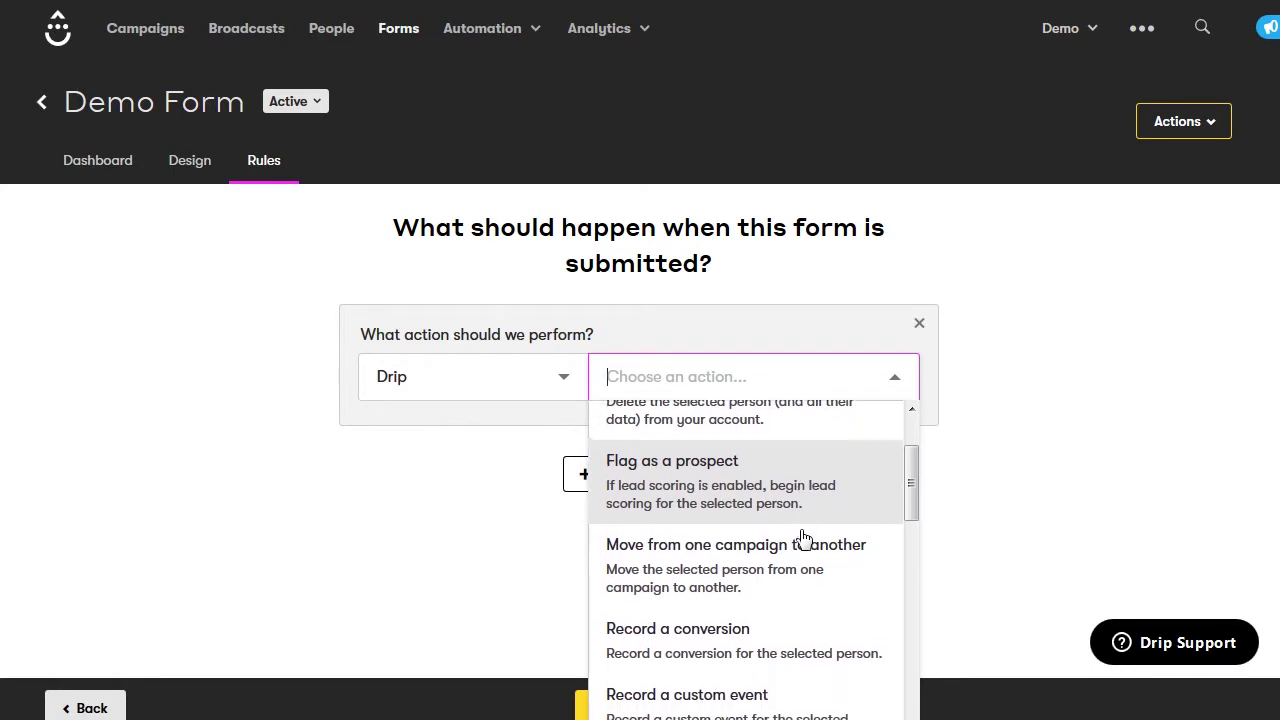
pyautogui.scroll(-3, 805, 540)
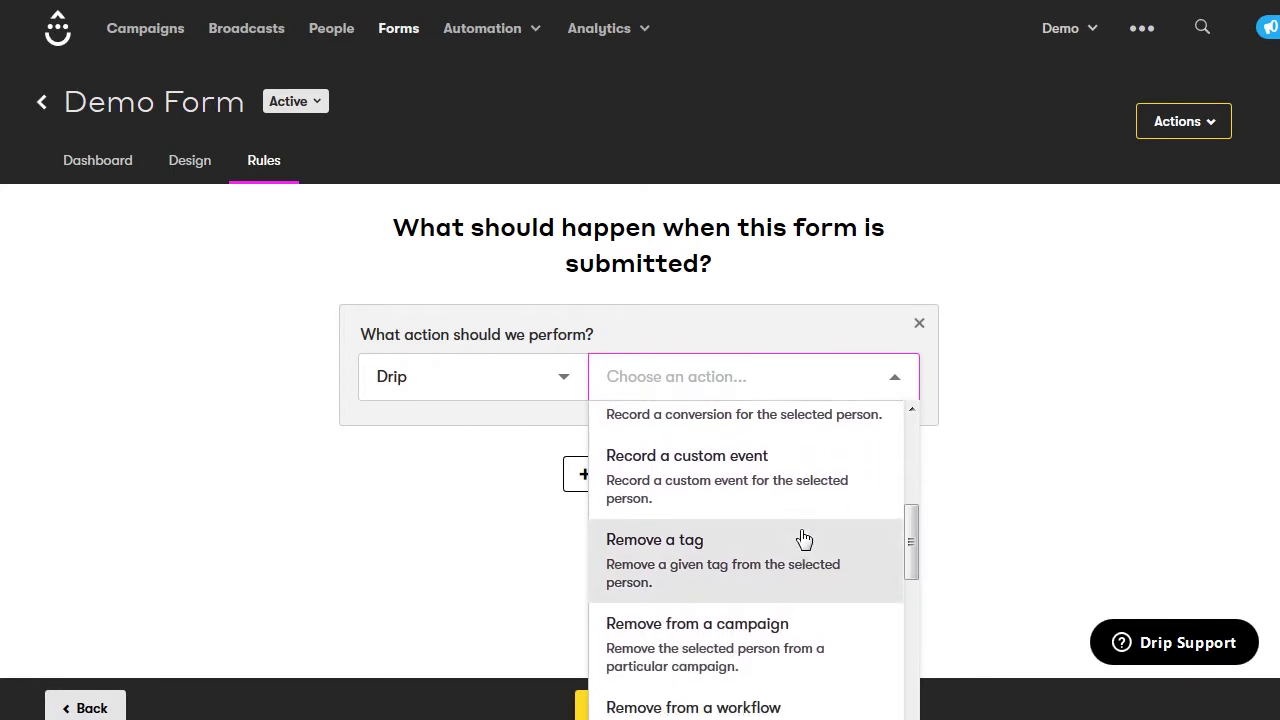
pyautogui.scroll(-1, 805, 540)
pyautogui.scroll(-2, 805, 540)
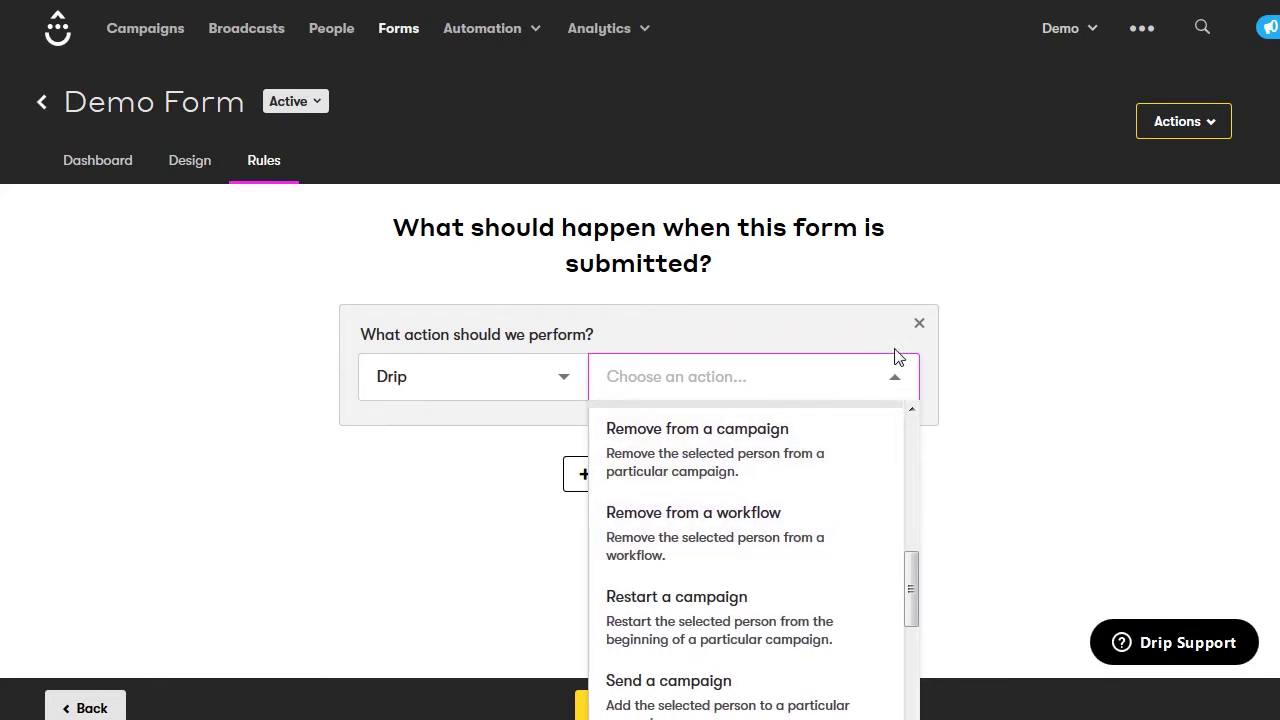
# Remove the empty action and save the submission rules with no action
pyautogui.click(933, 366)
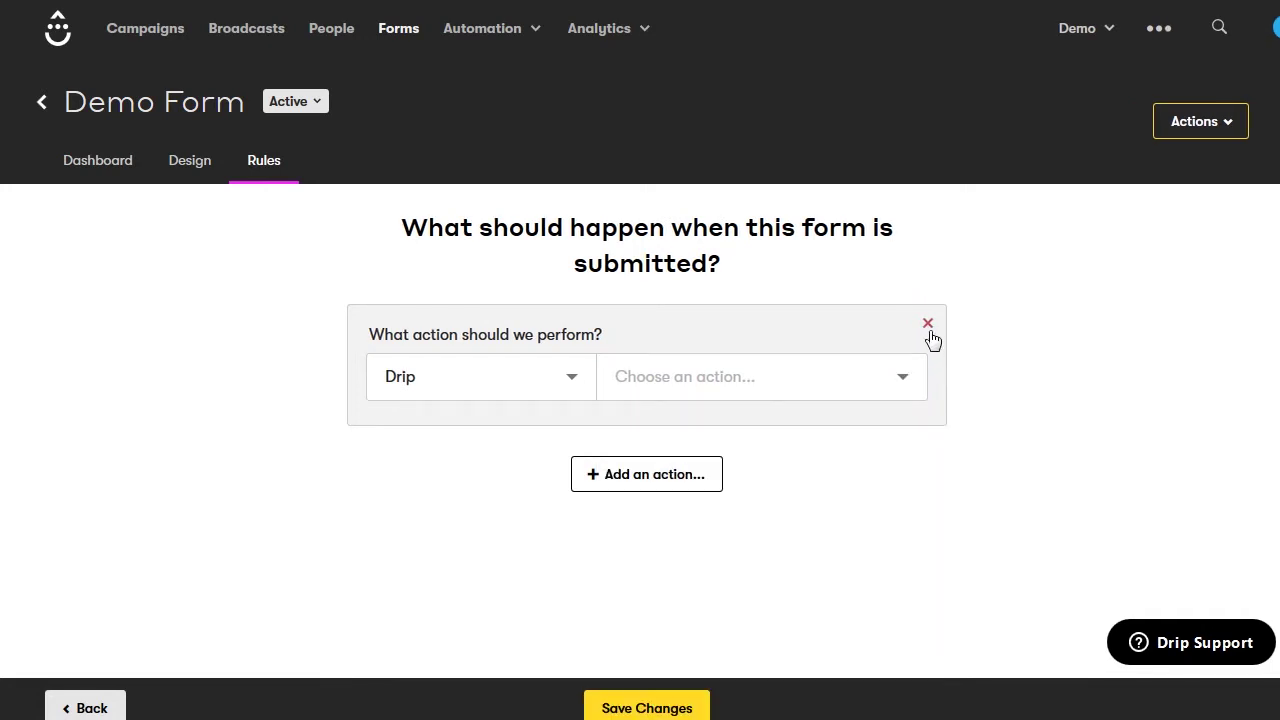
pyautogui.click(928, 326)
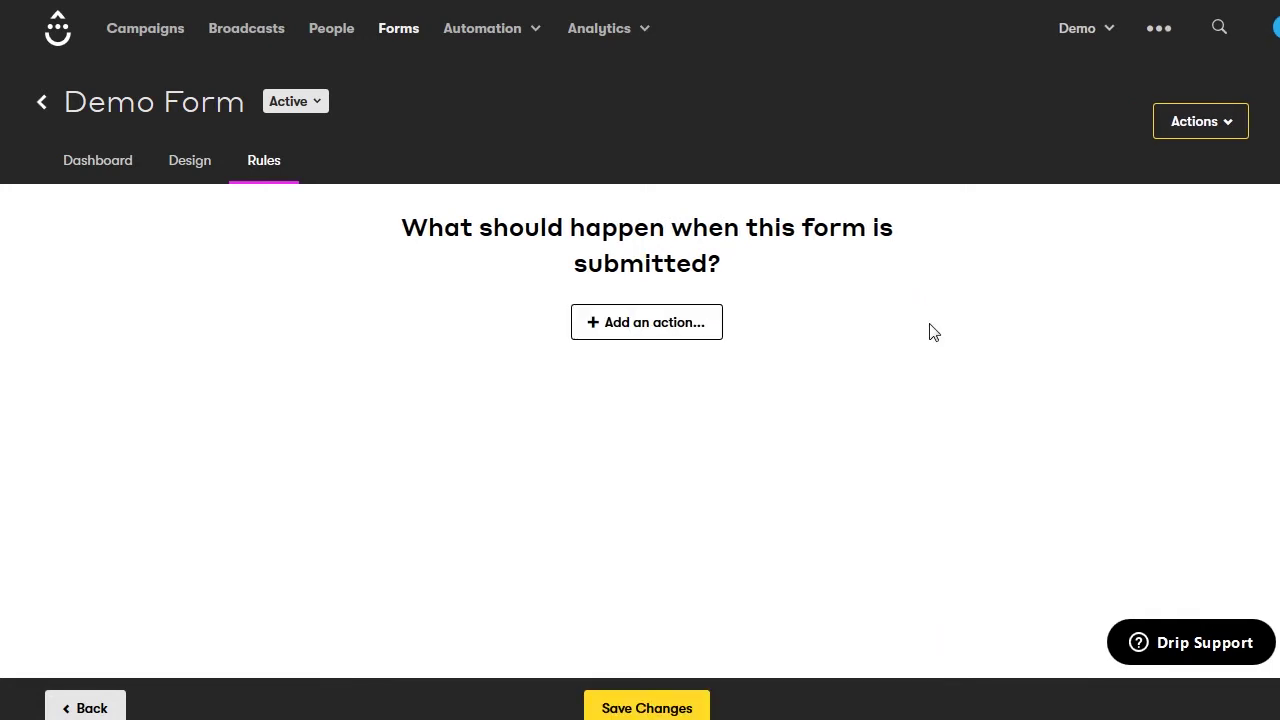
pyautogui.click(644, 708)
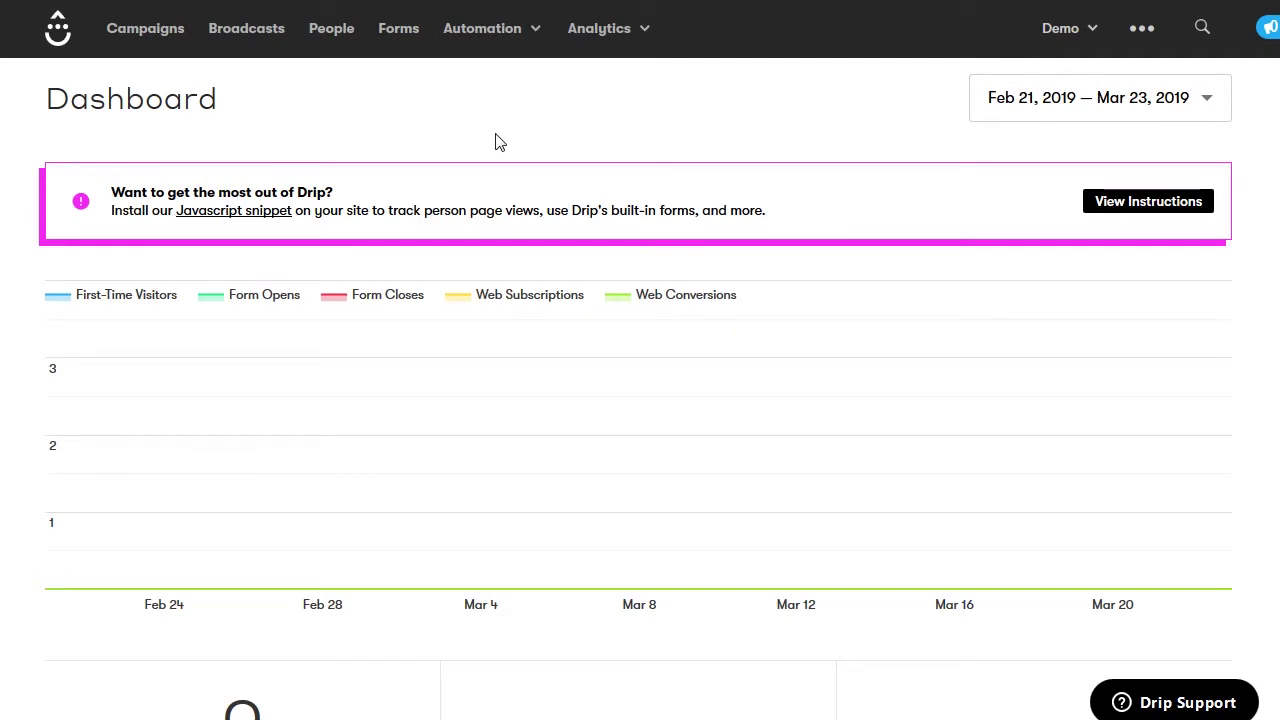
# From Automation > Workflows, create a new workflow named 'Demo Workflow'
pyautogui.click(538, 38)
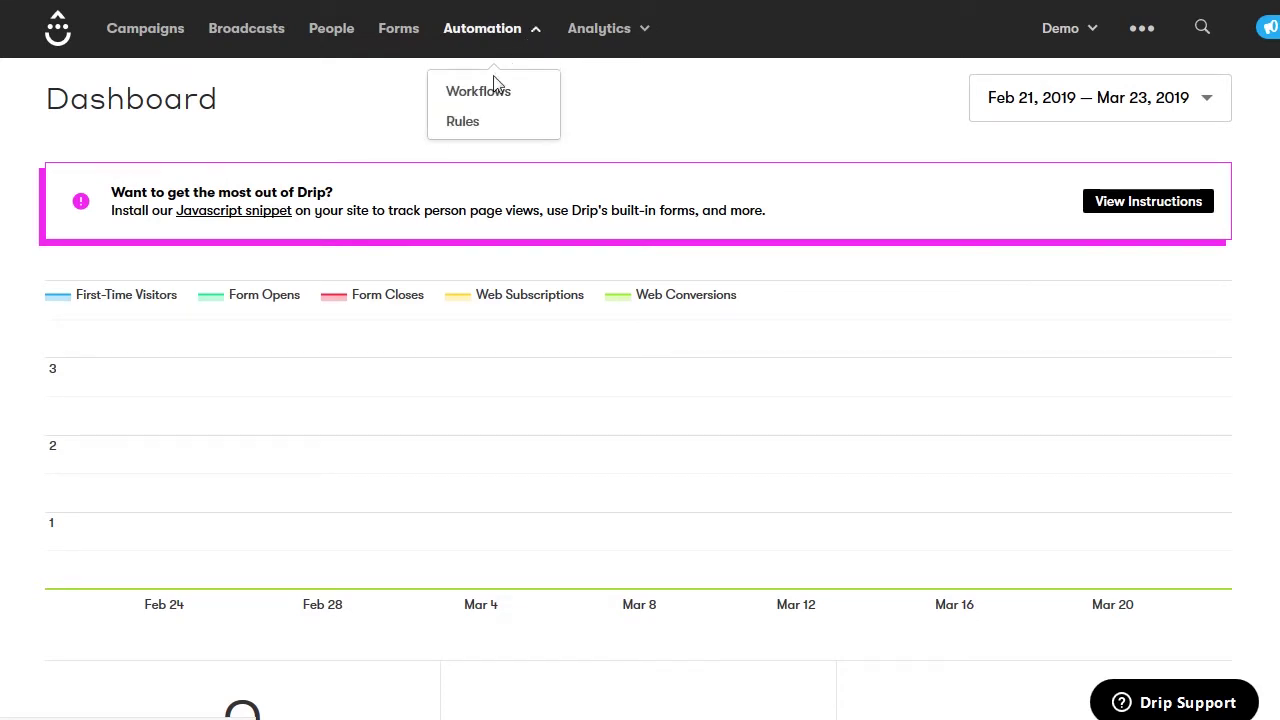
pyautogui.click(488, 101)
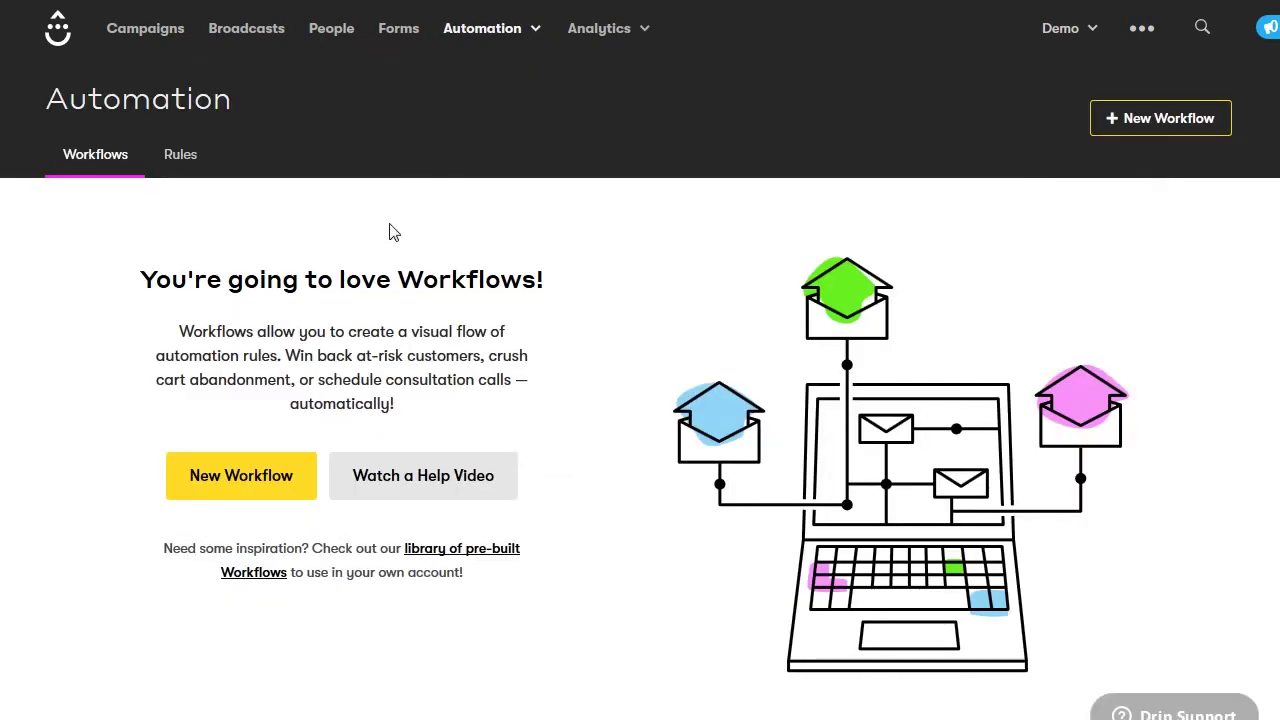
pyautogui.click(240, 482)
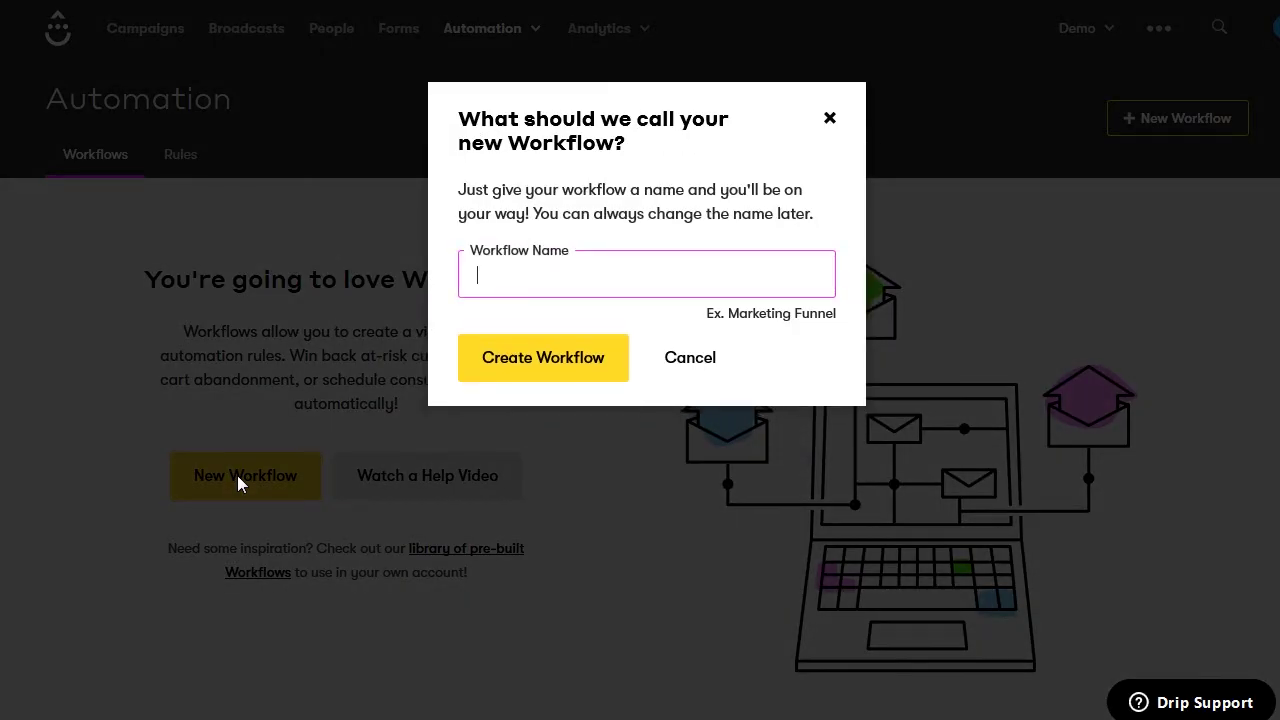
pyautogui.write('Demo Workflow')
pyautogui.click(528, 368)
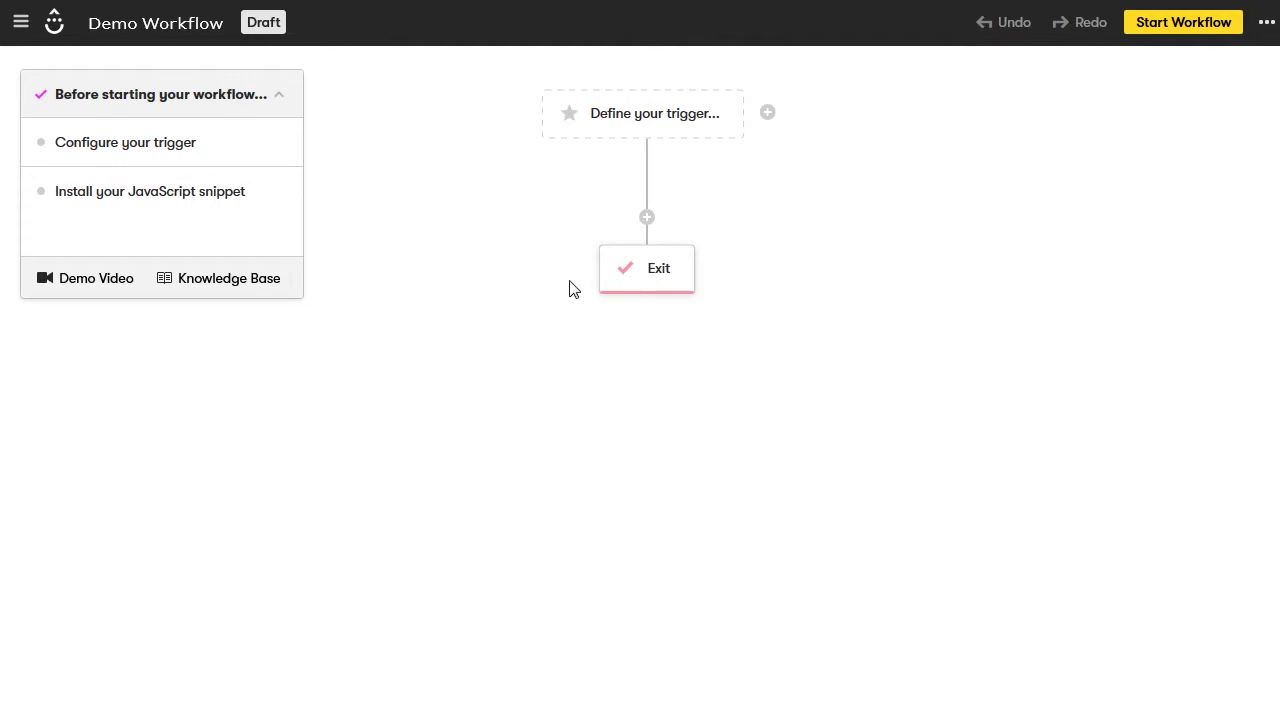
# Set the workflow trigger to the Drip event 'Submitted a form' for Demo Form and save it
pyautogui.click(662, 122)
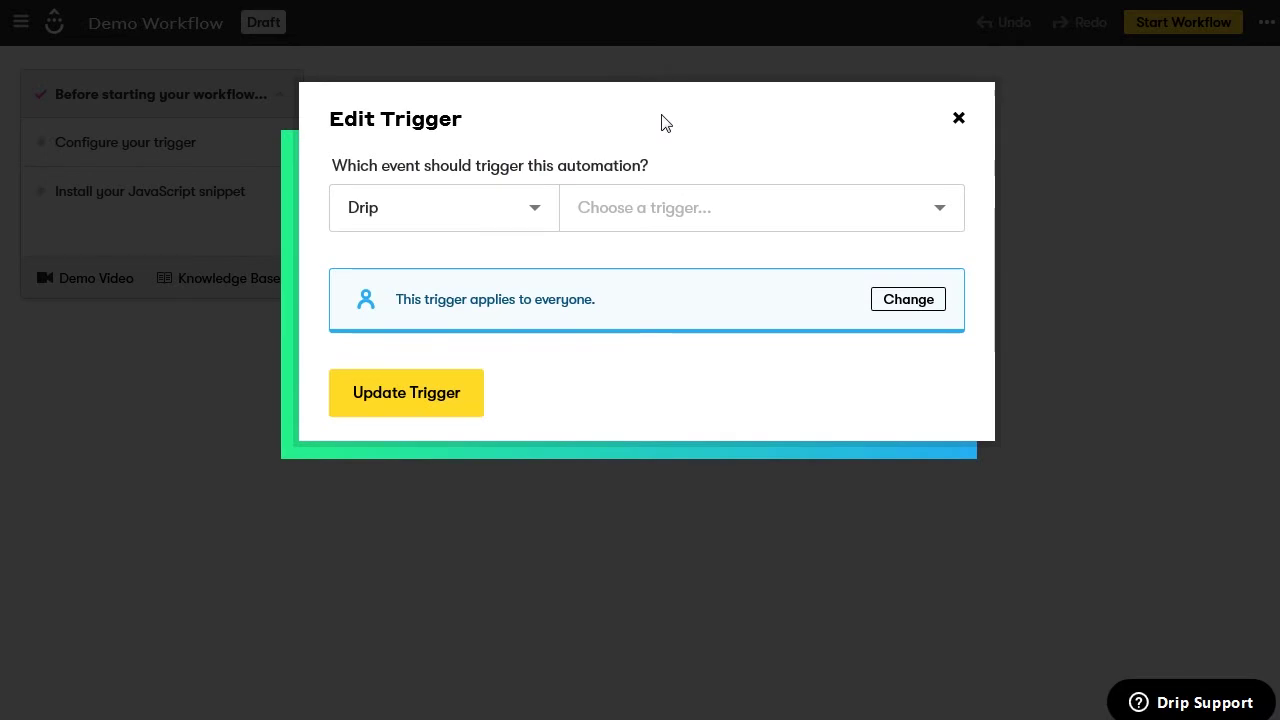
pyautogui.click(541, 210)
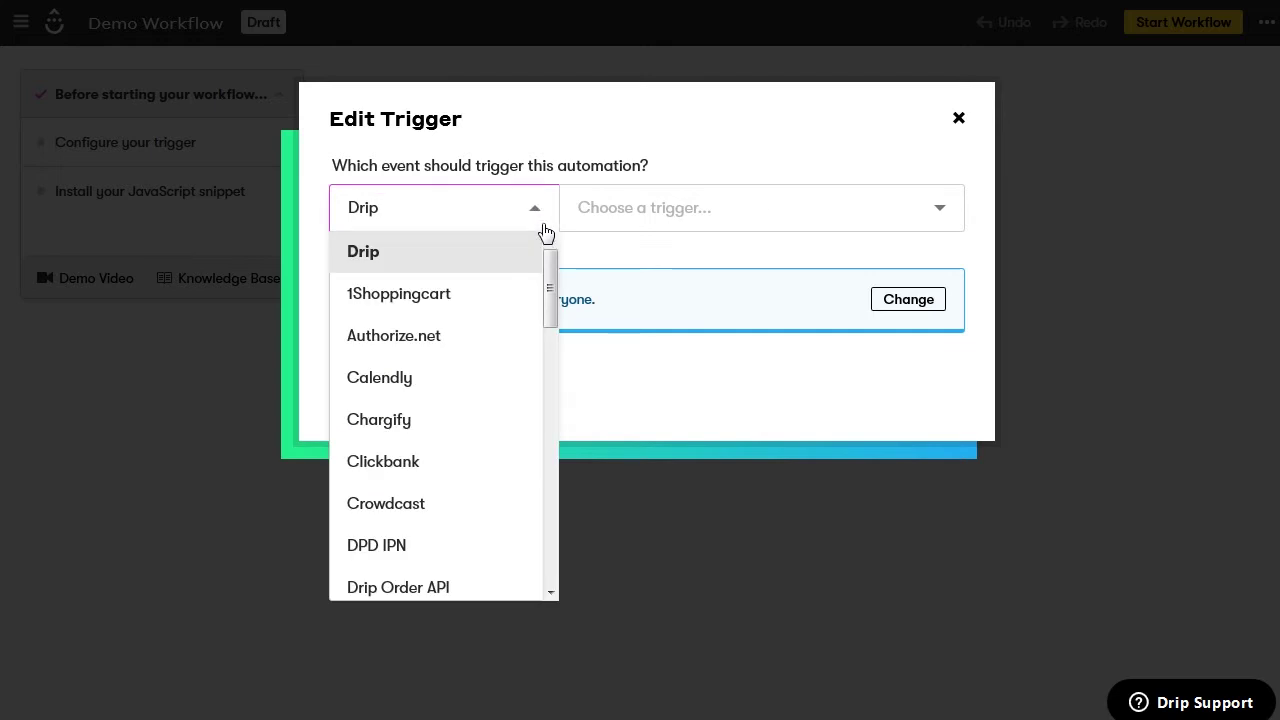
pyautogui.moveTo(549, 270); pyautogui.dragTo(560, 255)
pyautogui.click(494, 260)
pyautogui.click(711, 211)
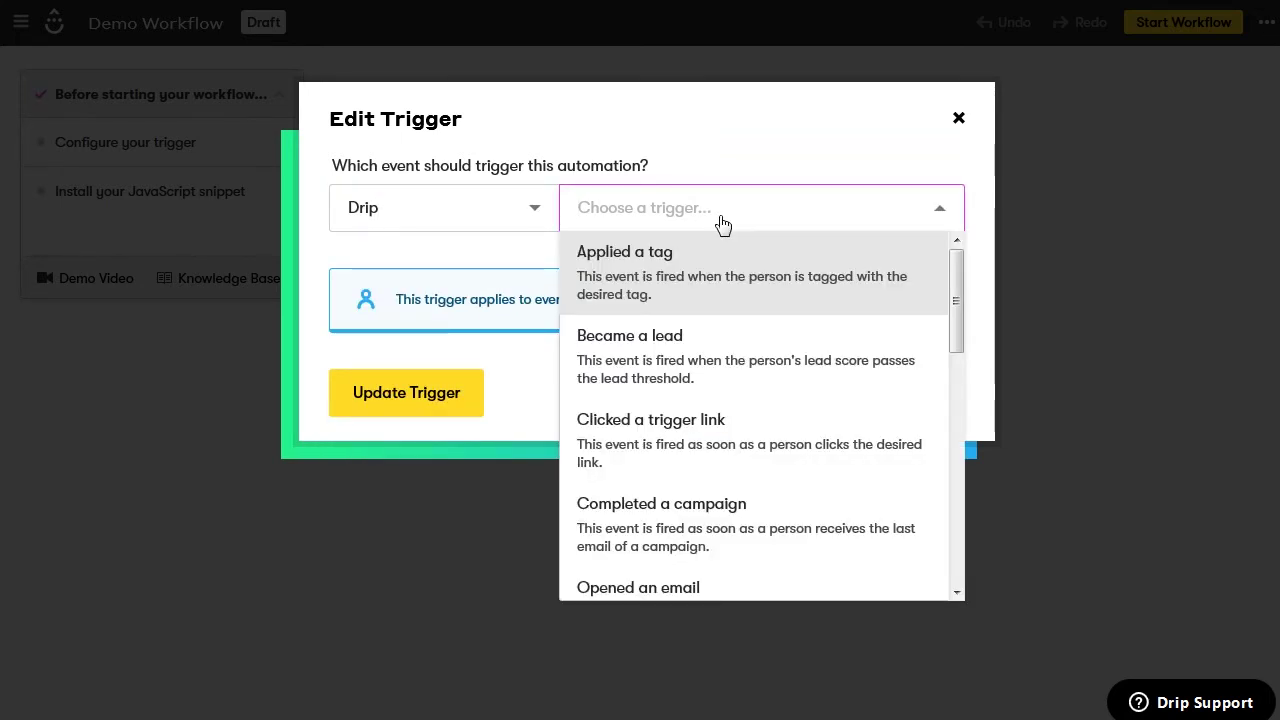
pyautogui.moveTo(951, 293); pyautogui.dragTo(917, 449)
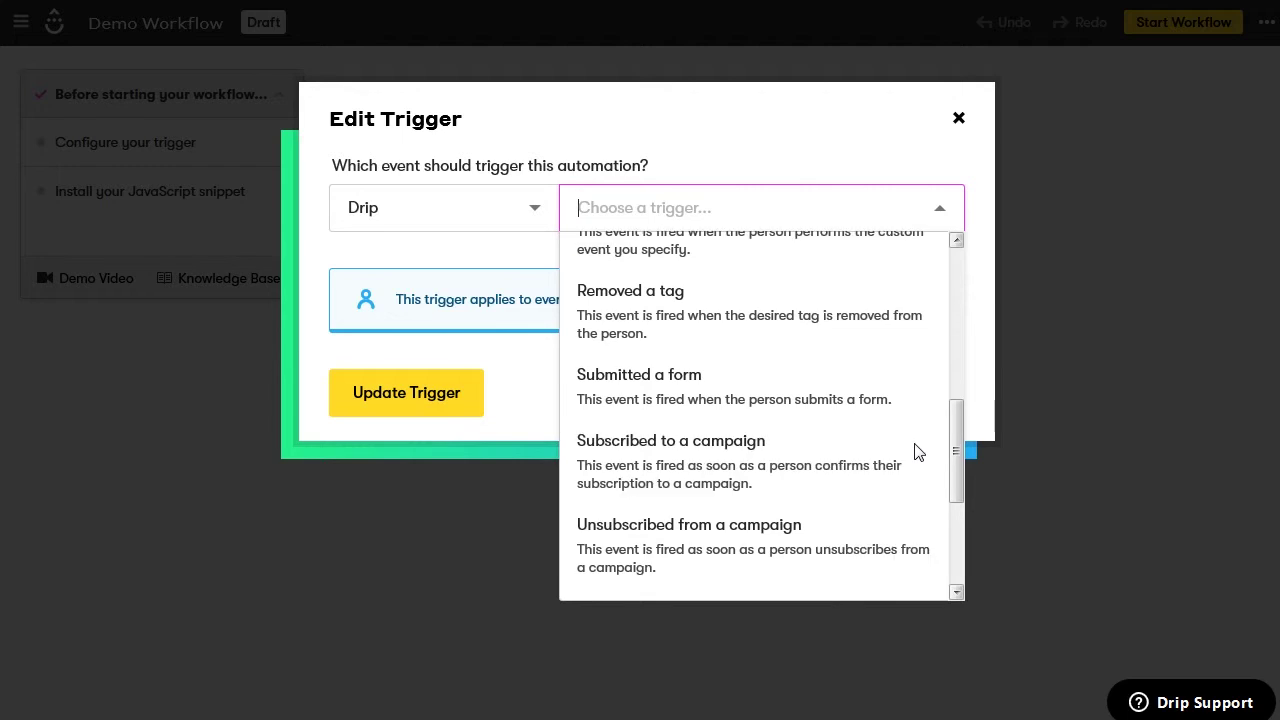
pyautogui.click(823, 400)
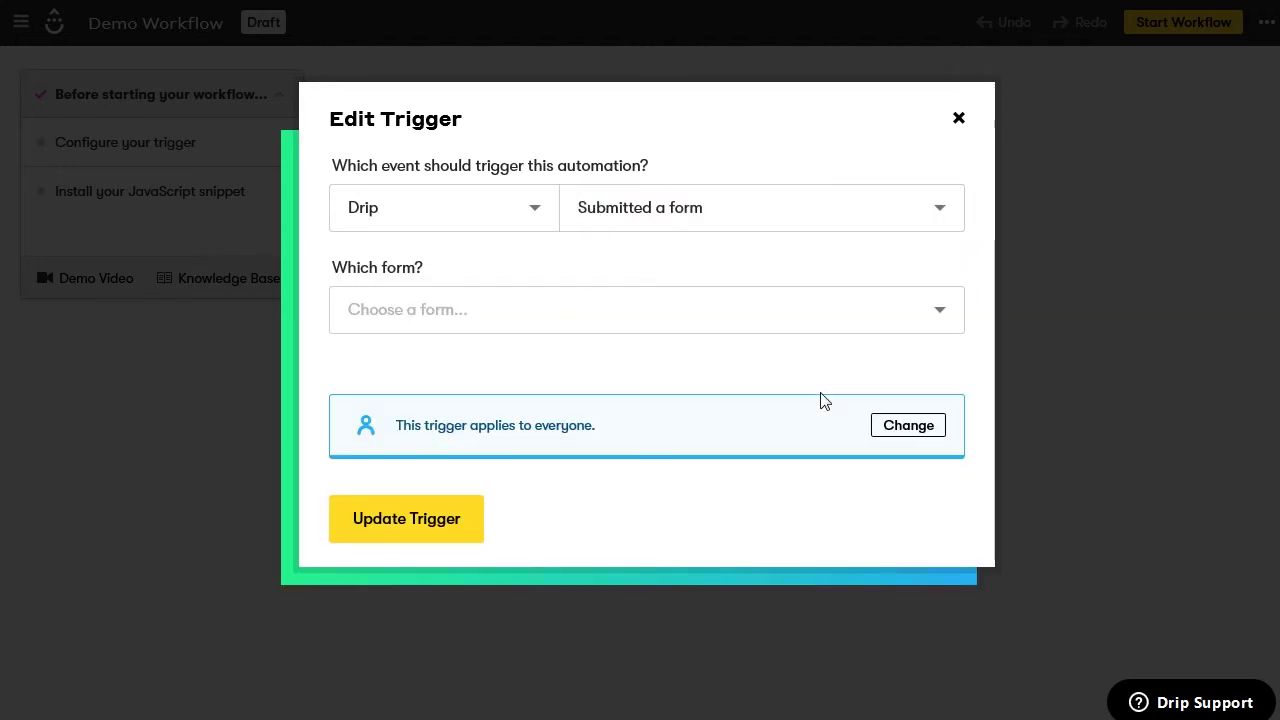
pyautogui.click(724, 330)
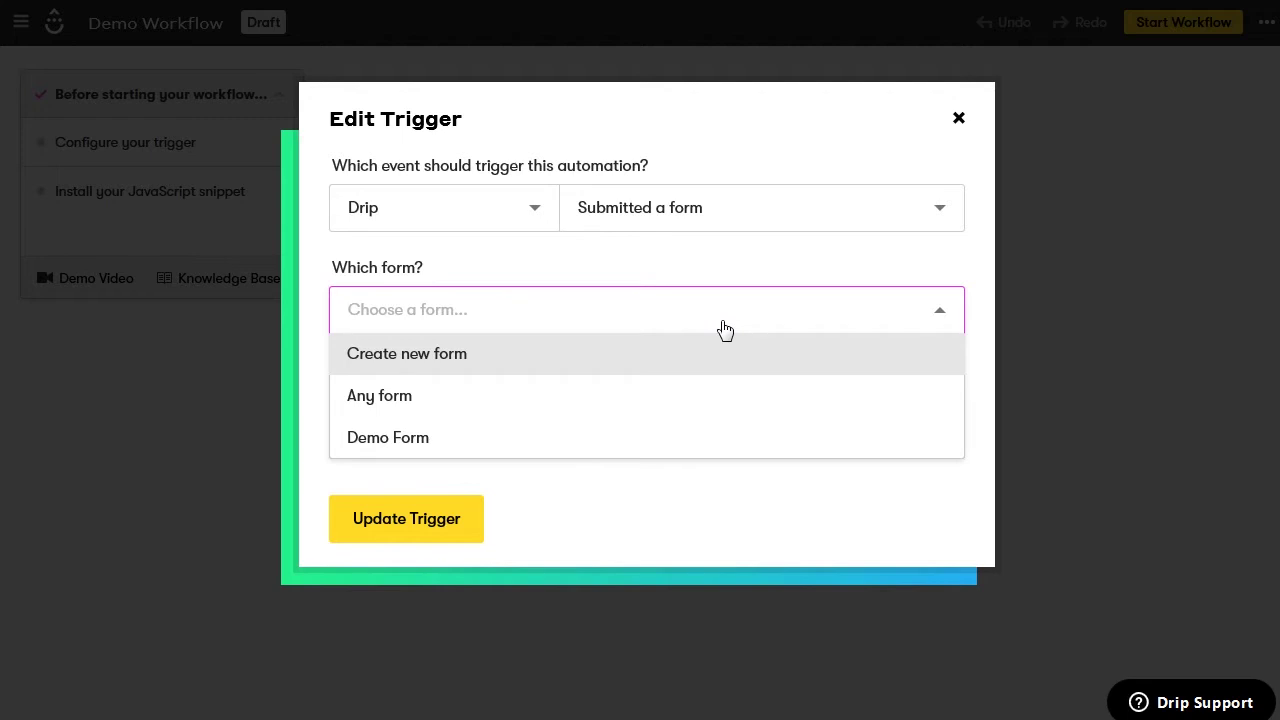
pyautogui.click(554, 443)
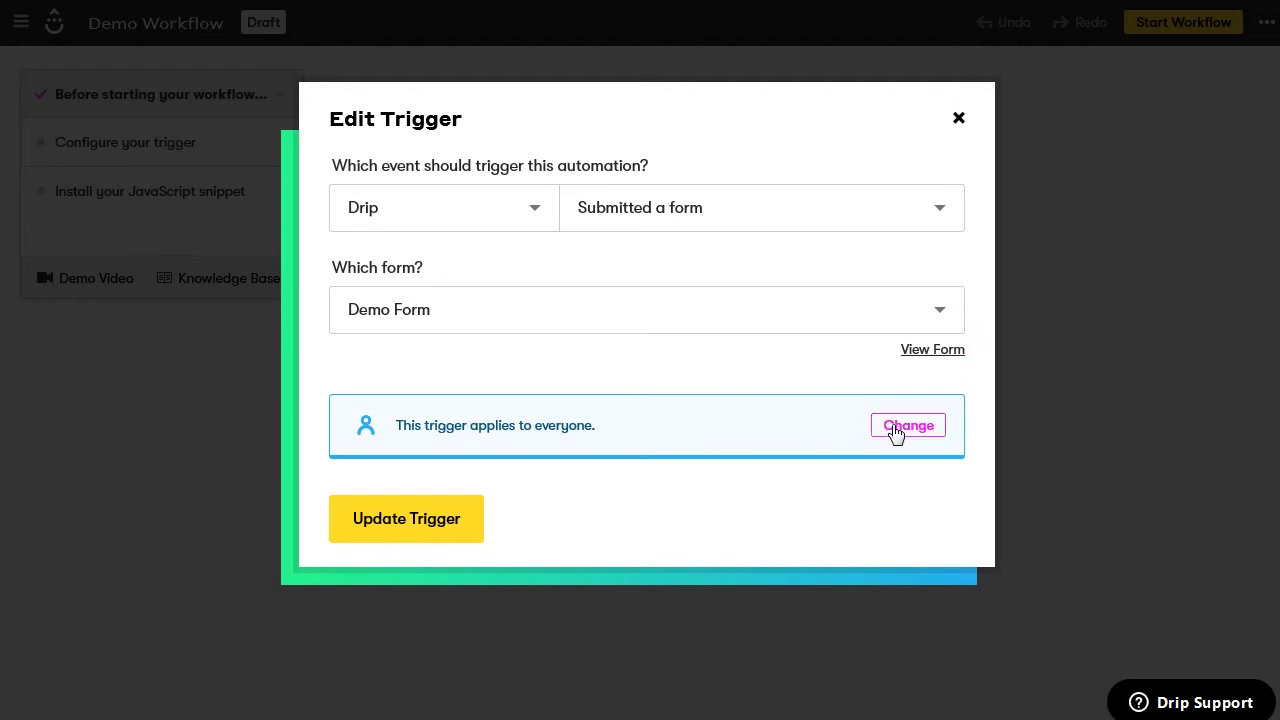
pyautogui.click(472, 522)
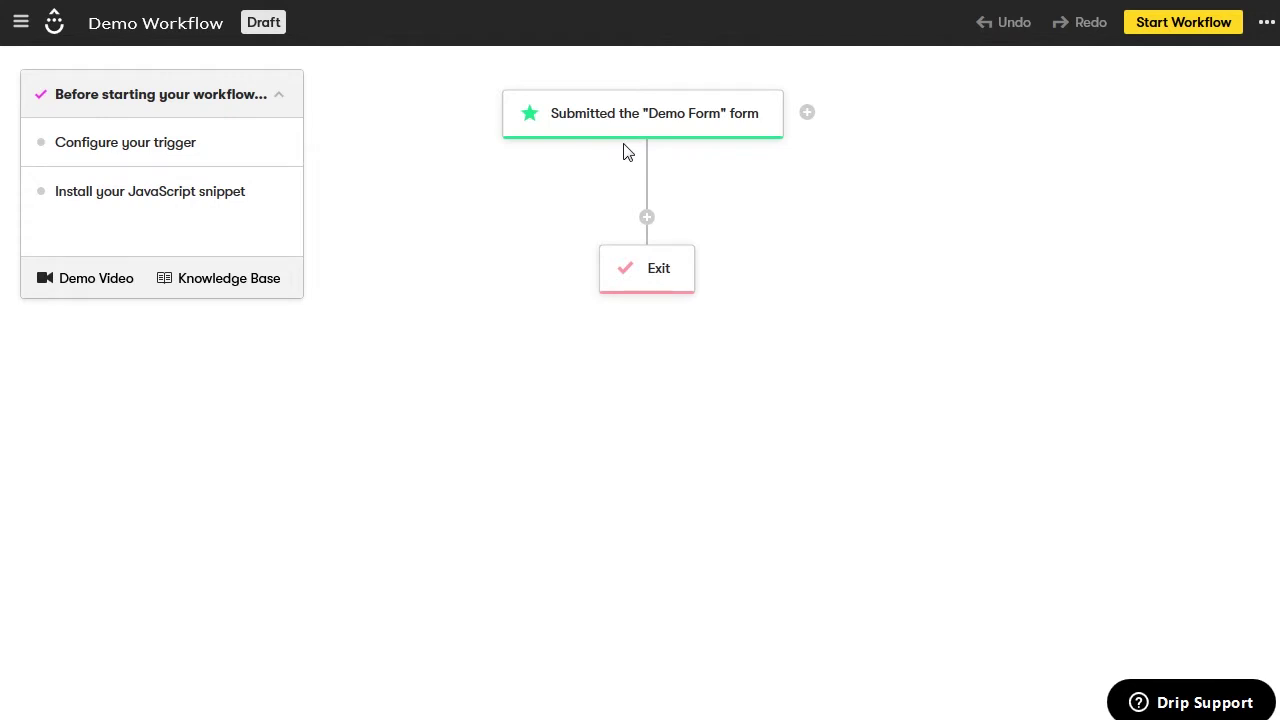
# Add an action step after the trigger that sends the campaign Demo Campaign
pyautogui.click(648, 219)
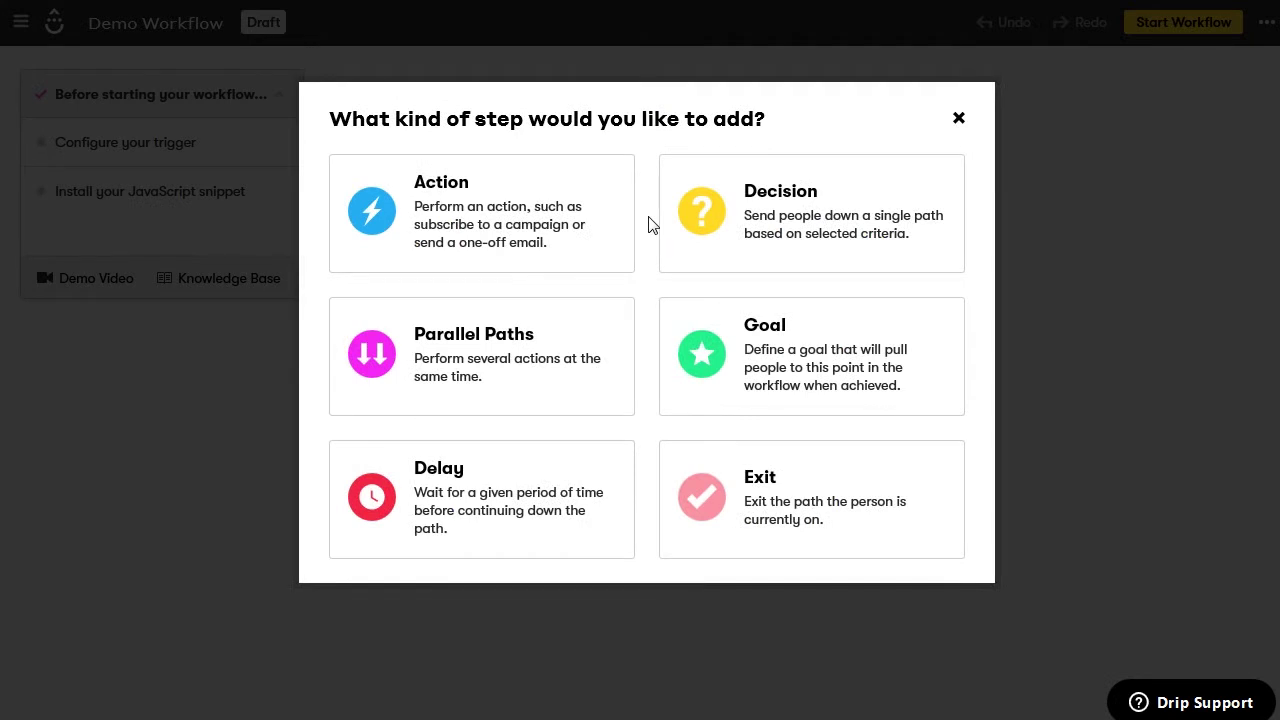
pyautogui.click(590, 236)
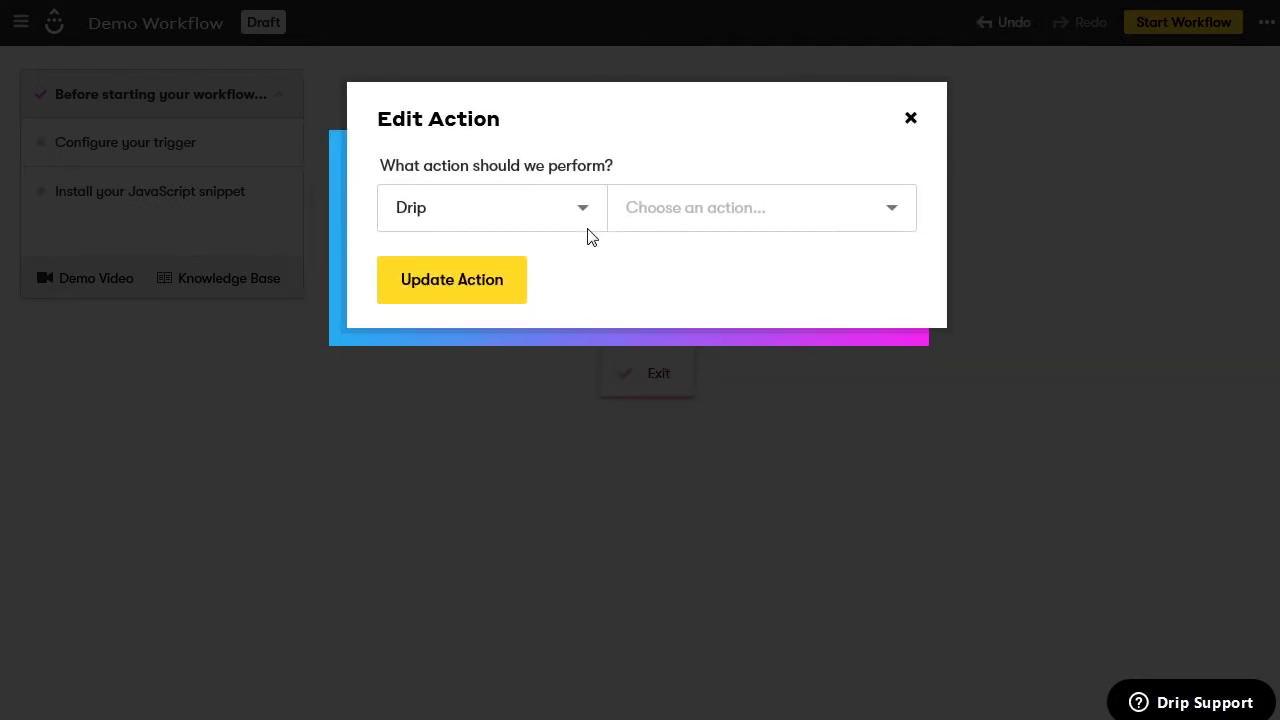
pyautogui.click(665, 216)
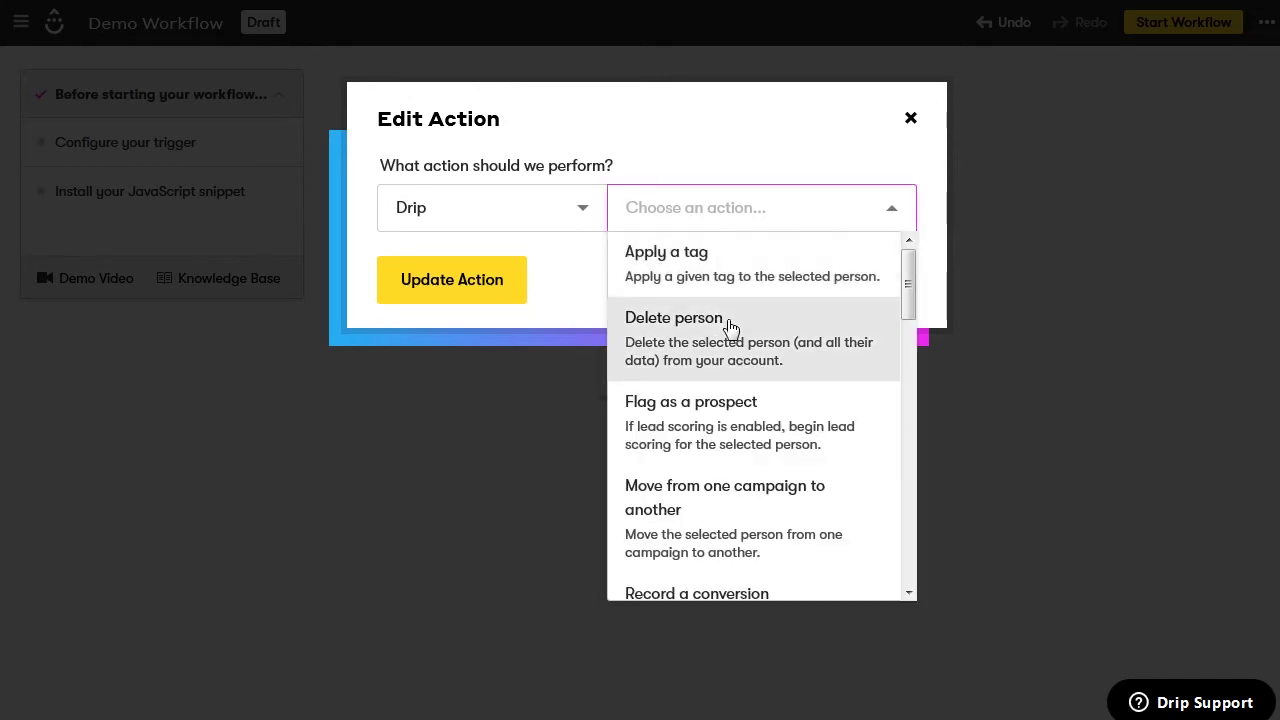
pyautogui.scroll(-5, 731, 329)
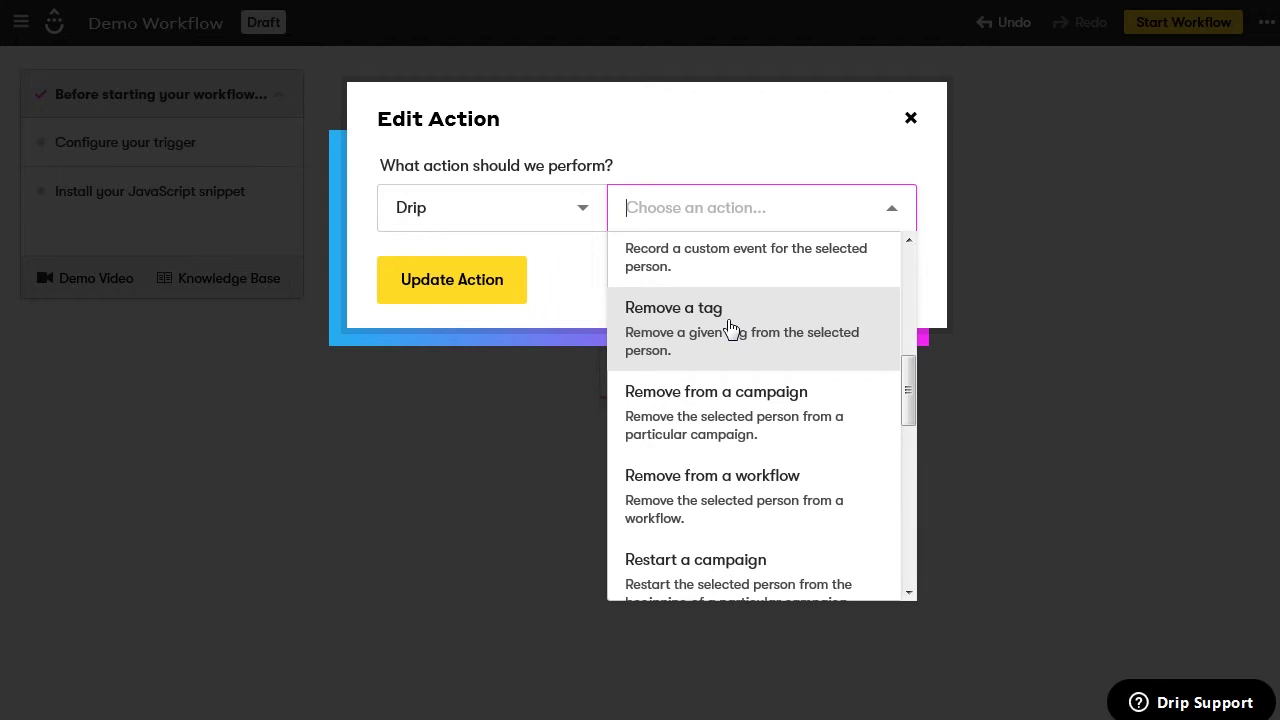
pyautogui.scroll(-4, 757, 428)
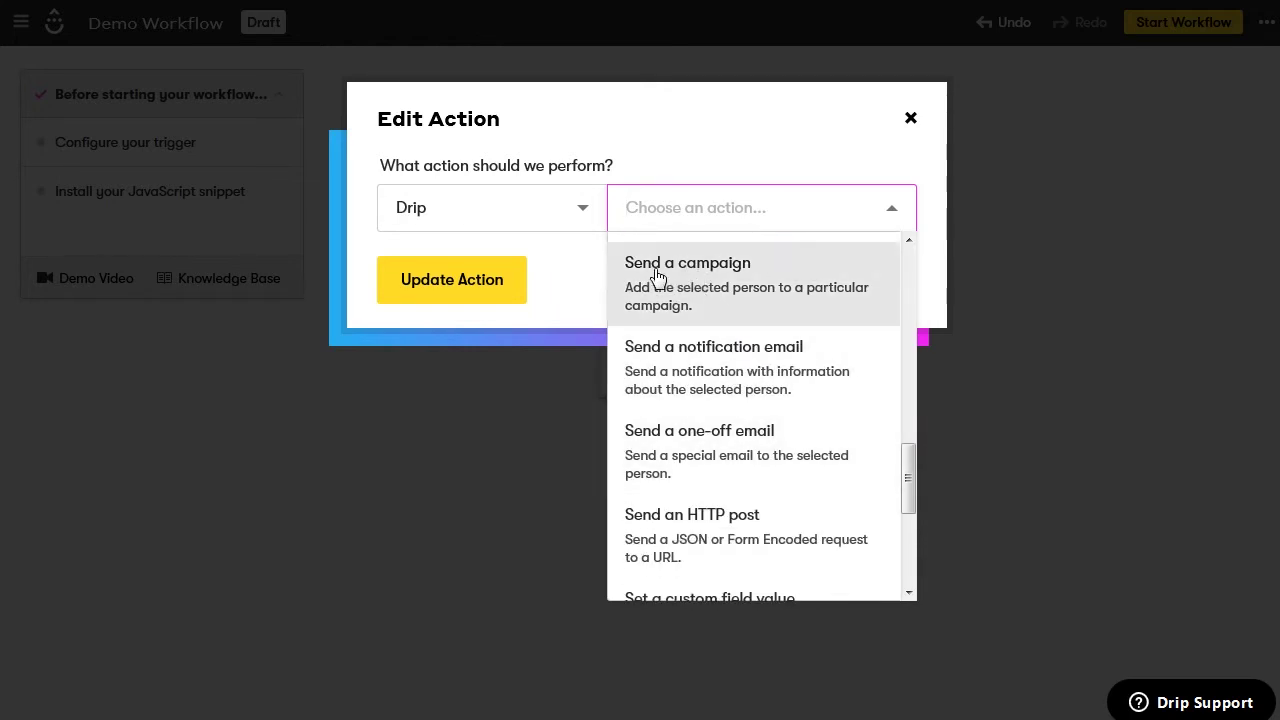
pyautogui.click(657, 275)
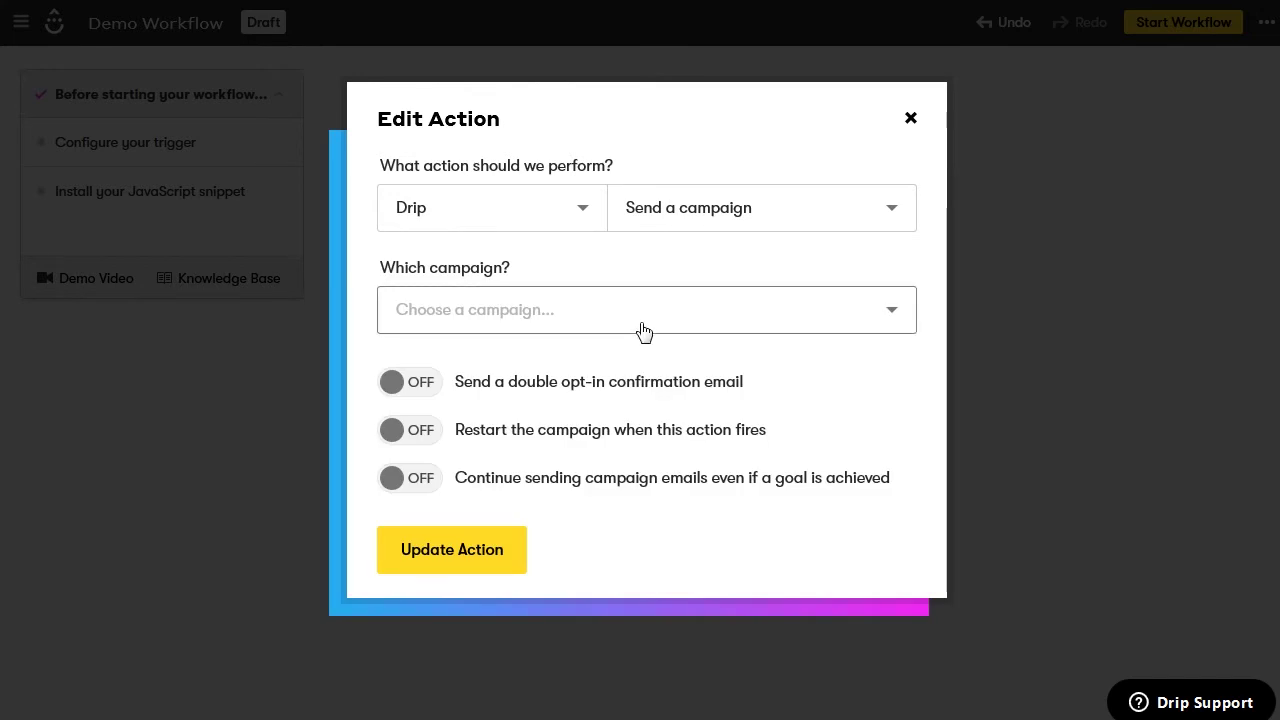
pyautogui.click(643, 332)
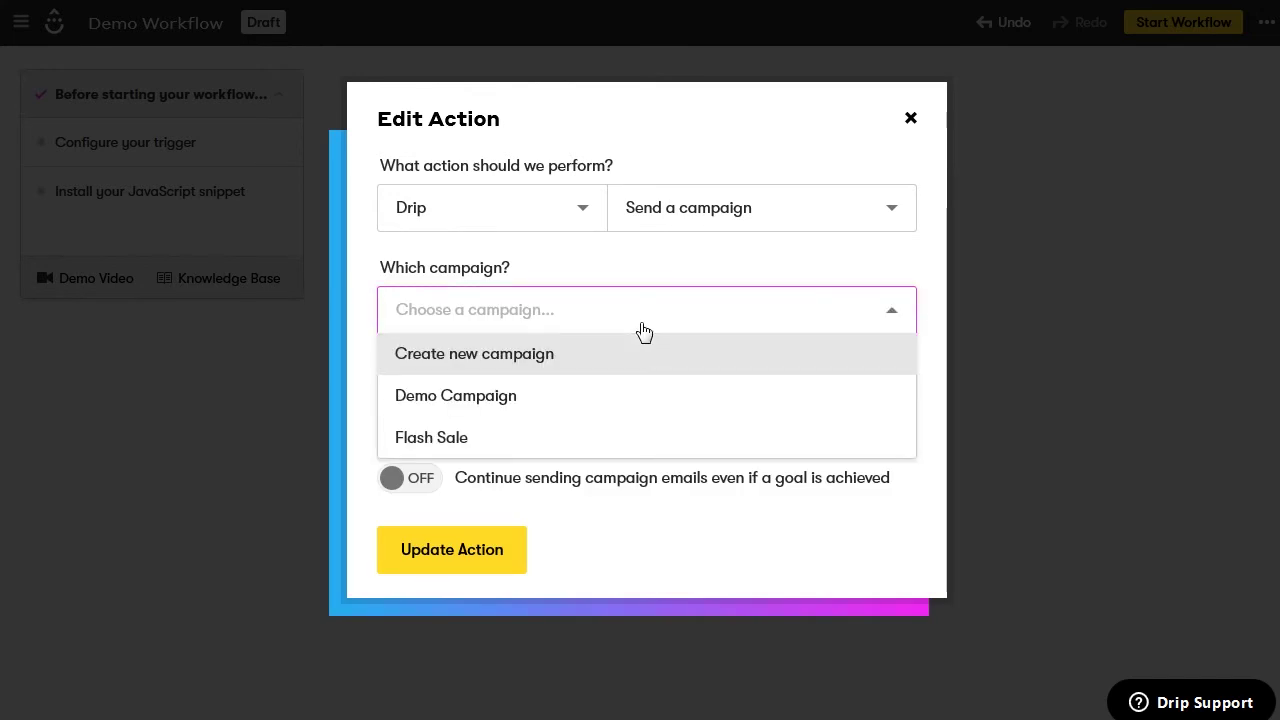
pyautogui.click(484, 405)
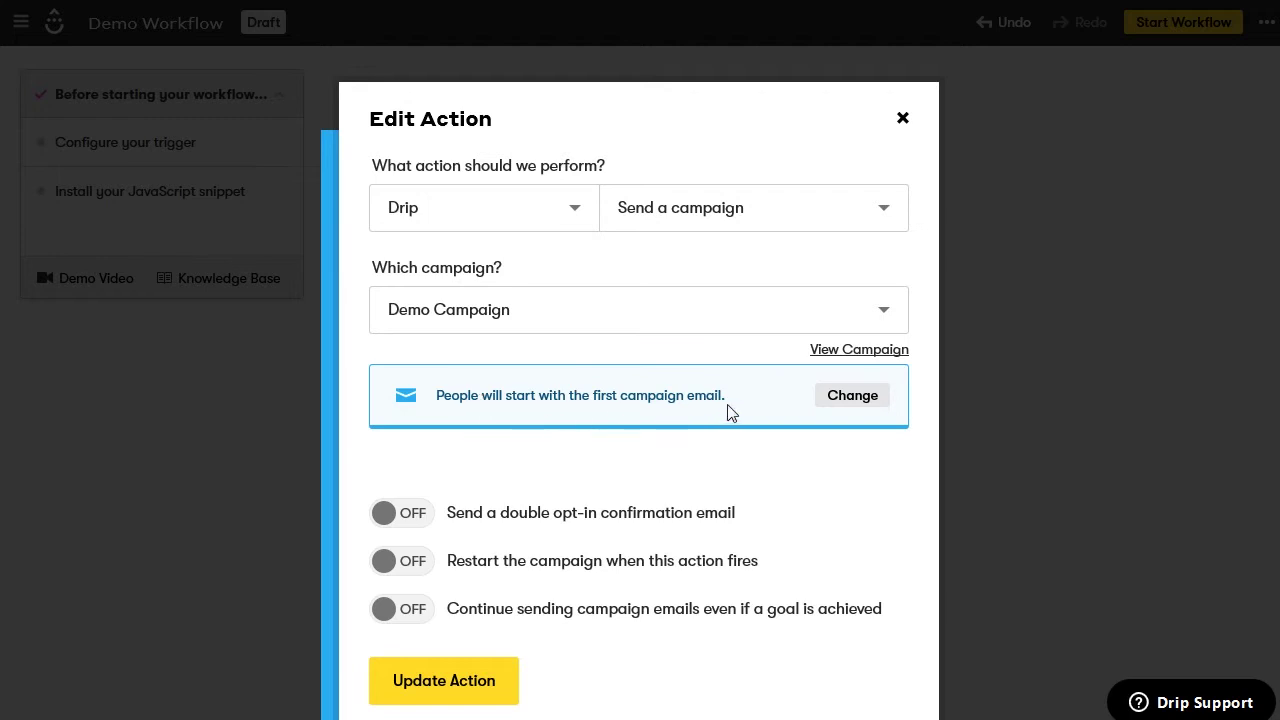
# Leave the double opt-in and restart-campaign options switched off
pyautogui.scroll(-1, 548, 490)
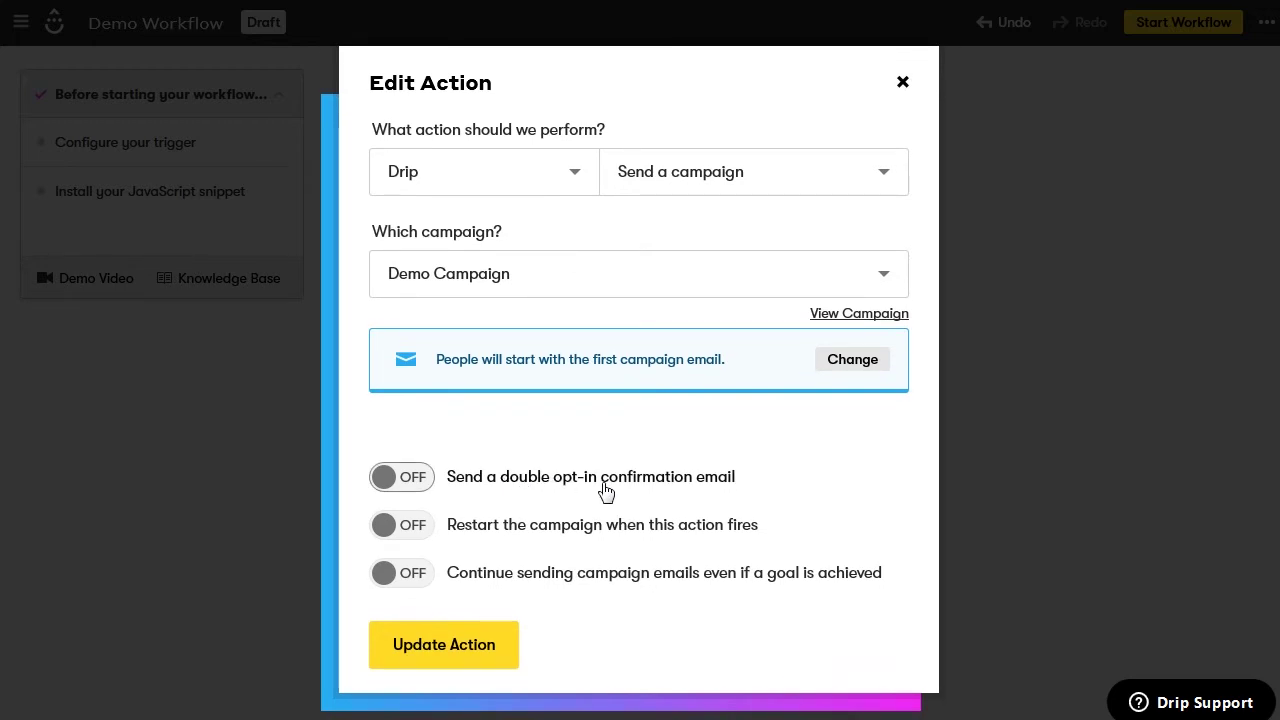
pyautogui.click(416, 481)
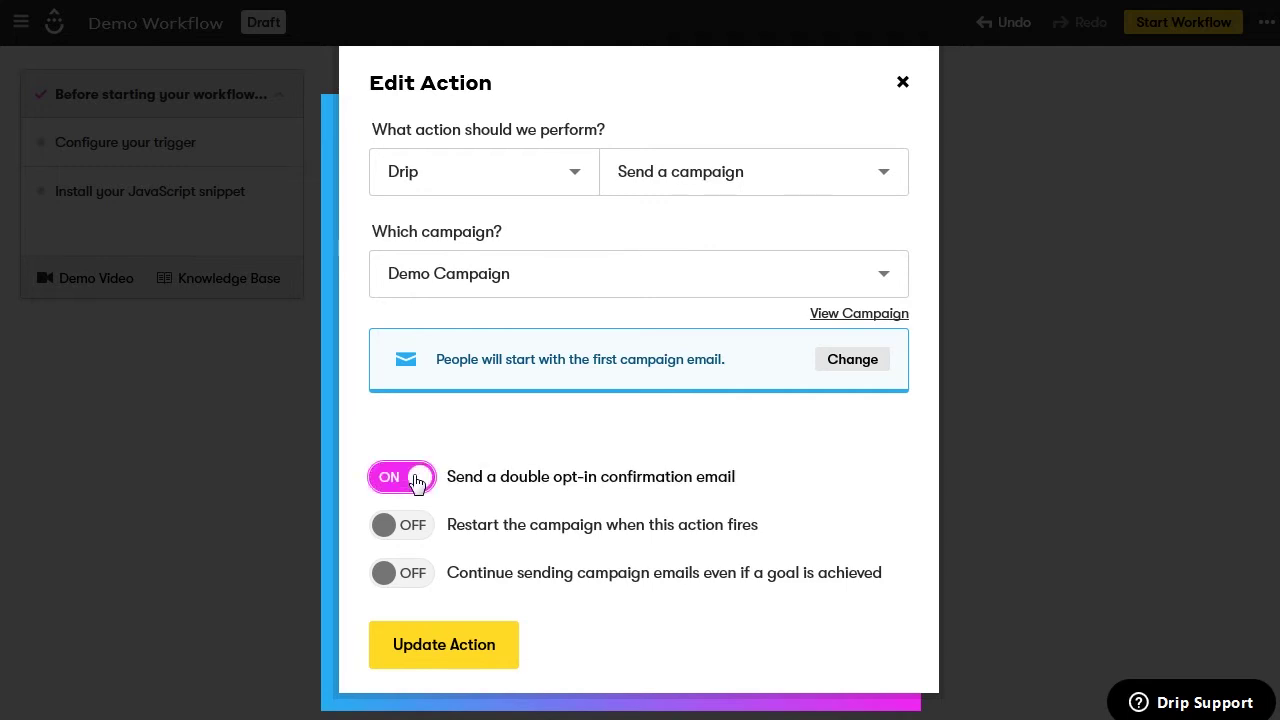
pyautogui.click(416, 481)
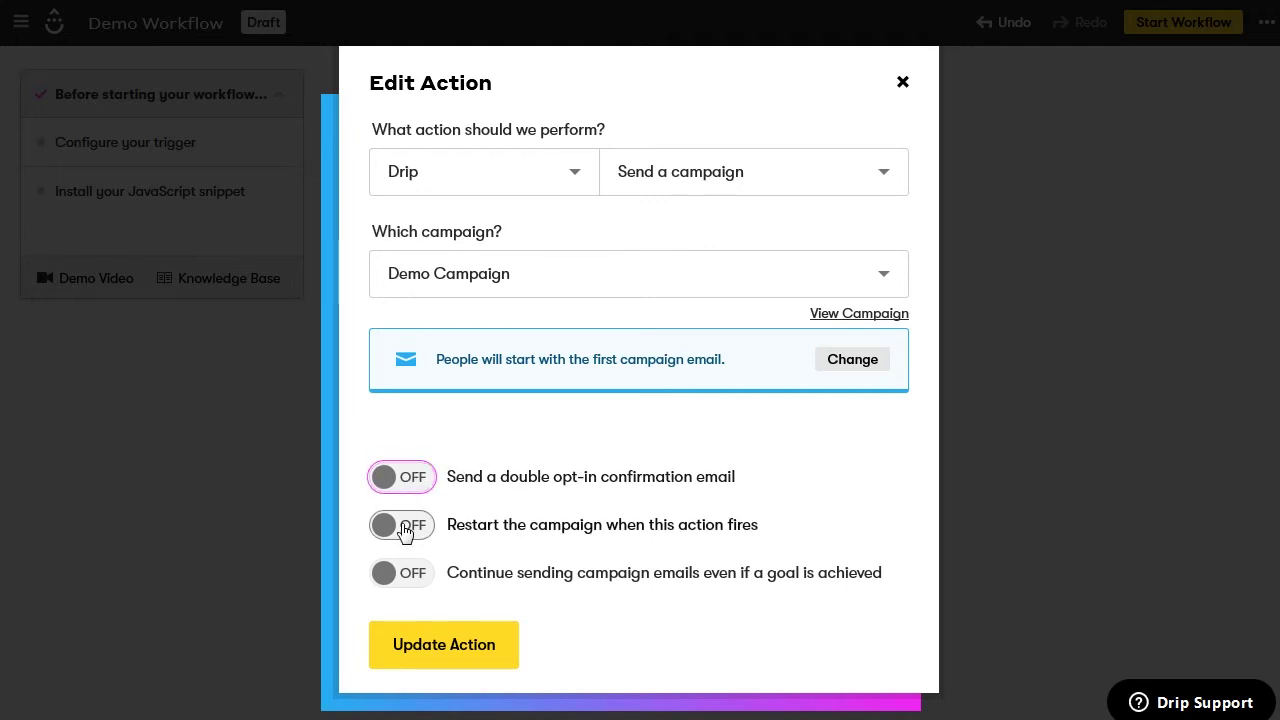
pyautogui.click(404, 530)
pyautogui.click(404, 530)
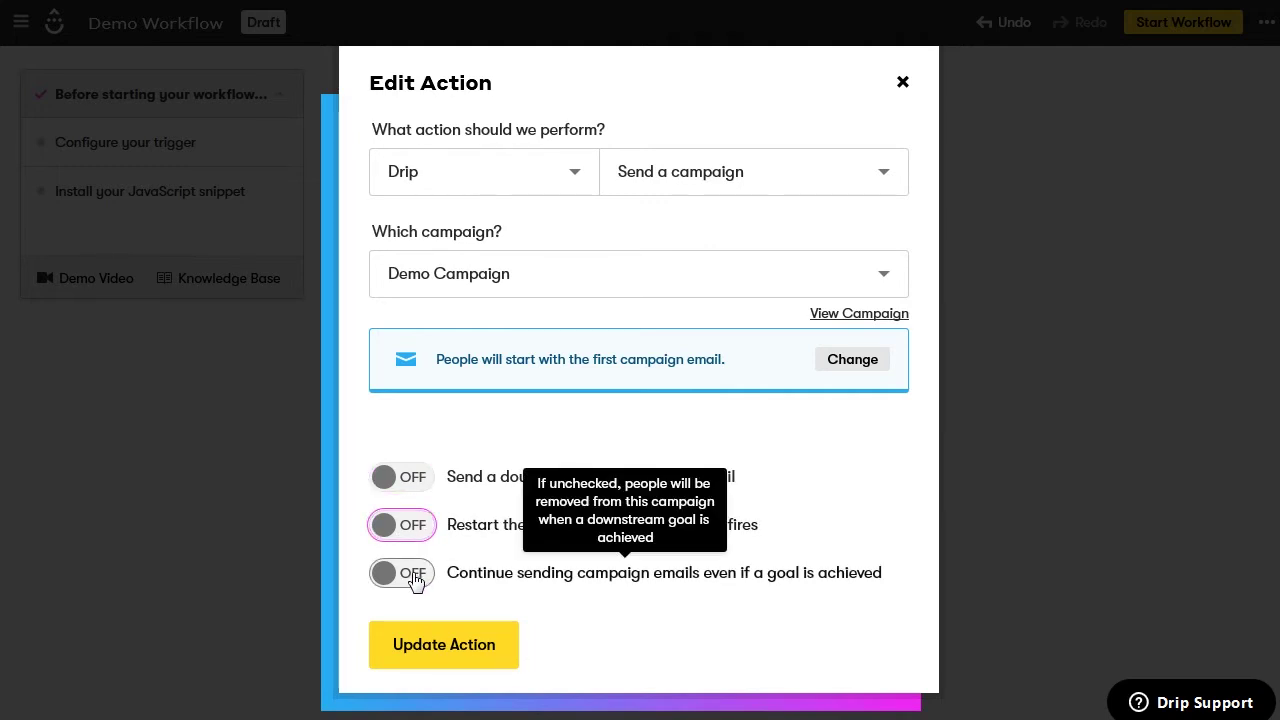
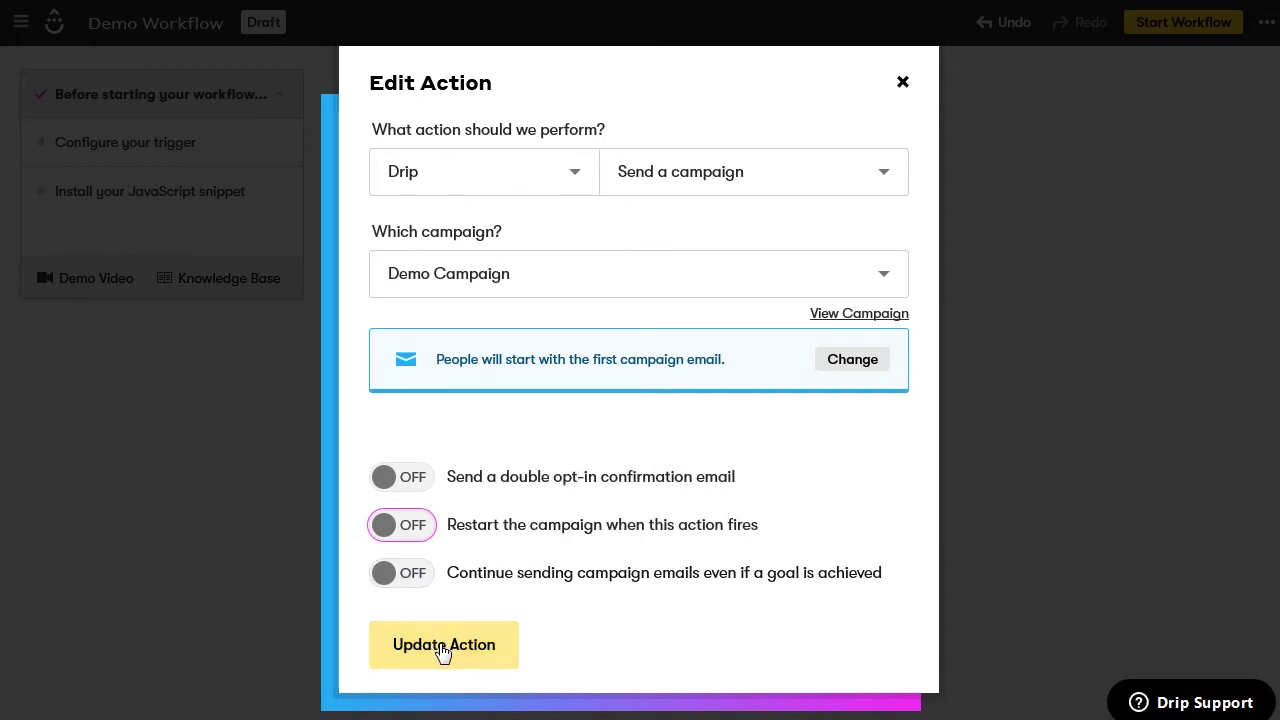
# Save the Send a campaign step with Demo Campaign selected after the Demo Form trigger
pyautogui.click(443, 648)
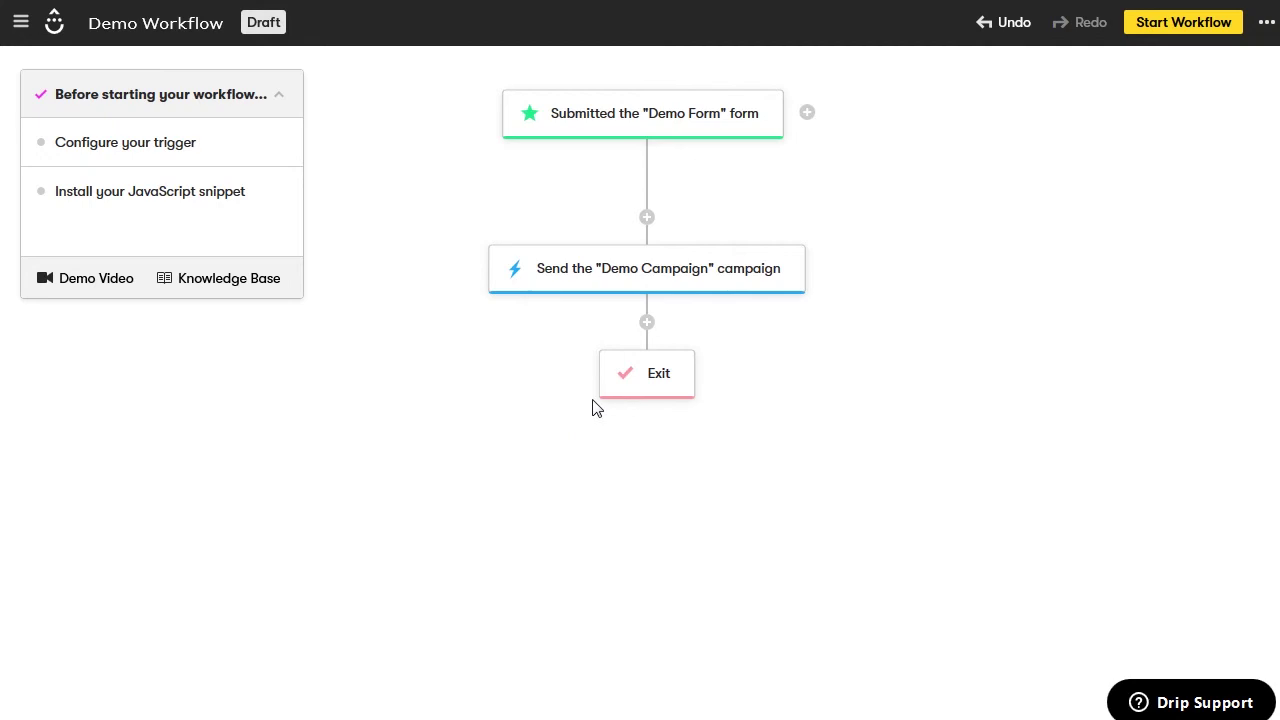
# Add a decision after the Demo Campaign step with filter Tags include 'start demo sale'
pyautogui.click(647, 324)
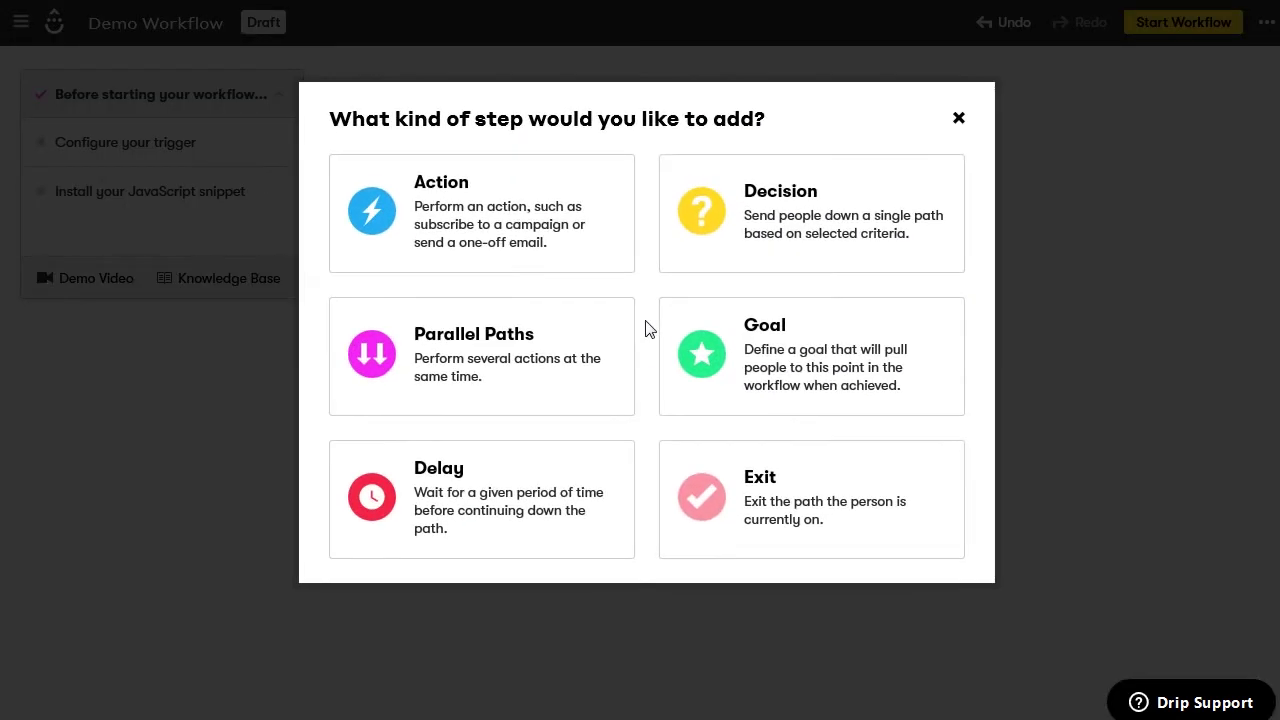
pyautogui.click(805, 242)
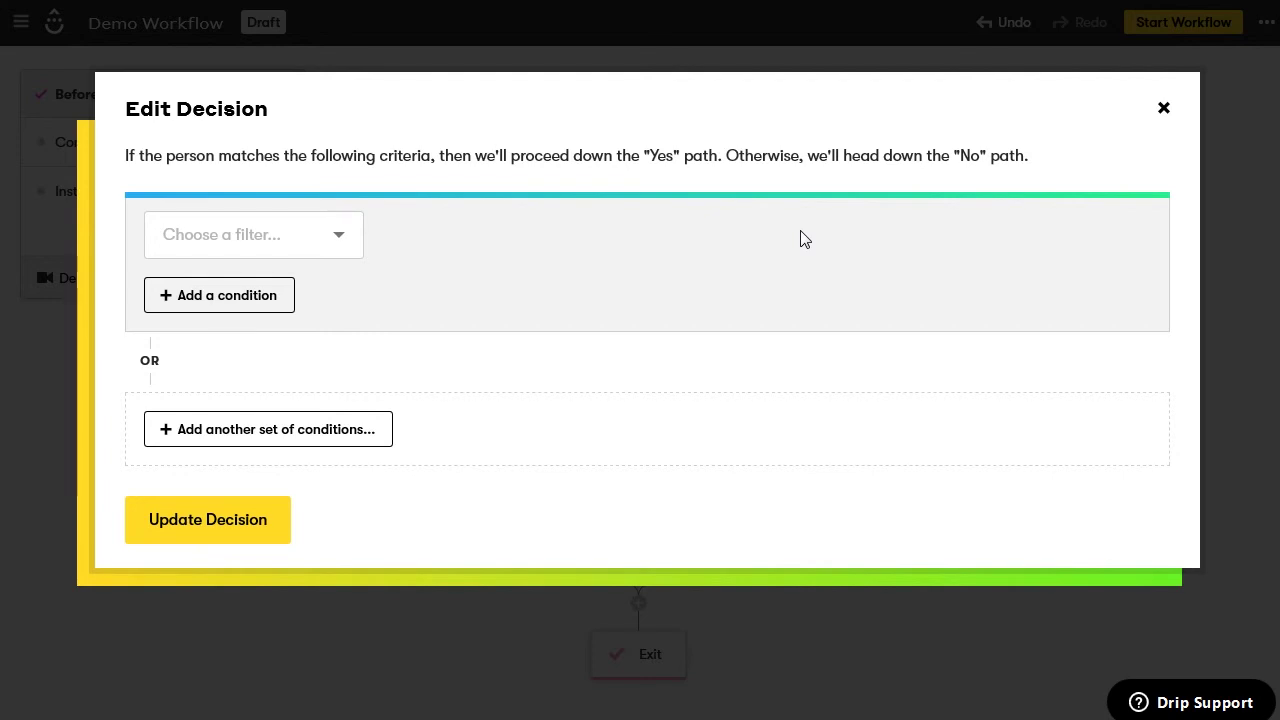
pyautogui.click(340, 236)
pyautogui.moveTo(354, 286); pyautogui.dragTo(322, 466)
pyautogui.click(263, 517)
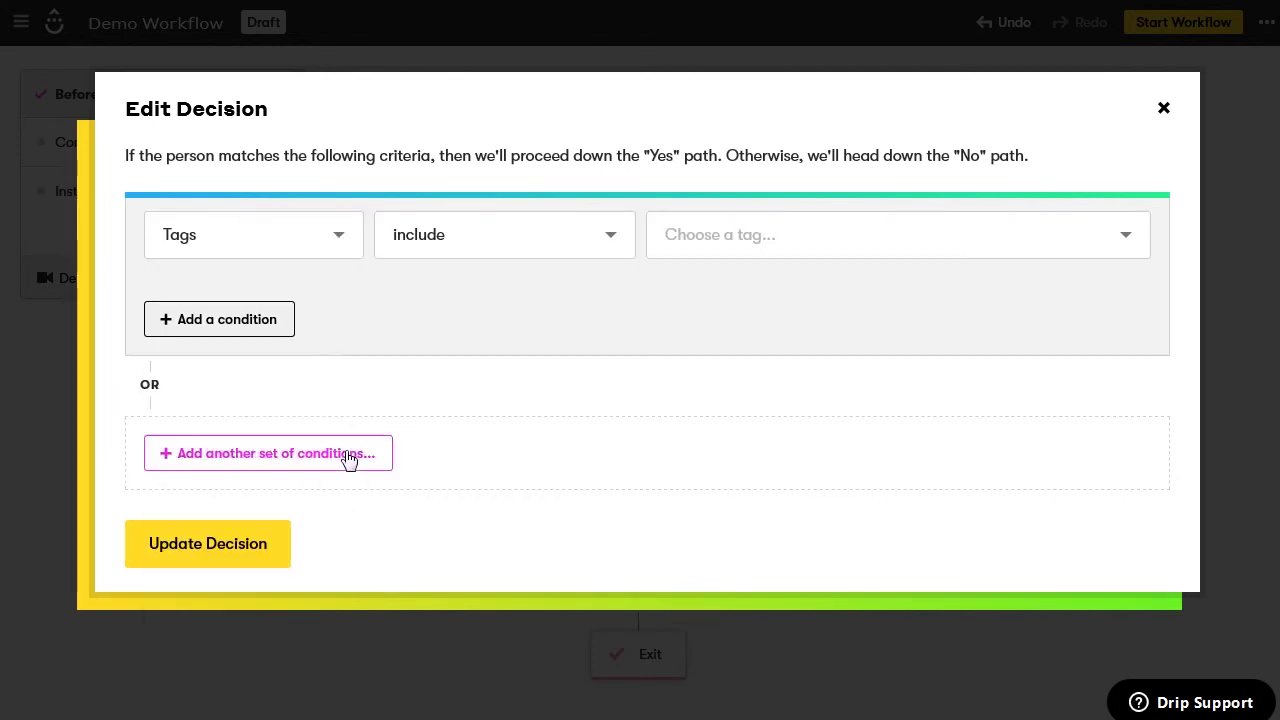
pyautogui.click(731, 244)
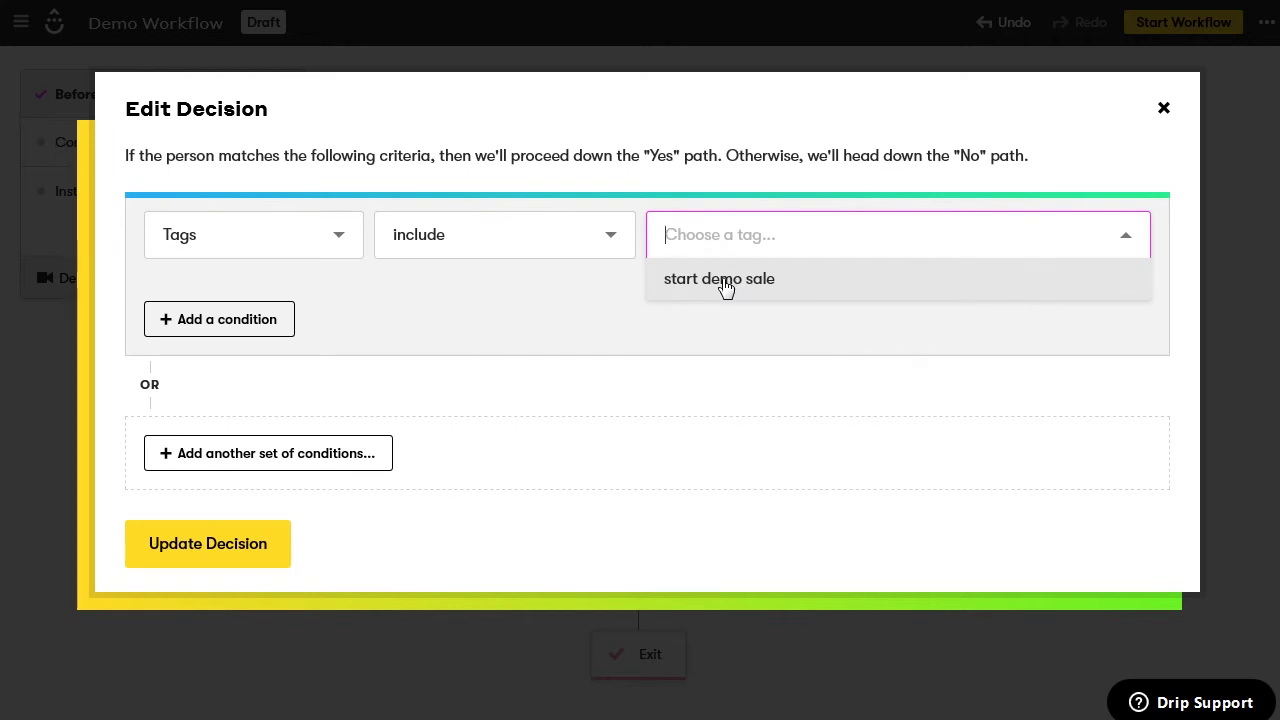
pyautogui.click(726, 283)
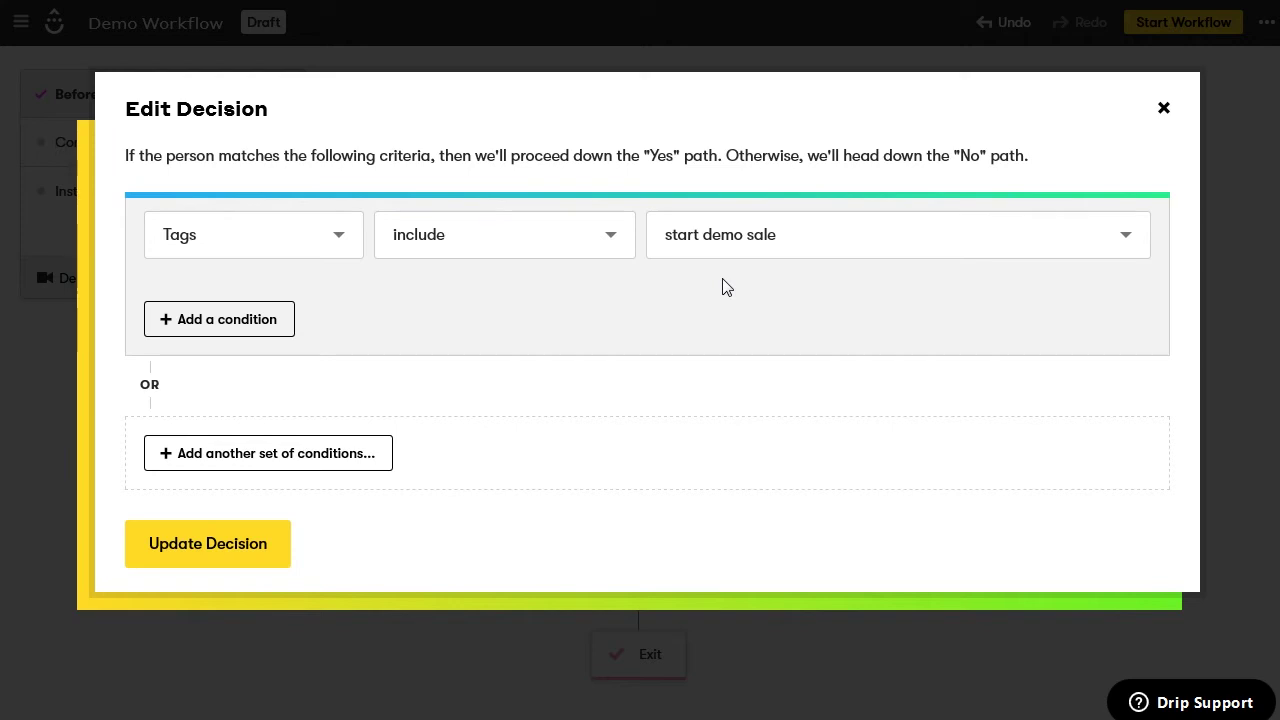
pyautogui.click(226, 540)
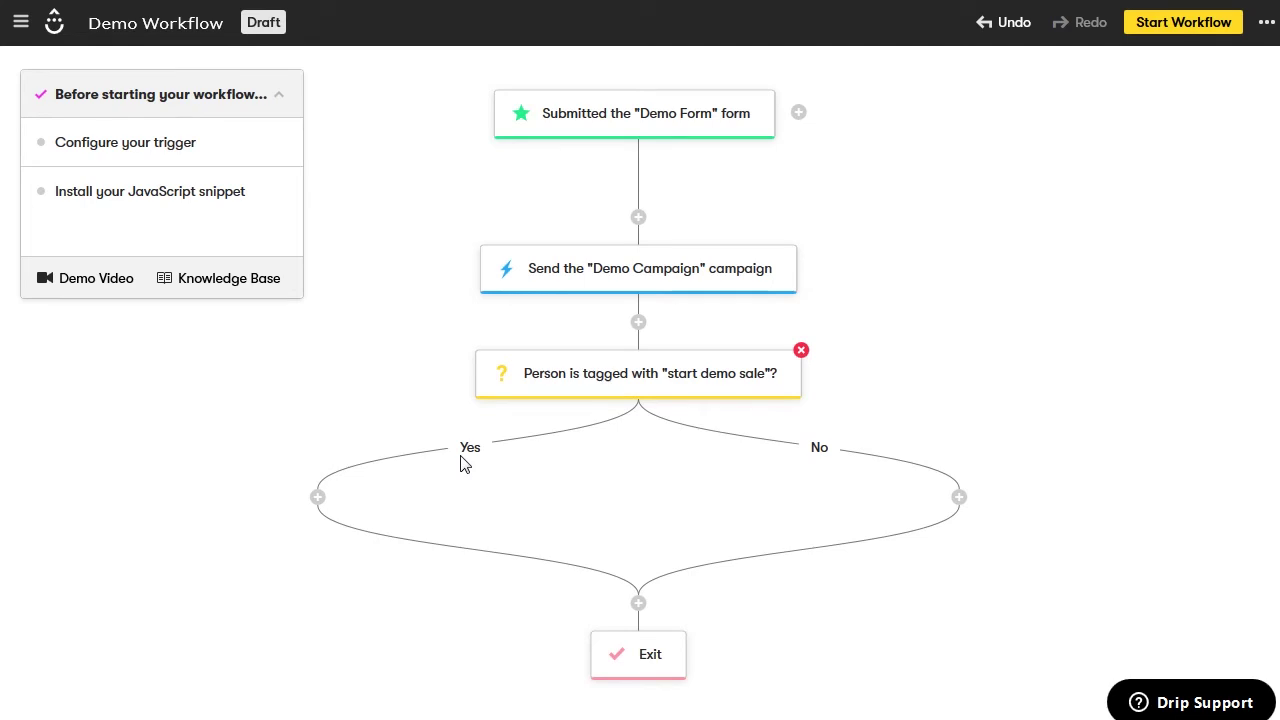
# Add a Send a campaign action on the Yes branch using the Flash Sale campaign
pyautogui.click(317, 500)
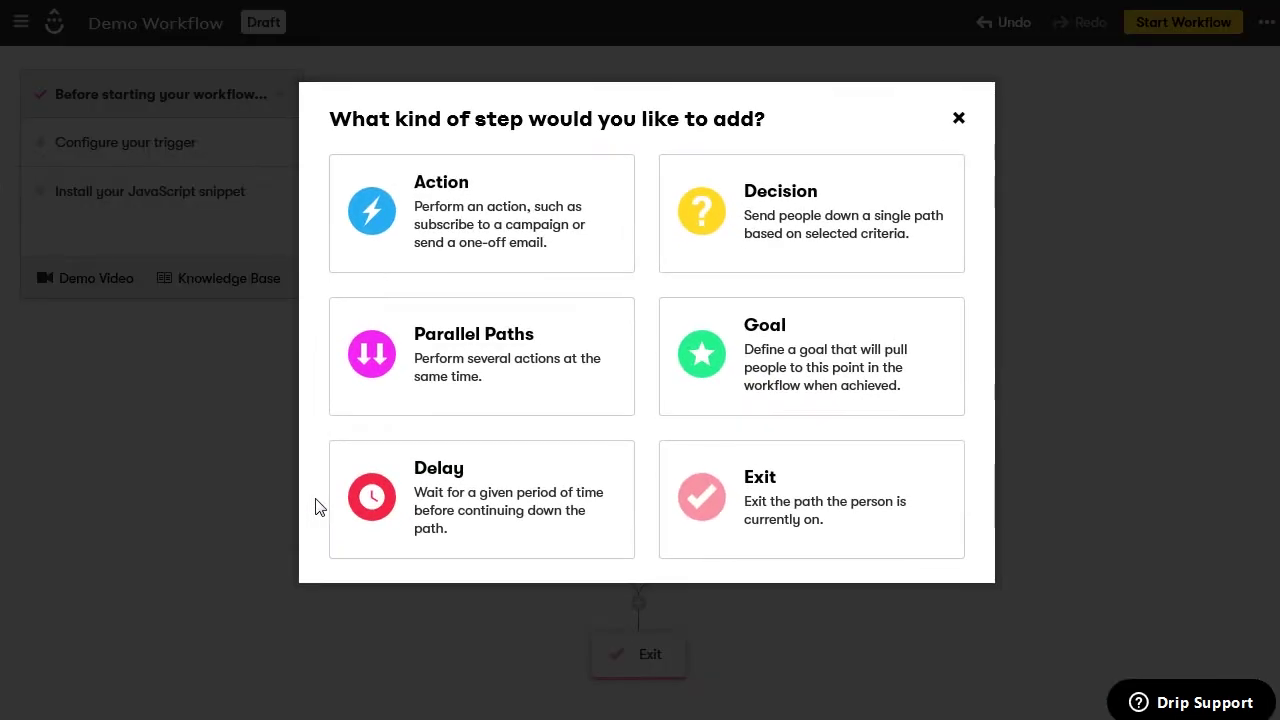
pyautogui.click(550, 237)
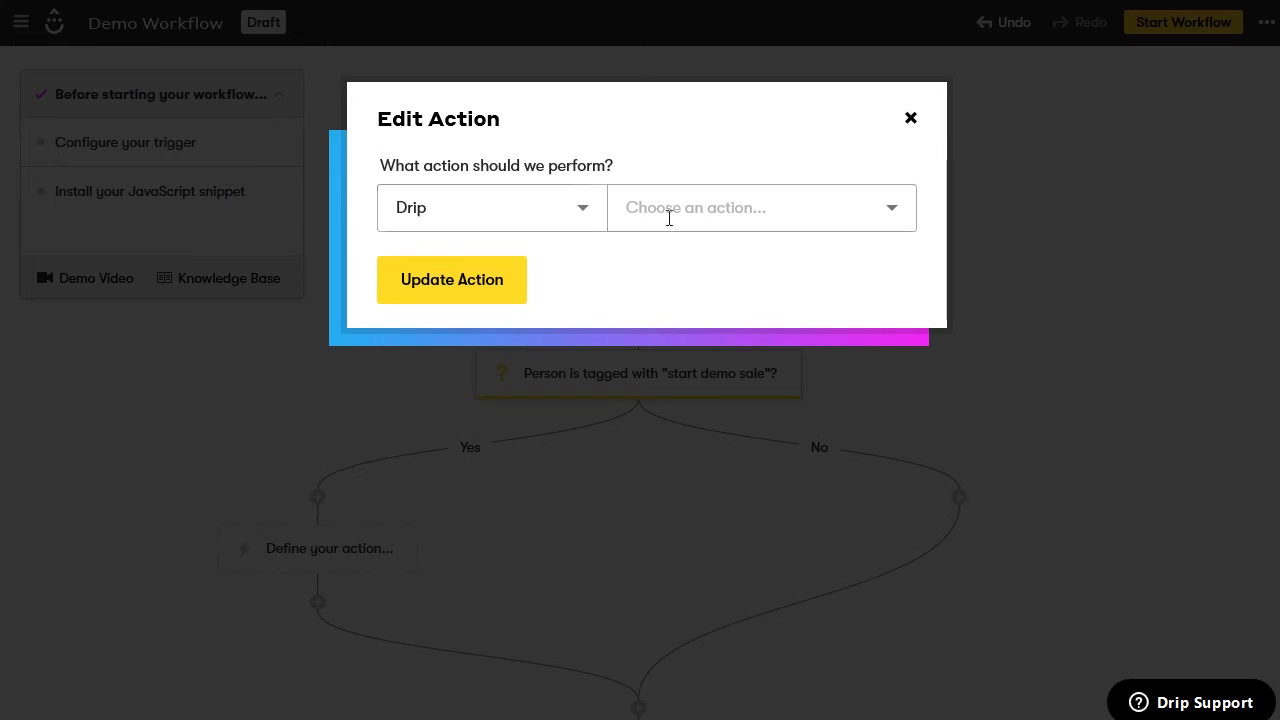
pyautogui.click(763, 206)
pyautogui.scroll(-8, 790, 312)
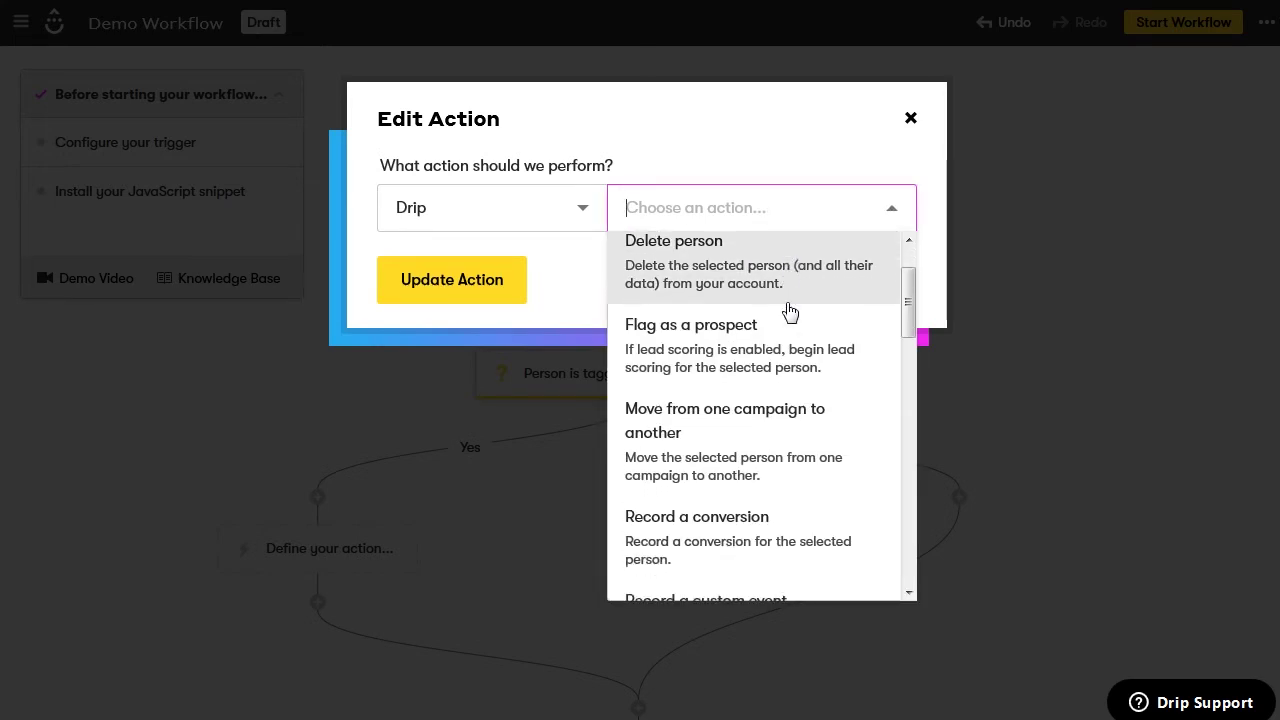
pyautogui.scroll(-2, 790, 312)
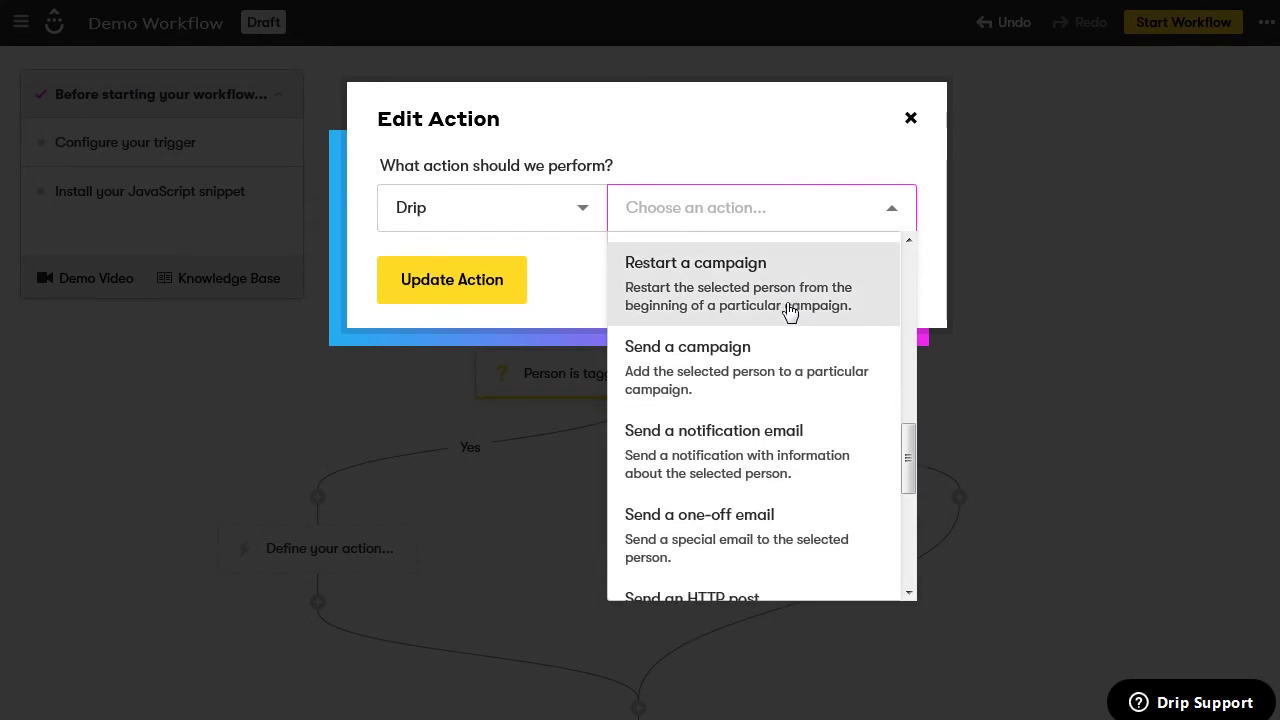
pyautogui.click(789, 311)
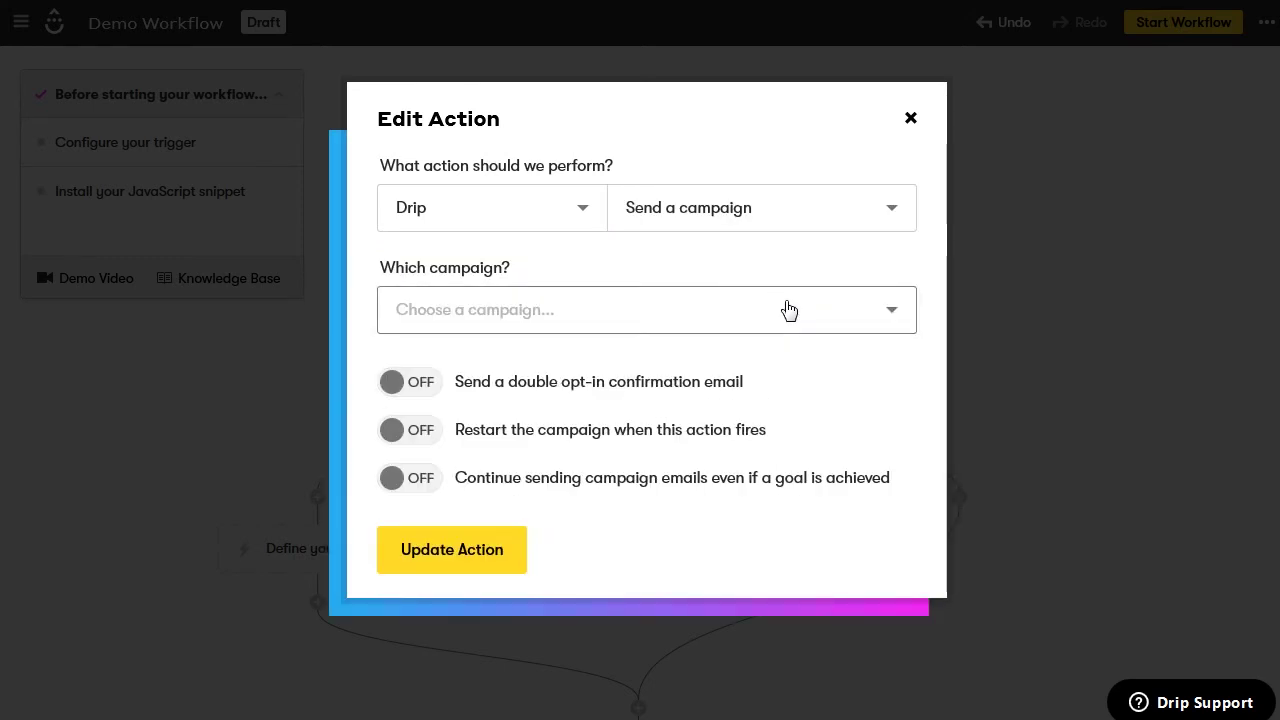
pyautogui.click(789, 311)
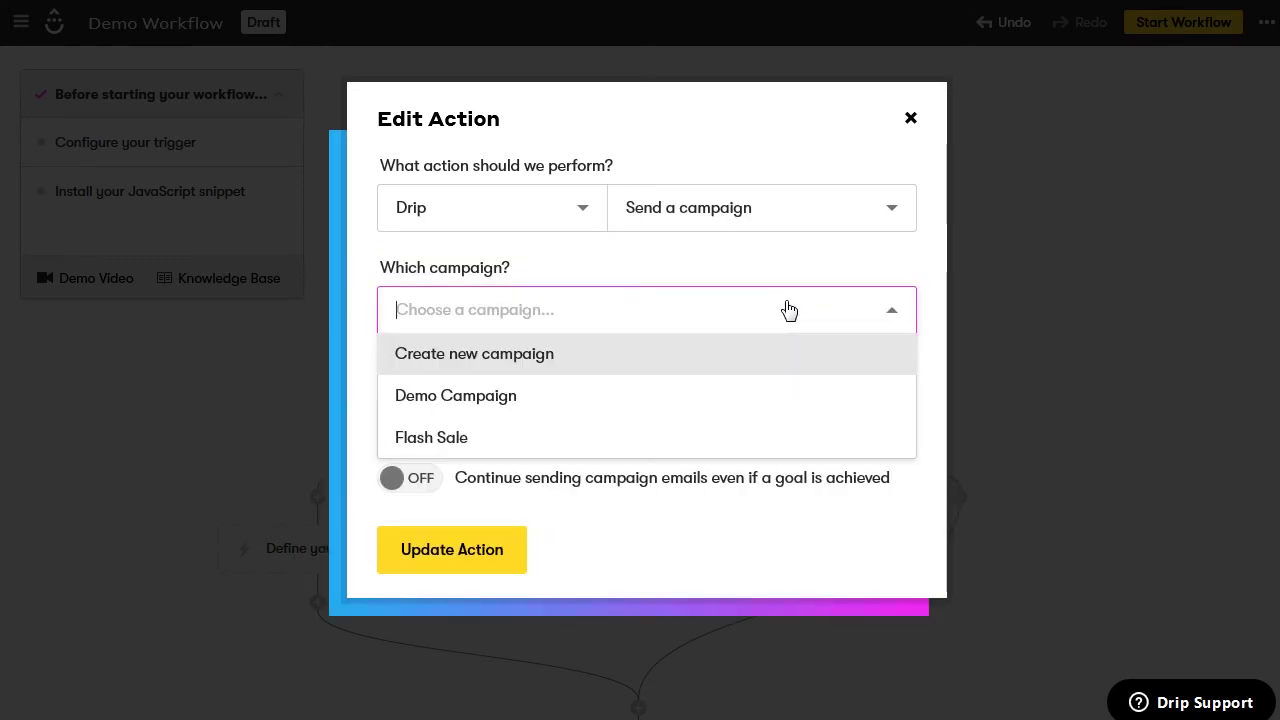
pyautogui.click(510, 440)
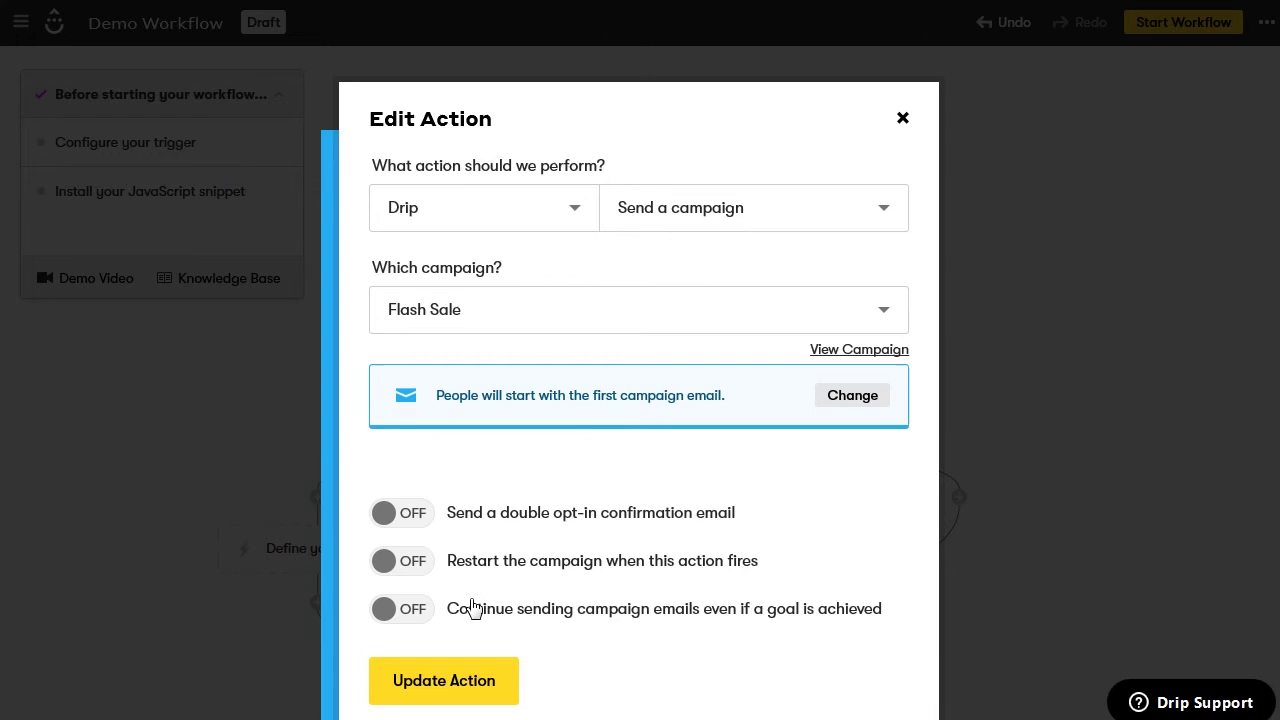
pyautogui.click(457, 683)
pyautogui.scroll(-1, 791, 663)
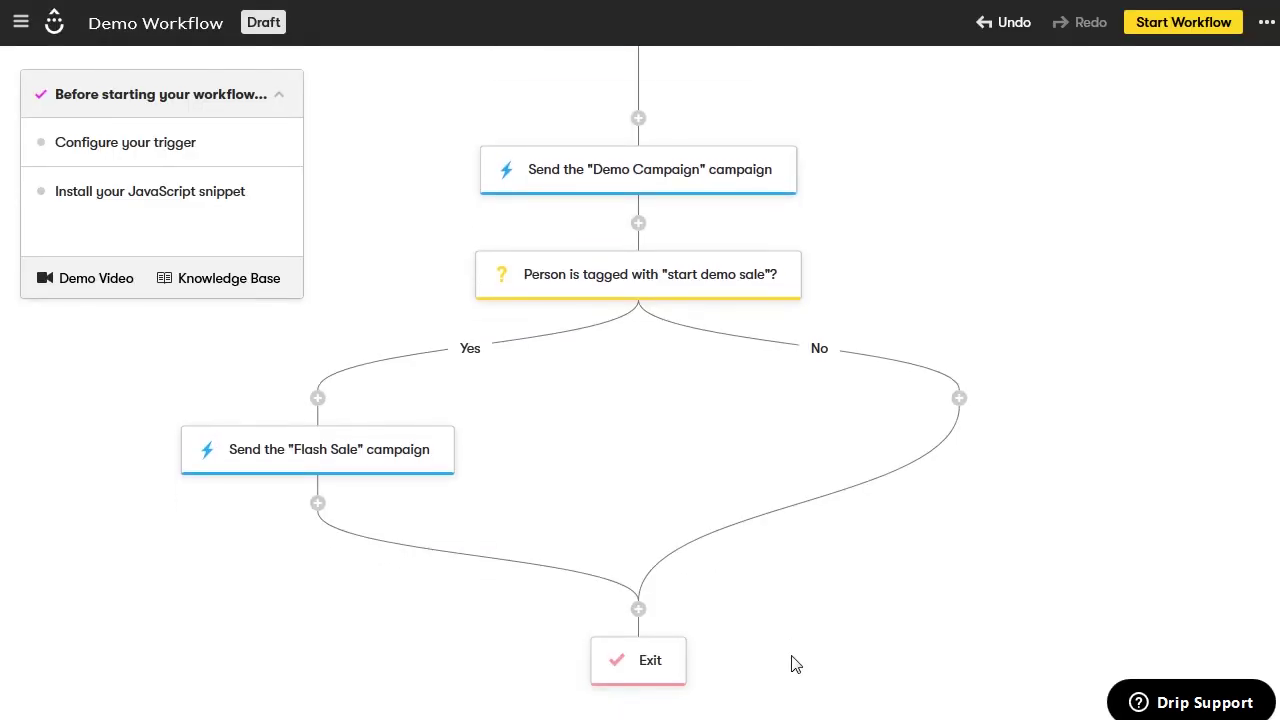
pyautogui.scroll(-1, 791, 663)
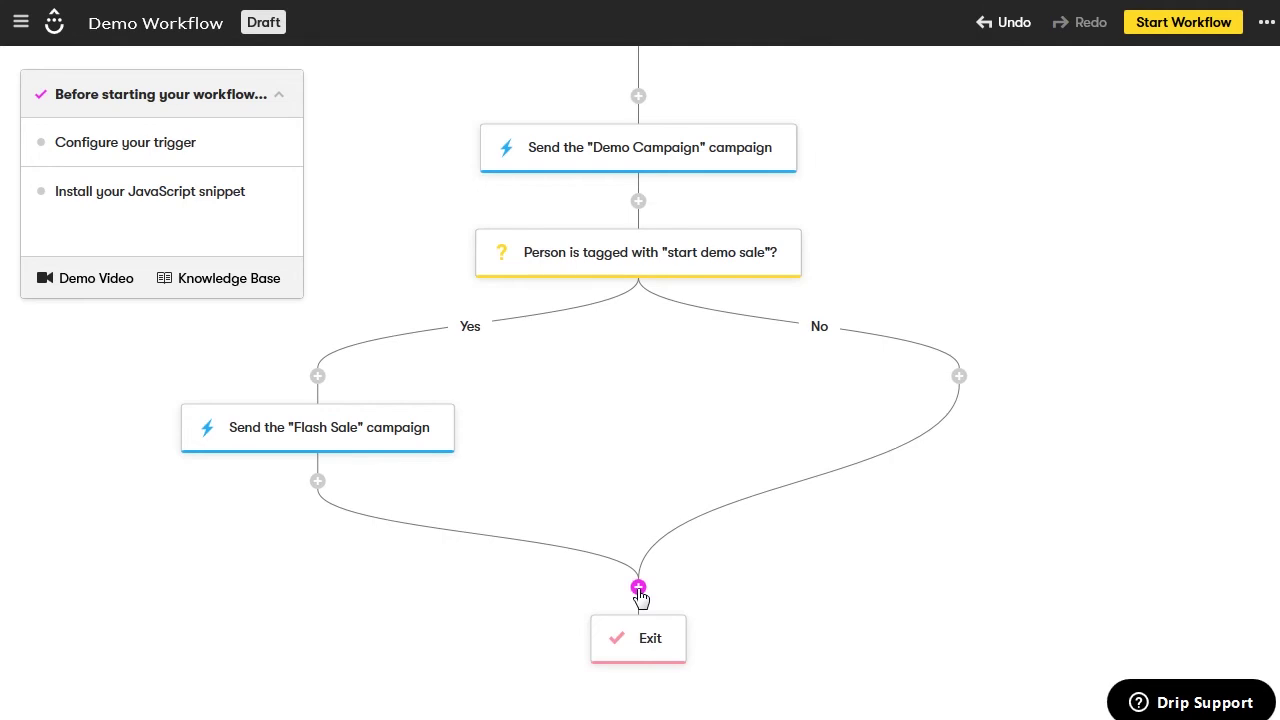
# Add a Remove a tag action for 'start demo sale' after the Flash Sale step
pyautogui.click(317, 483)
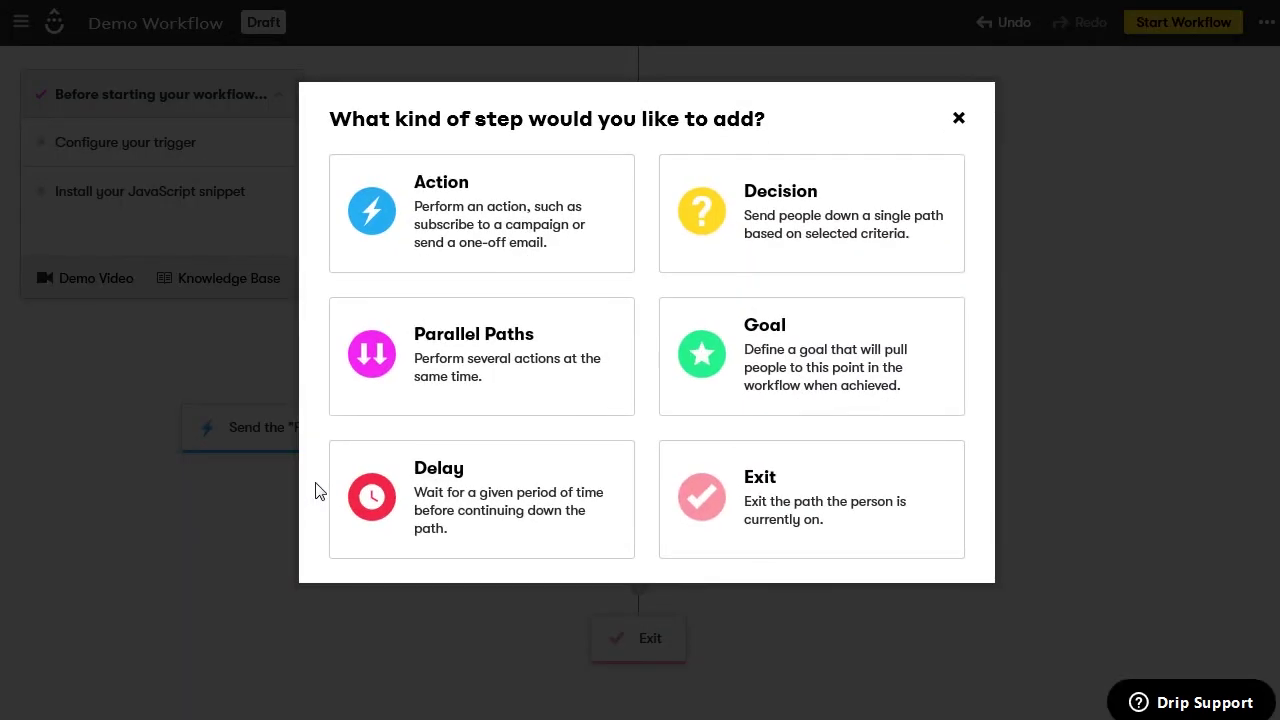
pyautogui.click(493, 238)
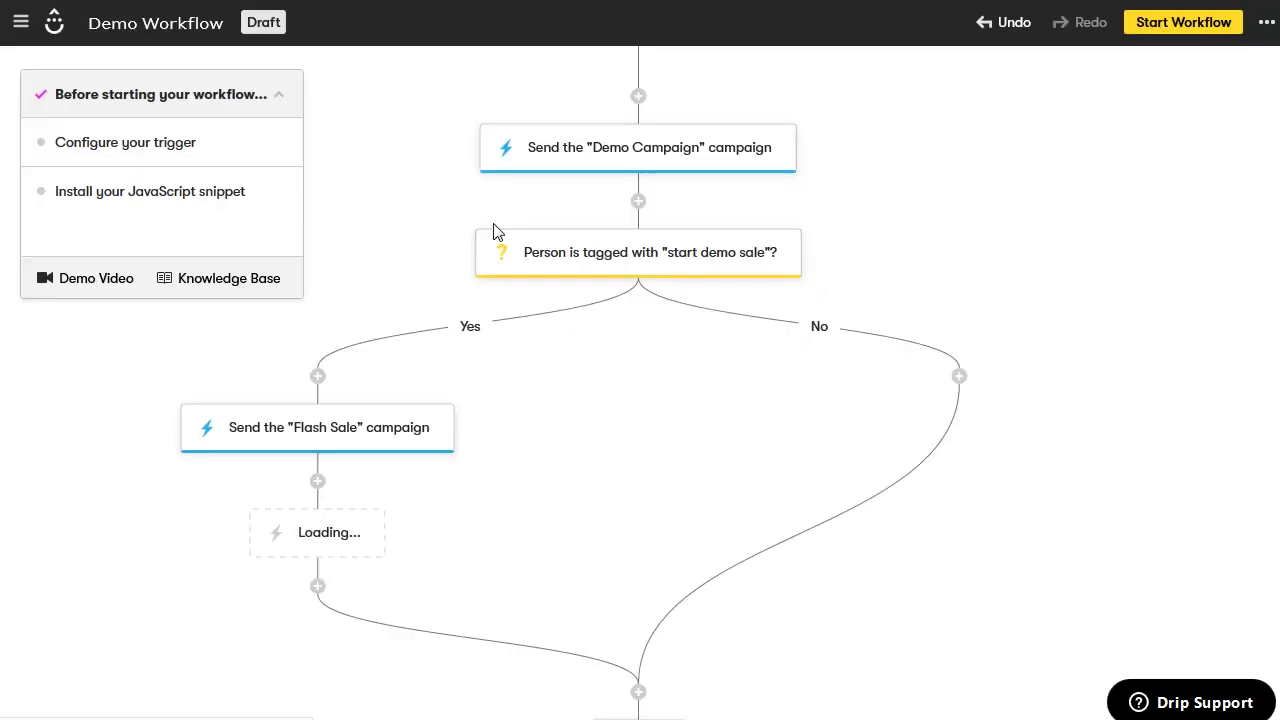
pyautogui.click(890, 208)
pyautogui.scroll(-2, 817, 286)
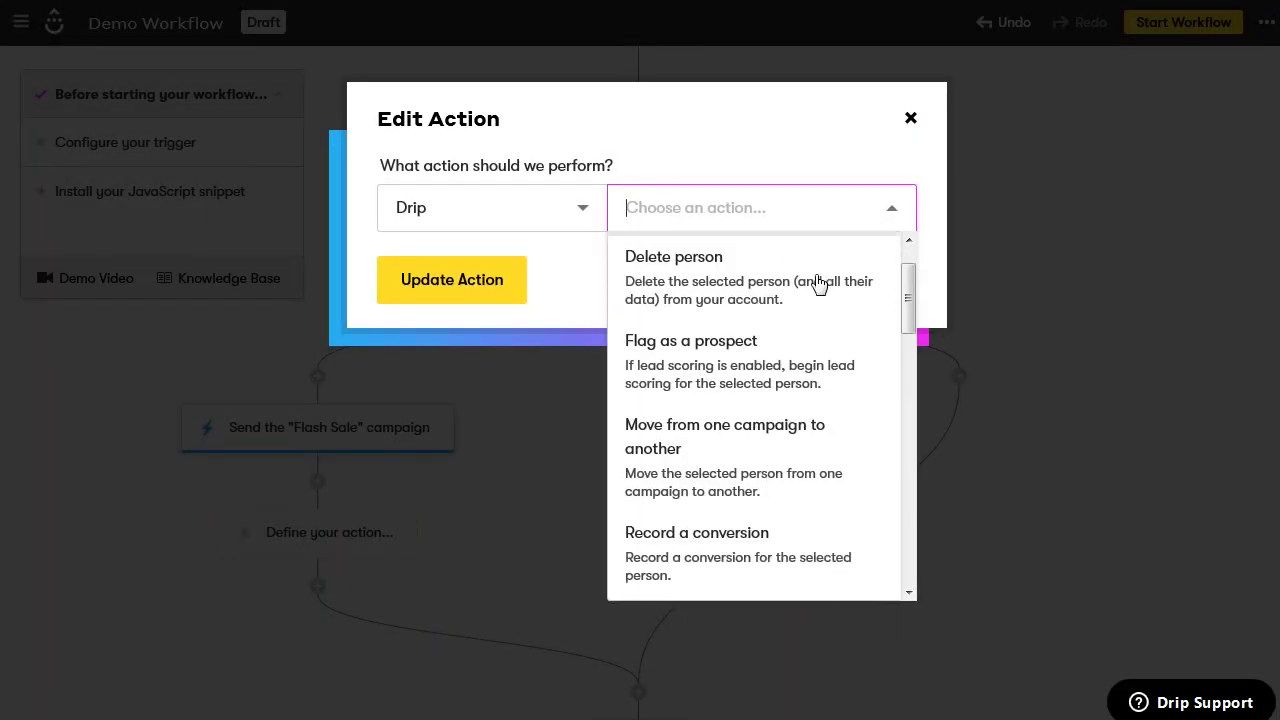
pyautogui.scroll(-3, 817, 284)
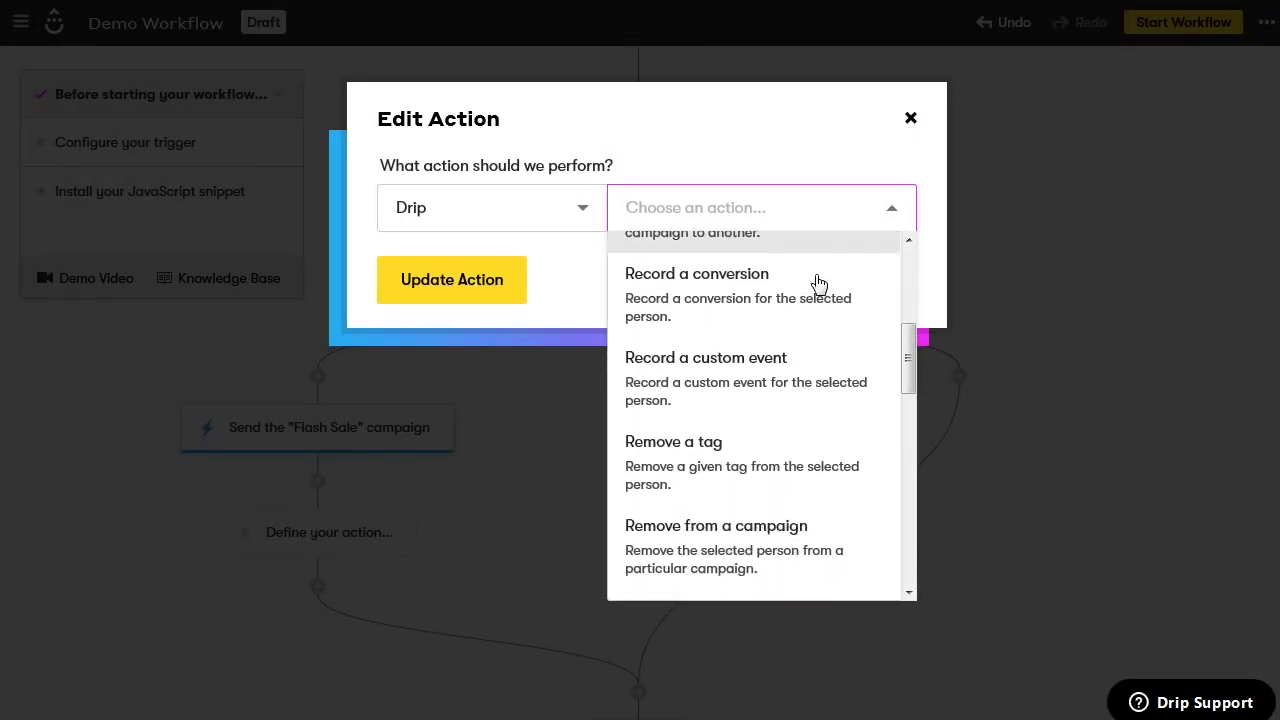
pyautogui.scroll(-2, 816, 280)
pyautogui.click(814, 280)
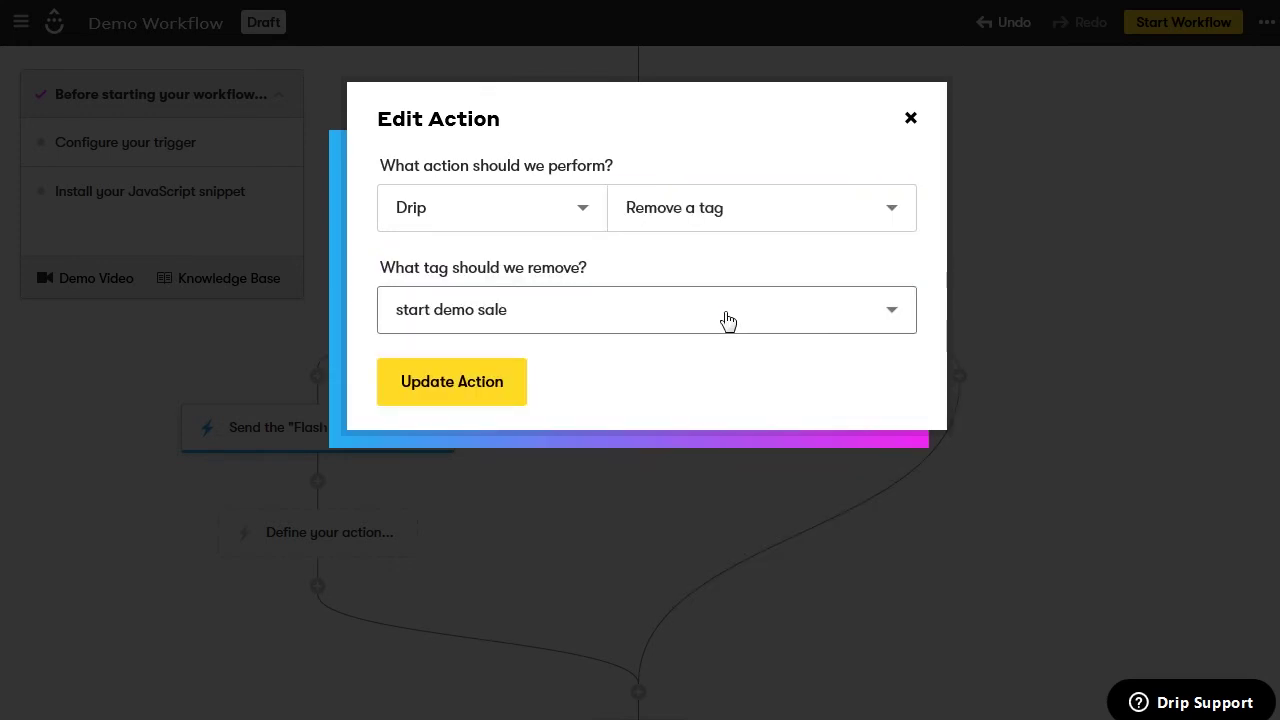
pyautogui.click(413, 385)
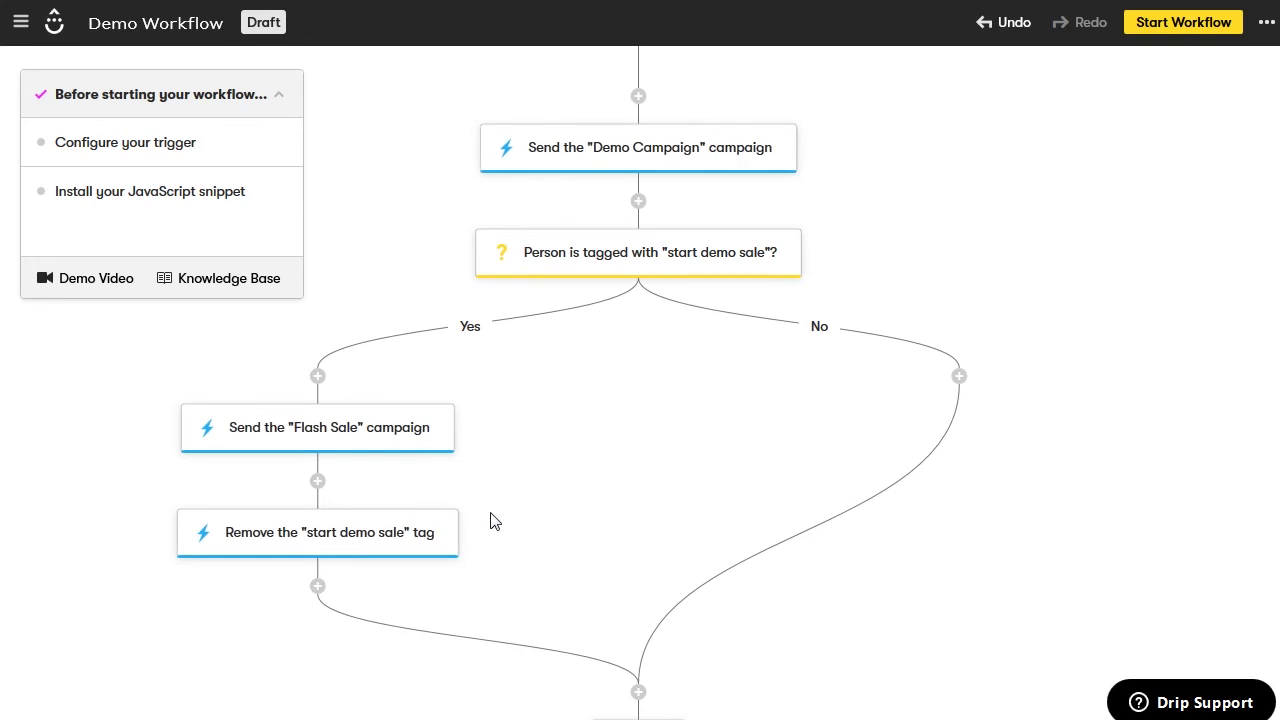
# Start the Demo Workflow, switching its status from Draft to Active
pyautogui.scroll(-2, 490, 520)
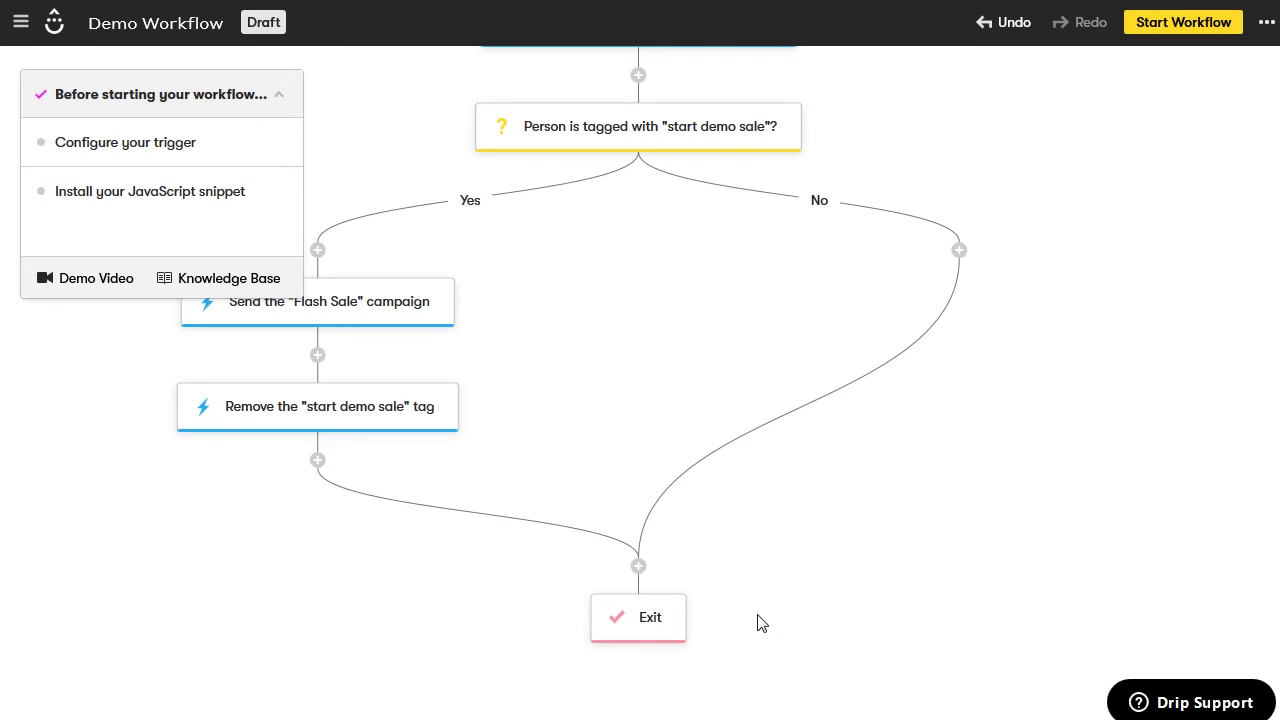
pyautogui.scroll(3, 757, 622)
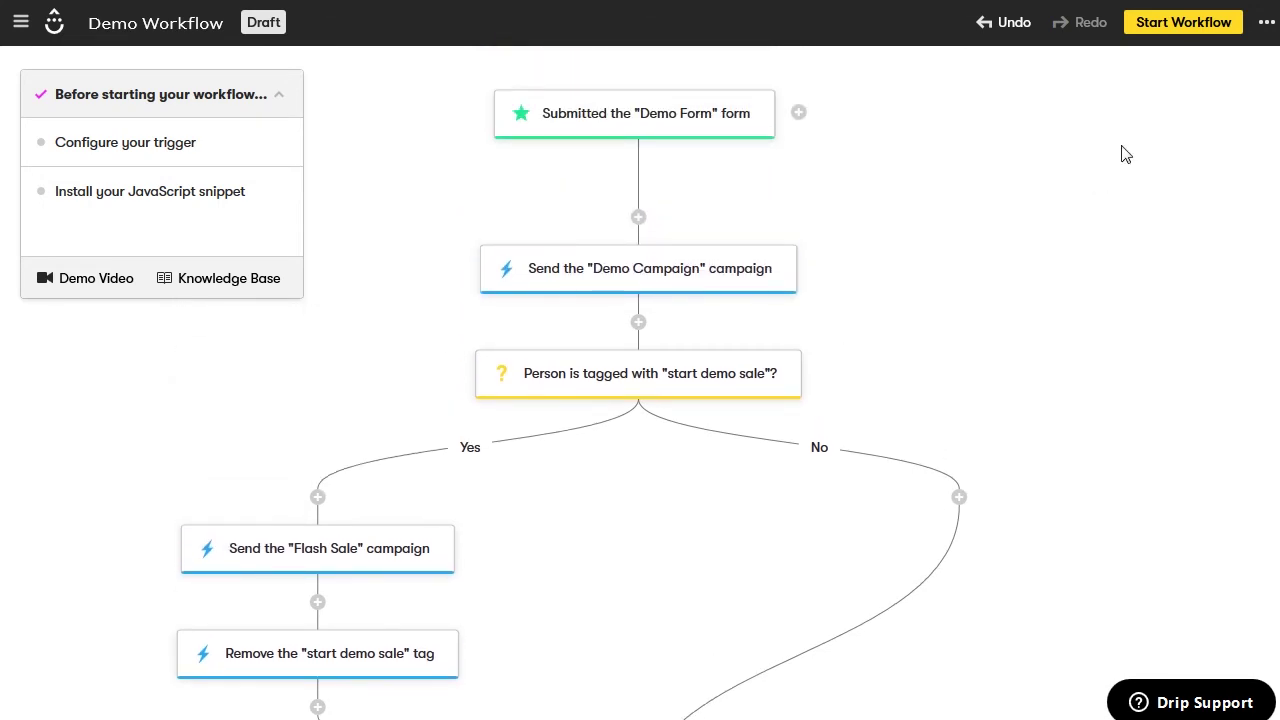
pyautogui.click(1188, 33)
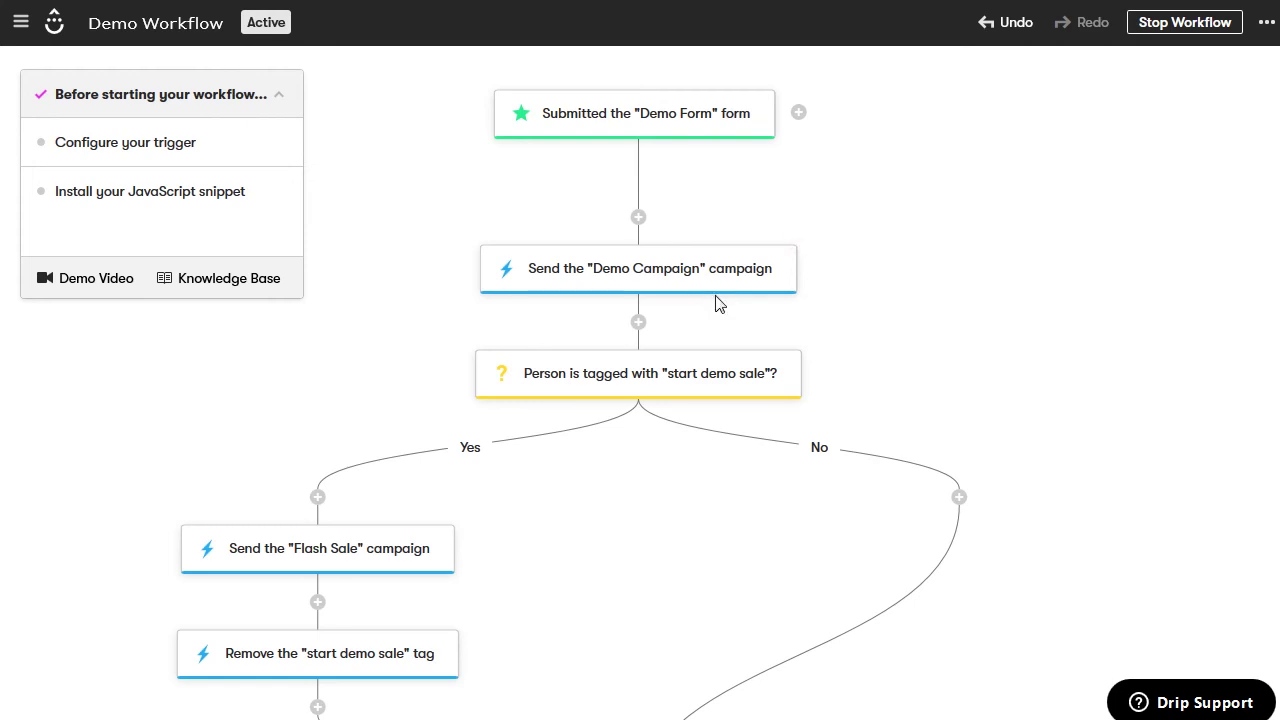
pyautogui.scroll(-2, 716, 303)
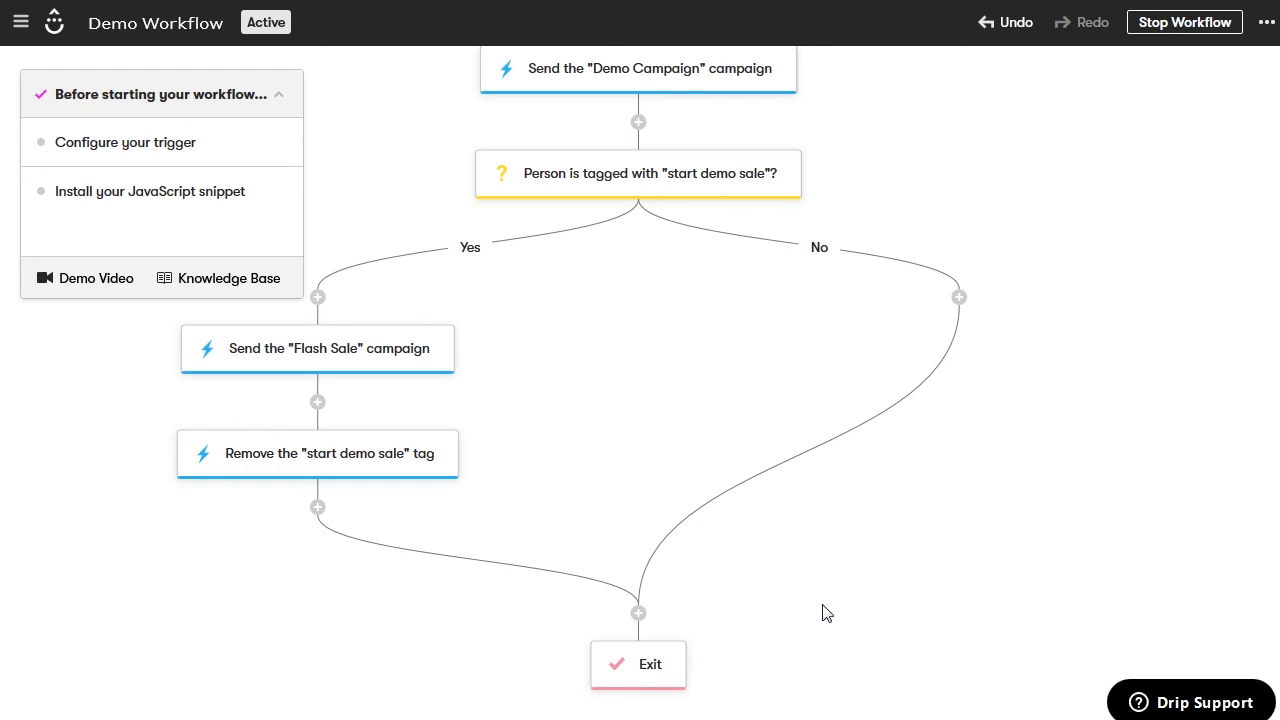
pyautogui.scroll(2, 826, 613)
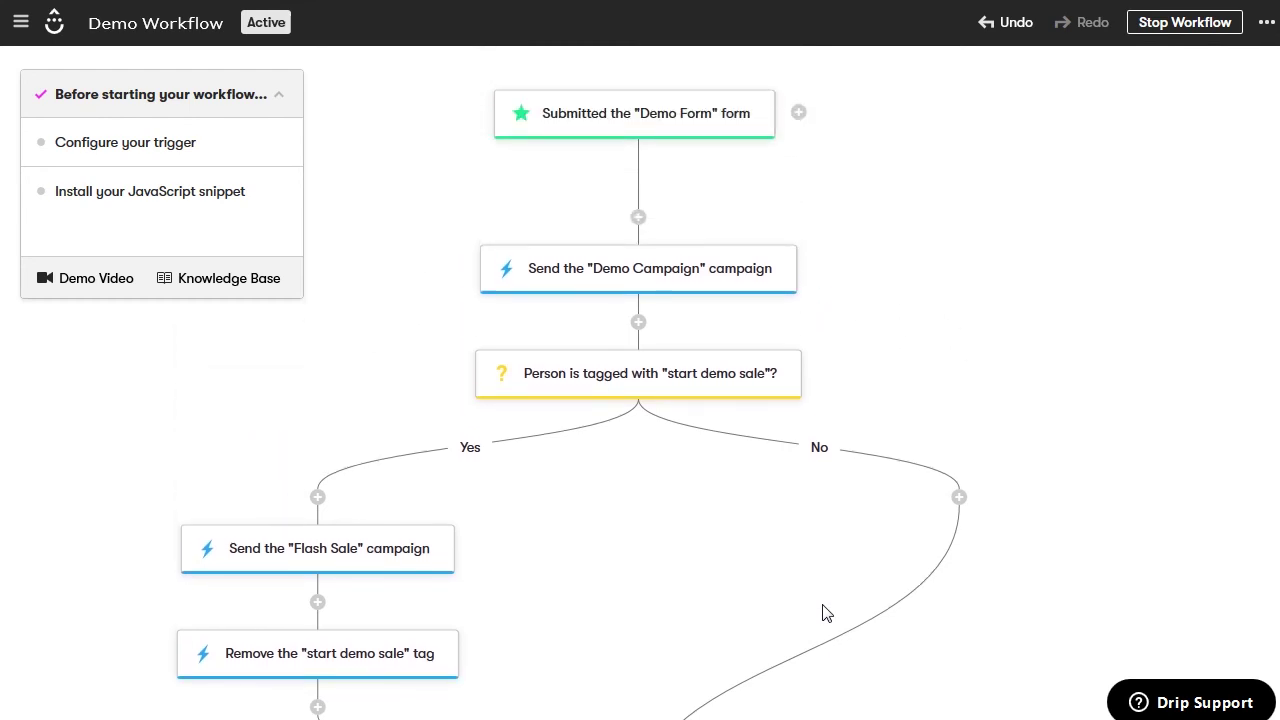